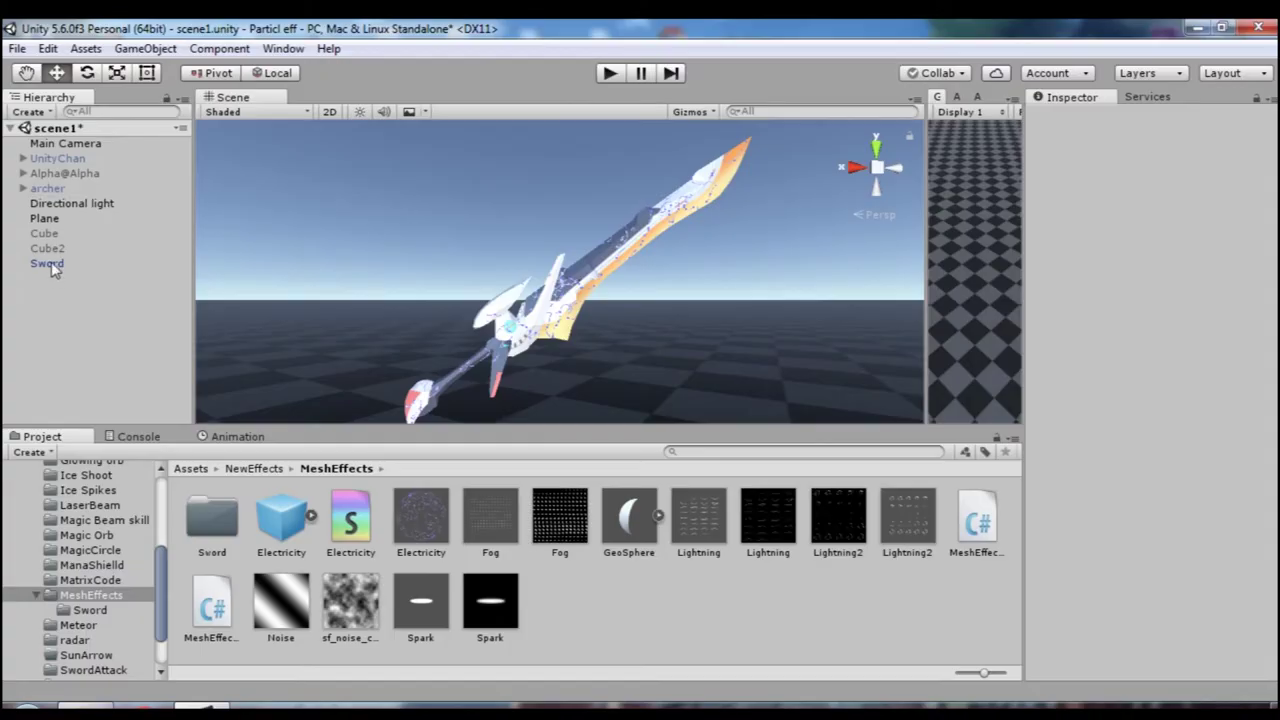
- Open the context menu for the Sword object in the Hierarchy
{"action": "right_click", "coordinate": [53, 266]}
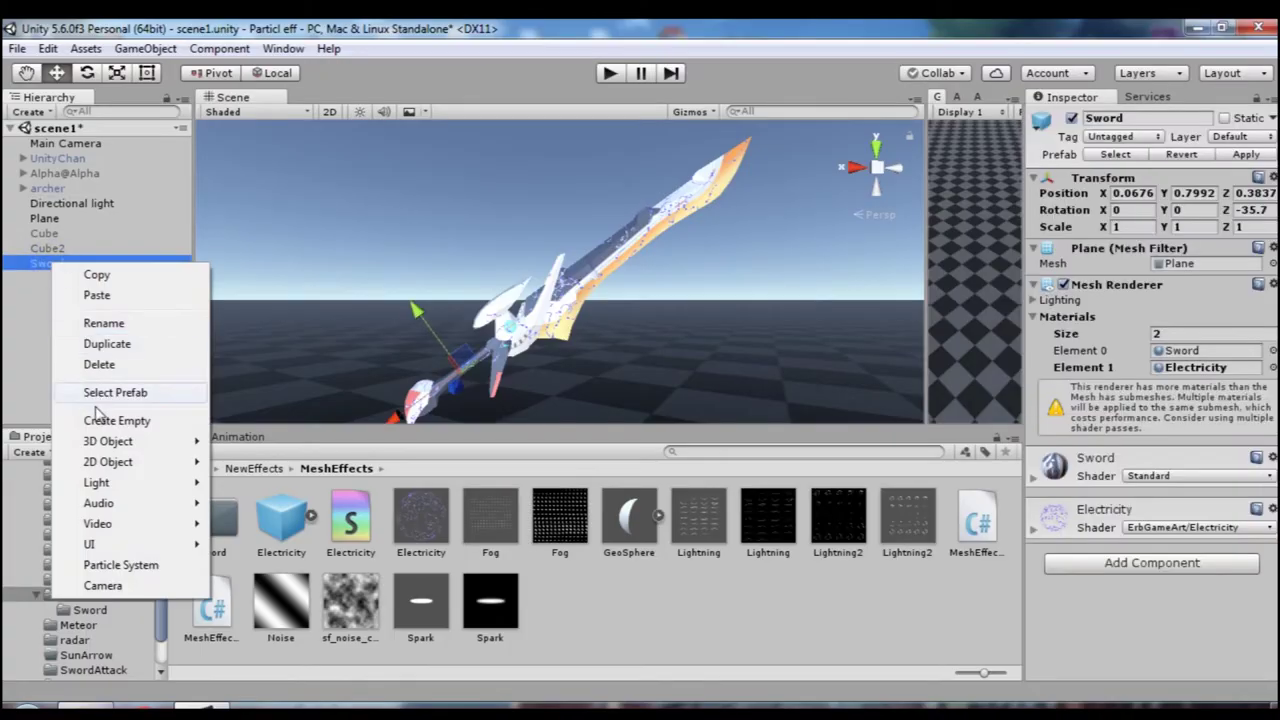
- Add a child particle system under Sword and name it Lightning
{"action": "left_click", "coordinate": [90, 566]}
{"action": "right_click", "coordinate": [62, 278]}
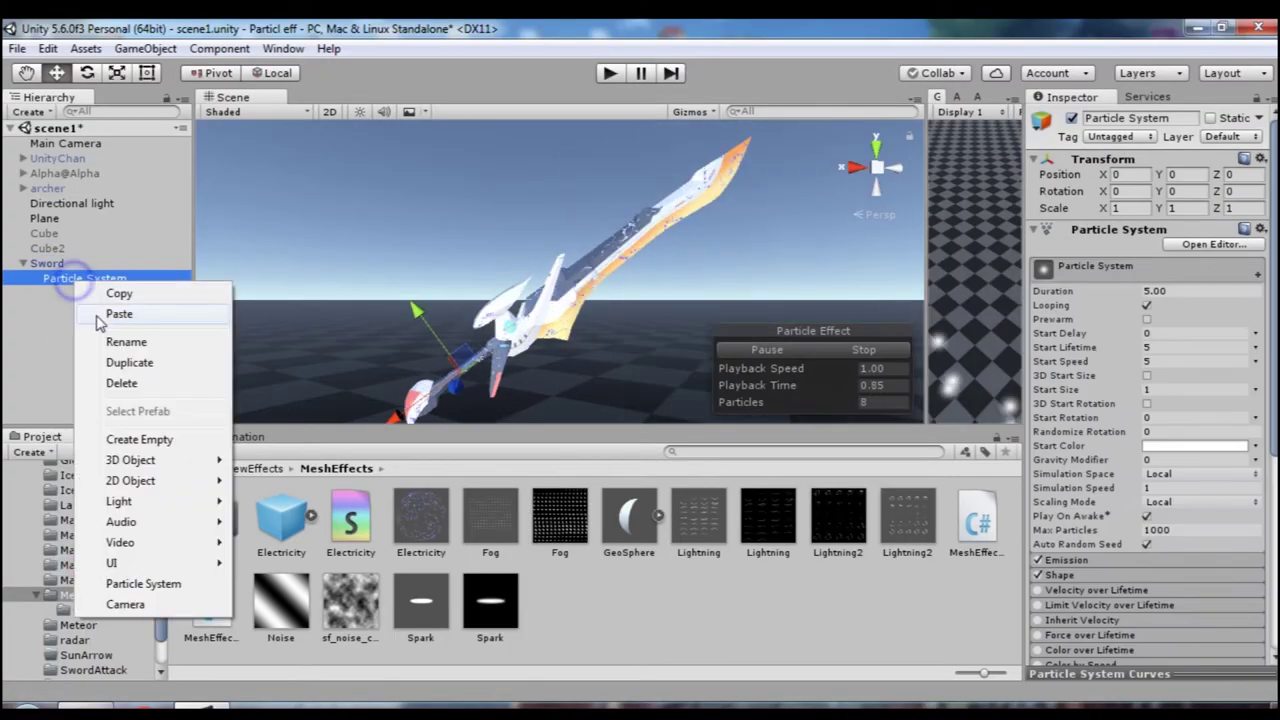
{"action": "left_click", "coordinate": [100, 342]}
{"action": "type", "text": "Lightning"}
{"action": "key", "text": "Return"}
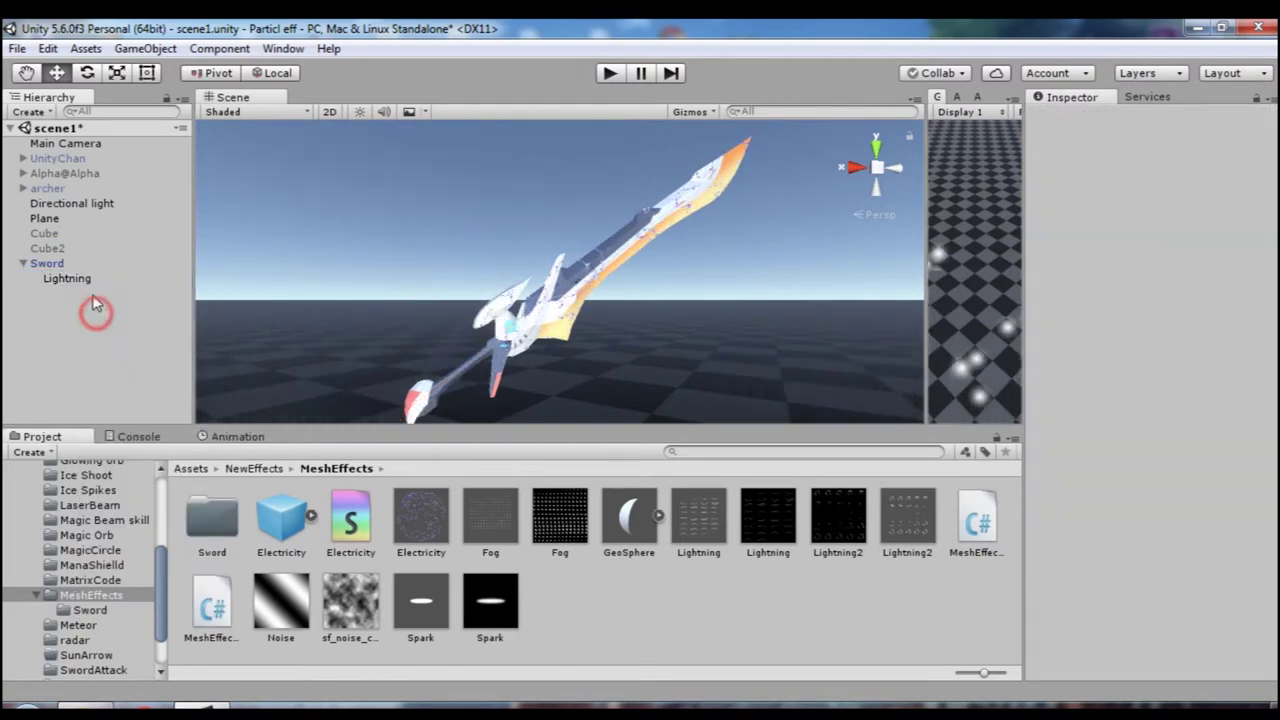
- Set Lightning's Start Speed to 0 and Start Size to 0.1
{"action": "left_click", "coordinate": [88, 282]}
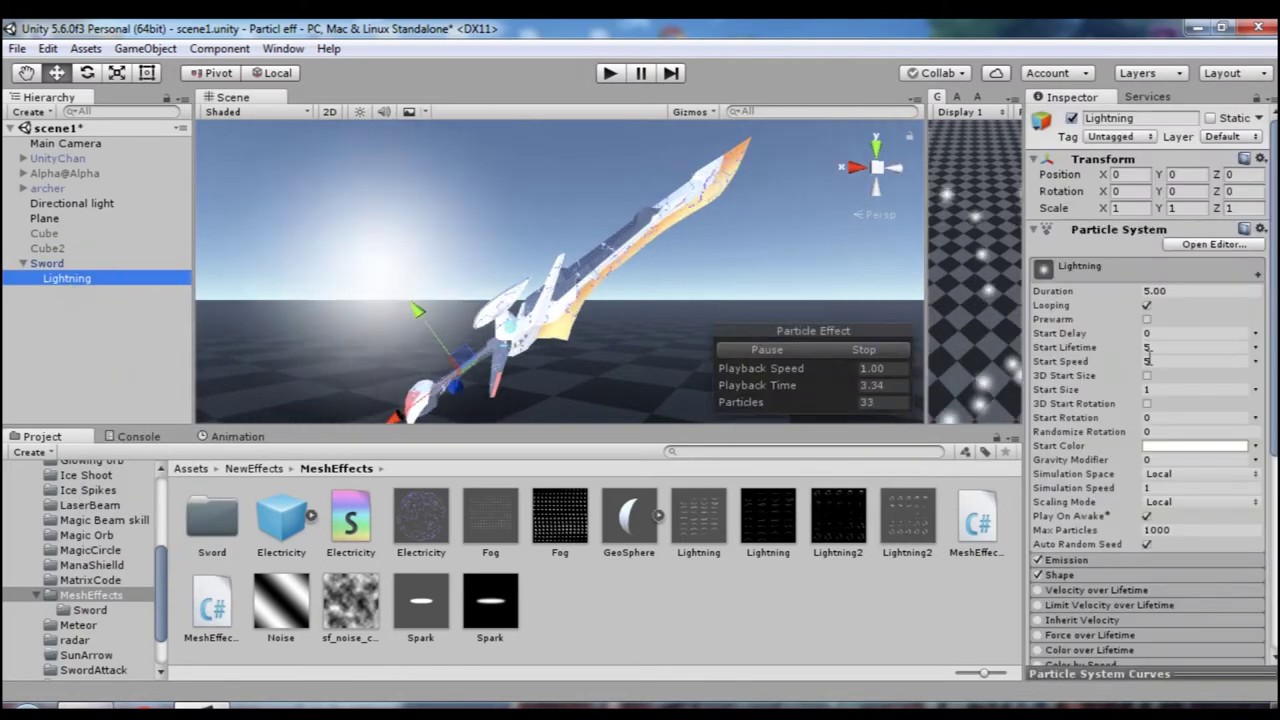
{"action": "left_click", "coordinate": [1160, 361]}
{"action": "type", "text": "0"}
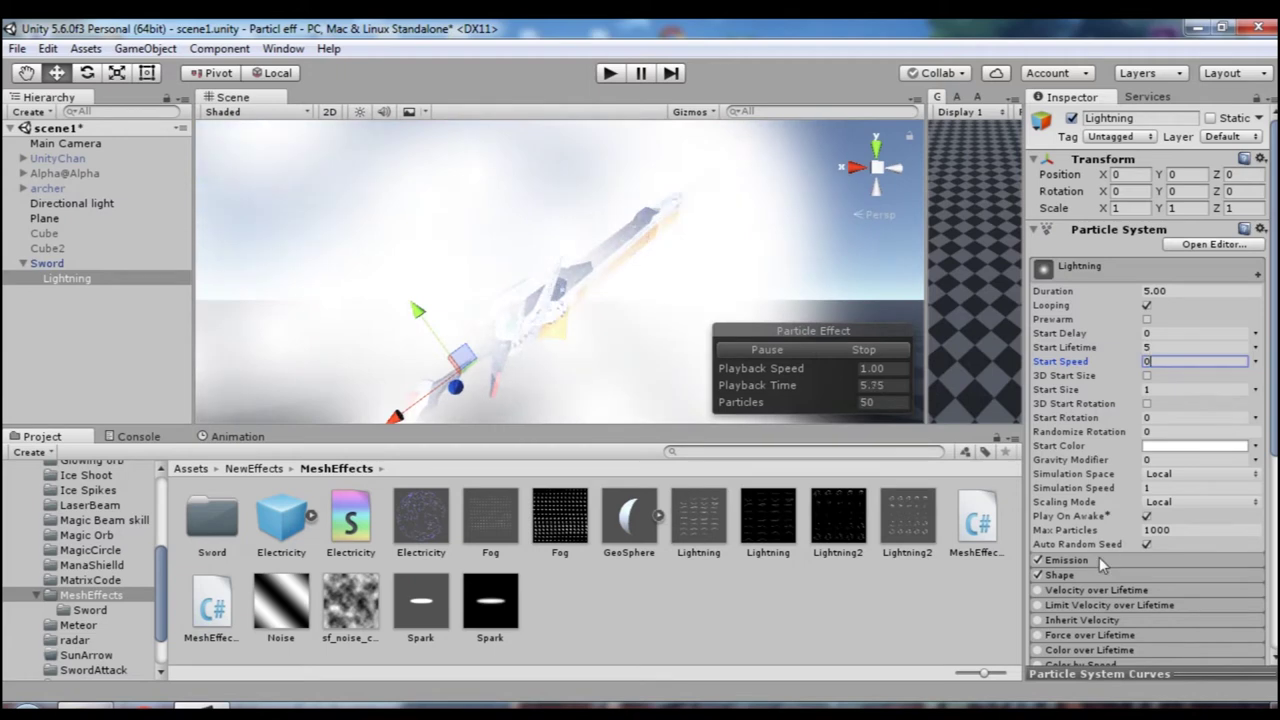
{"action": "left_click", "coordinate": [1167, 389]}
{"action": "type", "text": "0.1"}
{"action": "scroll", "coordinate": [1145, 420], "scroll_direction": "down", "scroll_amount": 2}
{"action": "scroll", "coordinate": [1100, 500], "scroll_direction": "down", "scroll_amount": 4}
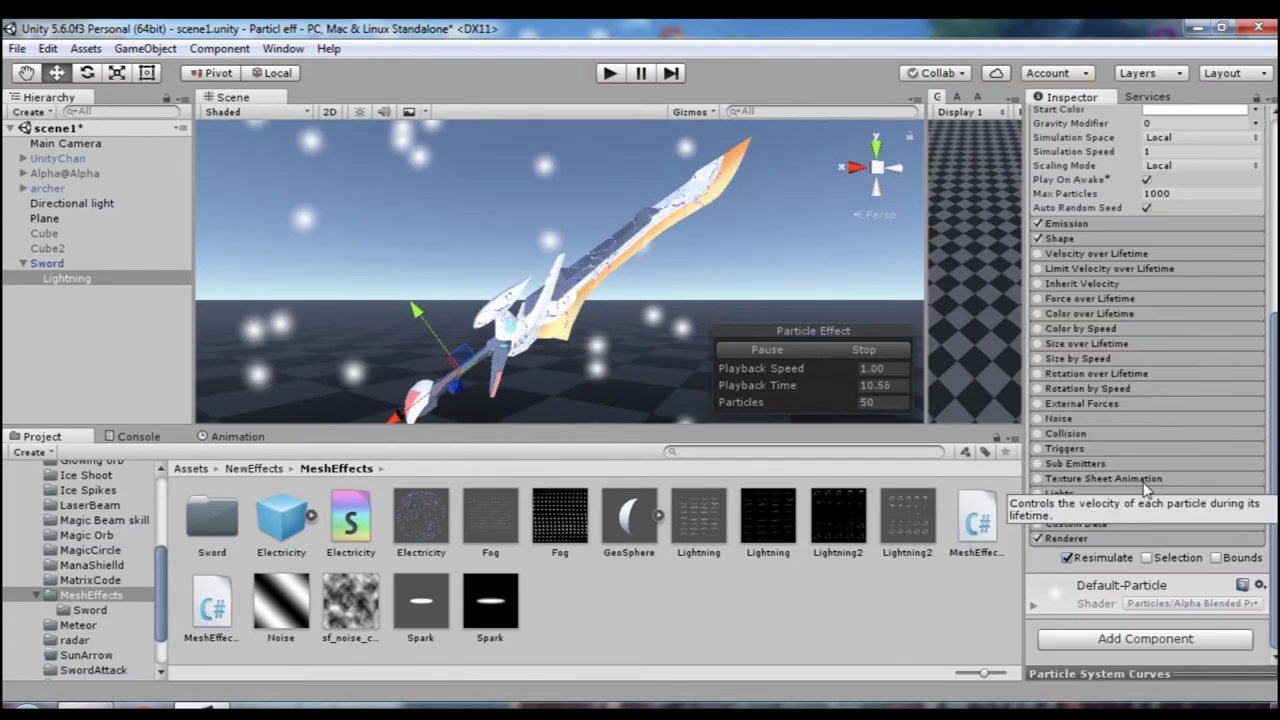
{"action": "scroll", "coordinate": [1063, 539], "scroll_direction": "down", "scroll_amount": 3}
{"action": "scroll", "coordinate": [1110, 530], "scroll_direction": "down", "scroll_amount": 3}
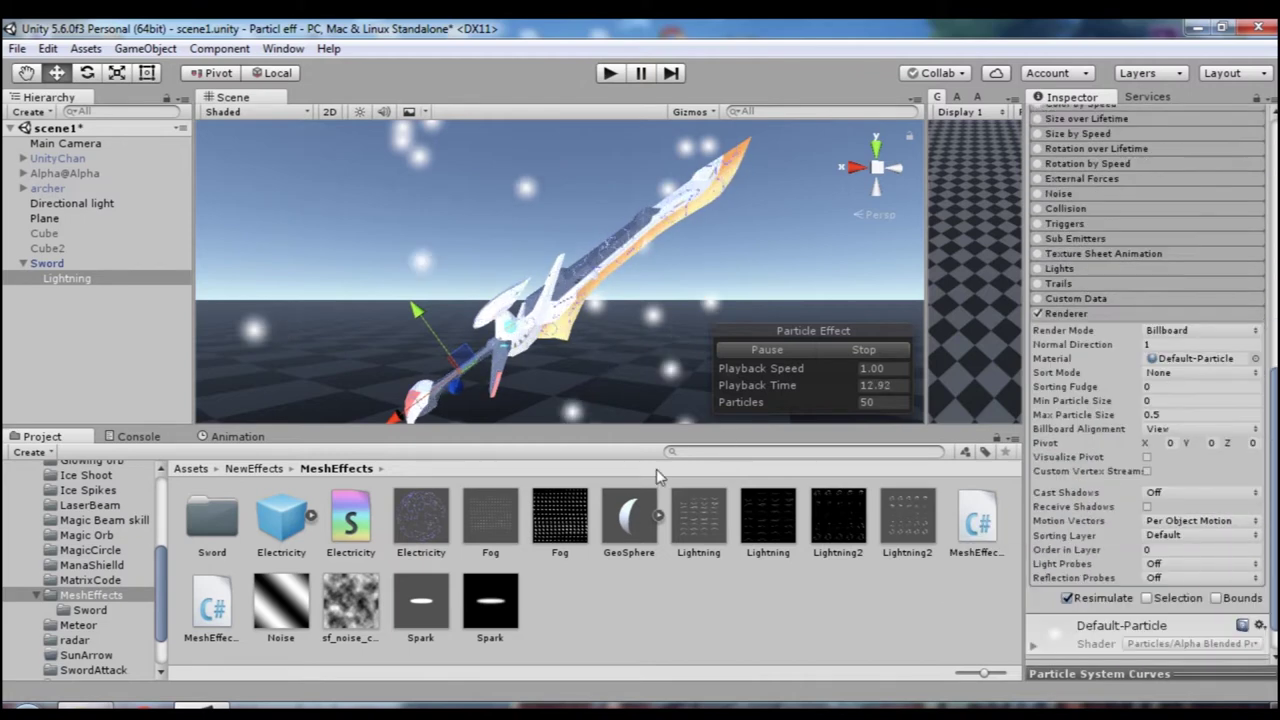
- Give the particles the Lightning material and render them as GeoSphere001 meshes
{"action": "left_click_drag", "start_coordinate": [685, 518], "coordinate": [1186, 365]}
{"action": "left_click", "coordinate": [1163, 332]}
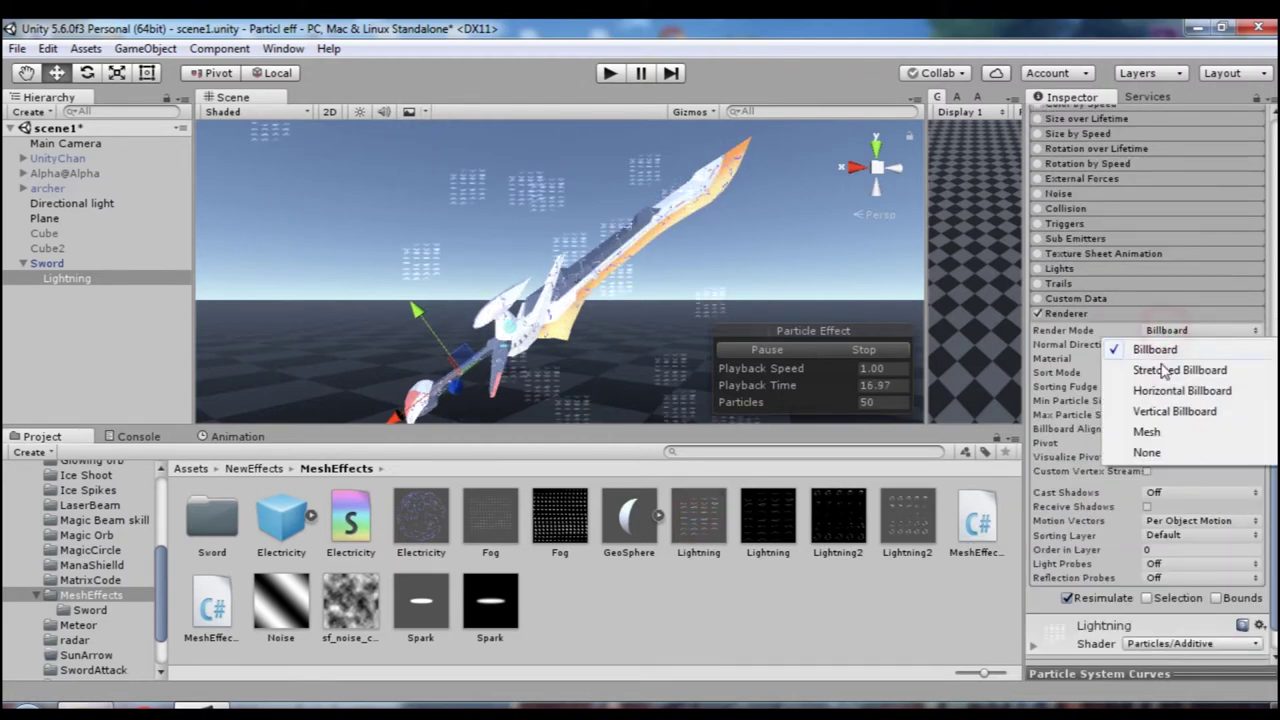
{"action": "left_click", "coordinate": [1148, 433]}
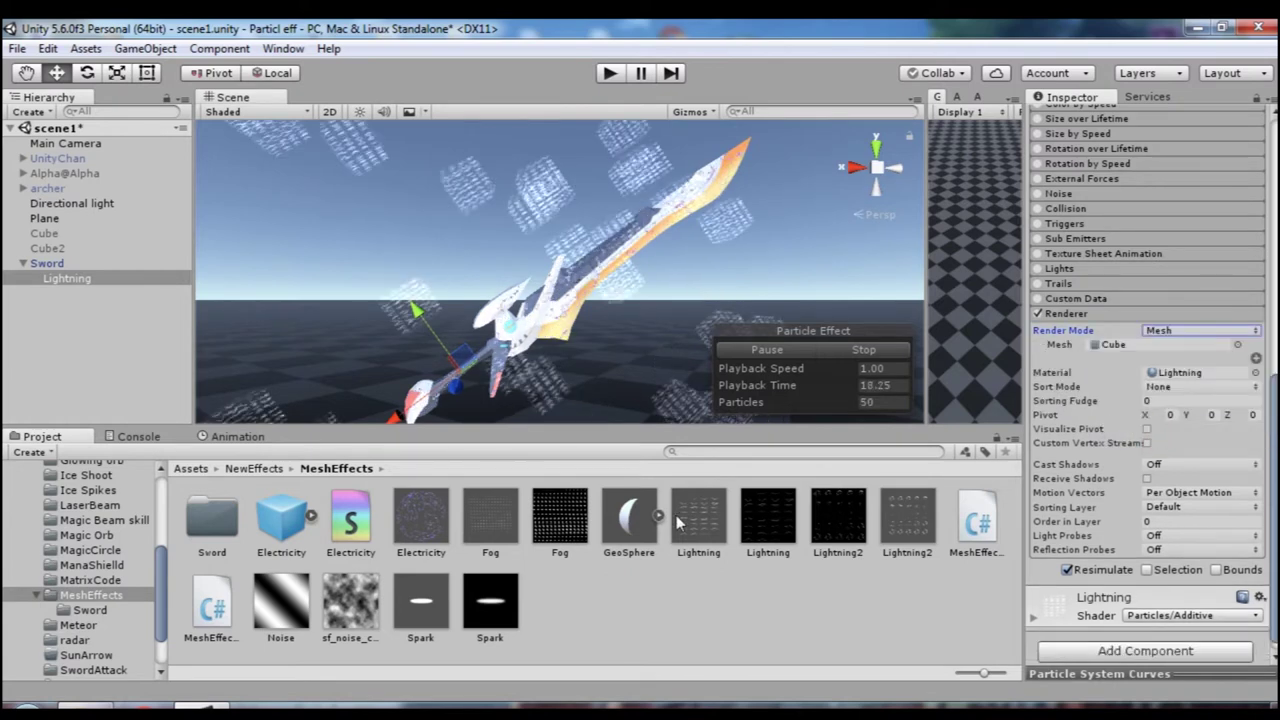
{"action": "left_click_drag", "start_coordinate": [712, 522], "coordinate": [1124, 350]}
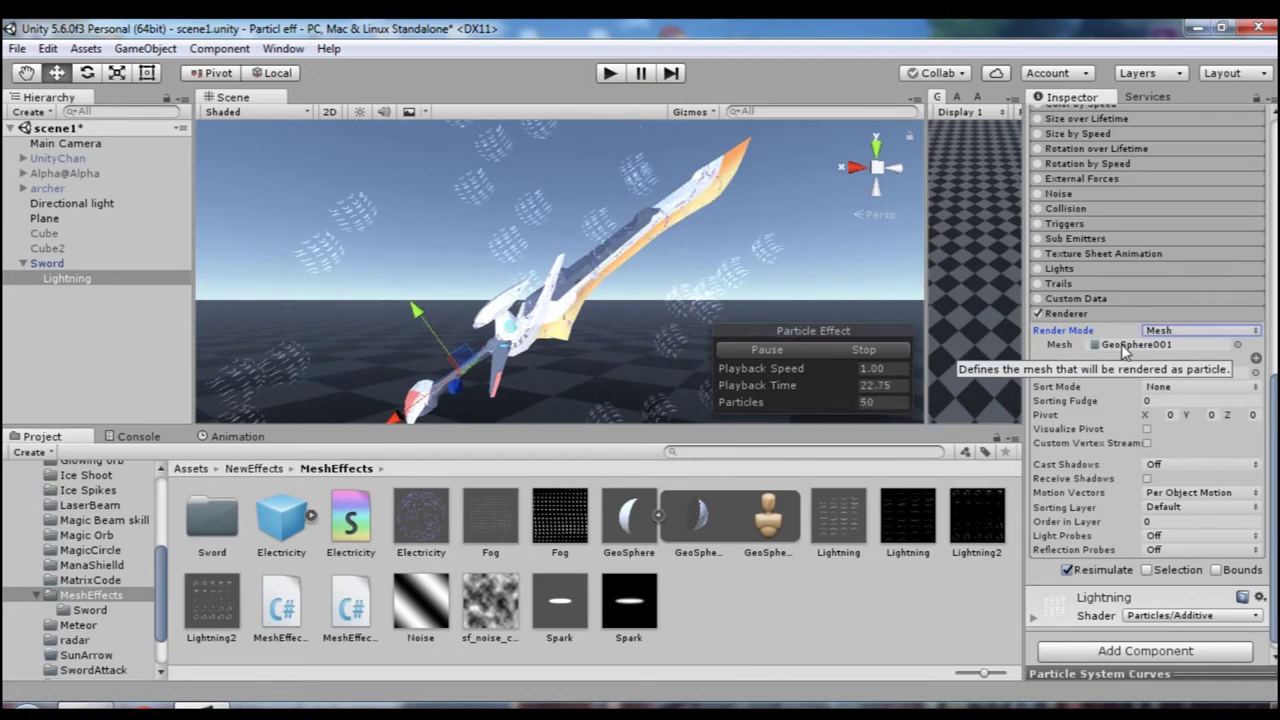
- Enable Texture Sheet Animation with 4 x 8 tiles
{"action": "scroll", "coordinate": [1117, 372], "scroll_direction": "up", "scroll_amount": 2}
{"action": "scroll", "coordinate": [1117, 372], "scroll_direction": "up", "scroll_amount": 3}
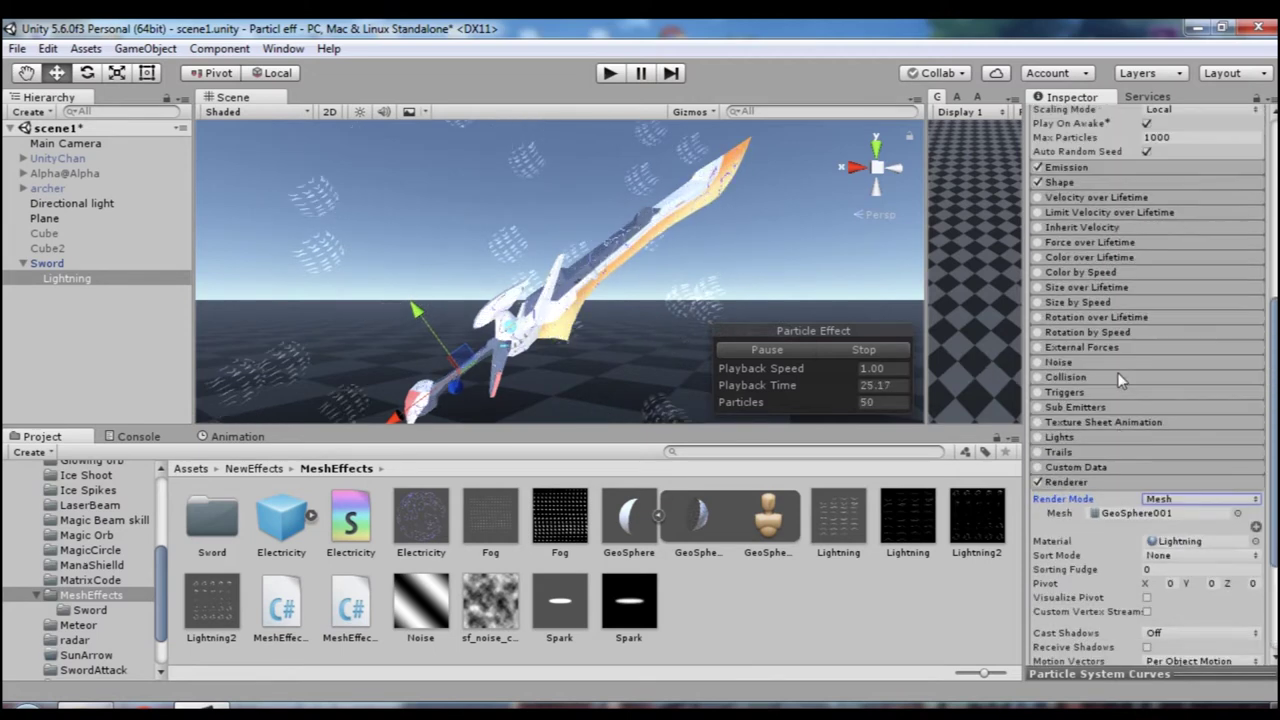
{"action": "left_click", "coordinate": [1038, 478]}
{"action": "left_click", "coordinate": [1166, 494]}
{"action": "type", "text": "4"}
{"action": "left_click", "coordinate": [1240, 495]}
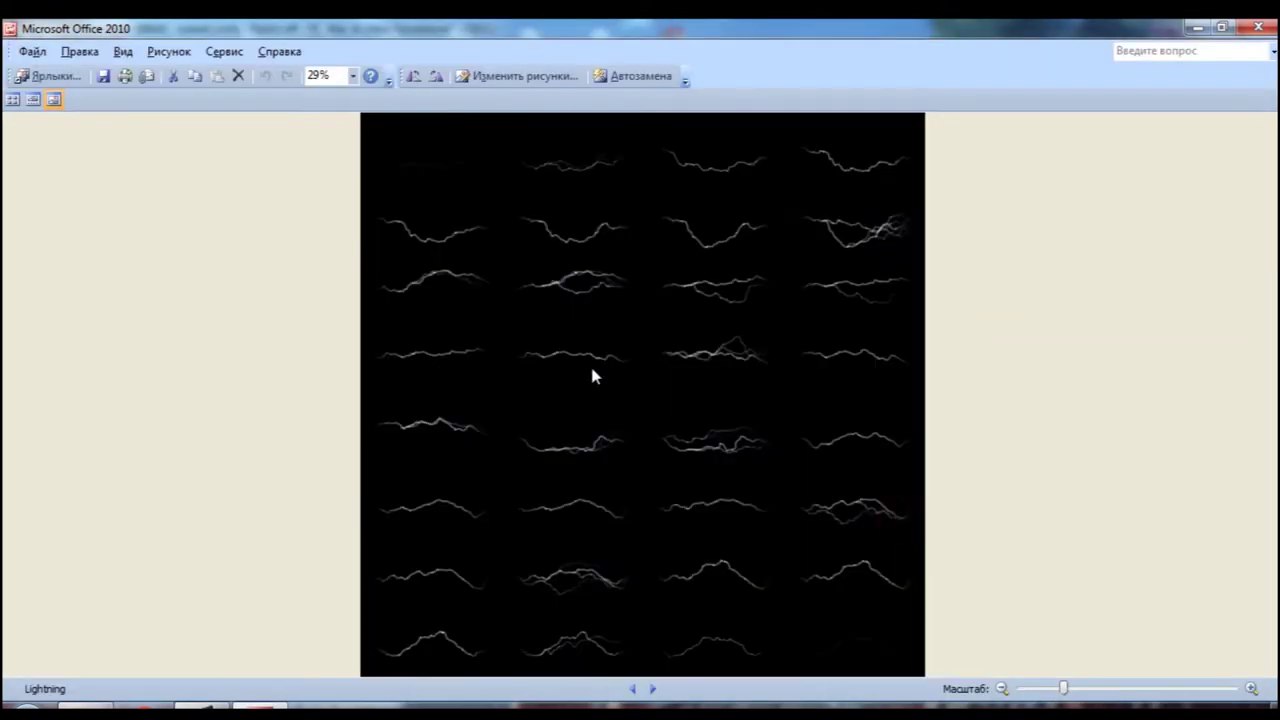
{"action": "mouse_move", "coordinate": [592, 366]}
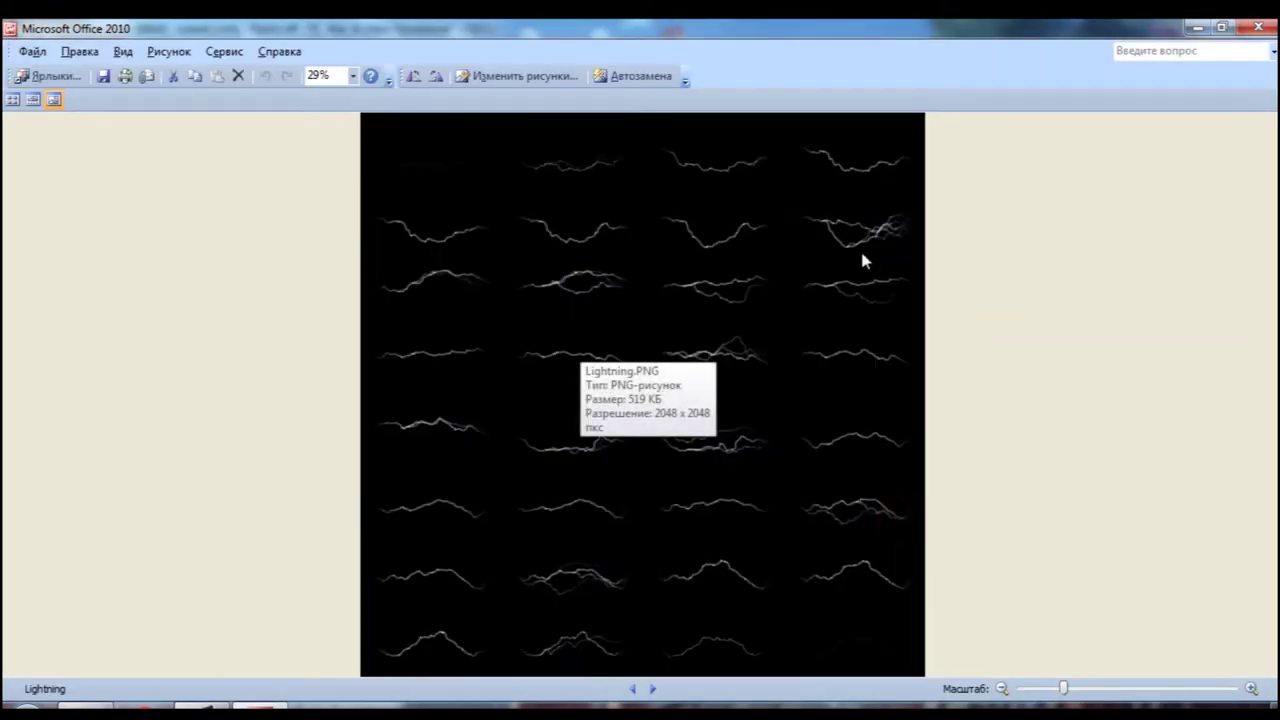
{"action": "left_click", "coordinate": [1265, 28]}
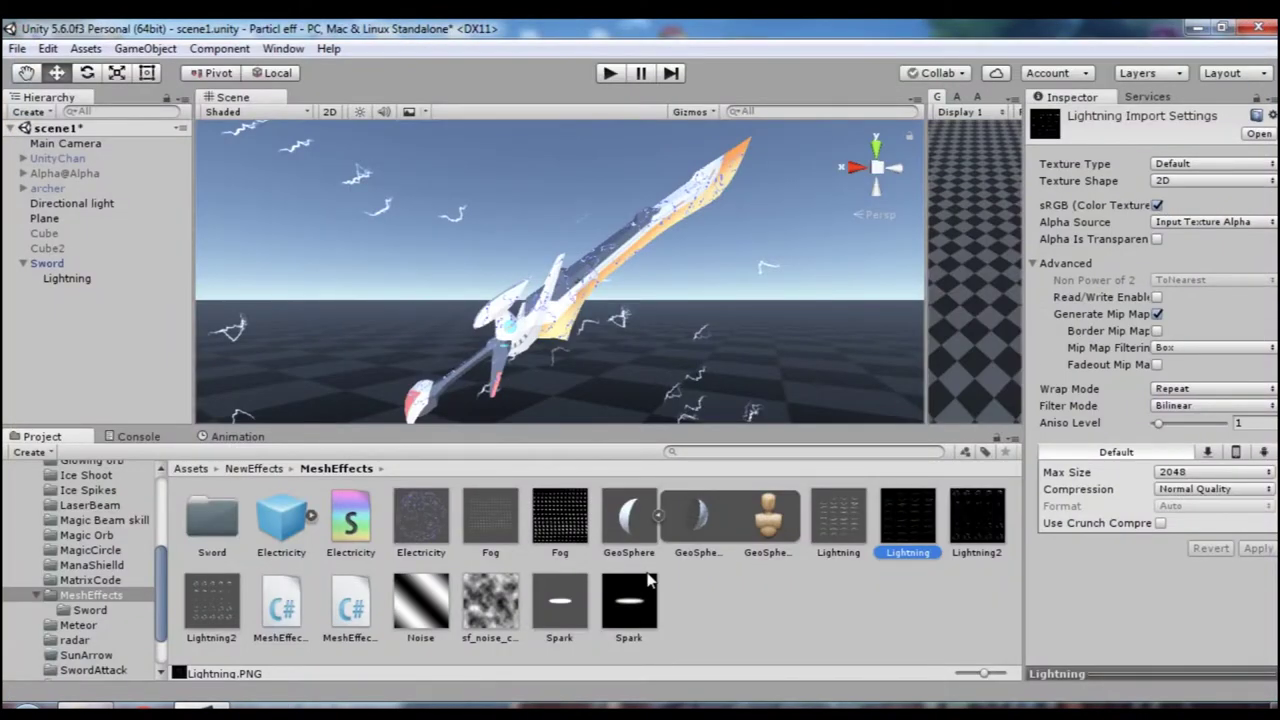
- Select Lightning and adjust the texture sheet animation cycle count
{"action": "left_click", "coordinate": [67, 279]}
{"action": "scroll", "coordinate": [1150, 400], "scroll_direction": "down", "scroll_amount": 5}
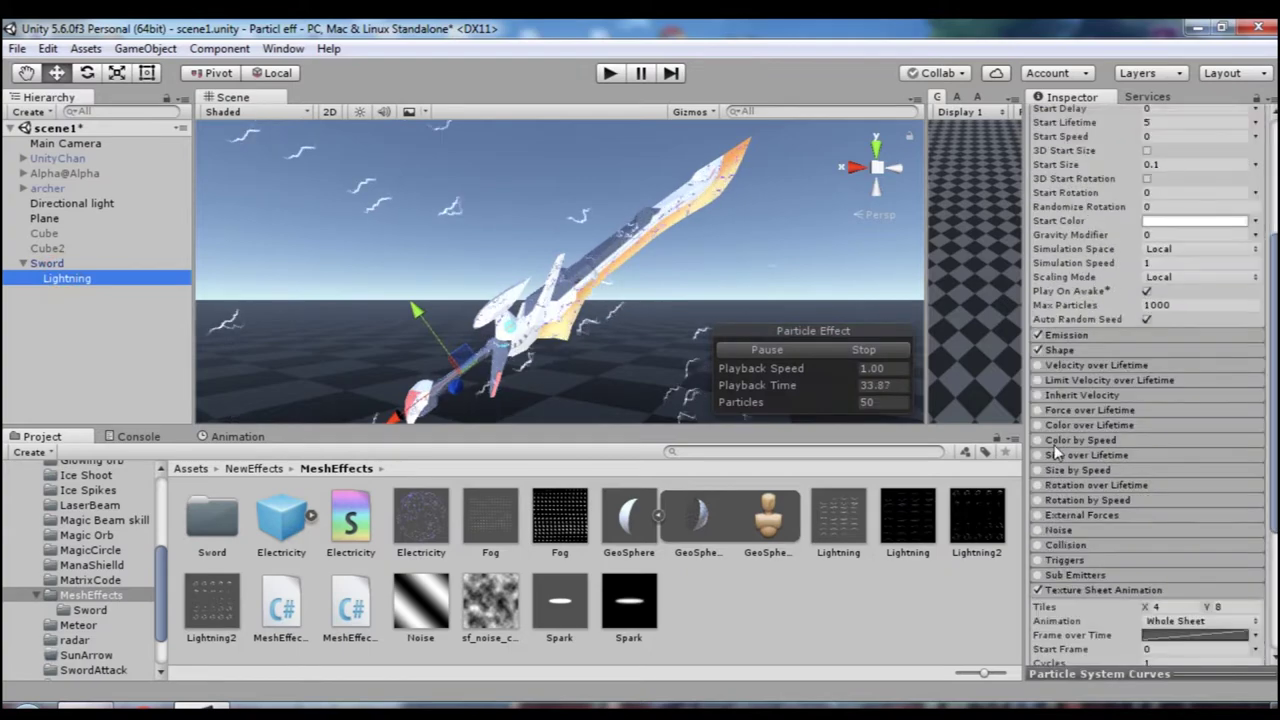
{"action": "scroll", "coordinate": [1160, 420], "scroll_direction": "down", "scroll_amount": 5}
{"action": "left_click", "coordinate": [1160, 428]}
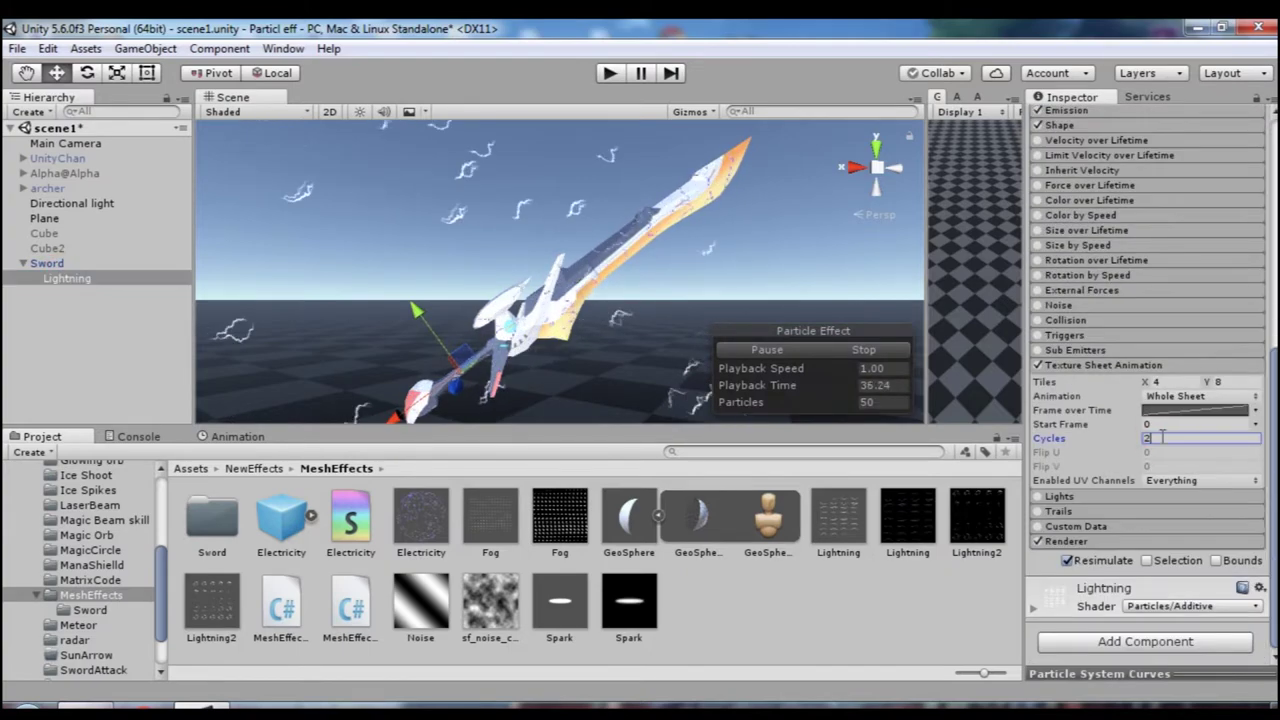
{"action": "scroll", "coordinate": [1091, 373], "scroll_direction": "up", "scroll_amount": 3}
{"action": "scroll", "coordinate": [1090, 360], "scroll_direction": "up", "scroll_amount": 2}
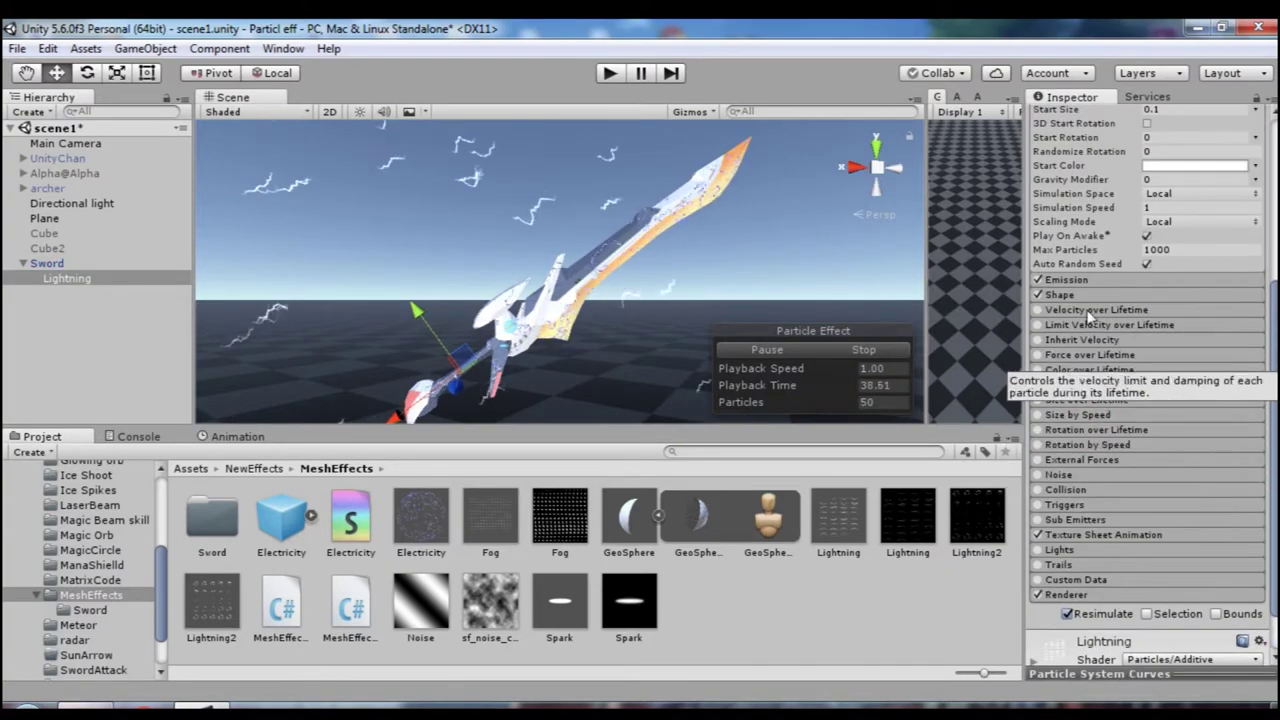
- Set the Shape to emit from the Sword's Mesh Renderer triangles
{"action": "left_click", "coordinate": [1085, 298]}
{"action": "scroll", "coordinate": [1085, 298], "scroll_direction": "up", "scroll_amount": 2}
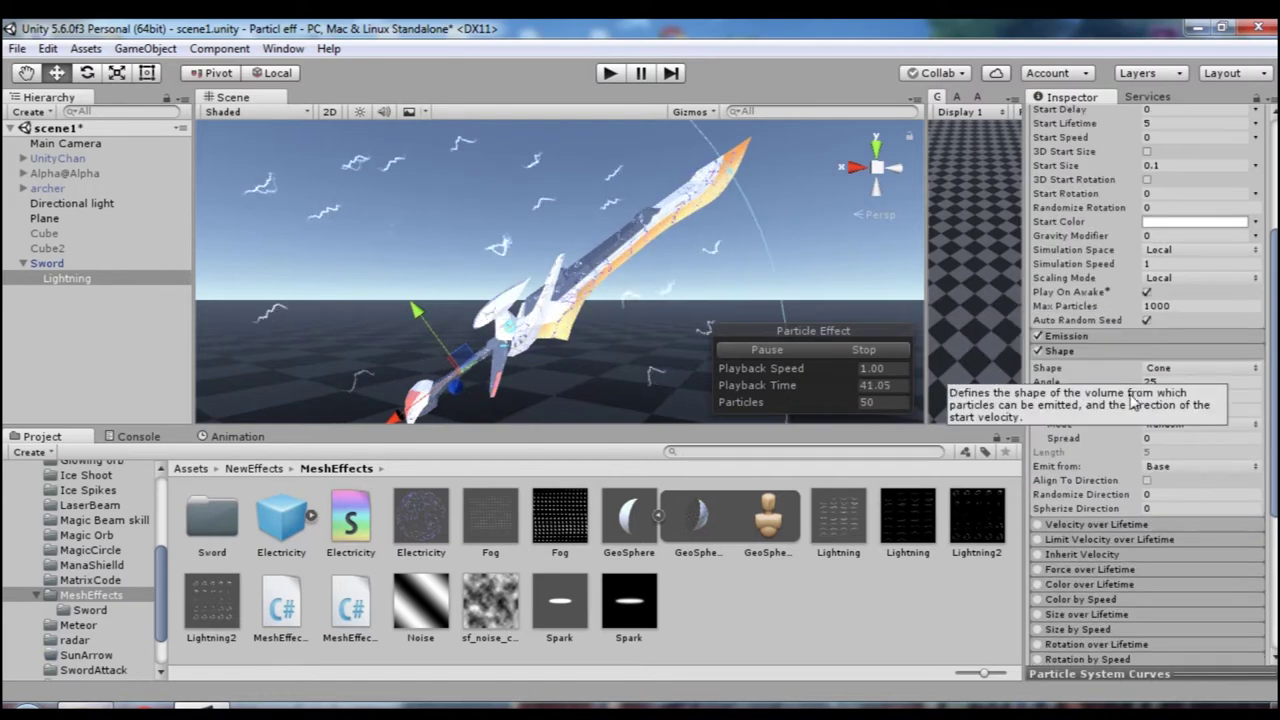
{"action": "left_click", "coordinate": [1160, 368]}
{"action": "left_click", "coordinate": [1140, 490]}
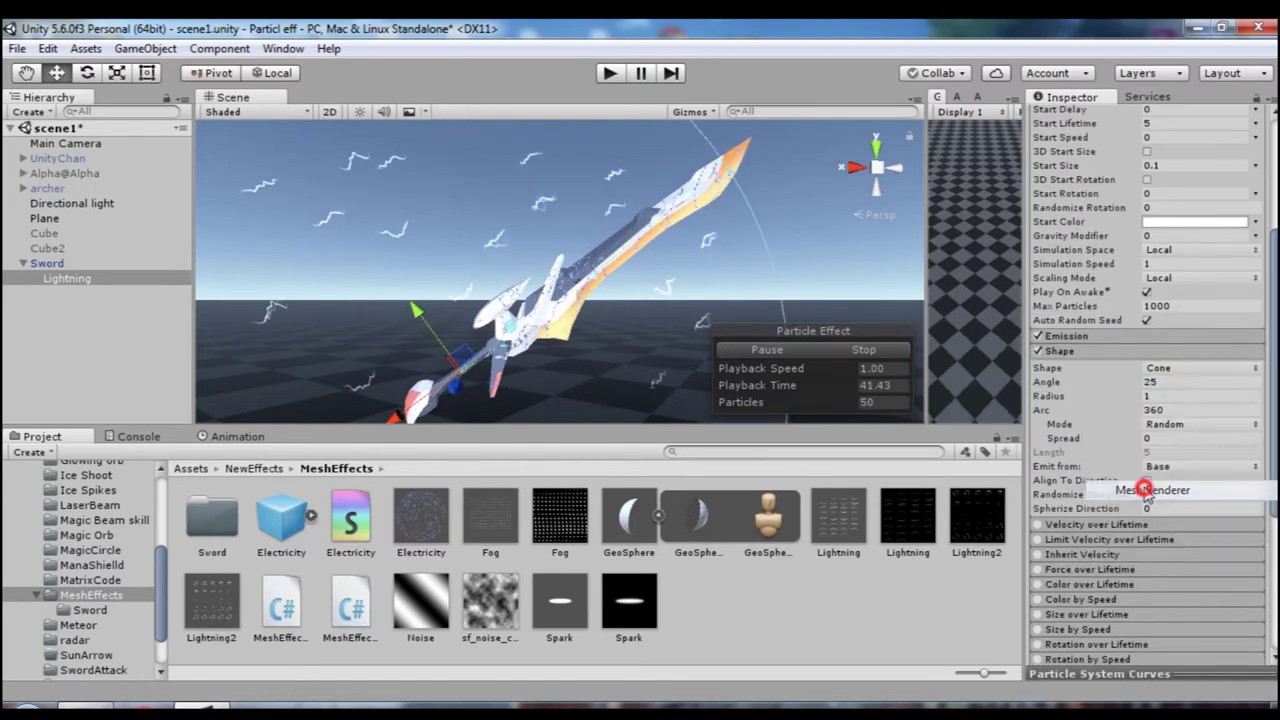
{"action": "left_click_drag", "start_coordinate": [66, 265], "coordinate": [1170, 382]}
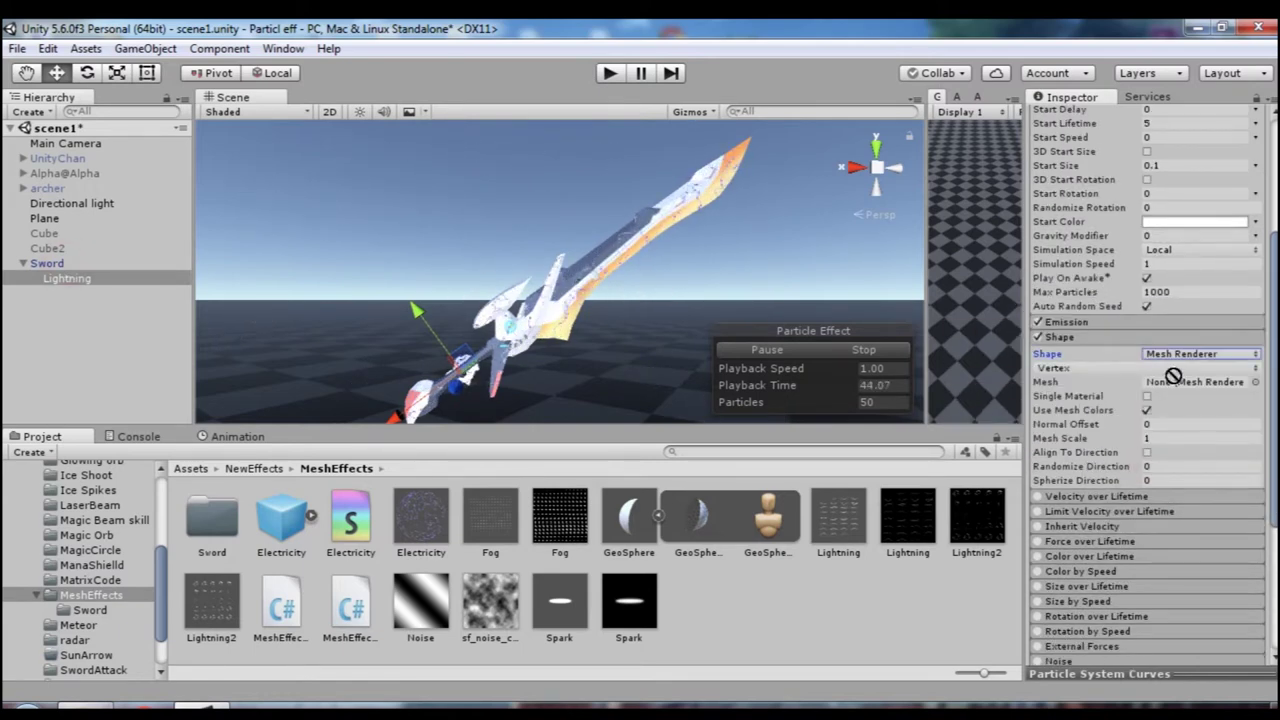
{"action": "left_click", "coordinate": [1096, 368]}
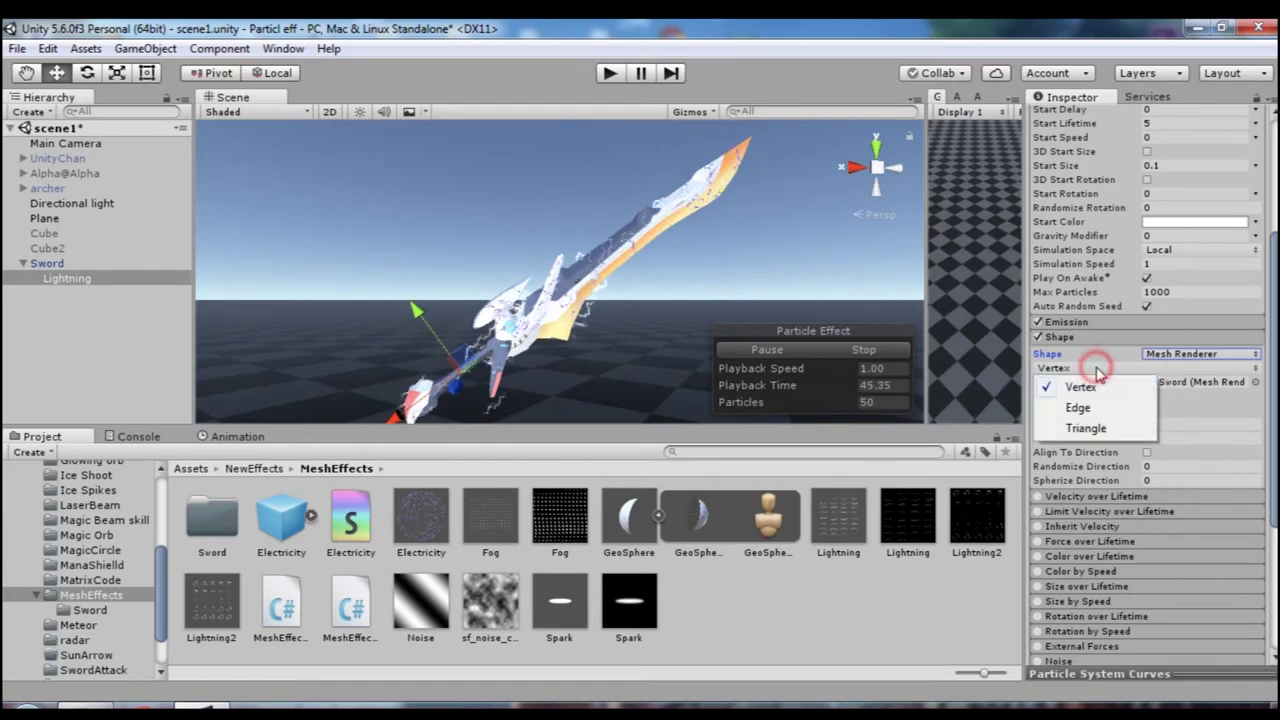
{"action": "left_click", "coordinate": [1097, 430]}
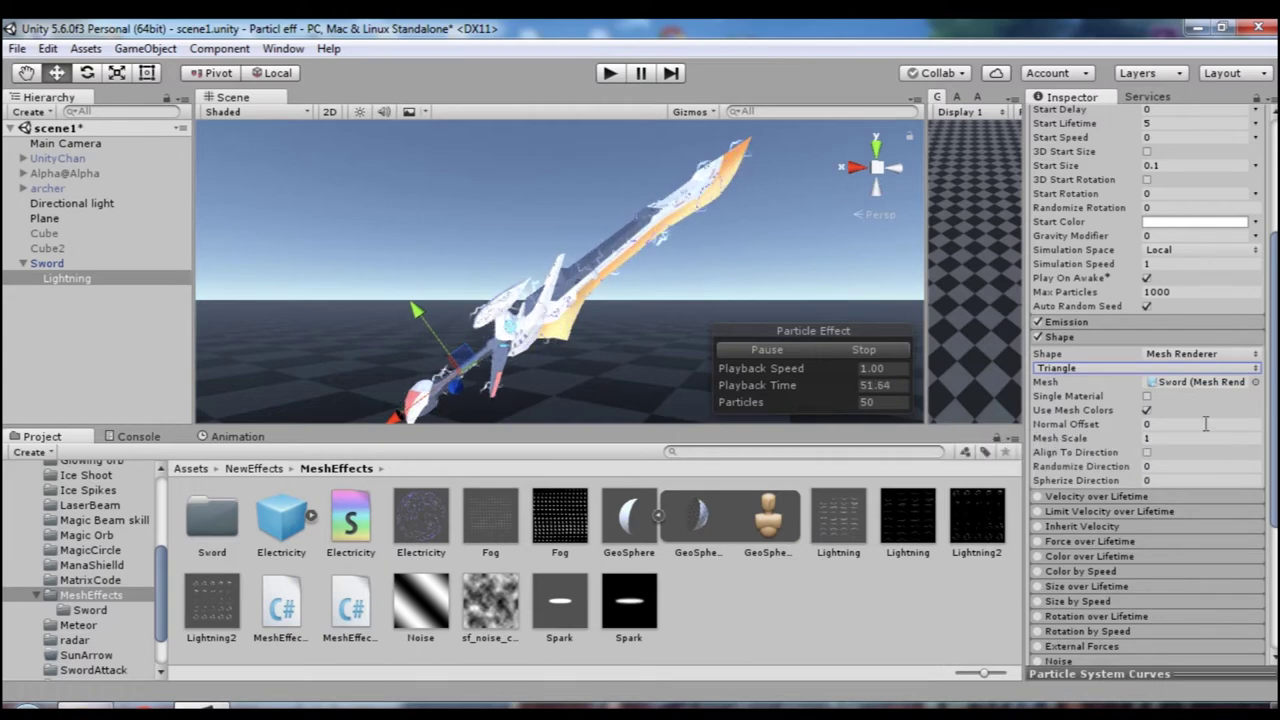
- Turn off Use Mesh Colors and set Randomize Direction to 1
{"action": "left_click", "coordinate": [1147, 410]}
{"action": "left_click", "coordinate": [1147, 411]}
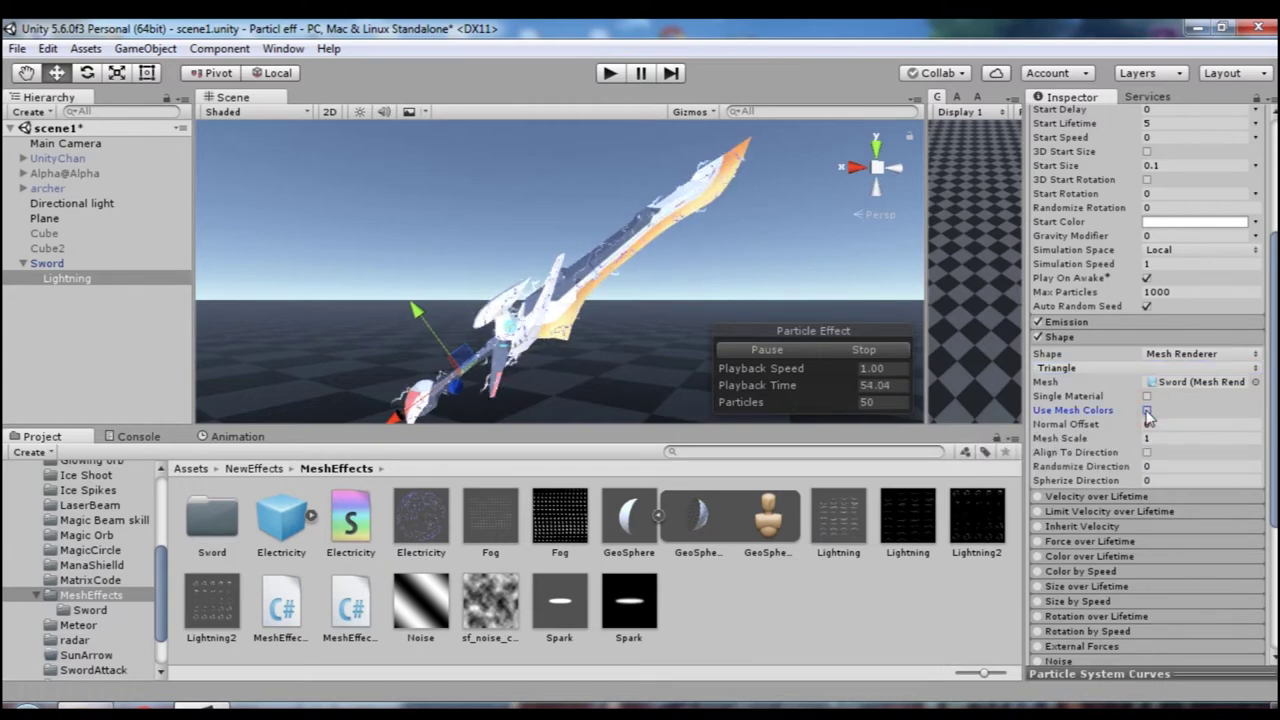
{"action": "left_click", "coordinate": [1162, 466]}
{"action": "type", "text": "1"}
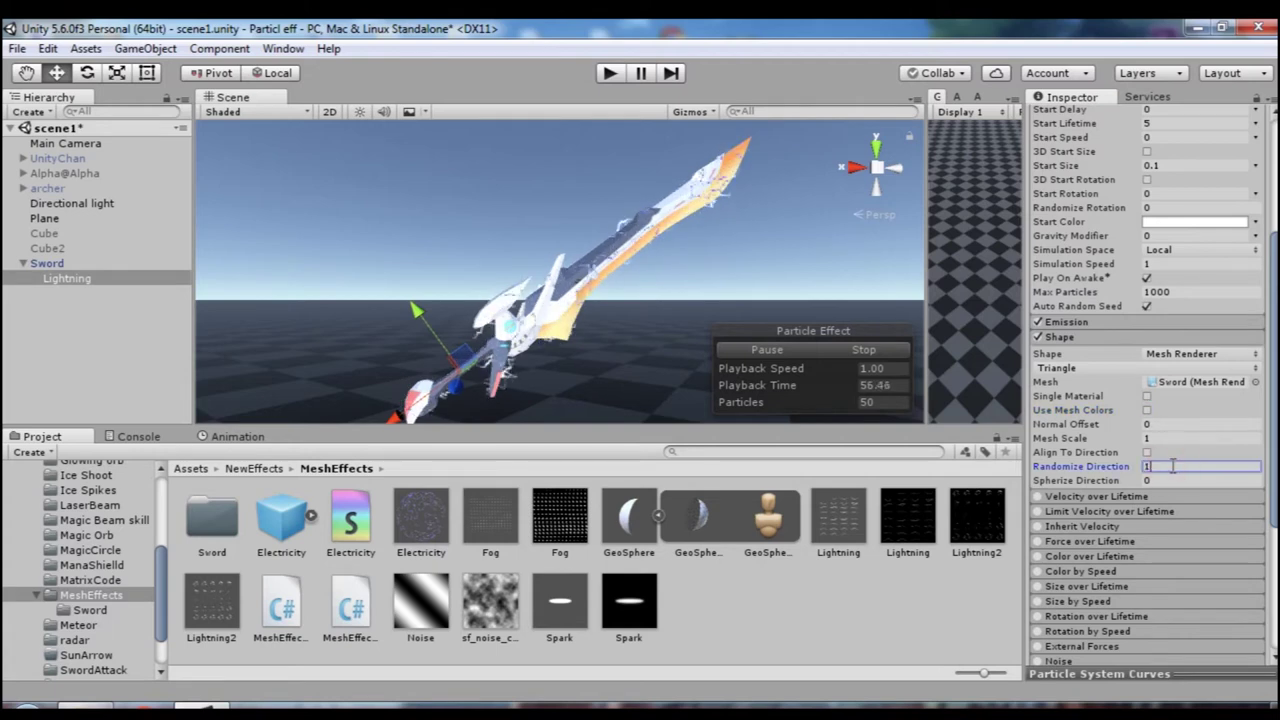
{"action": "scroll", "coordinate": [1171, 465], "scroll_direction": "down", "scroll_amount": 5}
{"action": "scroll", "coordinate": [1171, 465], "scroll_direction": "down", "scroll_amount": 2}
{"action": "scroll", "coordinate": [1121, 397], "scroll_direction": "up", "scroll_amount": 8}
{"action": "scroll", "coordinate": [1121, 397], "scroll_direction": "up", "scroll_amount": 4}
- Set duration to 7 and Start Lifetime random between 0.5 and 0.3
{"action": "left_click", "coordinate": [1167, 279]}
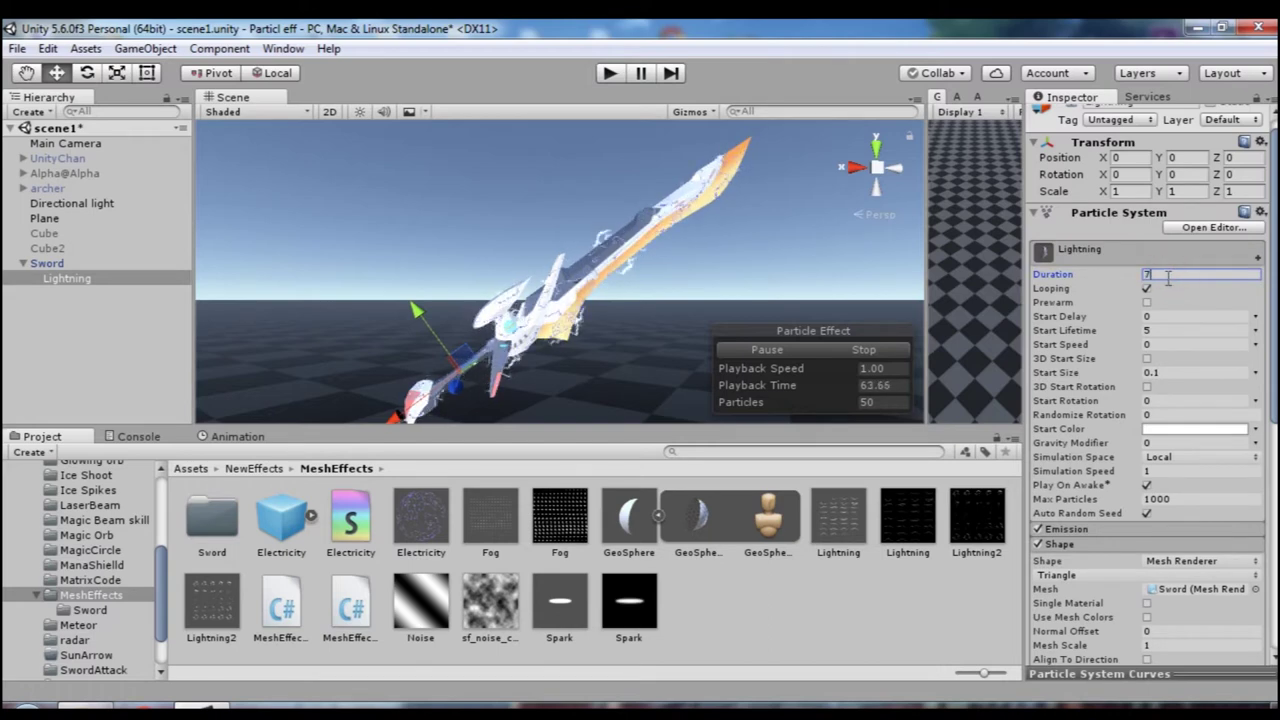
{"action": "left_click", "coordinate": [1163, 333]}
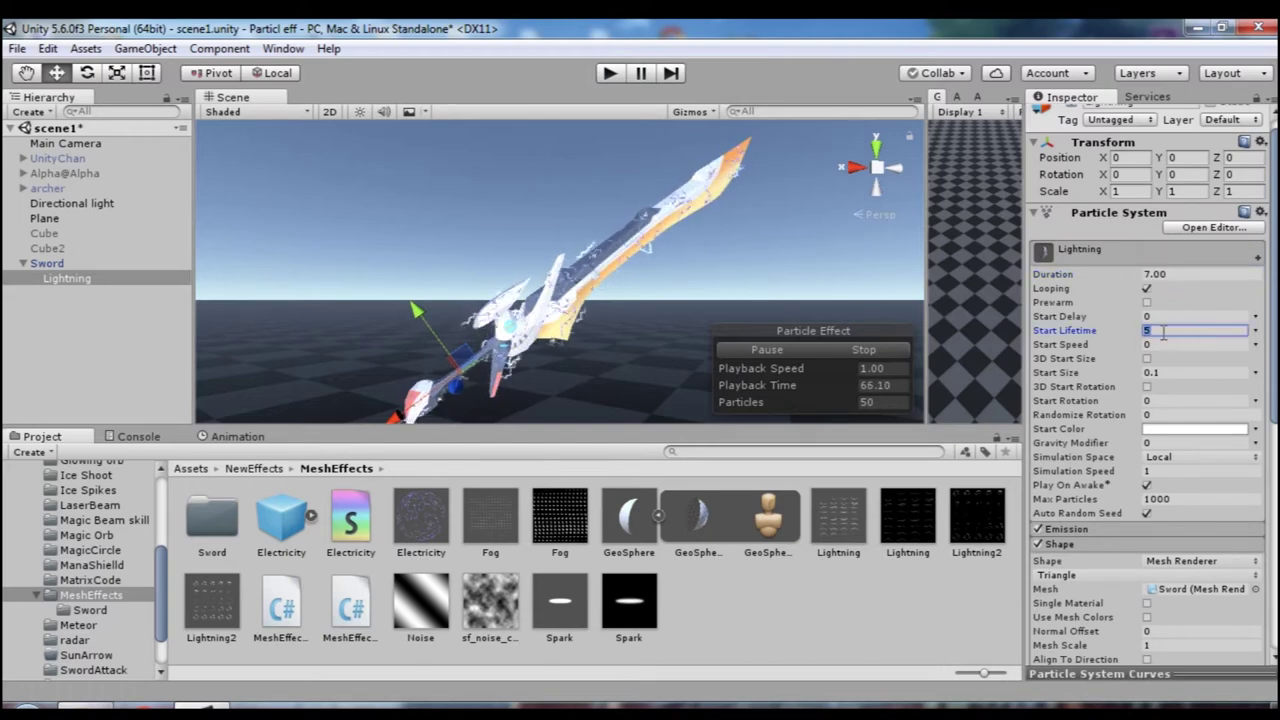
{"action": "type", "text": "0.3"}
{"action": "left_click", "coordinate": [1255, 330]}
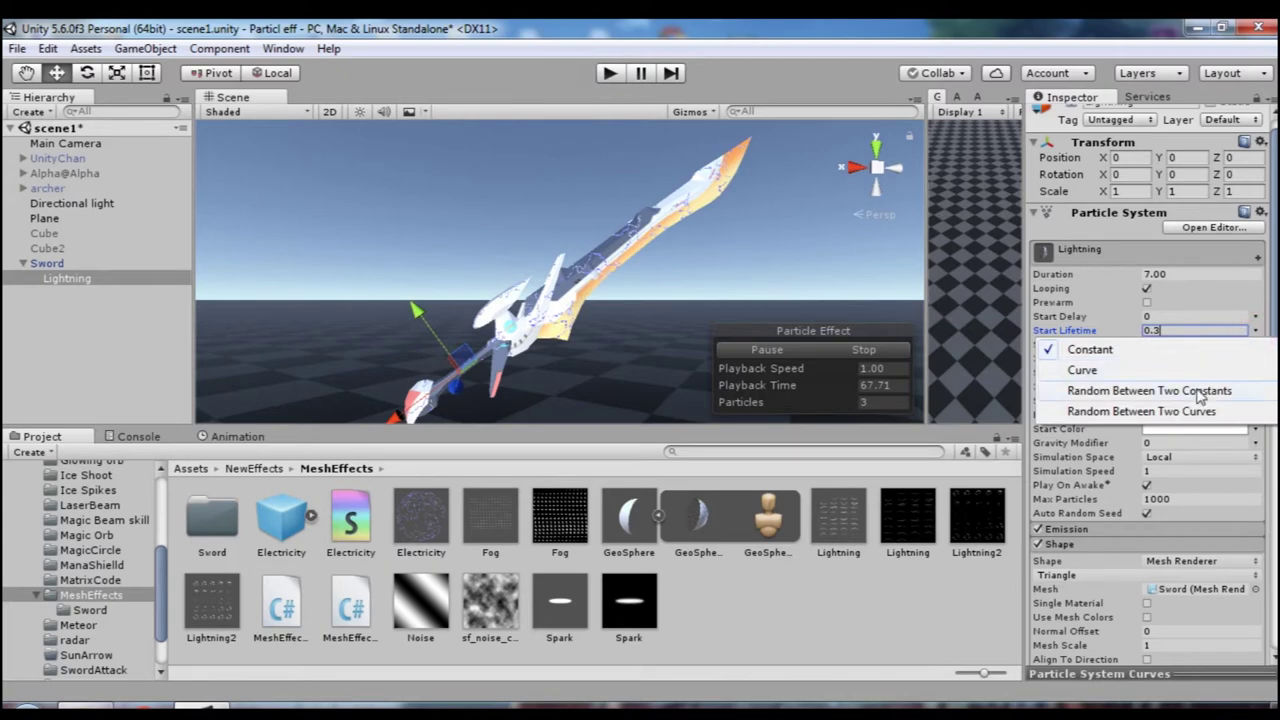
{"action": "left_click", "coordinate": [1160, 391]}
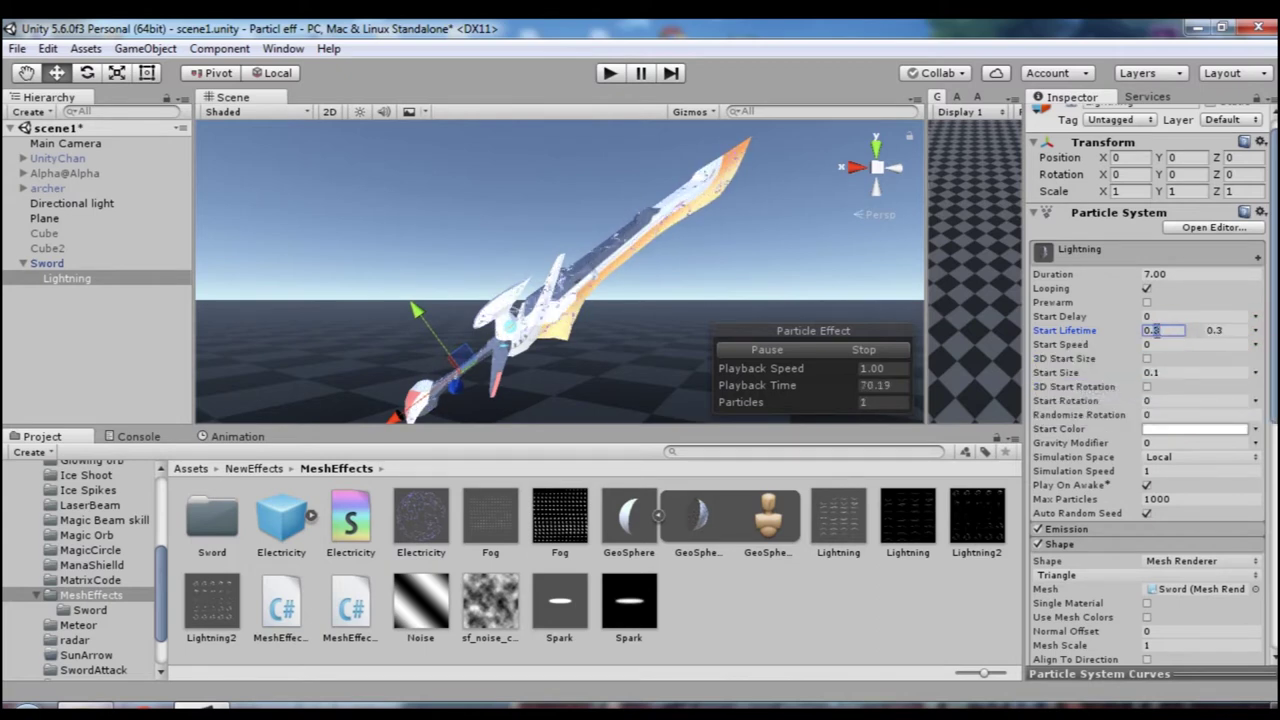
{"action": "type", "text": "0.5"}
- Set Start Speed 0.01 and Start Size random between 0.25 and 0.15
{"action": "left_click", "coordinate": [1156, 345]}
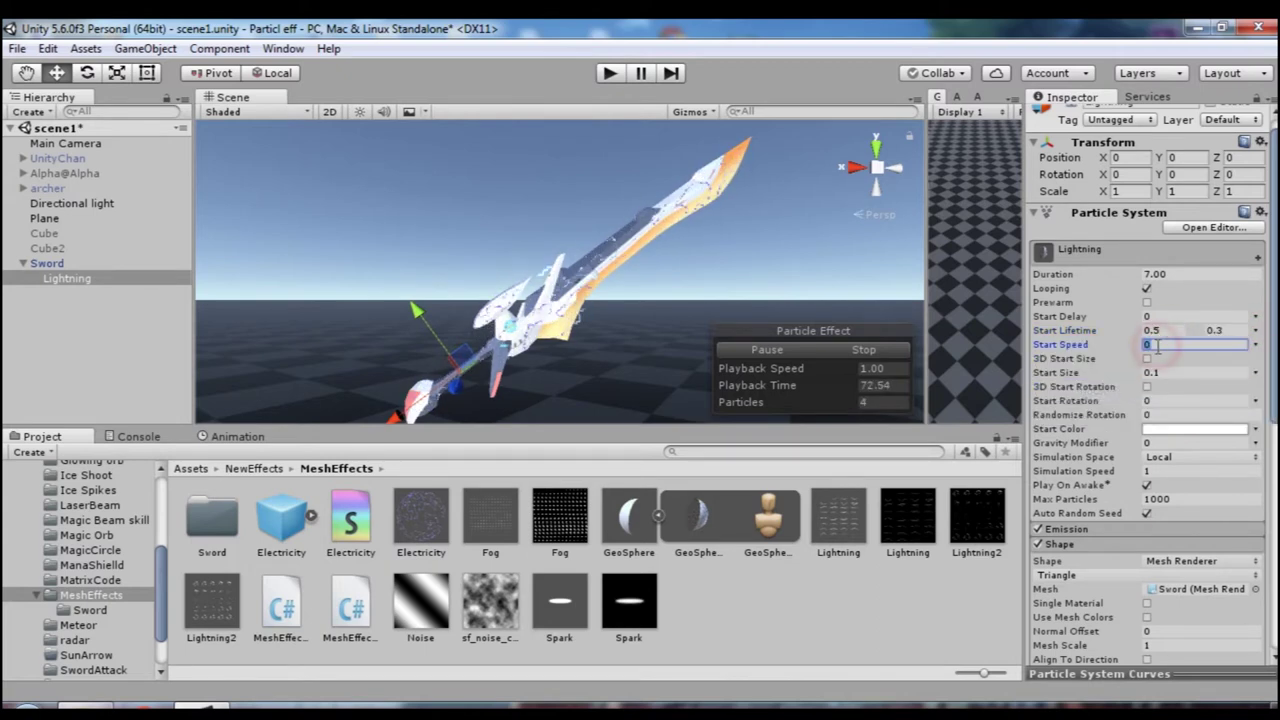
{"action": "type", "text": ".01"}
{"action": "left_click", "coordinate": [1168, 371]}
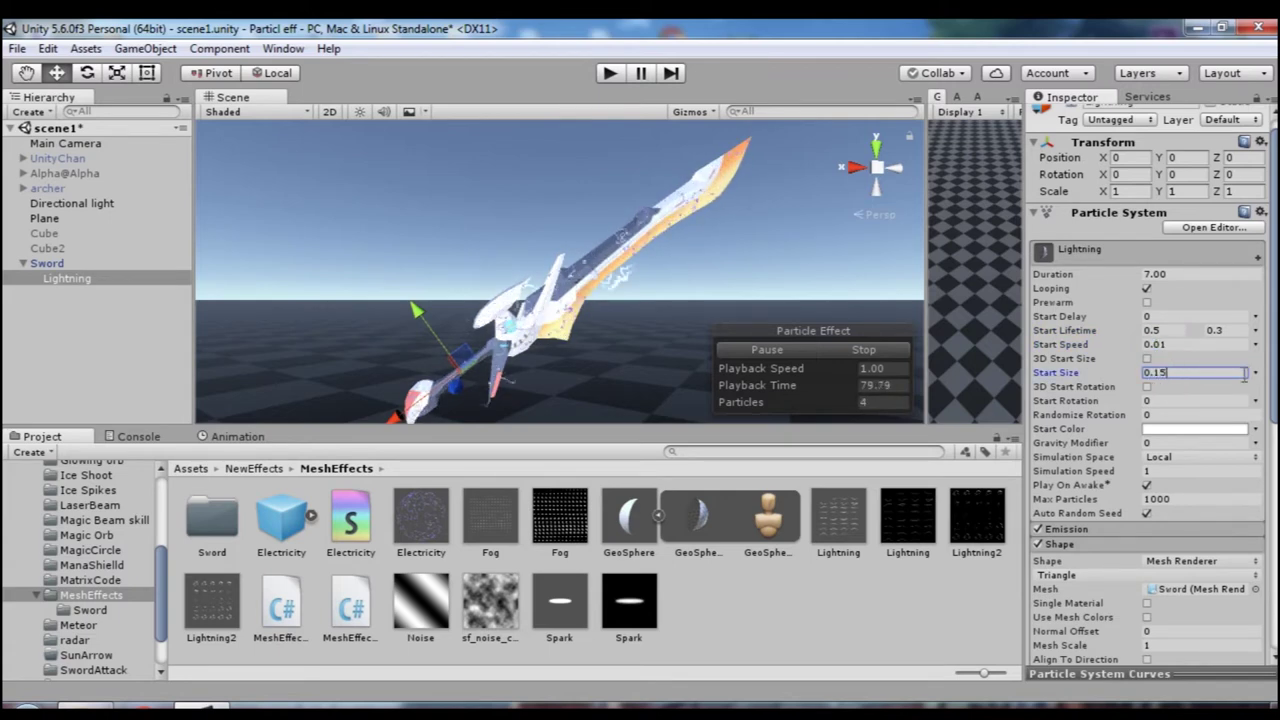
{"action": "left_click", "coordinate": [1254, 372]}
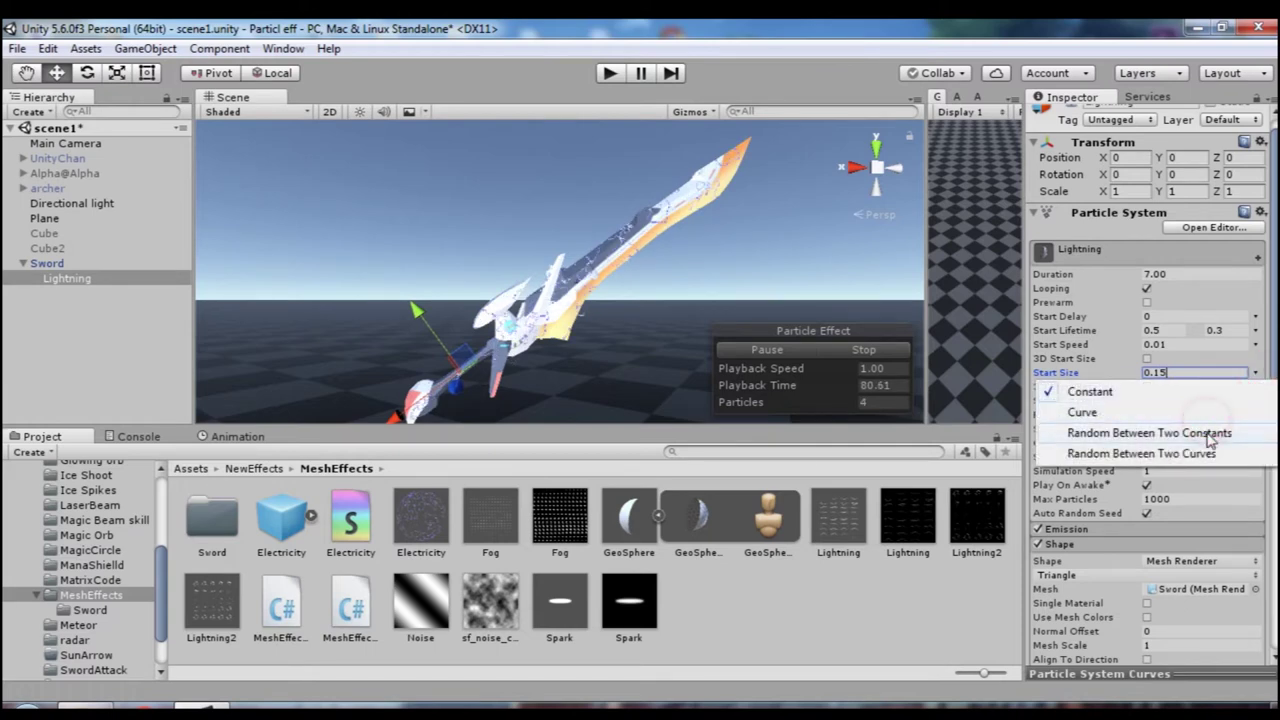
{"action": "left_click", "coordinate": [1212, 431]}
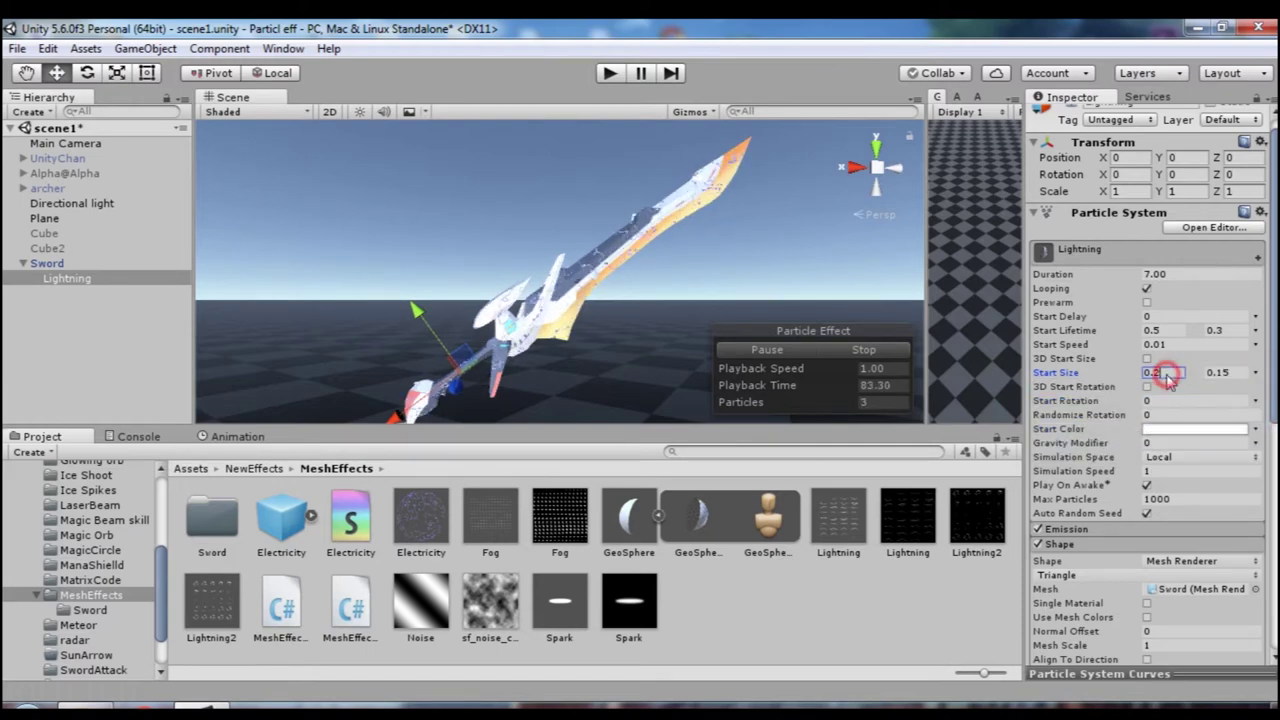
{"action": "type", "text": "0.25"}
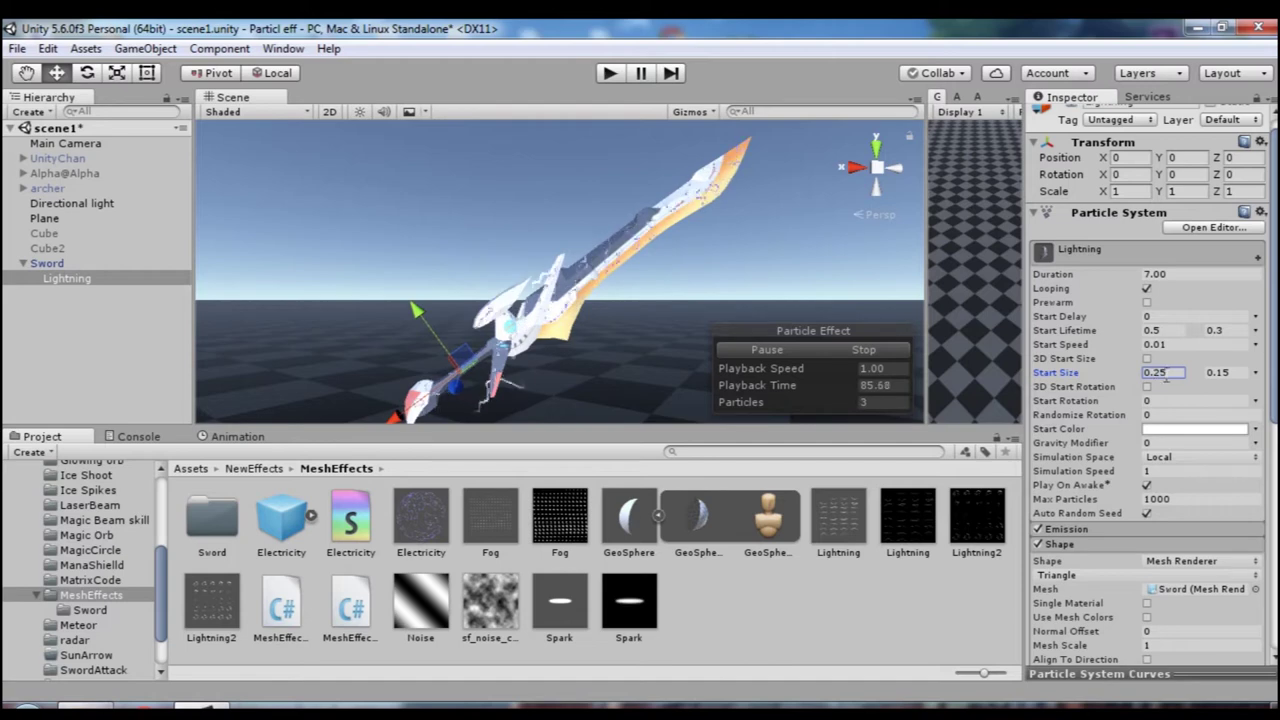
- Pick blue (545DFF) as the particles' Start Color
{"action": "left_click", "coordinate": [1177, 430]}
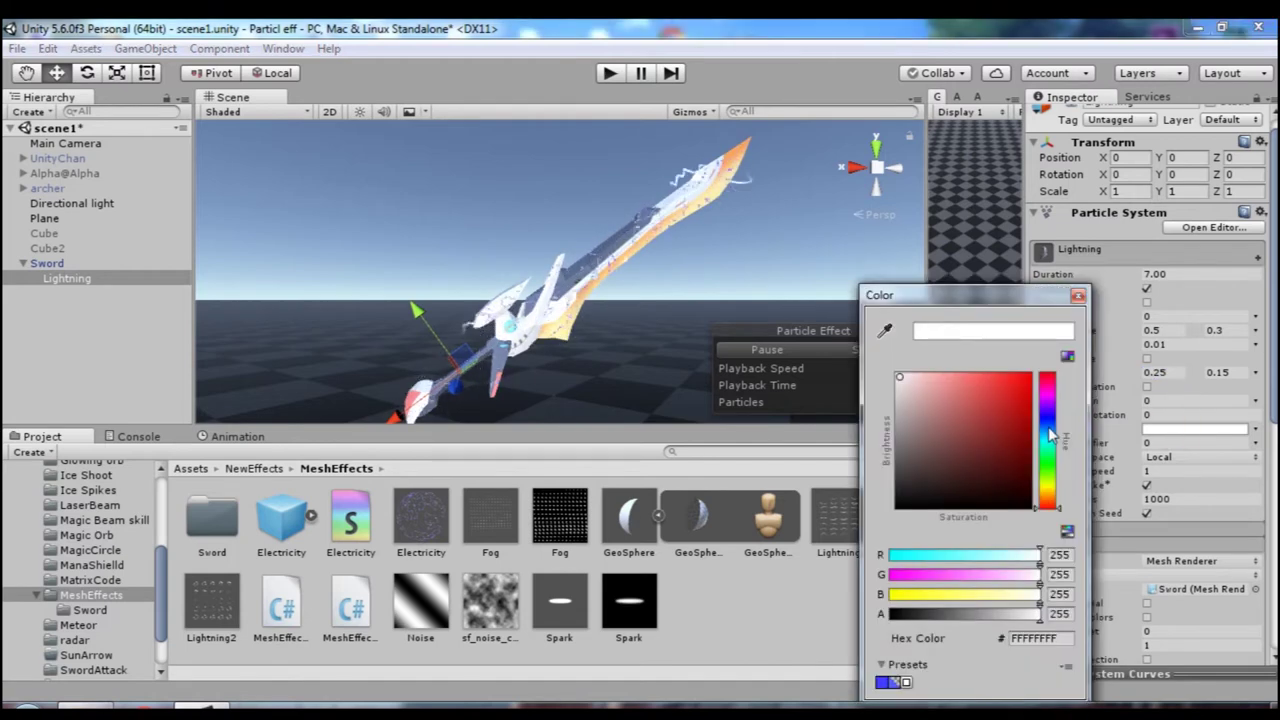
{"action": "left_click", "coordinate": [1040, 422]}
{"action": "left_click", "coordinate": [989, 377]}
{"action": "left_click", "coordinate": [1050, 421]}
{"action": "left_click_drag", "start_coordinate": [988, 381], "coordinate": [984, 375]}
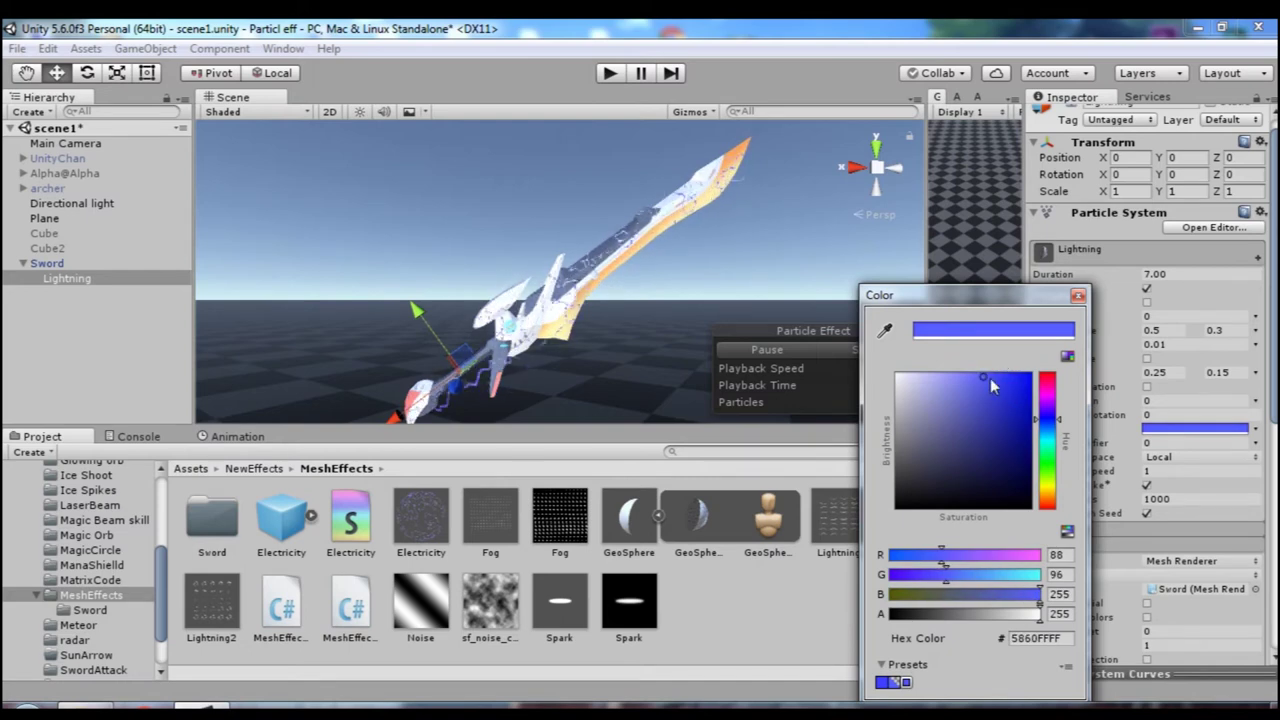
{"action": "left_click_drag", "start_coordinate": [991, 375], "coordinate": [985, 369]}
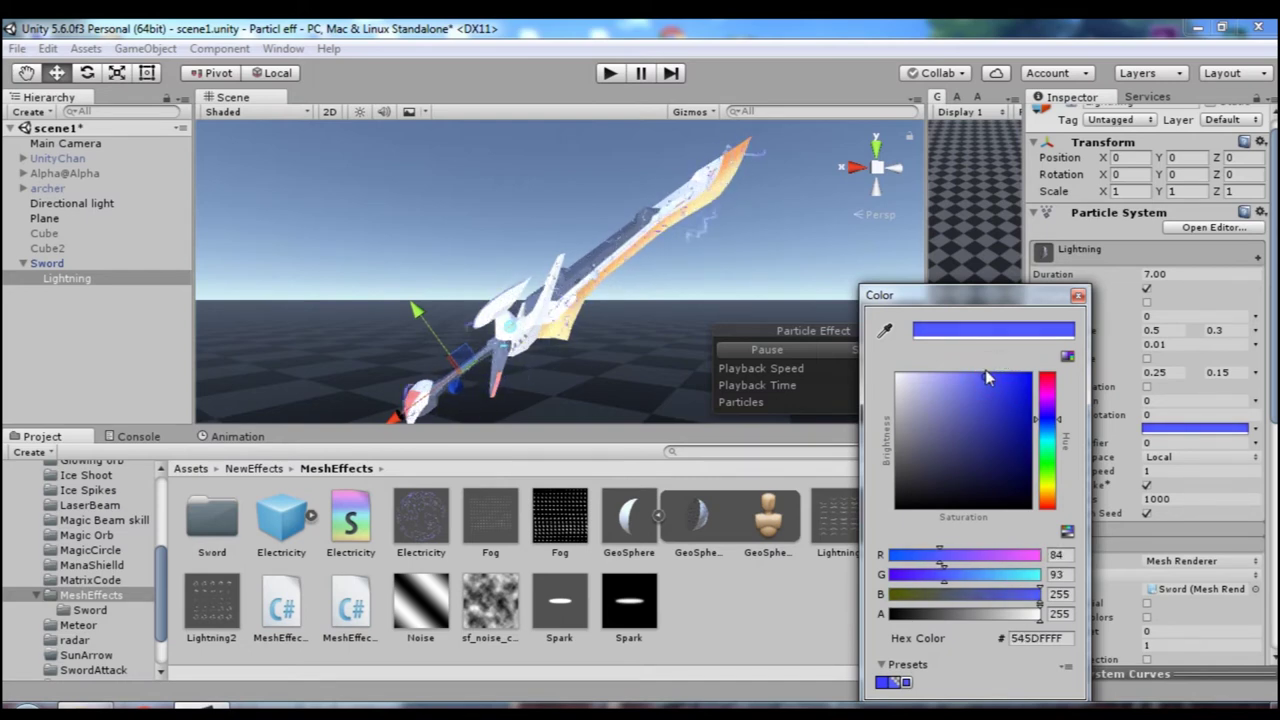
{"action": "left_click", "coordinate": [1077, 296]}
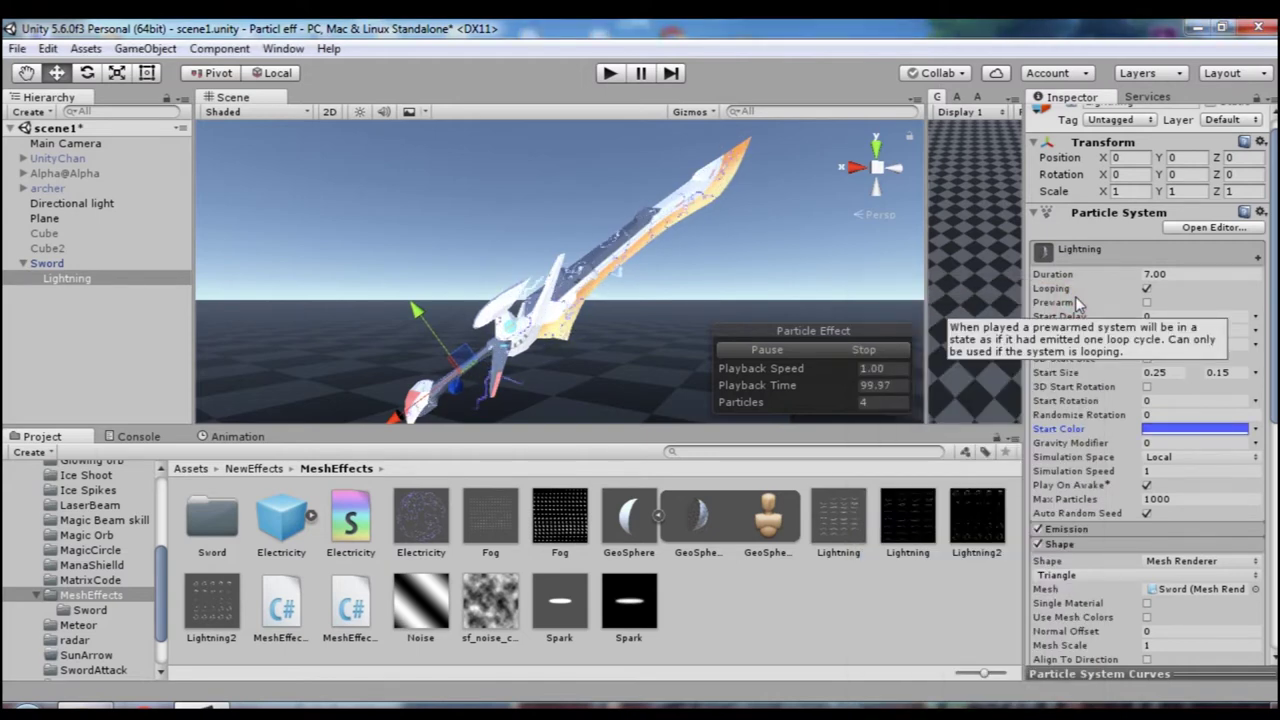
- Set Start Rotation to random between 70 and 100
{"action": "left_click", "coordinate": [1180, 441]}
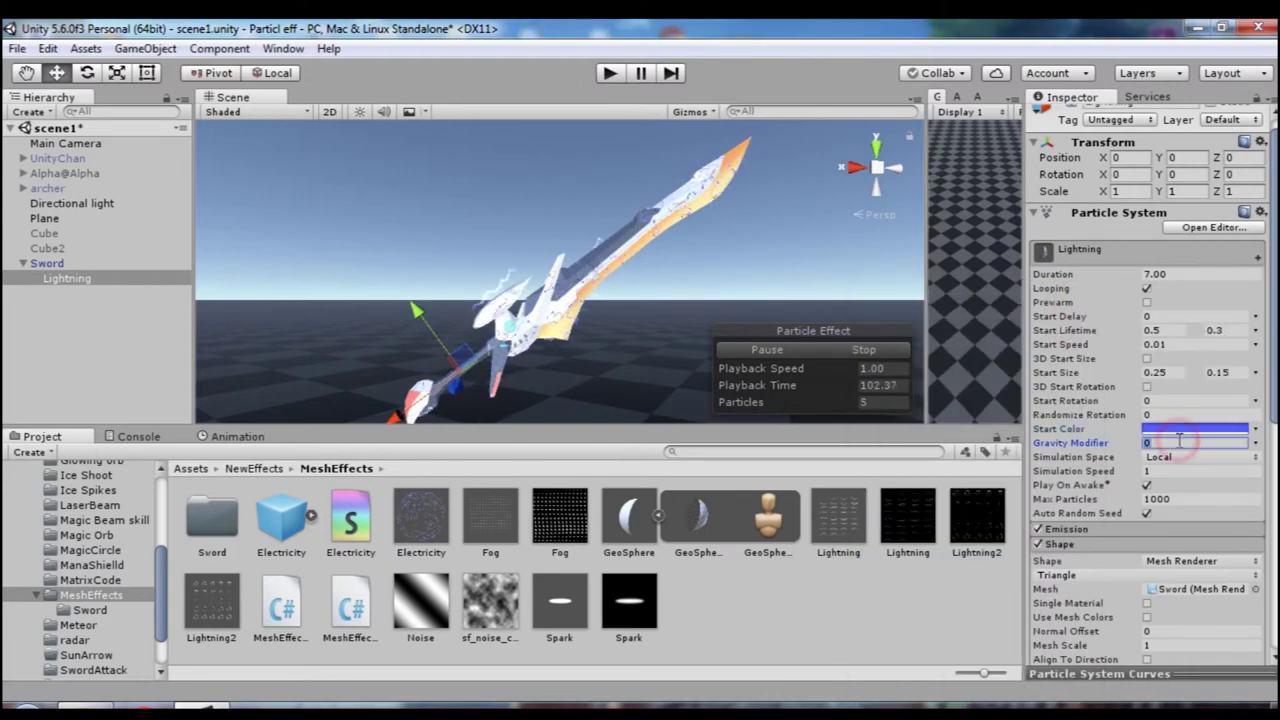
{"action": "left_click", "coordinate": [1248, 400]}
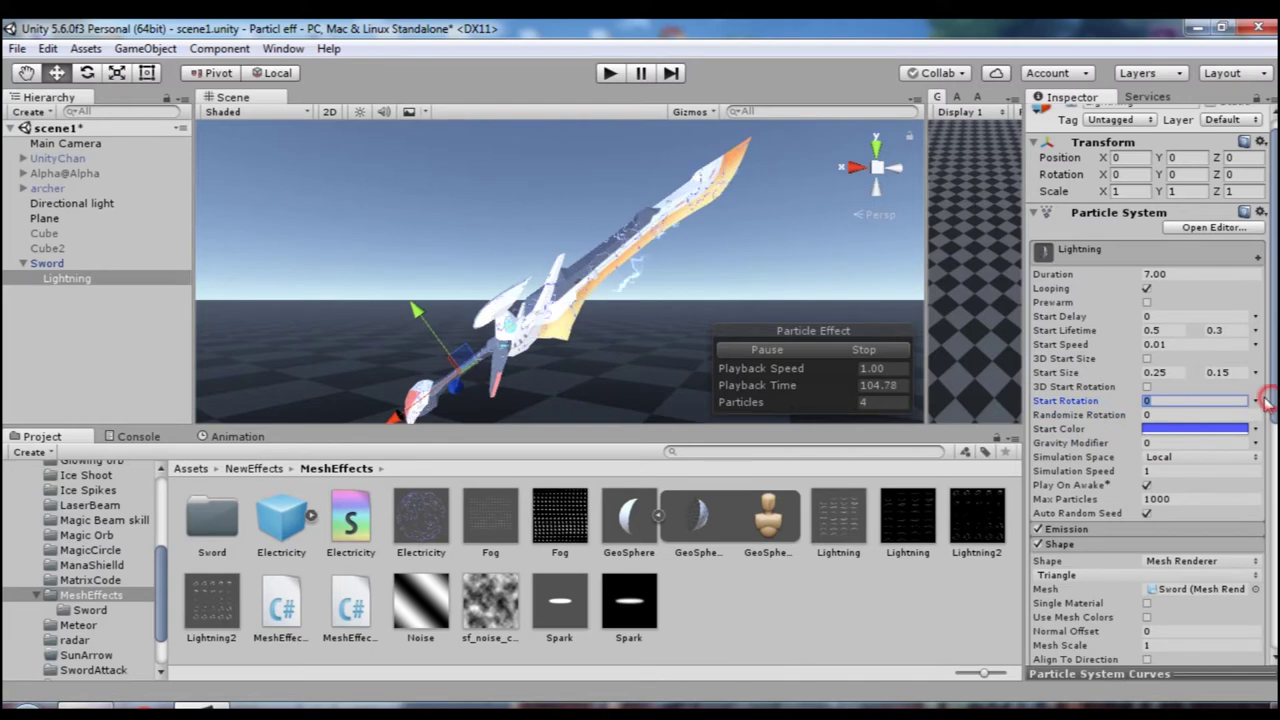
{"action": "left_click", "coordinate": [1266, 400]}
{"action": "left_click", "coordinate": [1198, 458]}
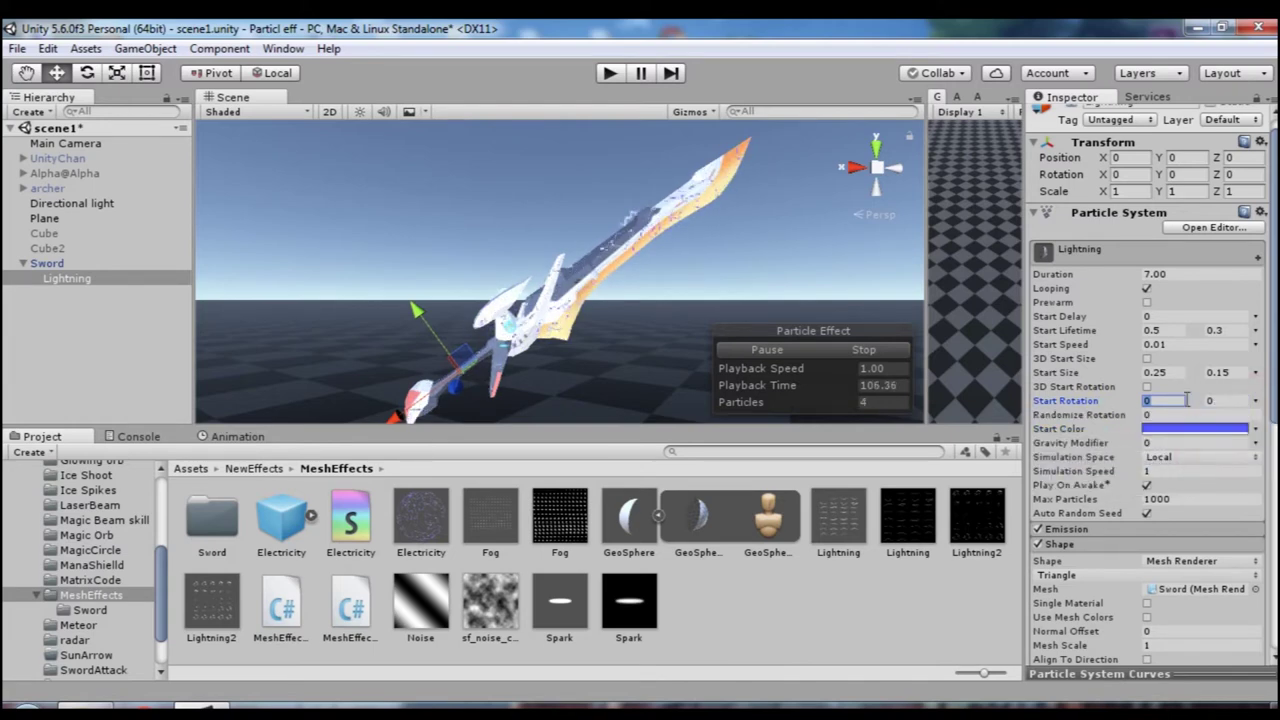
{"action": "type", "text": "70"}
{"action": "left_click", "coordinate": [1215, 401]}
{"action": "type", "text": "100"}
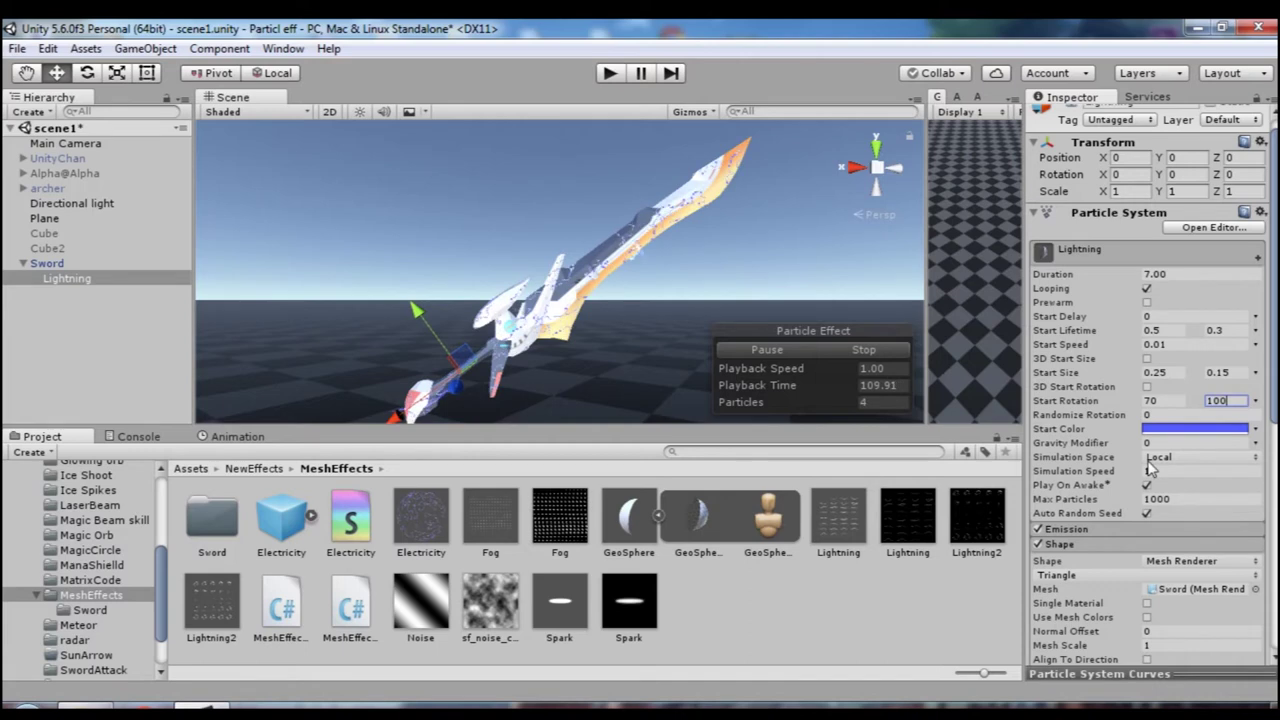
- Expand Emission and keep a constant Rate over Time of 5
{"action": "scroll", "coordinate": [1105, 437], "scroll_direction": "down", "scroll_amount": 4}
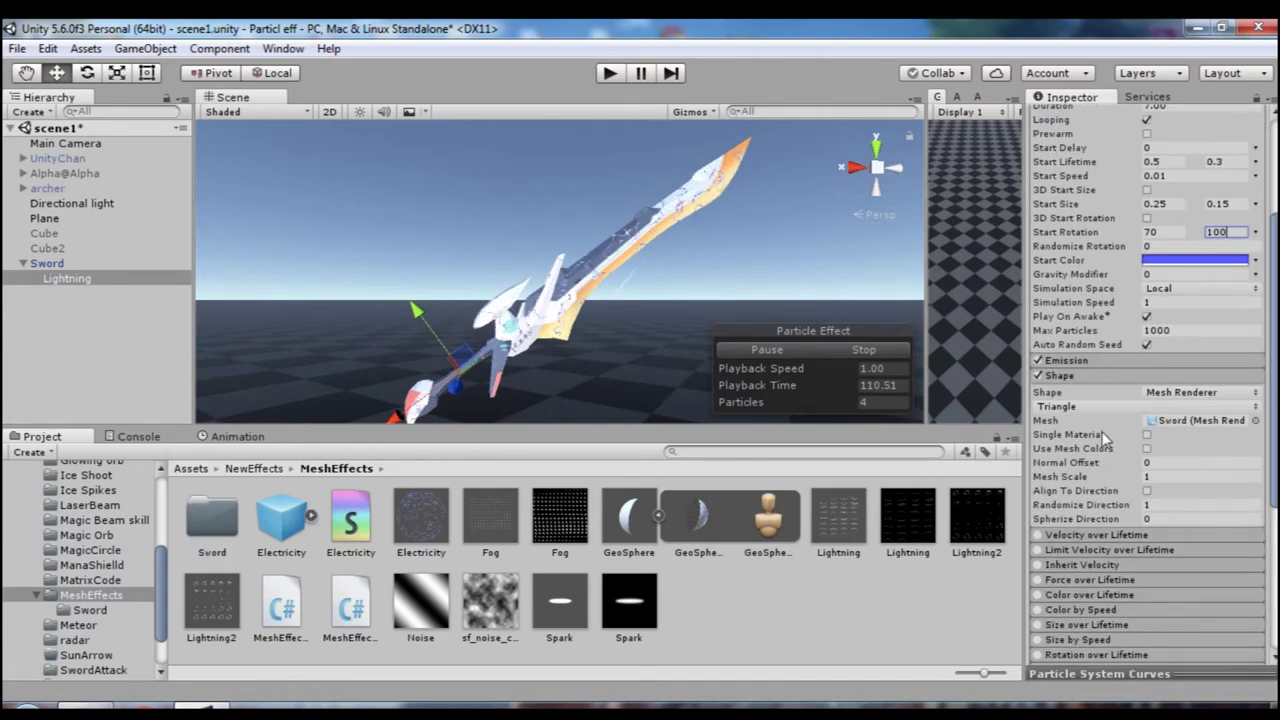
{"action": "left_click", "coordinate": [1080, 380]}
{"action": "left_click", "coordinate": [1097, 361]}
{"action": "left_click", "coordinate": [1255, 377]}
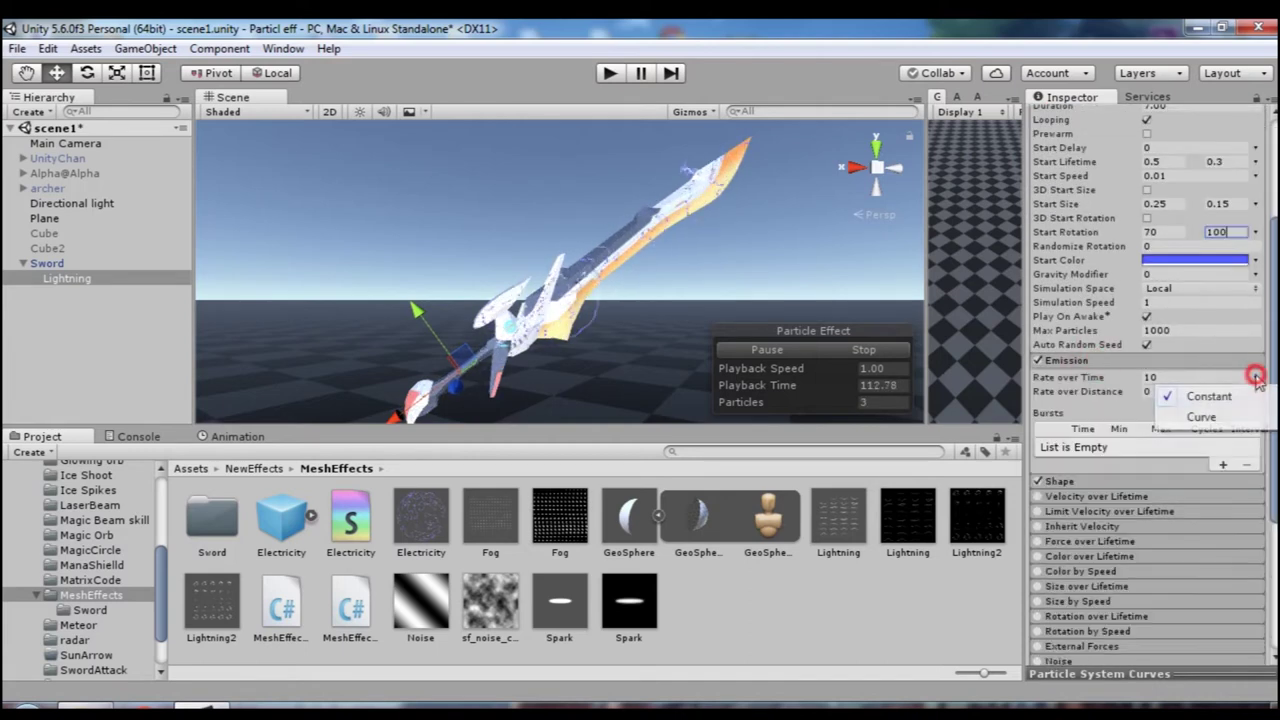
{"action": "left_click", "coordinate": [1198, 398]}
{"action": "left_click", "coordinate": [1176, 377]}
{"action": "left_click", "coordinate": [1255, 378]}
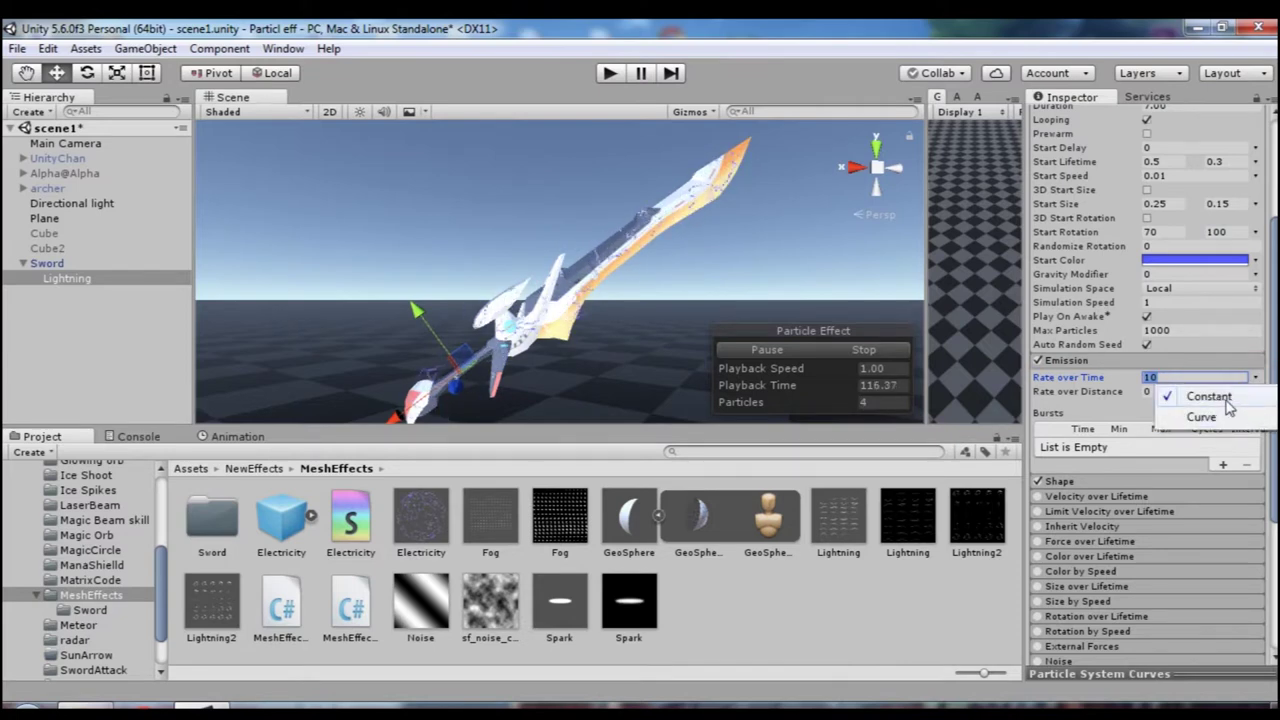
{"action": "left_click", "coordinate": [1224, 398]}
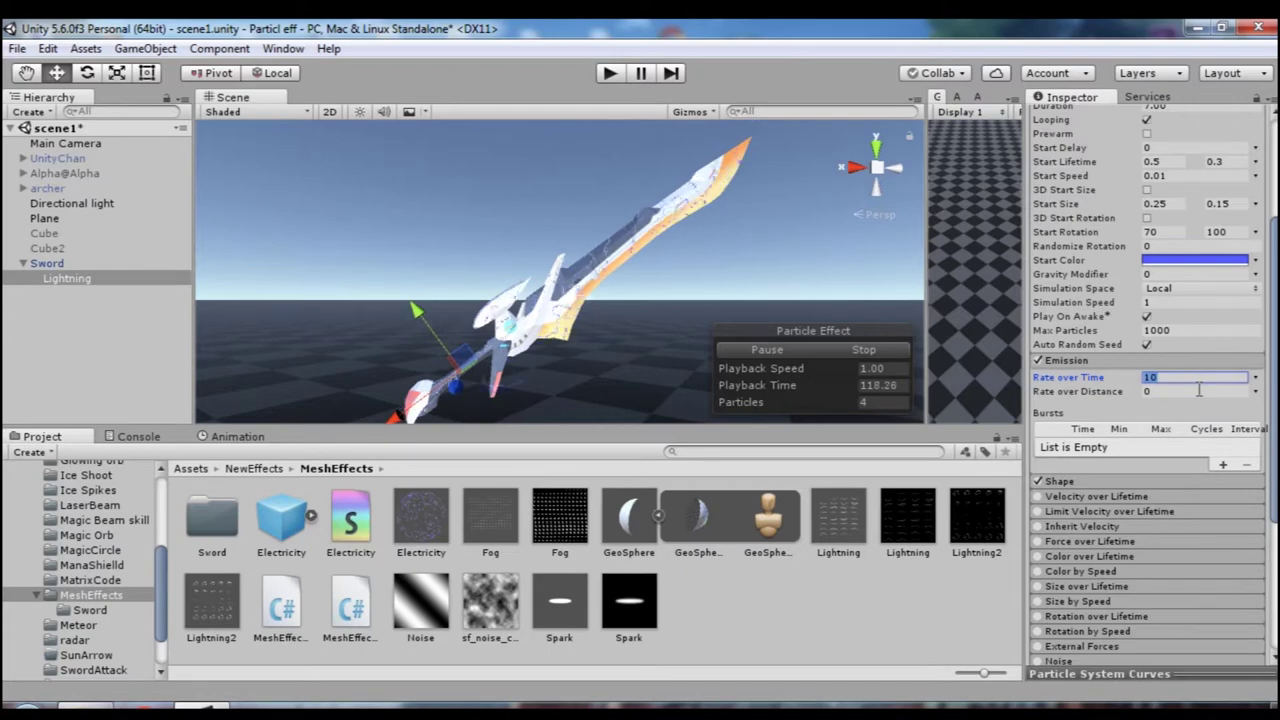
{"action": "type", "text": "5"}
- Add a first emission burst at 0 s emitting 10–25 particles
{"action": "left_click", "coordinate": [1222, 465]}
{"action": "left_click", "coordinate": [1122, 446]}
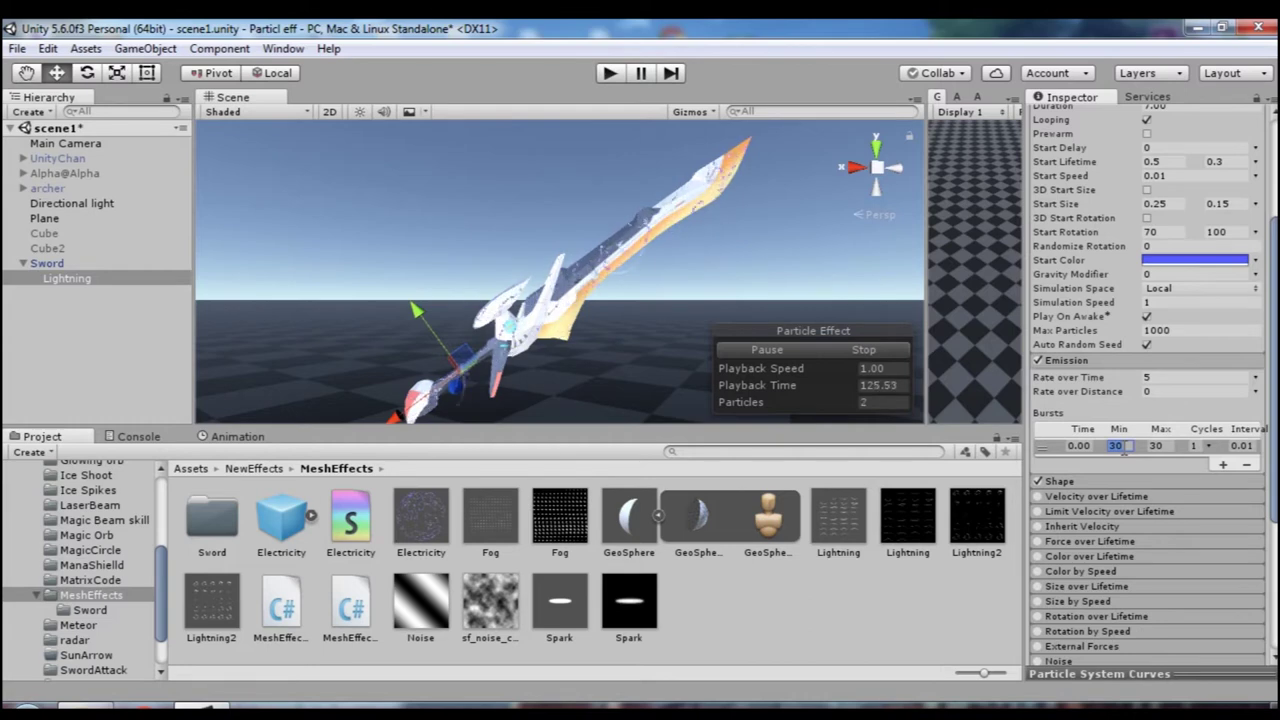
{"action": "type", "text": "10"}
{"action": "left_click", "coordinate": [1160, 446]}
{"action": "type", "text": "25"}
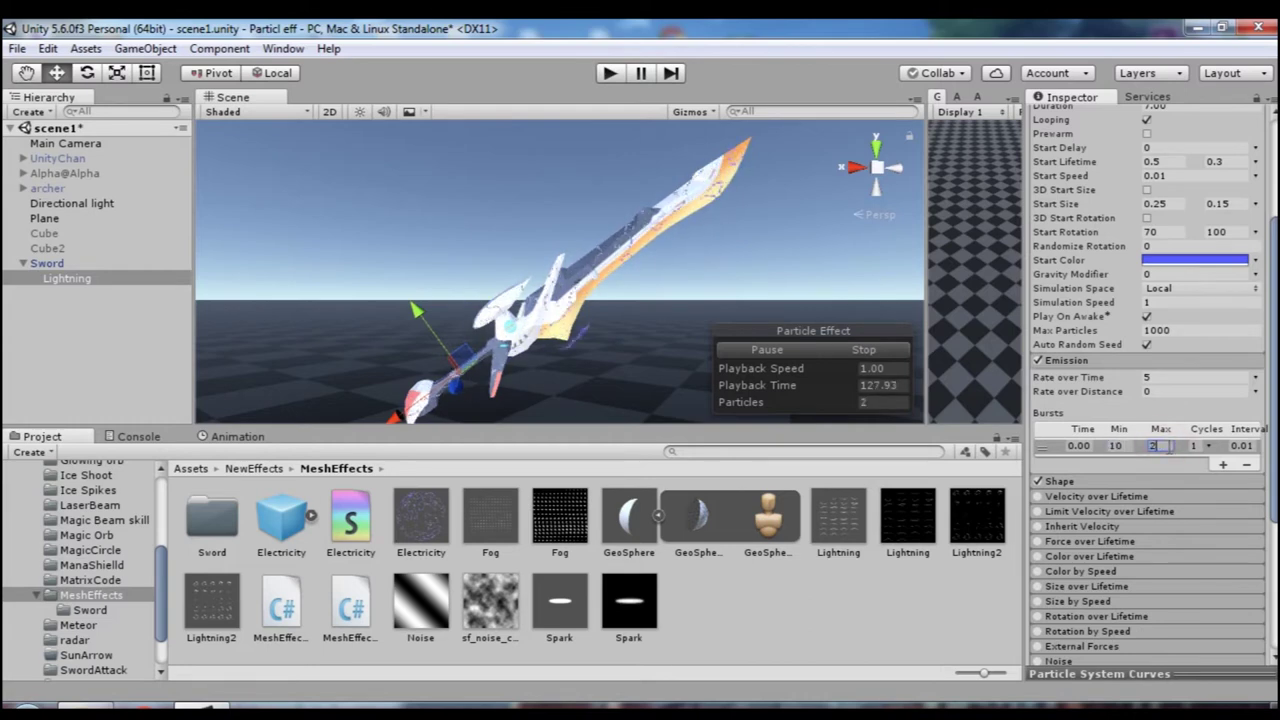
{"action": "left_click", "coordinate": [1224, 465]}
- Add a second burst at 2 s emitting 15–30 particles
{"action": "left_click", "coordinate": [1088, 461]}
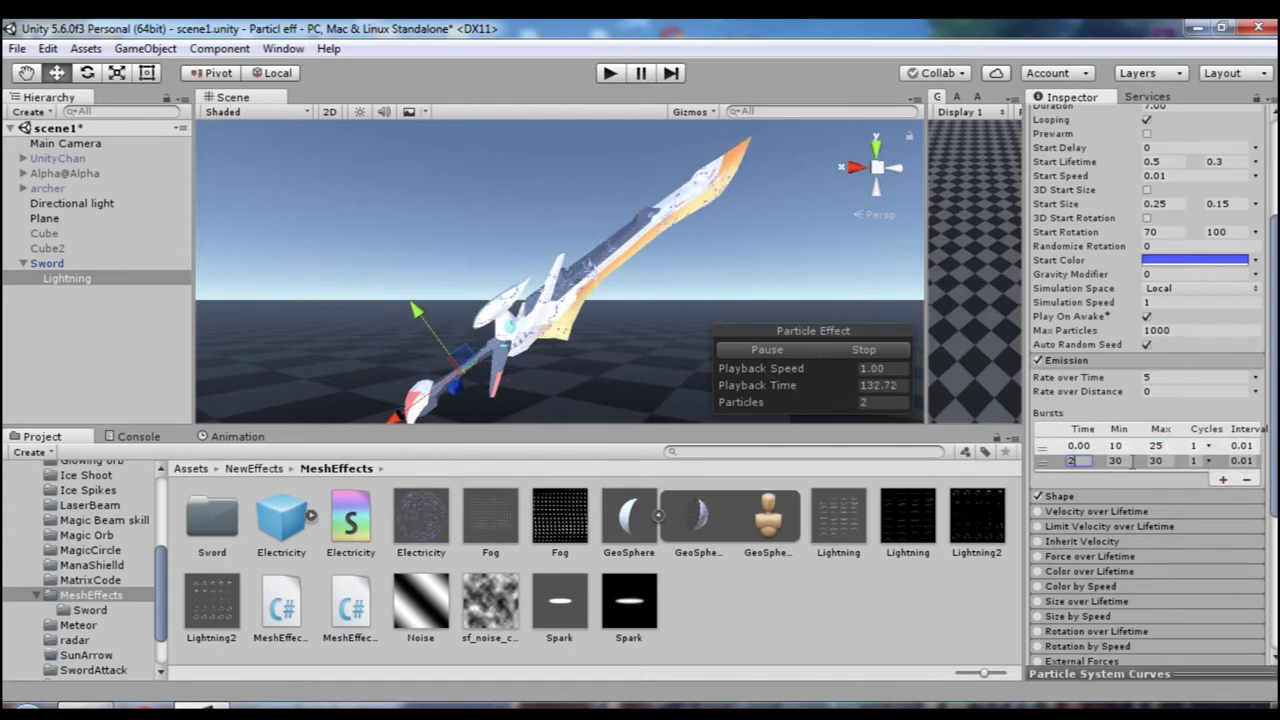
{"action": "left_click", "coordinate": [1118, 461]}
{"action": "type", "text": "15"}
{"action": "left_click", "coordinate": [1155, 461]}
{"action": "type", "text": "0"}
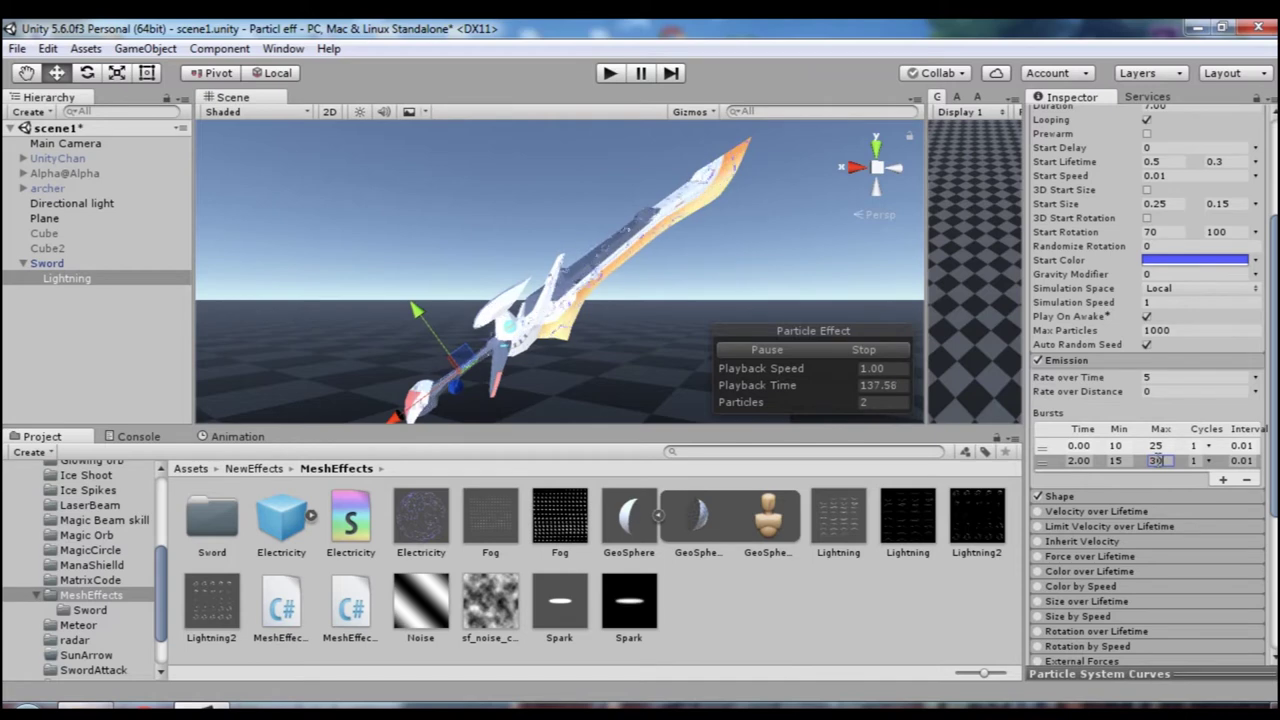
- Add a third burst at 5 s (15–25) and raise Rate over Time to 10
{"action": "left_click", "coordinate": [1222, 479]}
{"action": "left_click", "coordinate": [1072, 476]}
{"action": "type", "text": "5"}
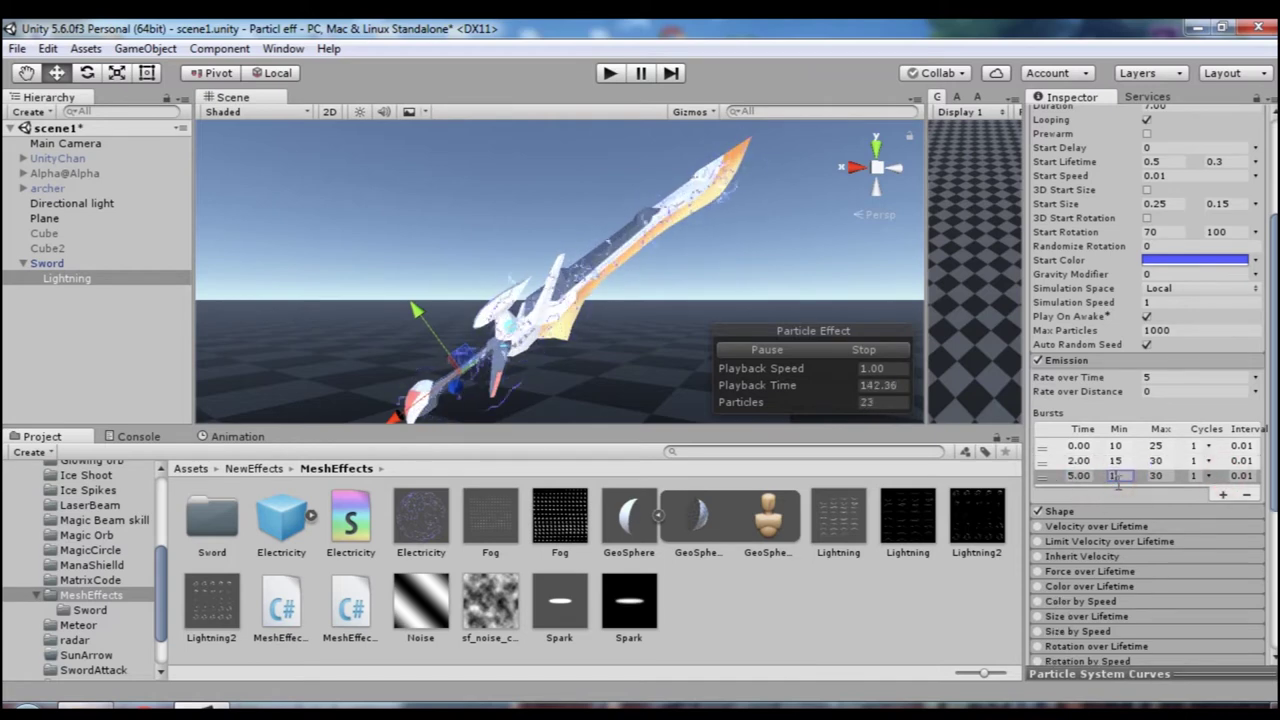
{"action": "left_click", "coordinate": [1155, 476]}
{"action": "type", "text": "25"}
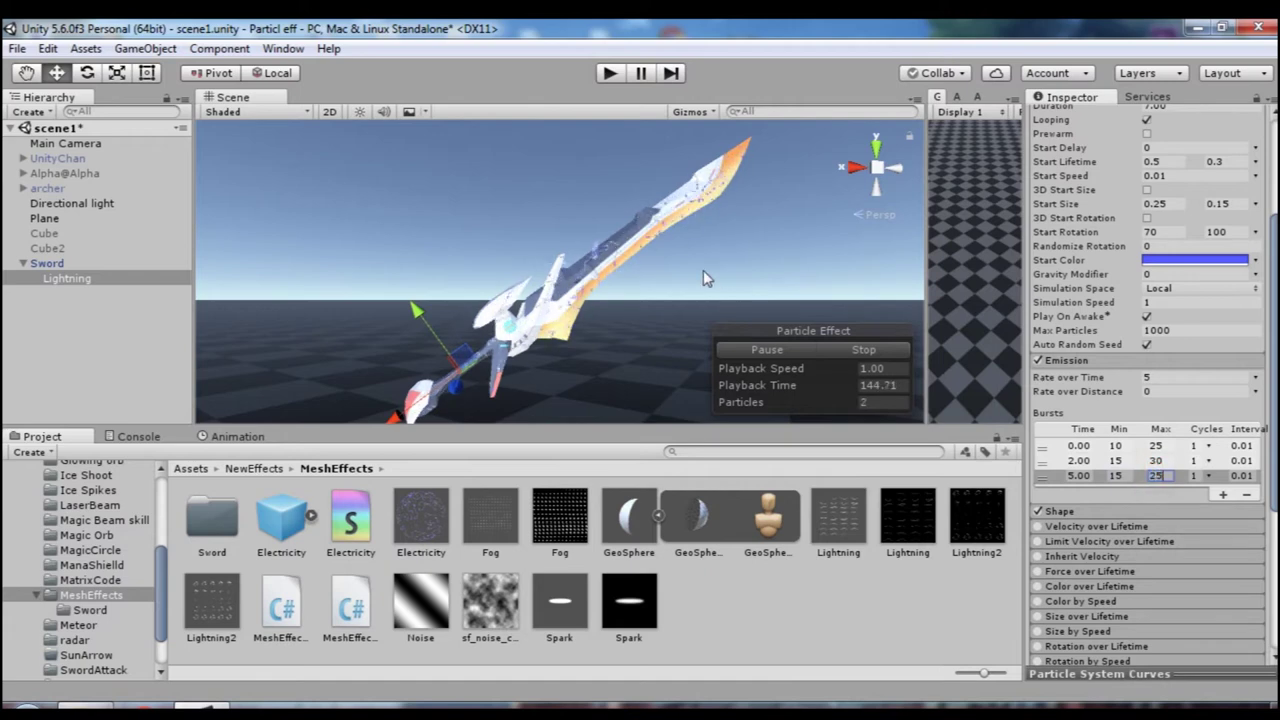
{"action": "left_click", "coordinate": [1150, 377]}
{"action": "type", "text": "10"}
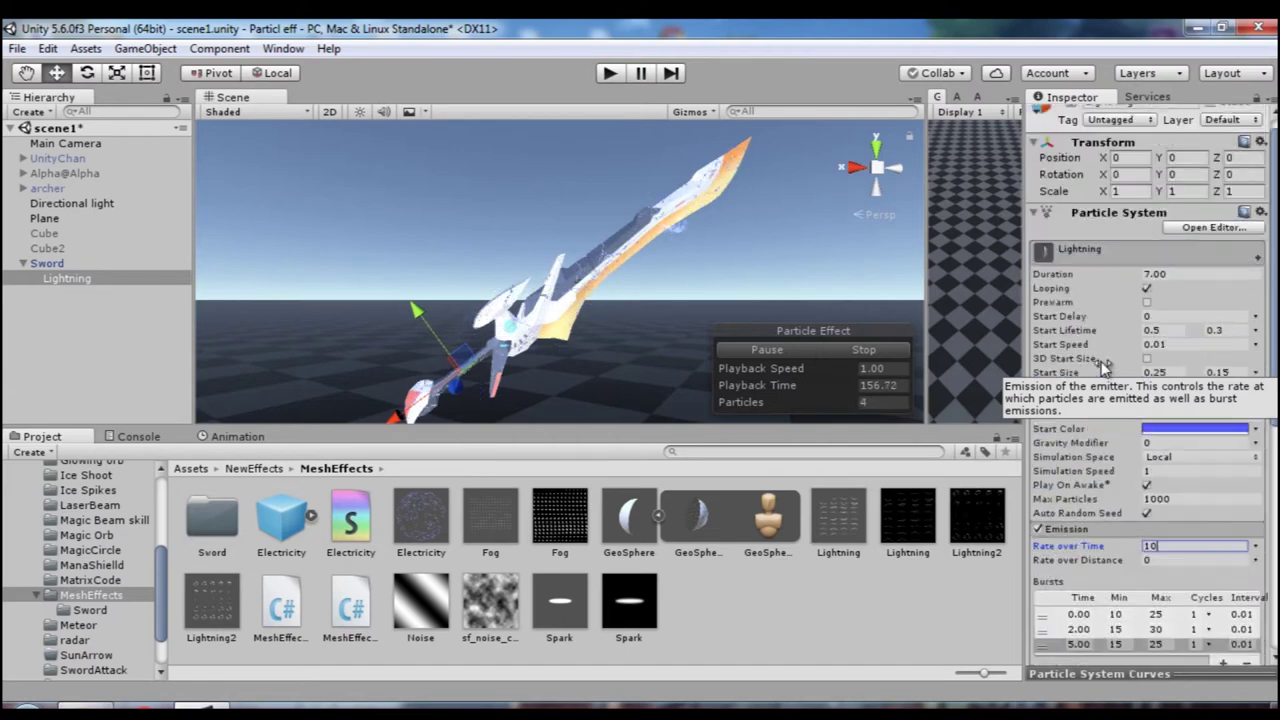
- Enable Velocity over Lifetime set to Random Between Two Curves
{"action": "scroll", "coordinate": [1110, 400], "scroll_direction": "up", "scroll_amount": 3}
{"action": "left_click", "coordinate": [1070, 489]}
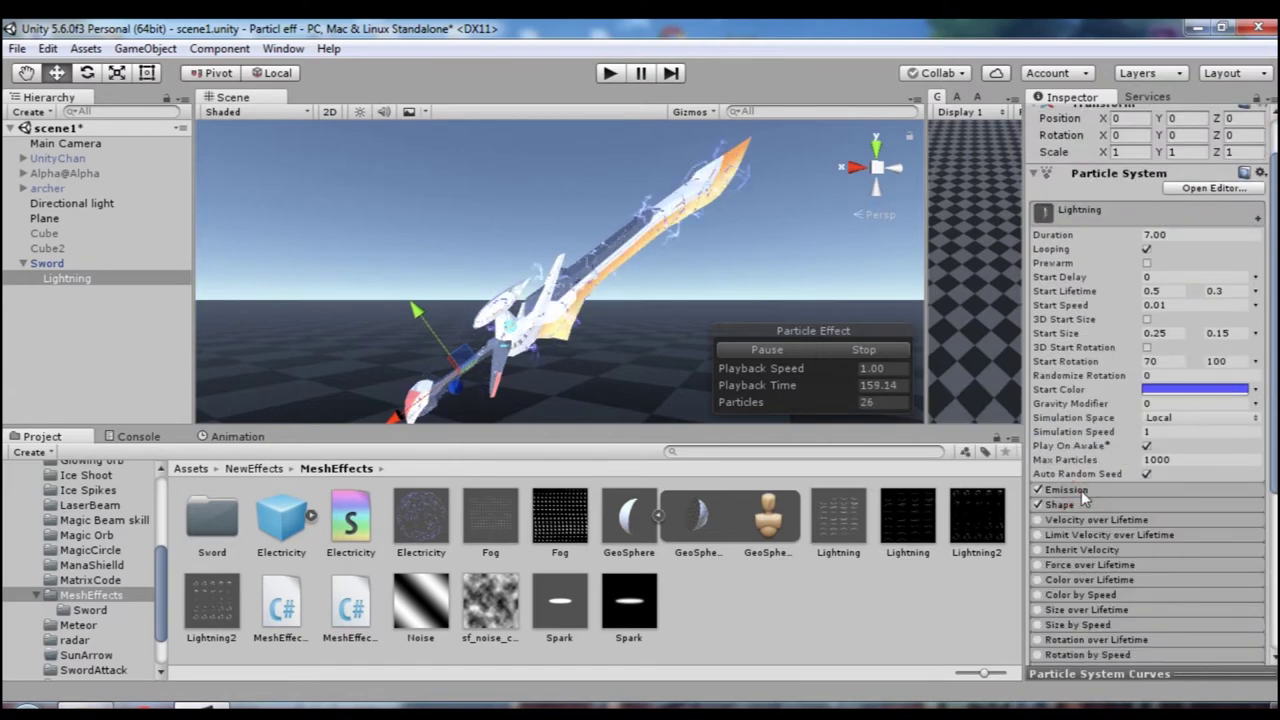
{"action": "scroll", "coordinate": [1081, 490], "scroll_direction": "down", "scroll_amount": 4}
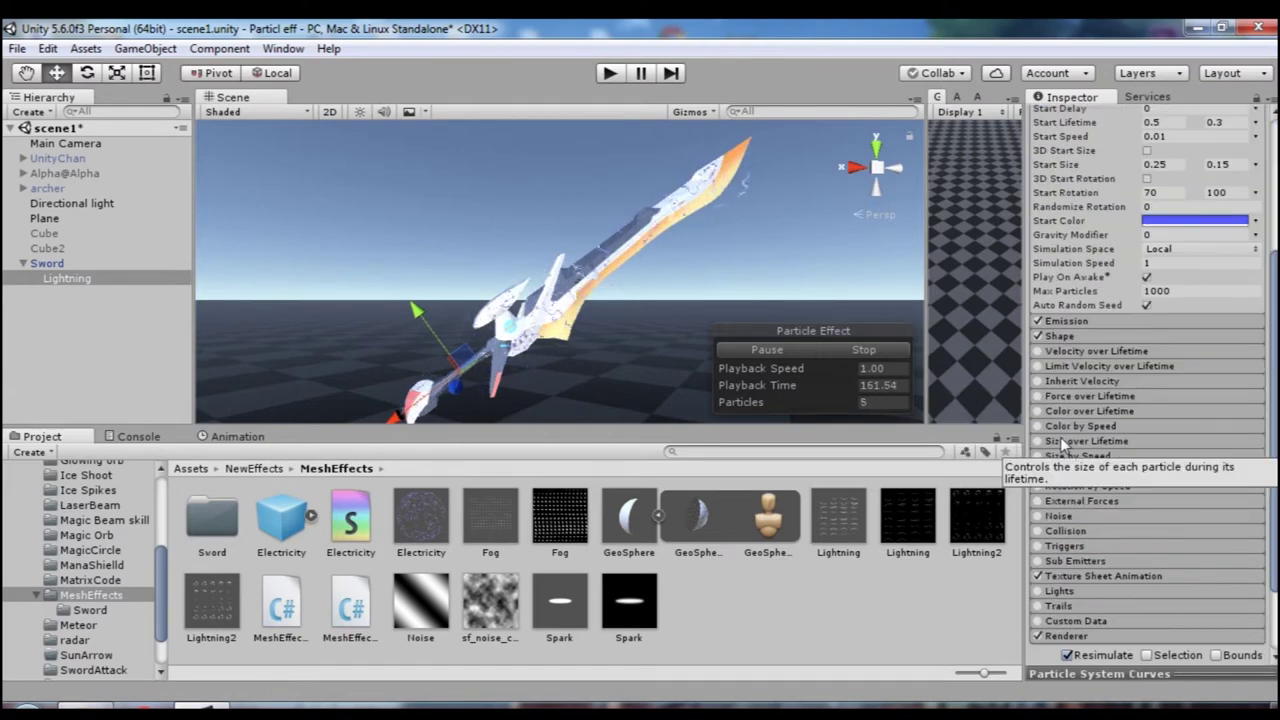
{"action": "scroll", "coordinate": [1063, 440], "scroll_direction": "down", "scroll_amount": 1}
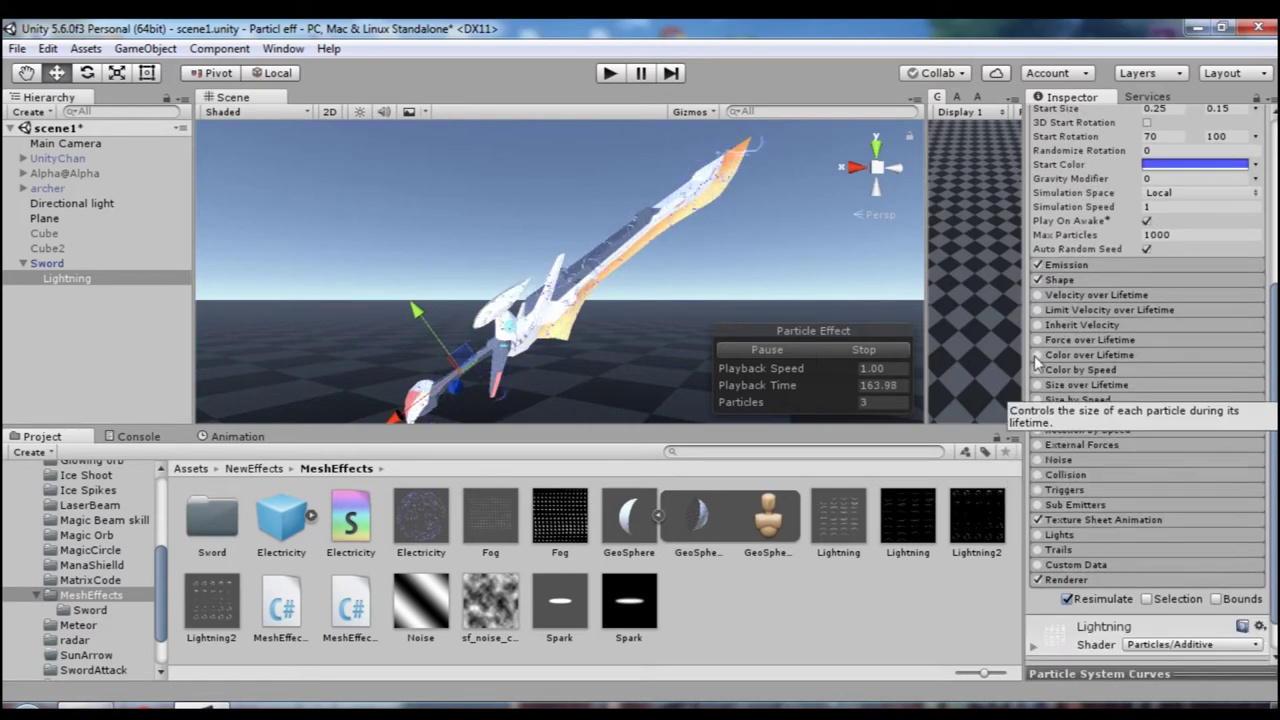
{"action": "left_click", "coordinate": [1040, 296]}
{"action": "left_click", "coordinate": [1060, 296]}
{"action": "left_click", "coordinate": [1255, 312]}
{"action": "left_click", "coordinate": [1203, 392]}
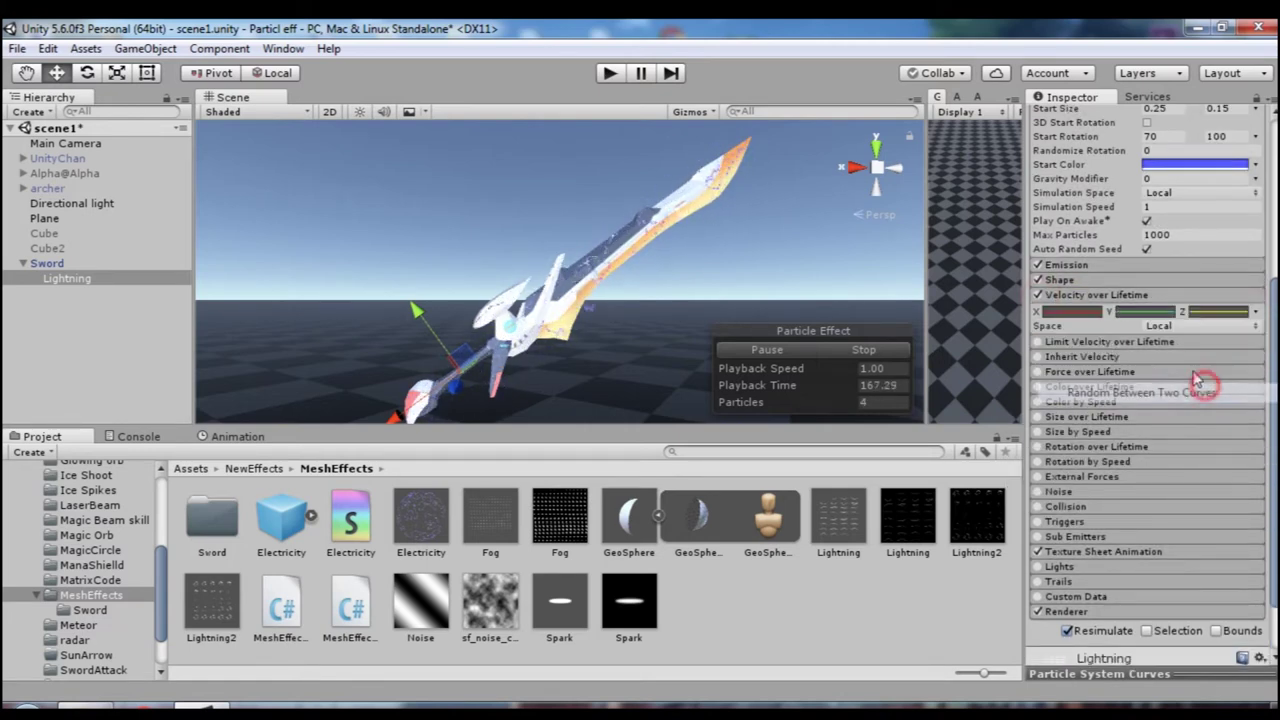
- Spread the Z velocity between two curves and start the Particle Effect simulation
{"action": "left_click", "coordinate": [1215, 317]}
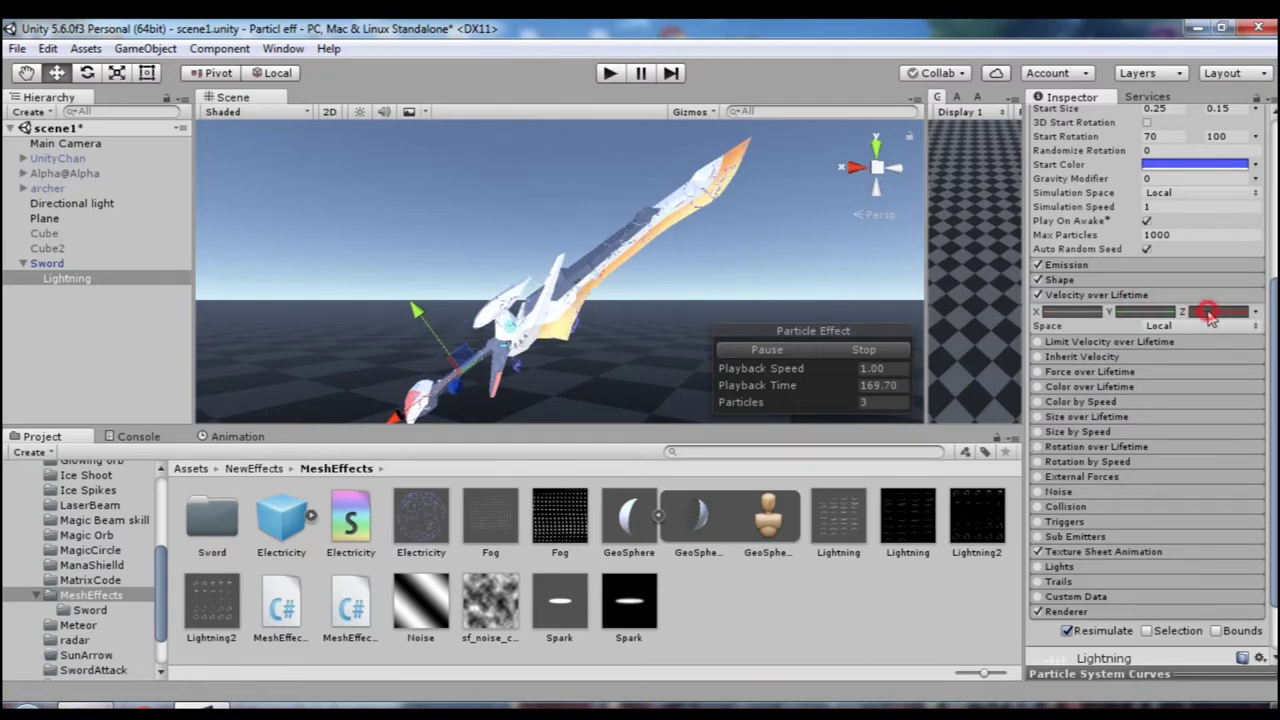
{"action": "left_click", "coordinate": [1131, 670]}
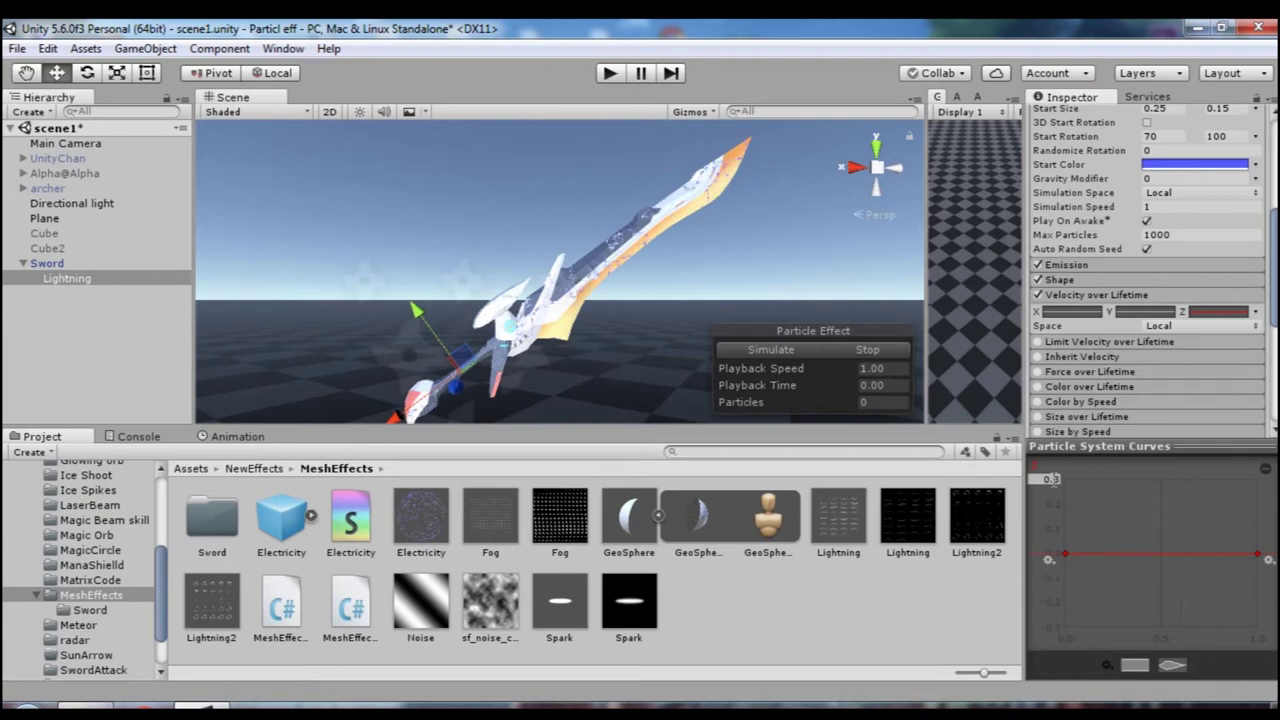
{"action": "left_click", "coordinate": [1107, 659]}
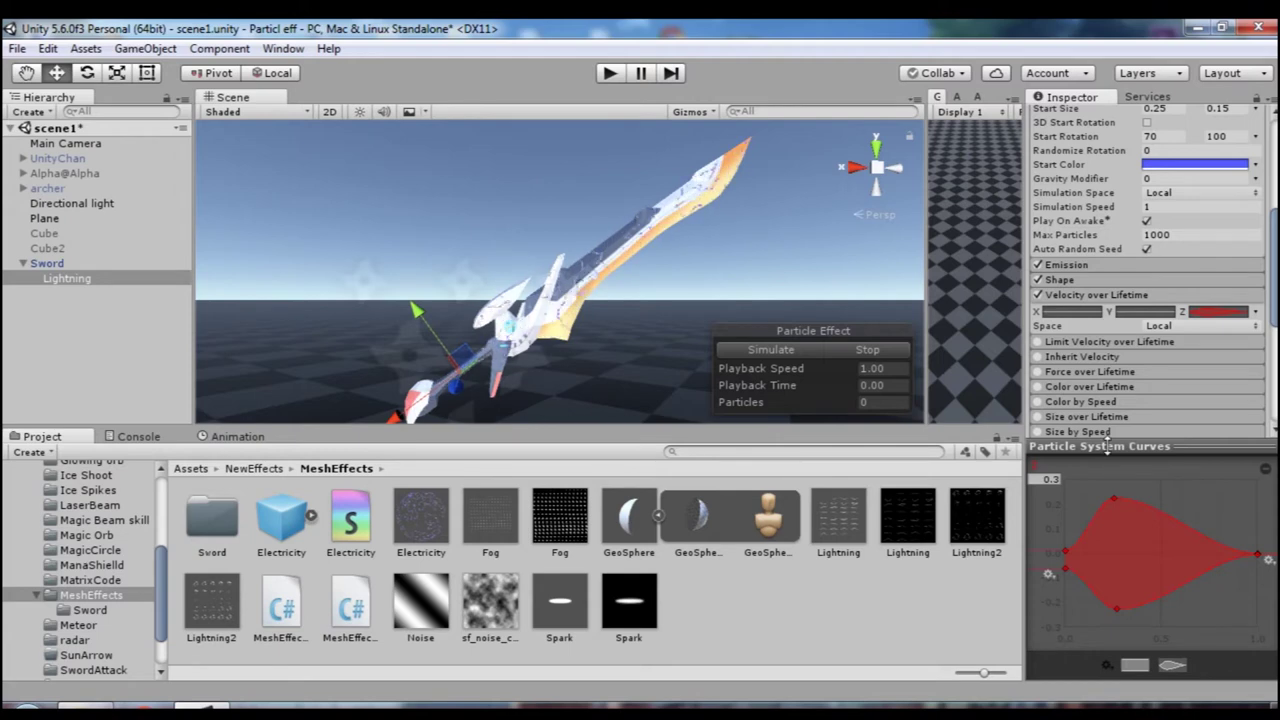
{"action": "left_click_drag", "start_coordinate": [1107, 447], "coordinate": [1107, 675]}
{"action": "left_click", "coordinate": [785, 349]}
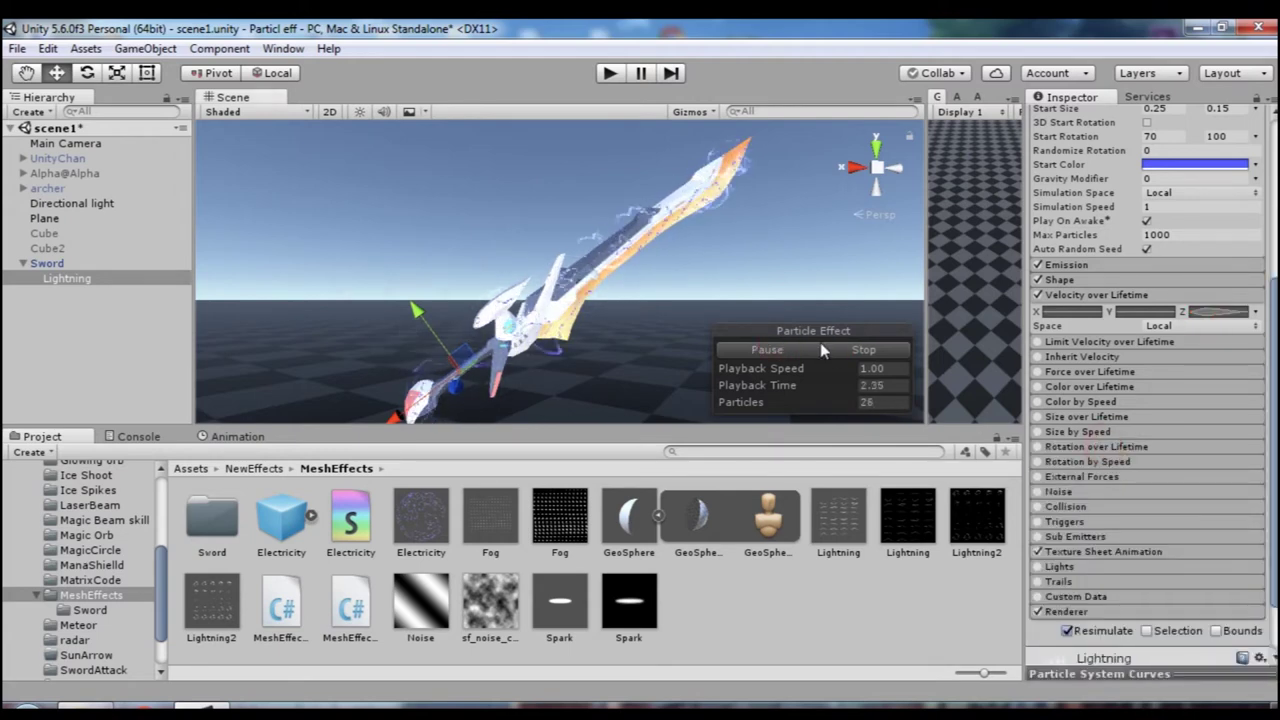
- Enable Size over Lifetime as Random Between Two Curves with a wavy preset
{"action": "scroll", "coordinate": [1058, 393], "scroll_direction": "down", "scroll_amount": 3}
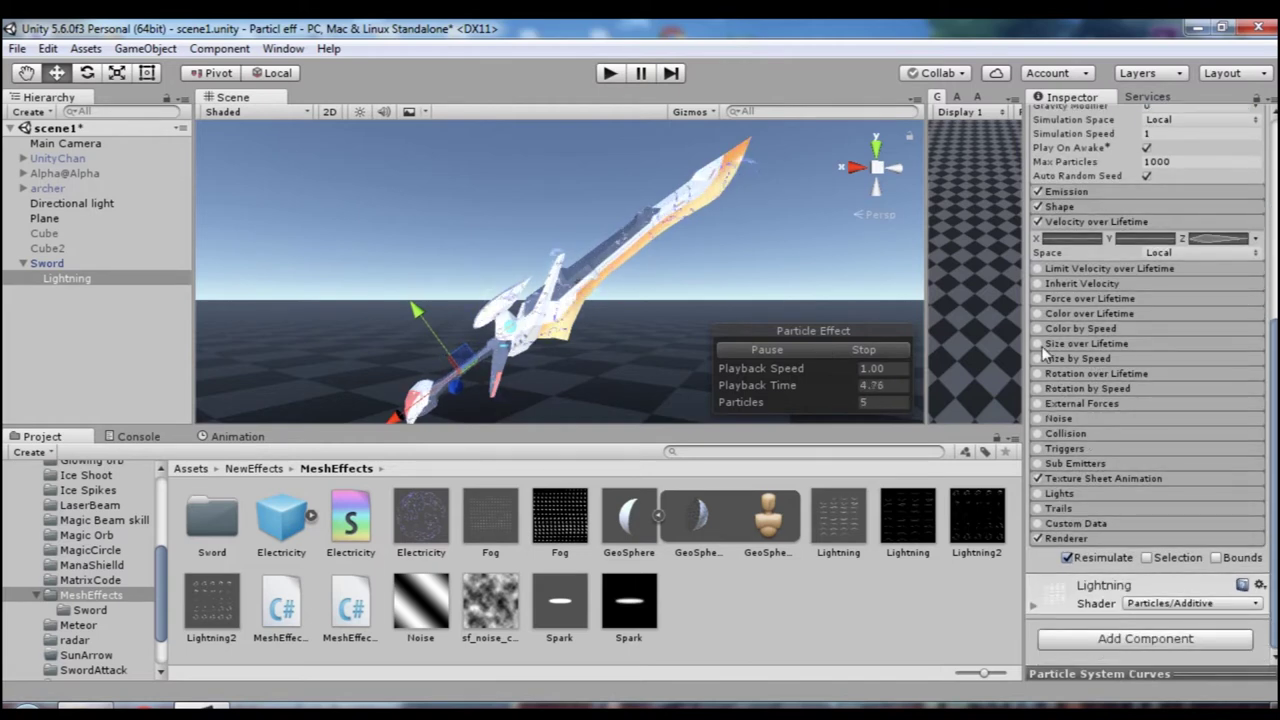
{"action": "left_click", "coordinate": [1040, 344]}
{"action": "left_click_drag", "start_coordinate": [1086, 673], "coordinate": [1090, 446]}
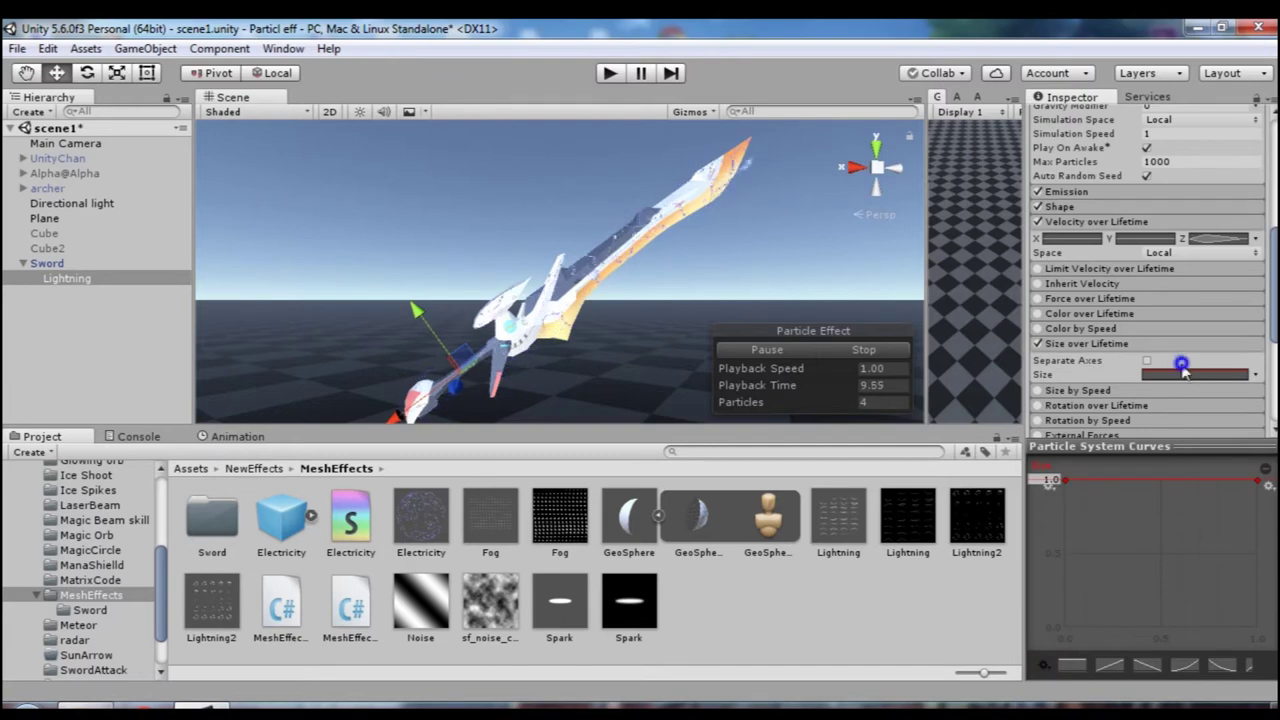
{"action": "left_click", "coordinate": [1250, 376]}
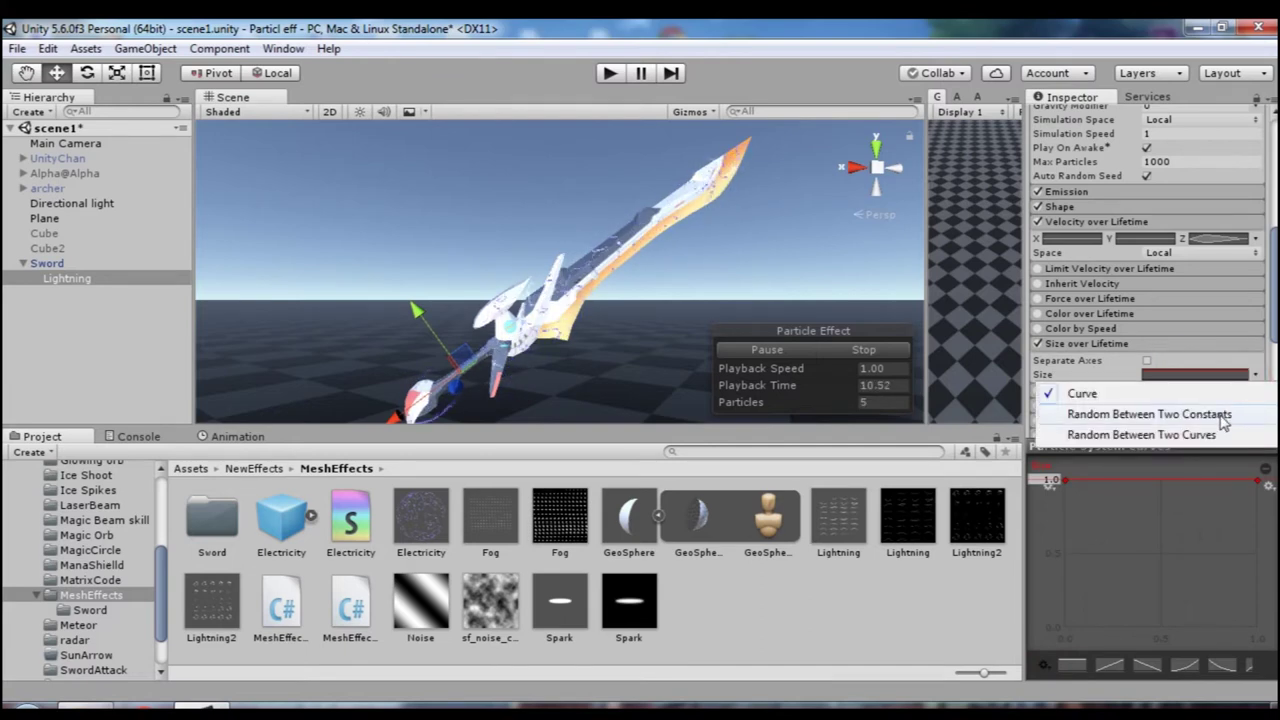
{"action": "left_click", "coordinate": [1225, 434]}
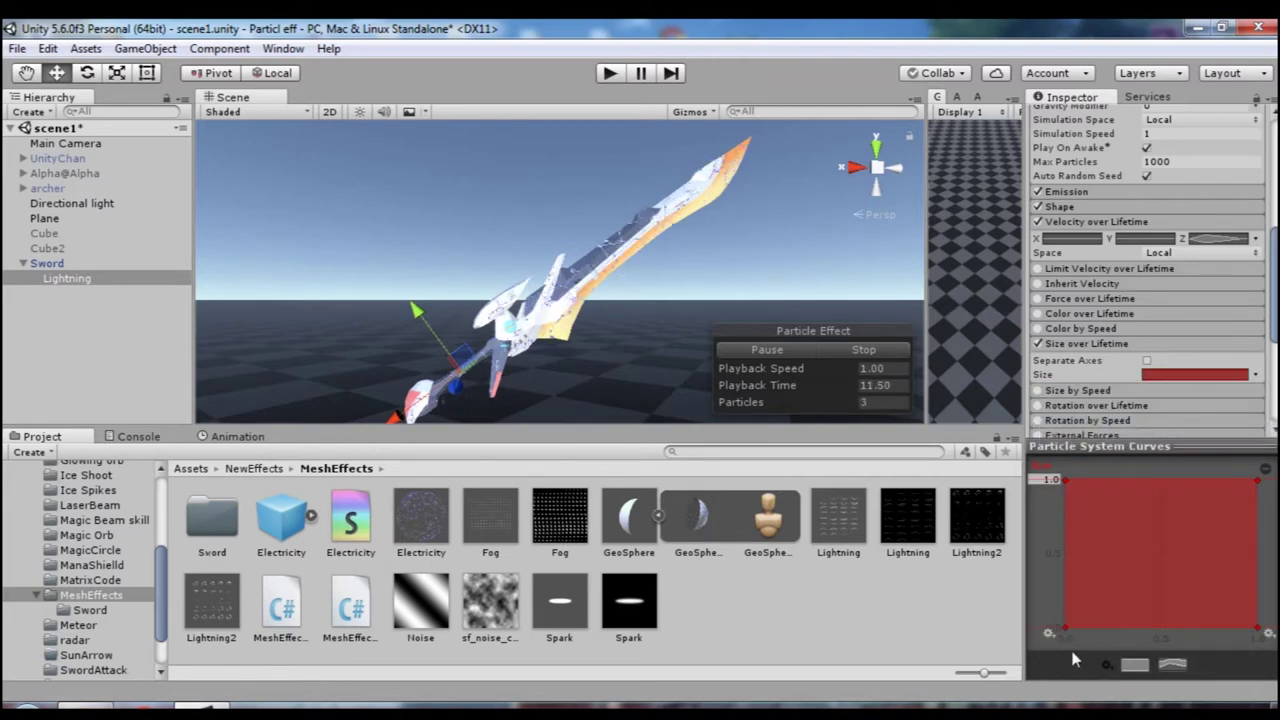
{"action": "left_click", "coordinate": [1173, 666]}
- Collapse the size settings, restart the preview, and select Lightning
{"action": "left_click", "coordinate": [1154, 446]}
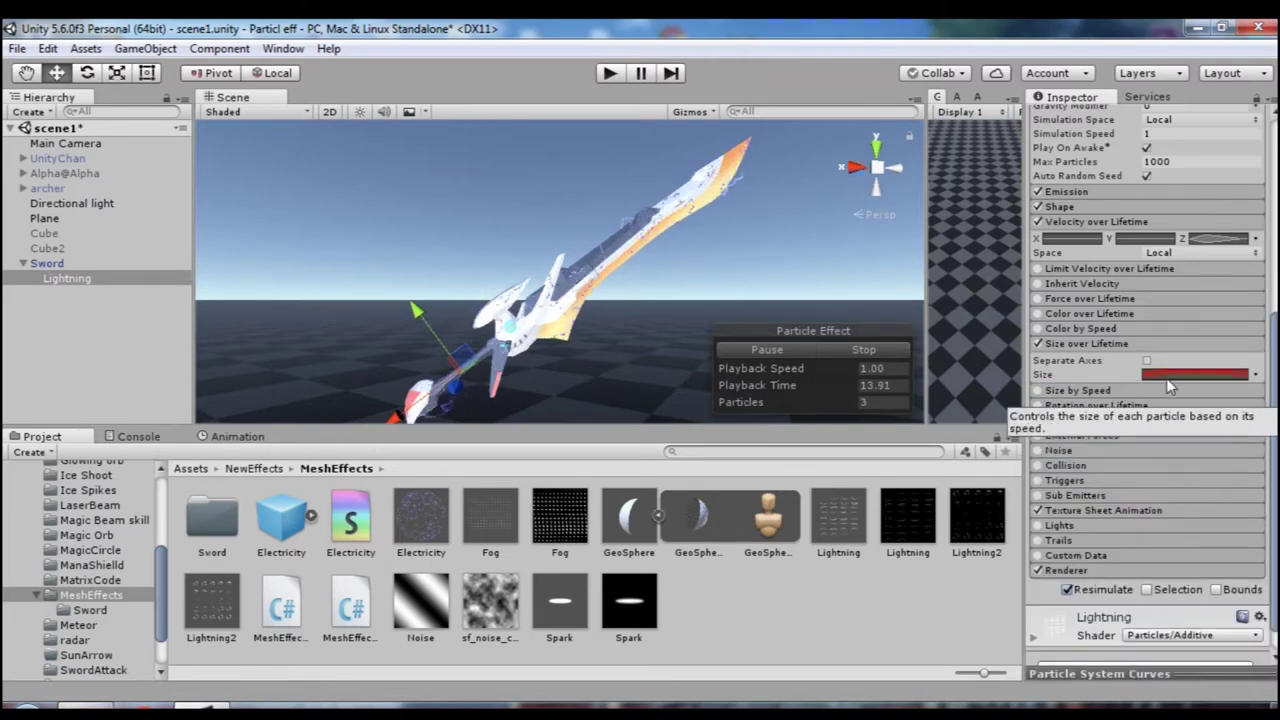
{"action": "left_click", "coordinate": [1100, 344]}
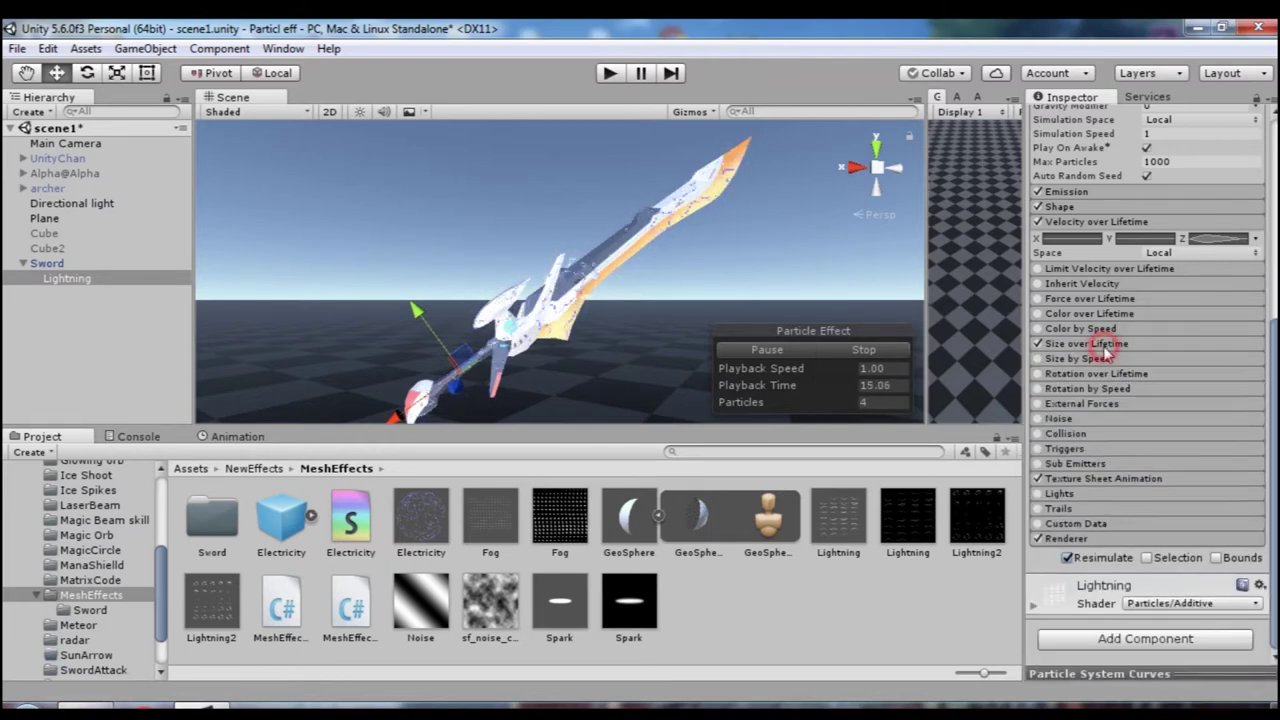
{"action": "left_click", "coordinate": [788, 347]}
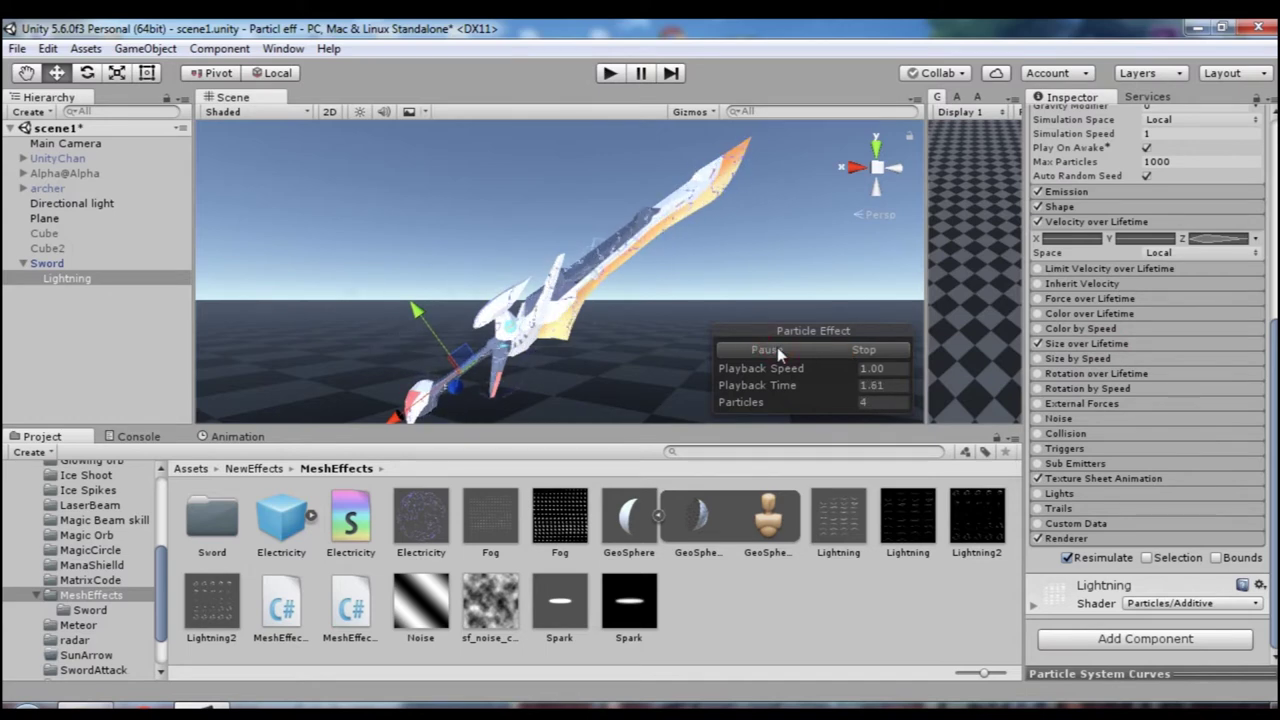
{"action": "left_click", "coordinate": [58, 280]}
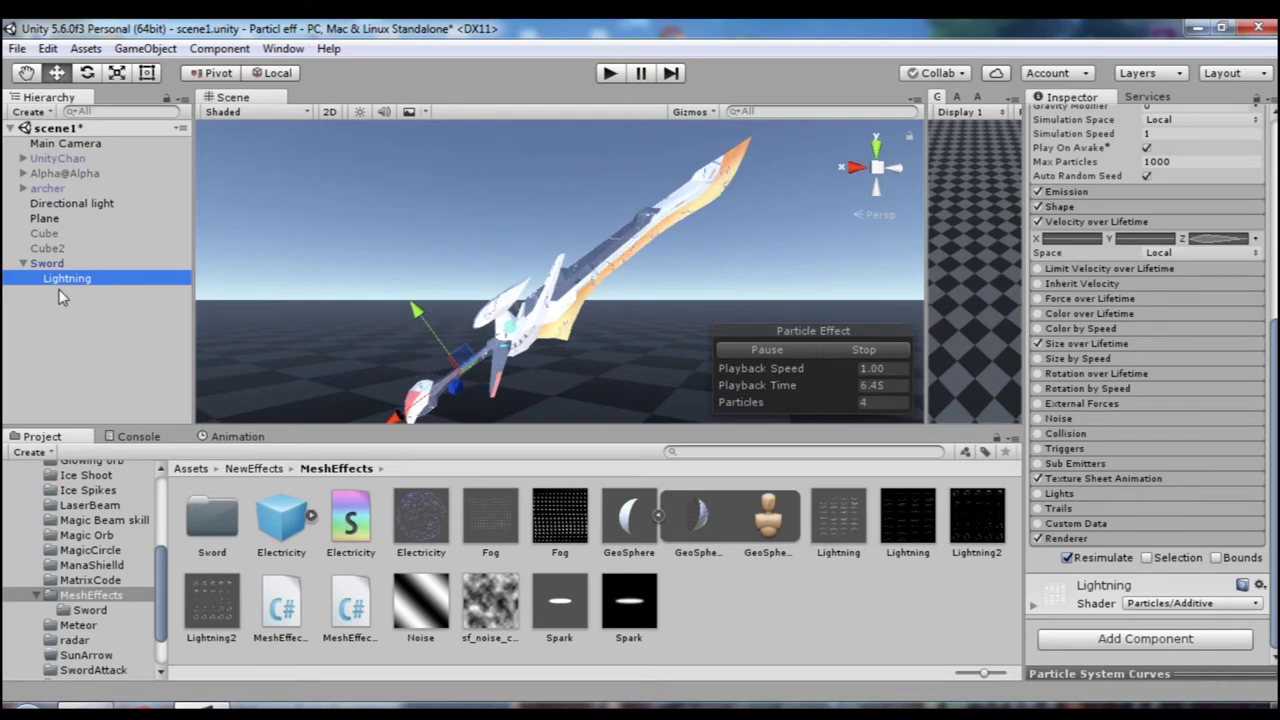
- Duplicate the Lightning object and rename the copy Lightning2
{"action": "key", "text": "ctrl+d"}
{"action": "left_click", "coordinate": [100, 293]}
{"action": "double_click", "coordinate": [105, 293]}
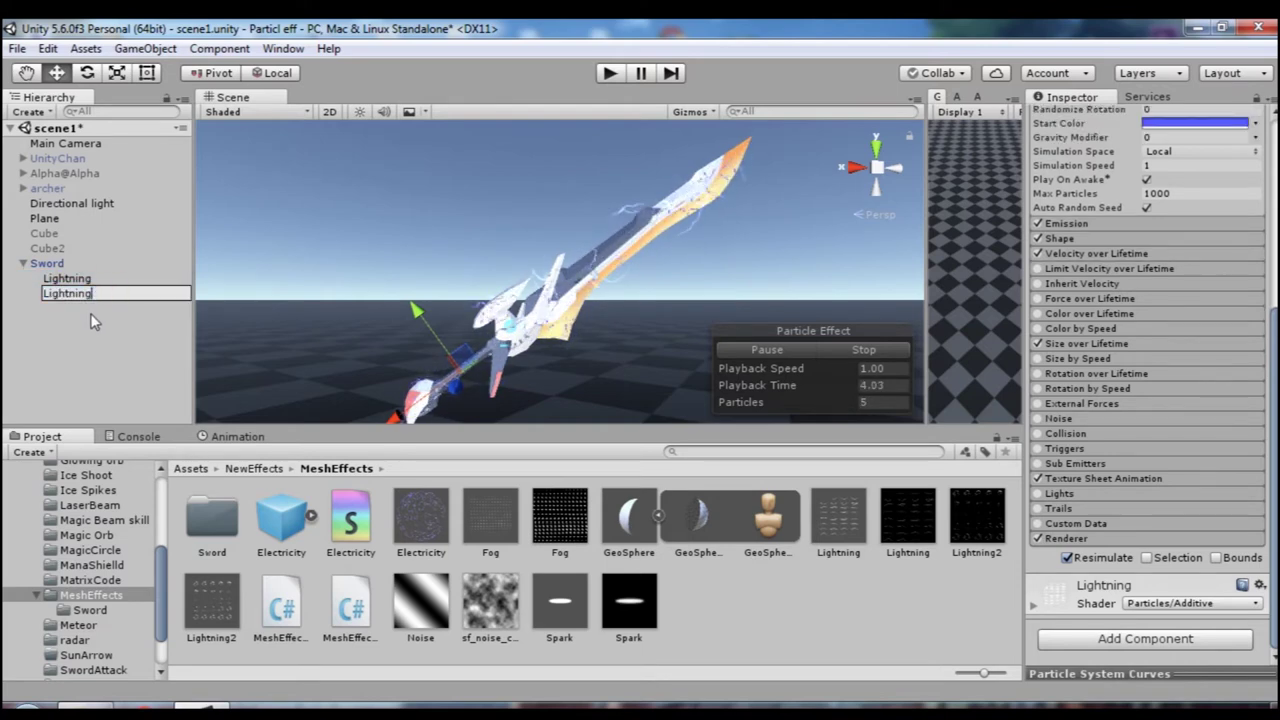
{"action": "type", "text": "2"}
{"action": "left_click", "coordinate": [90, 320]}
{"action": "left_click", "coordinate": [86, 292]}
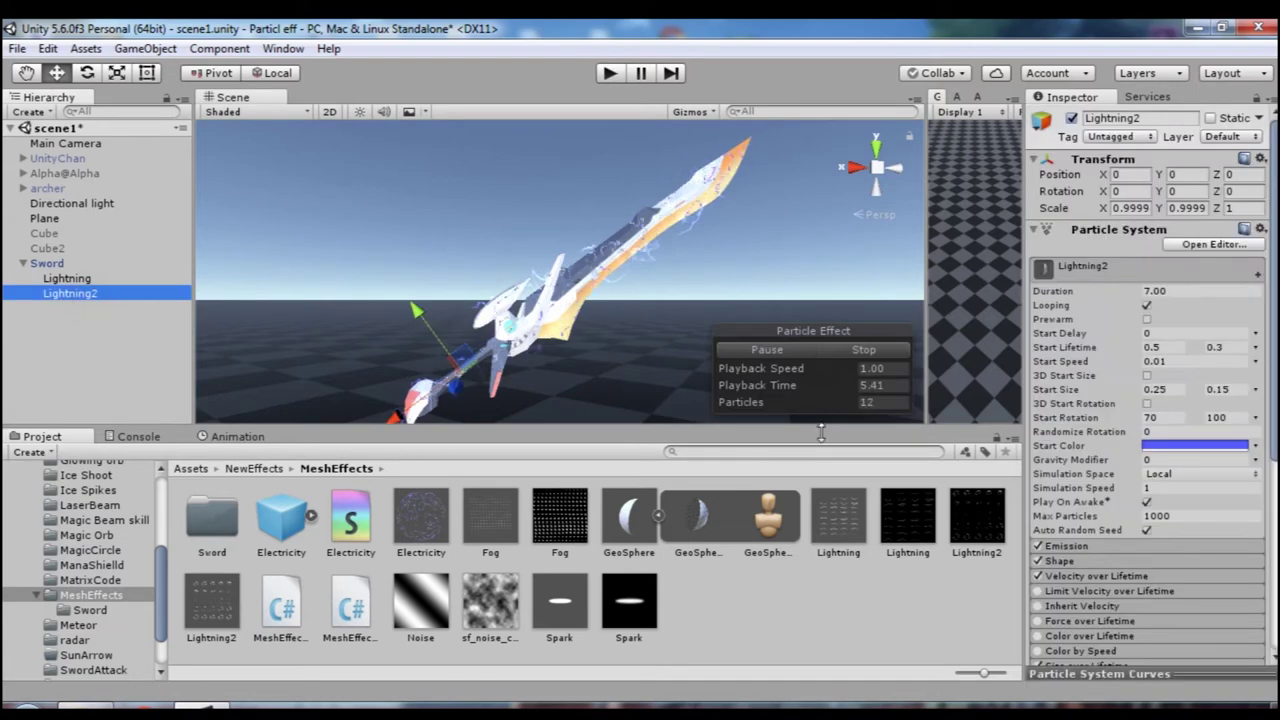
- Give Lightning2 the Lightning2 material and a Sorting Fudge of -150
{"action": "scroll", "coordinate": [1095, 432], "scroll_direction": "down", "scroll_amount": 3}
{"action": "left_click", "coordinate": [1060, 390]}
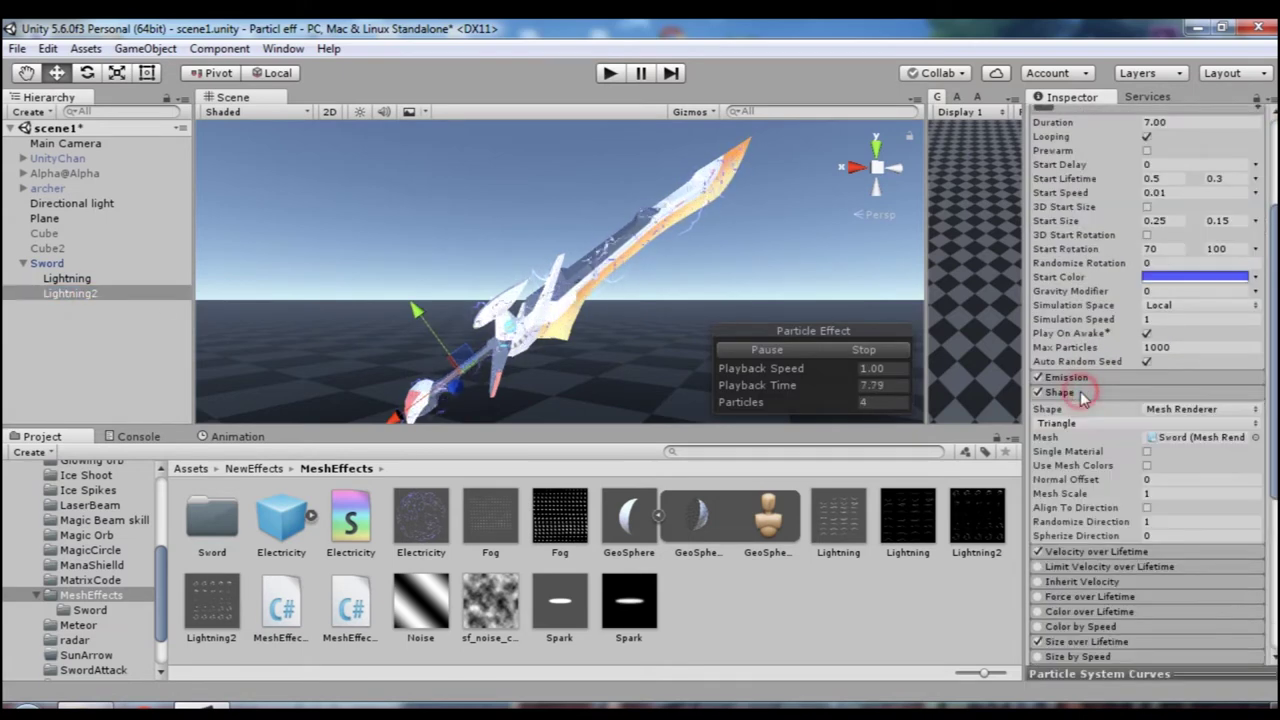
{"action": "left_click", "coordinate": [1060, 390]}
{"action": "scroll", "coordinate": [1124, 471], "scroll_direction": "down", "scroll_amount": 3}
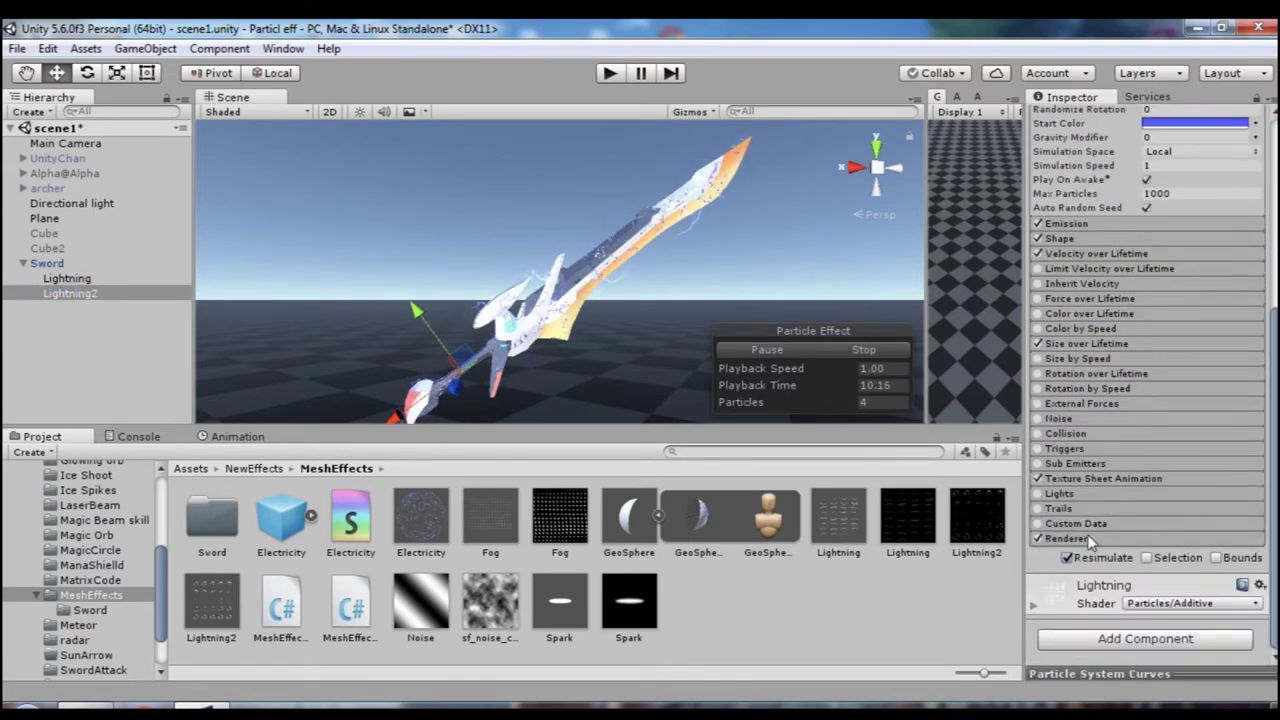
{"action": "left_click", "coordinate": [1090, 538]}
{"action": "scroll", "coordinate": [1090, 538], "scroll_direction": "down", "scroll_amount": 3}
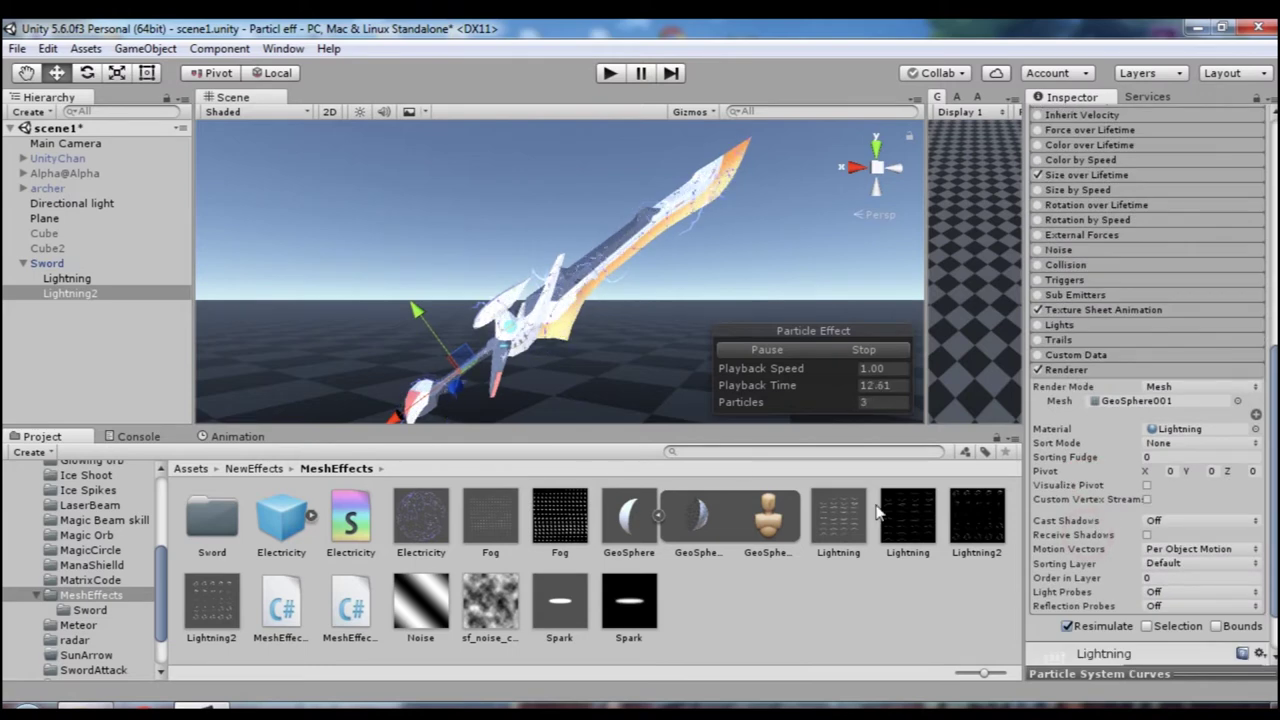
{"action": "left_click_drag", "start_coordinate": [221, 605], "coordinate": [1174, 436]}
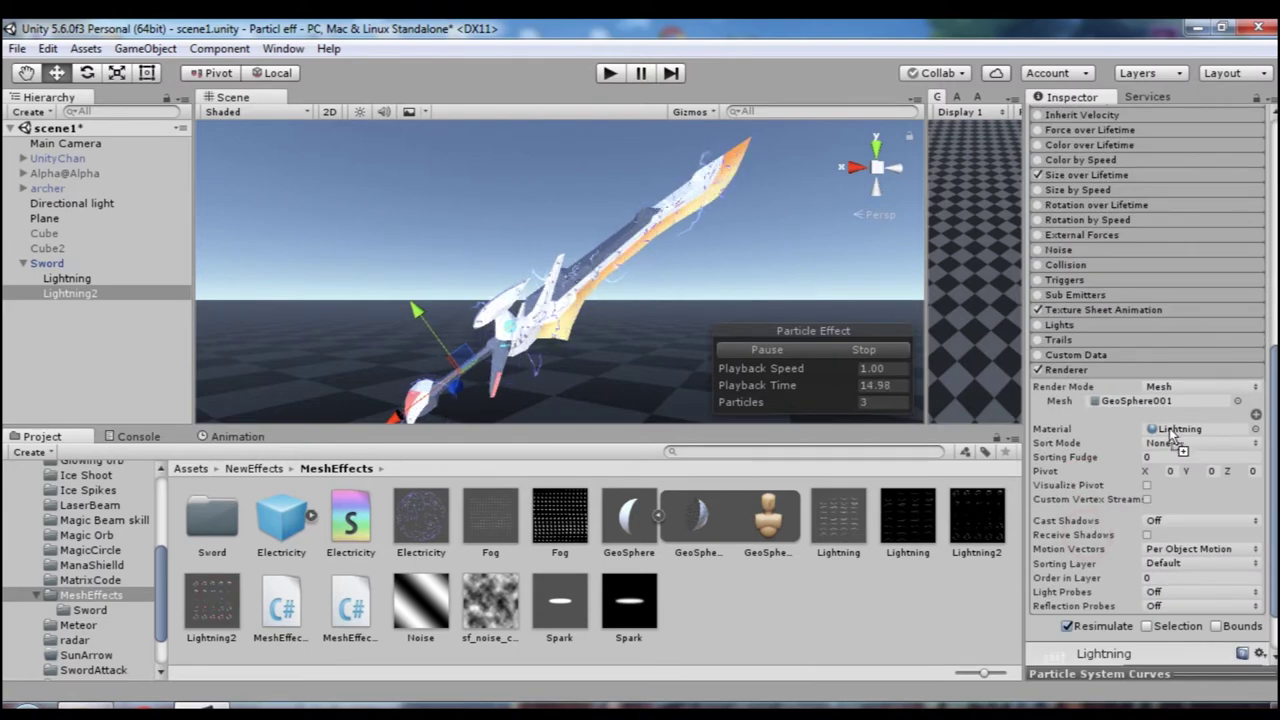
{"action": "left_click", "coordinate": [1163, 457]}
{"action": "type", "text": "-150"}
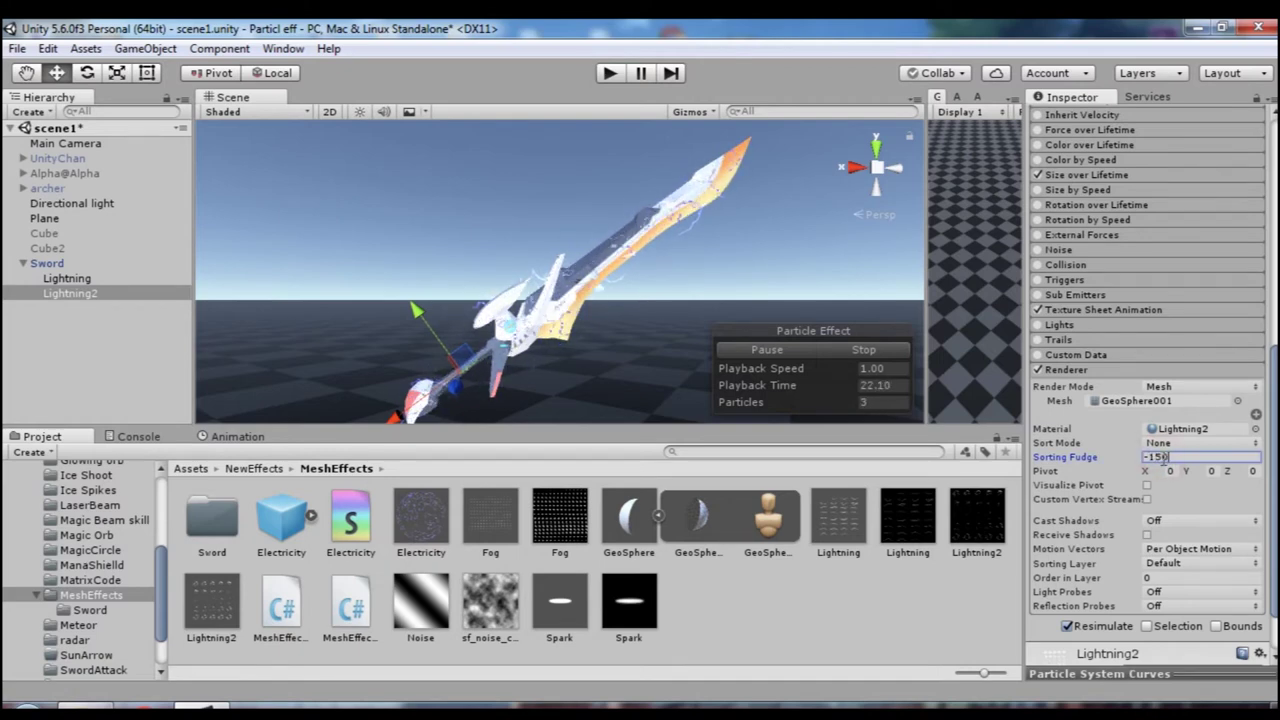
{"action": "left_click", "coordinate": [1092, 312]}
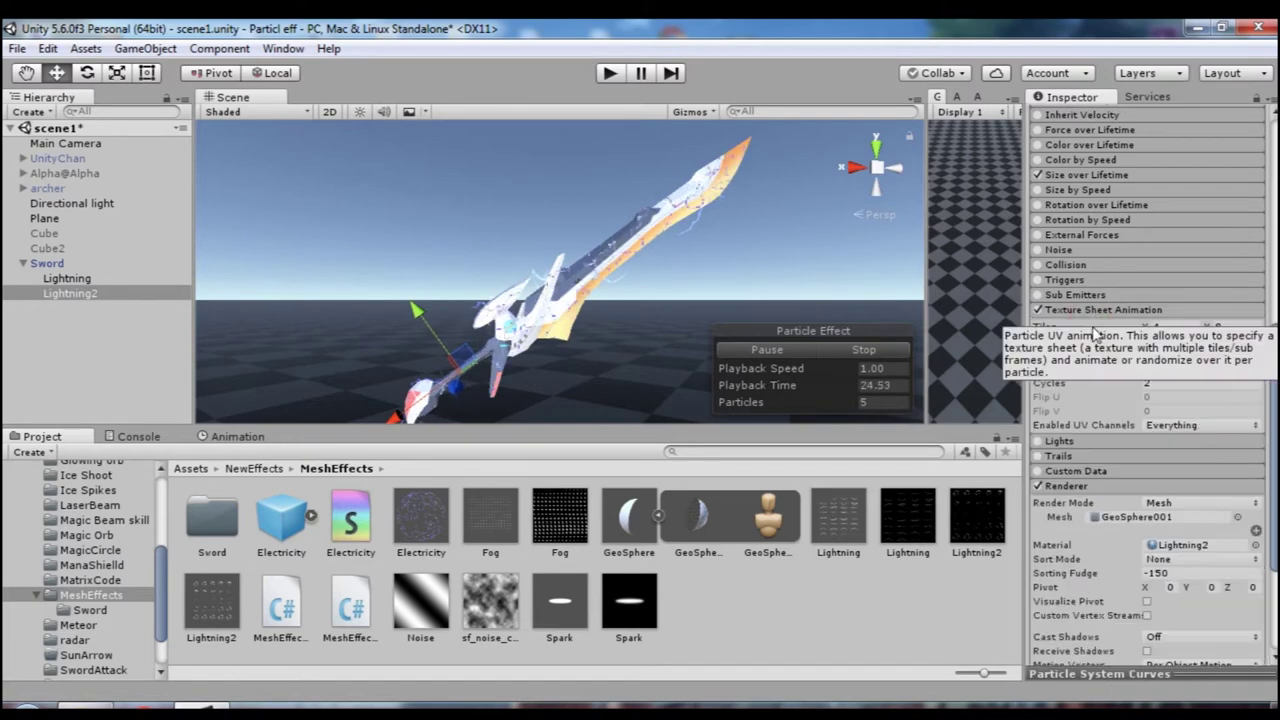
- Set Lightning2's Texture Sheet Animation to 5 tiles across
{"action": "left_click", "coordinate": [1175, 326]}
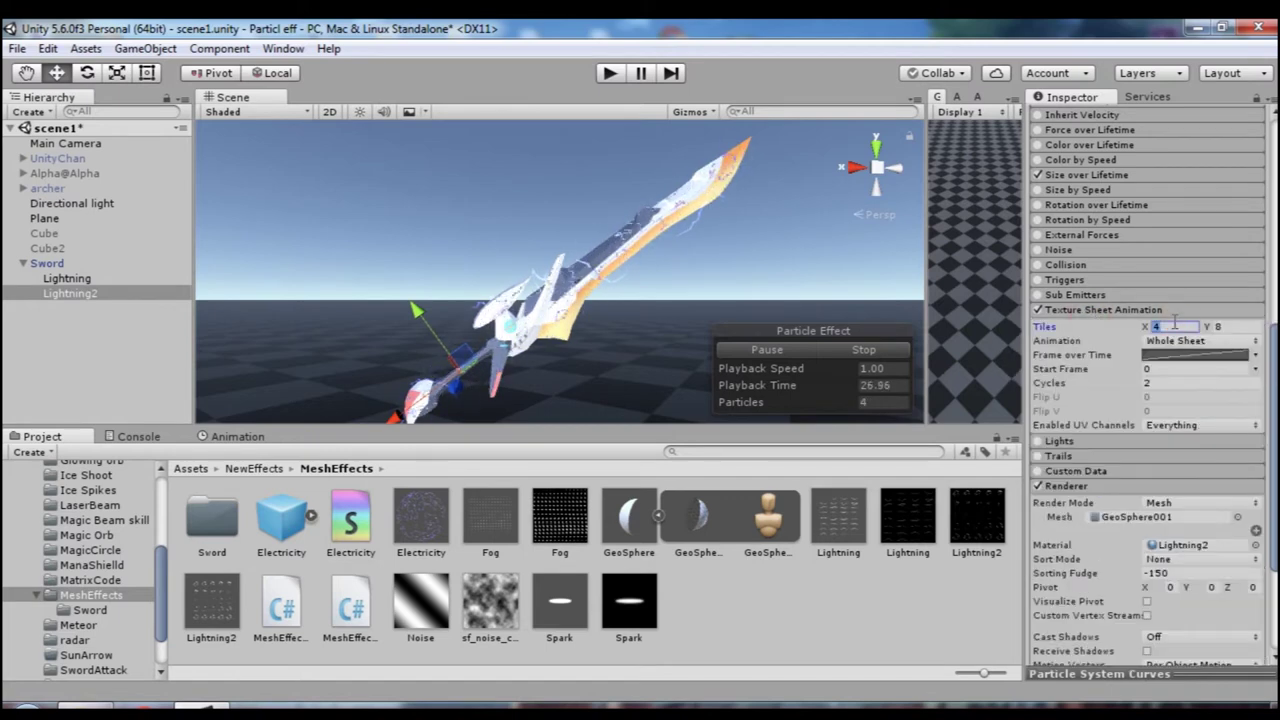
{"action": "type", "text": "5"}
{"action": "left_click", "coordinate": [1241, 325]}
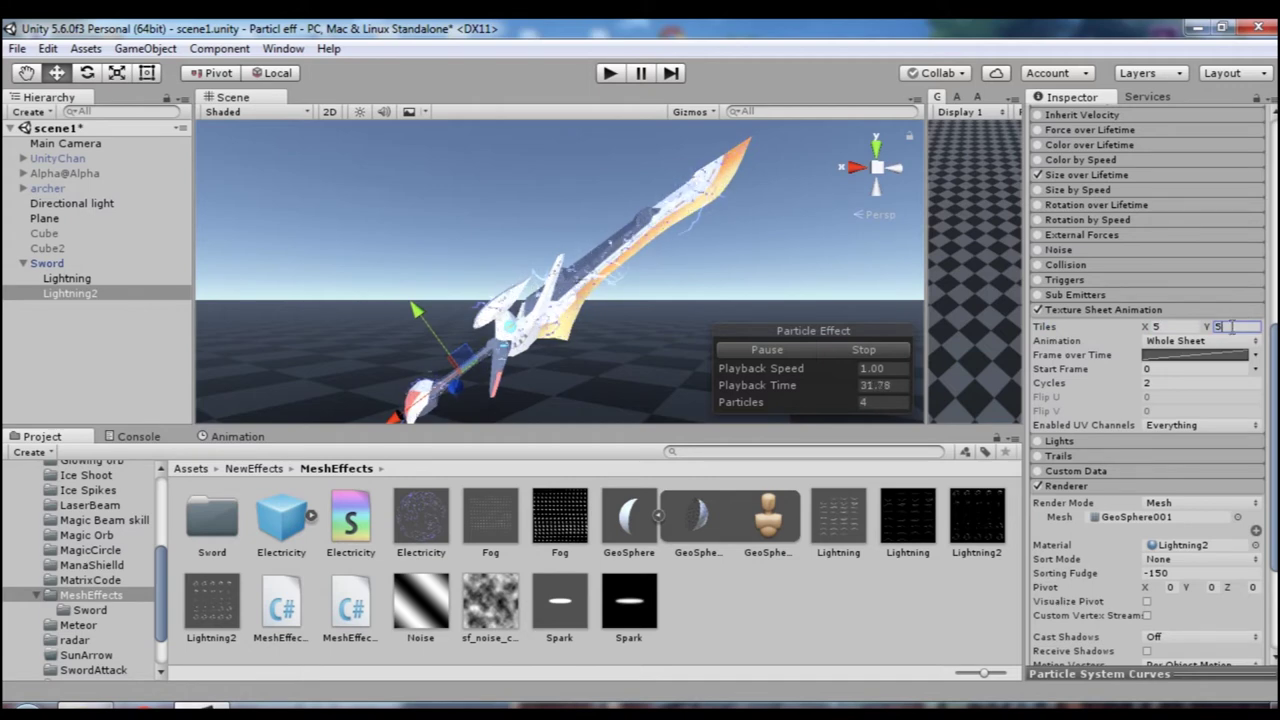
{"action": "left_click", "coordinate": [1095, 310]}
- Turn on Use Mesh Colors in Lightning2's Shape module, then select the Duration field
{"action": "scroll", "coordinate": [1094, 308], "scroll_direction": "up", "scroll_amount": 4}
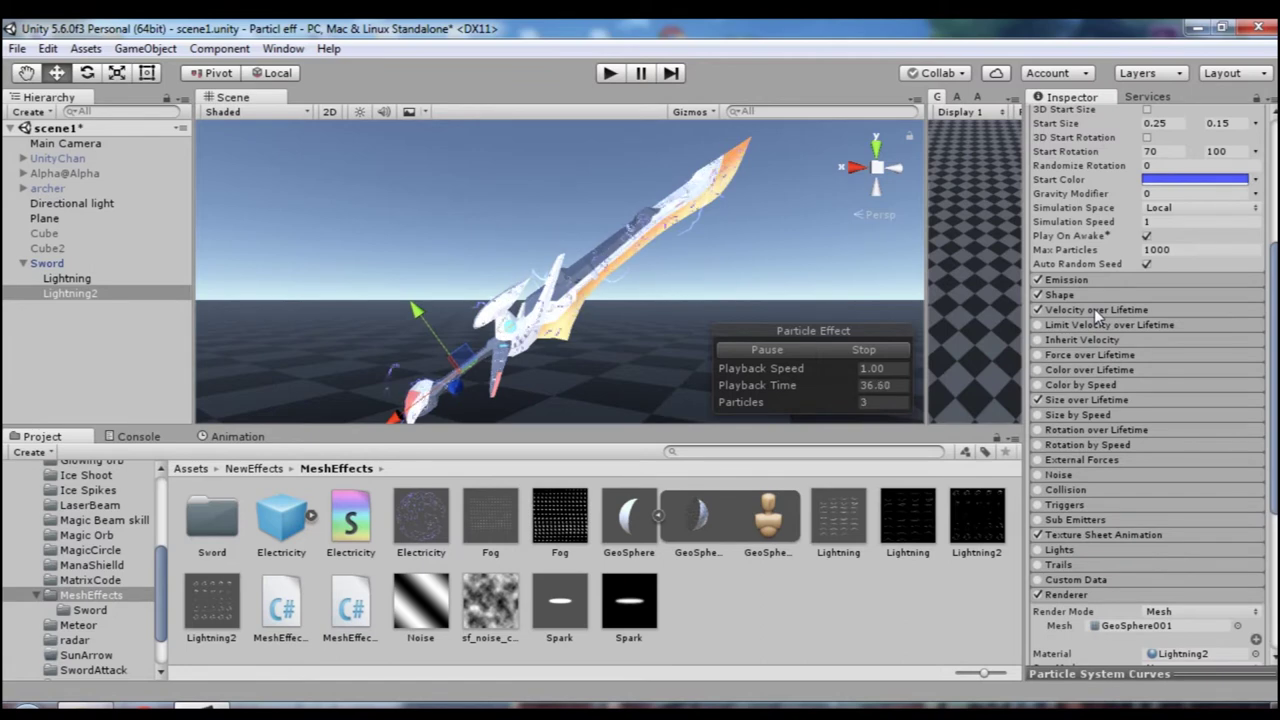
{"action": "scroll", "coordinate": [1094, 308], "scroll_direction": "up", "scroll_amount": 1}
{"action": "left_click", "coordinate": [1075, 352]}
{"action": "left_click", "coordinate": [1147, 424]}
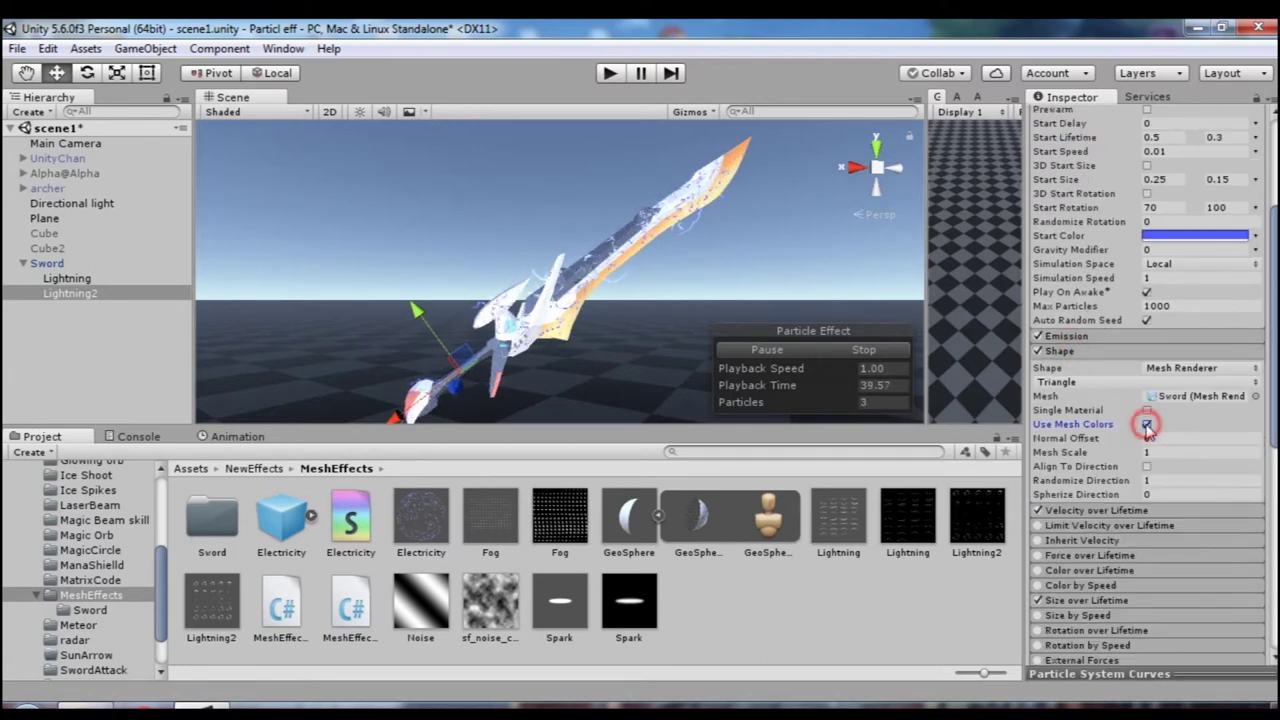
{"action": "left_click", "coordinate": [1110, 354]}
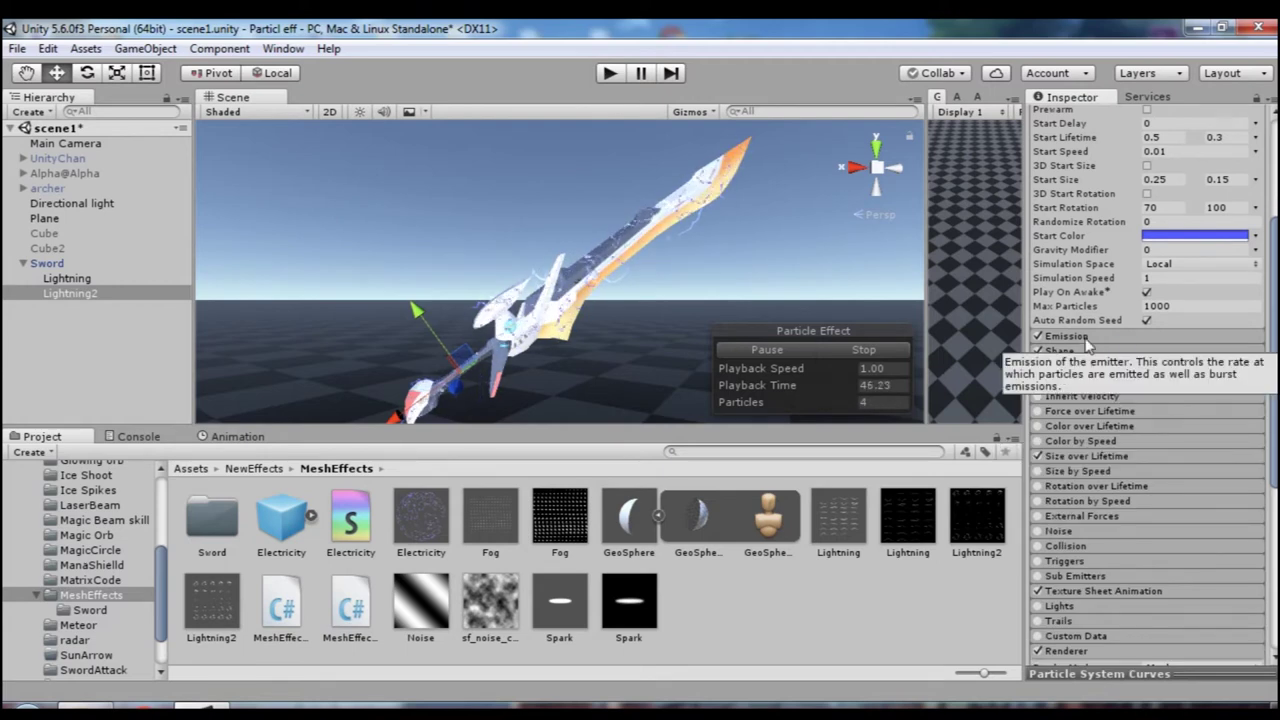
{"action": "scroll", "coordinate": [1088, 343], "scroll_direction": "up", "scroll_amount": 5}
{"action": "left_click", "coordinate": [1160, 249]}
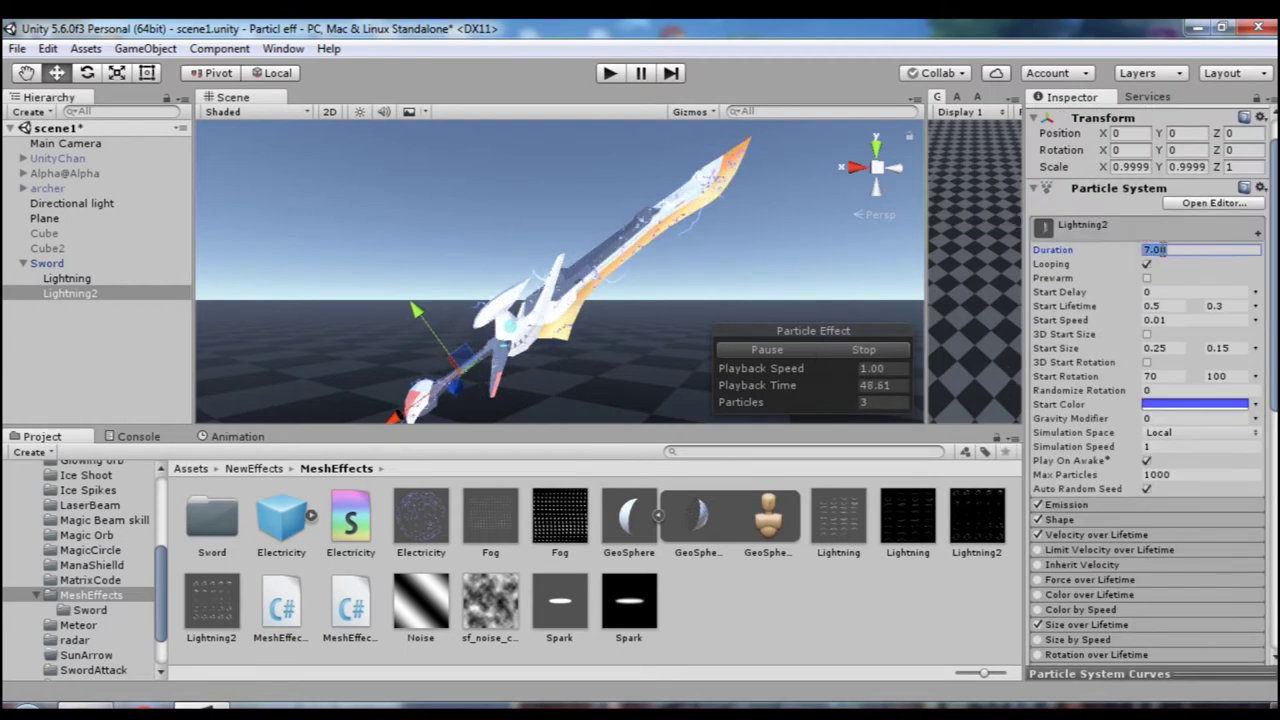
{"action": "type", "text": "5"}
- Set Lightning2's duration to 5.00 and replay the preview after comparing with Lightning
{"action": "key", "text": "Return"}
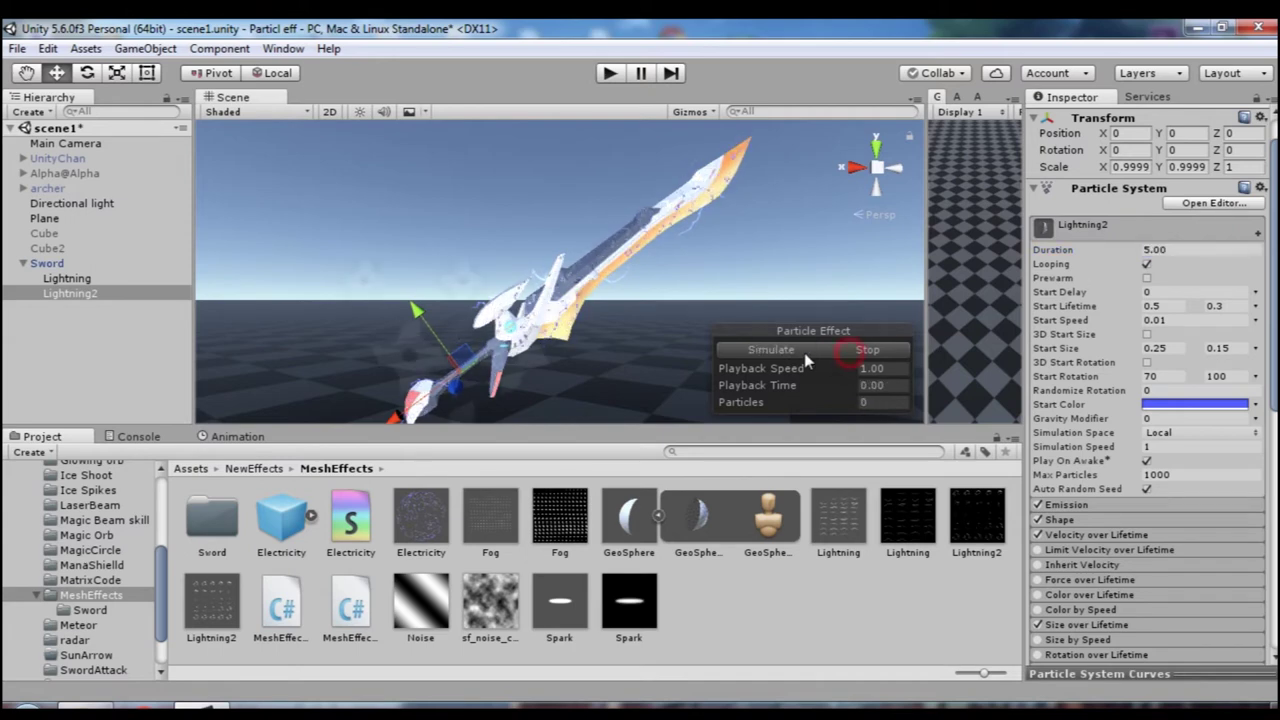
{"action": "left_click", "coordinate": [785, 352]}
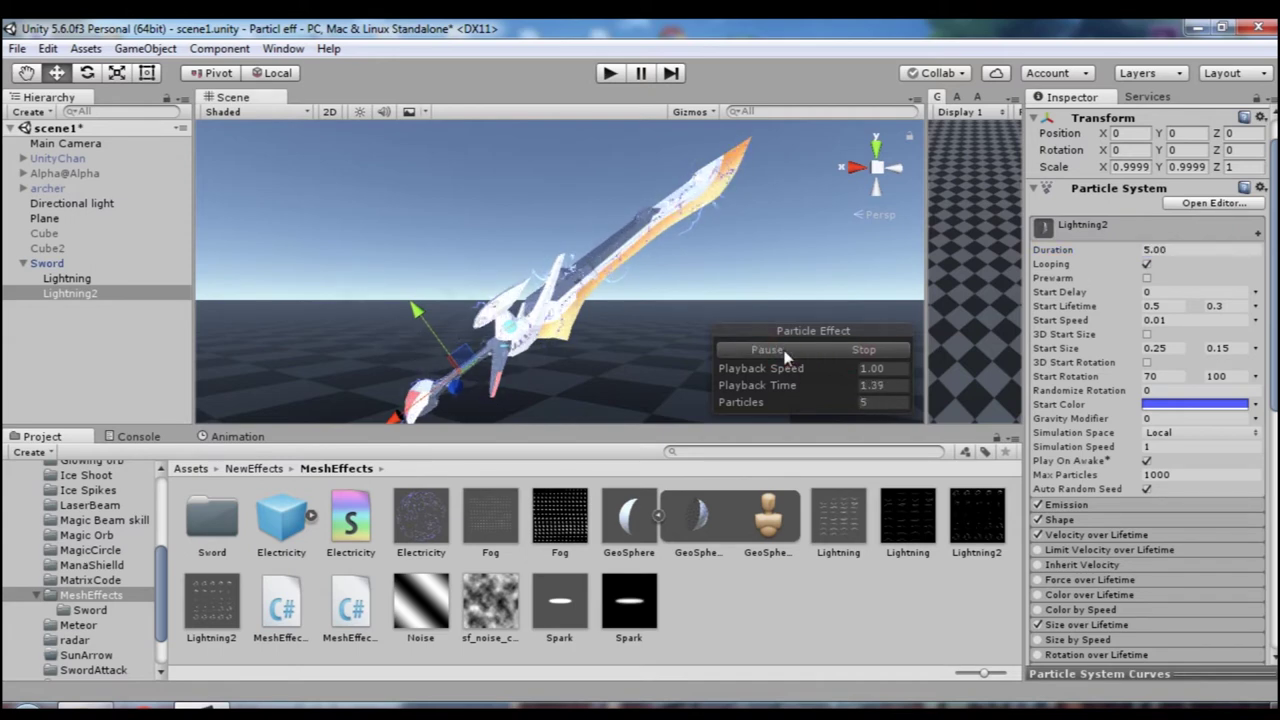
{"action": "left_click", "coordinate": [108, 292]}
{"action": "left_click", "coordinate": [100, 278]}
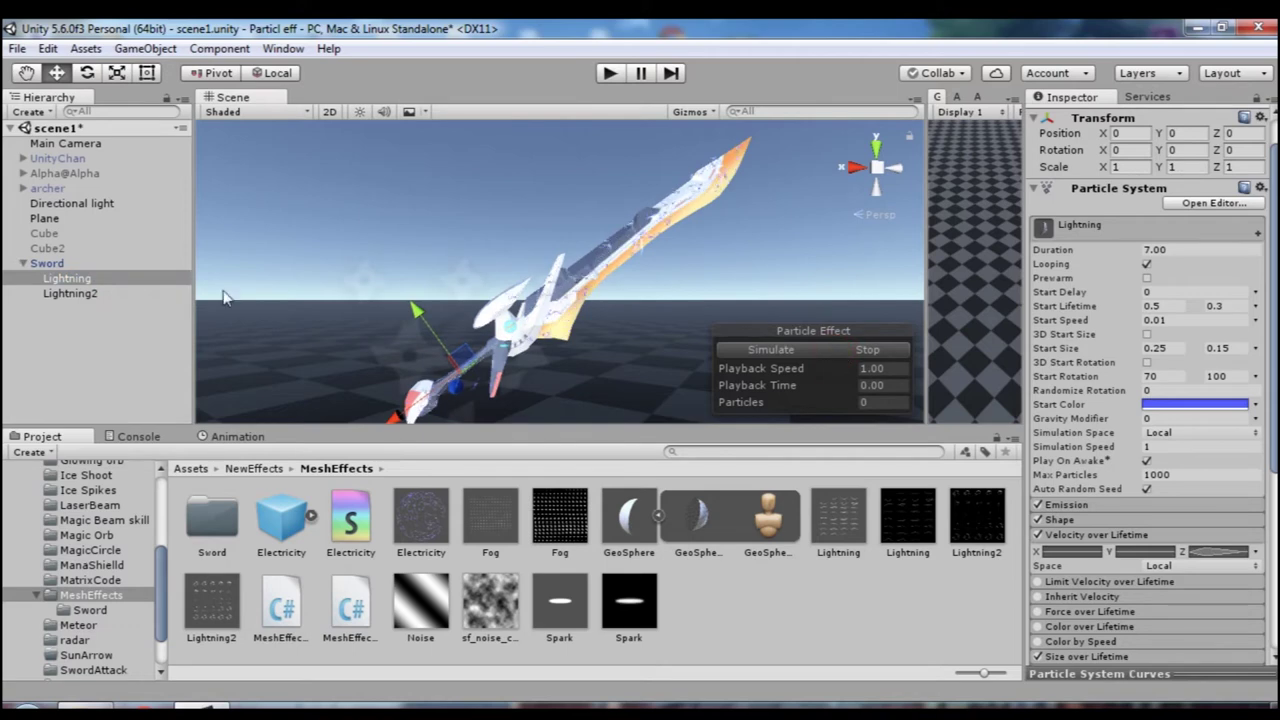
{"action": "left_click", "coordinate": [100, 295]}
{"action": "left_click", "coordinate": [767, 350]}
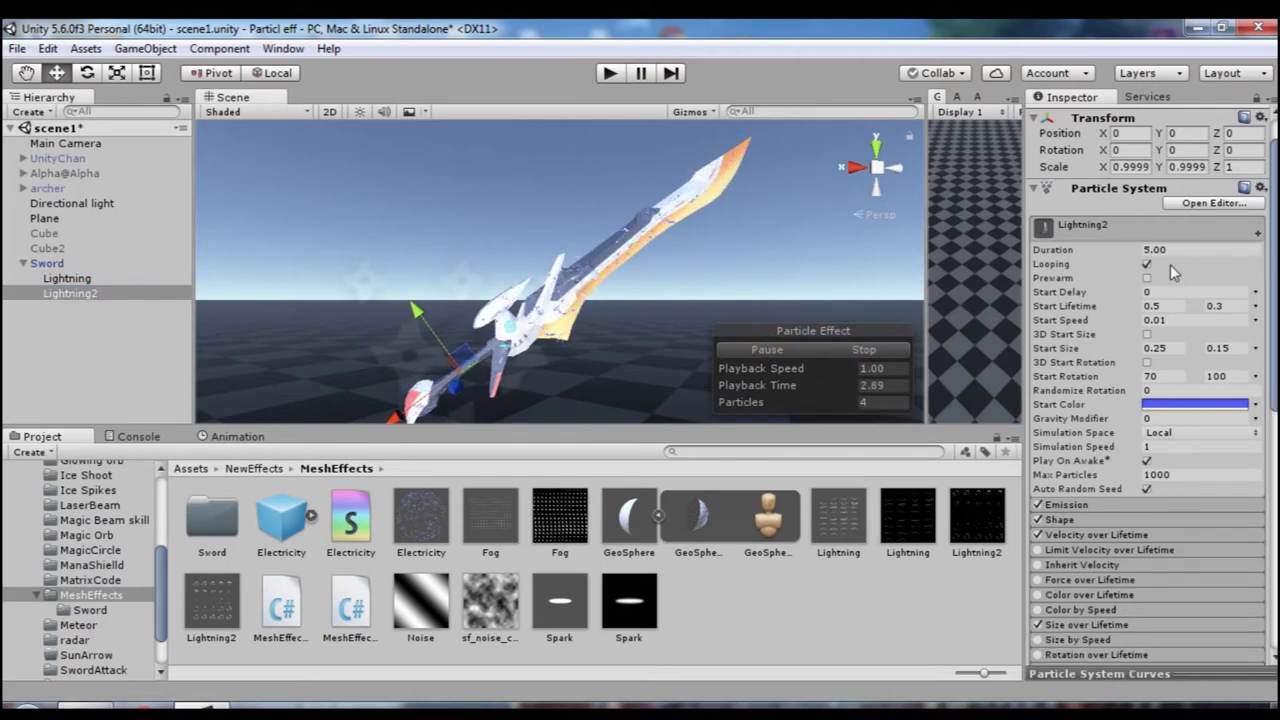
- Randomize Lightning2's start lifetime between 0.8 and 1.2
{"action": "left_click", "coordinate": [1160, 306]}
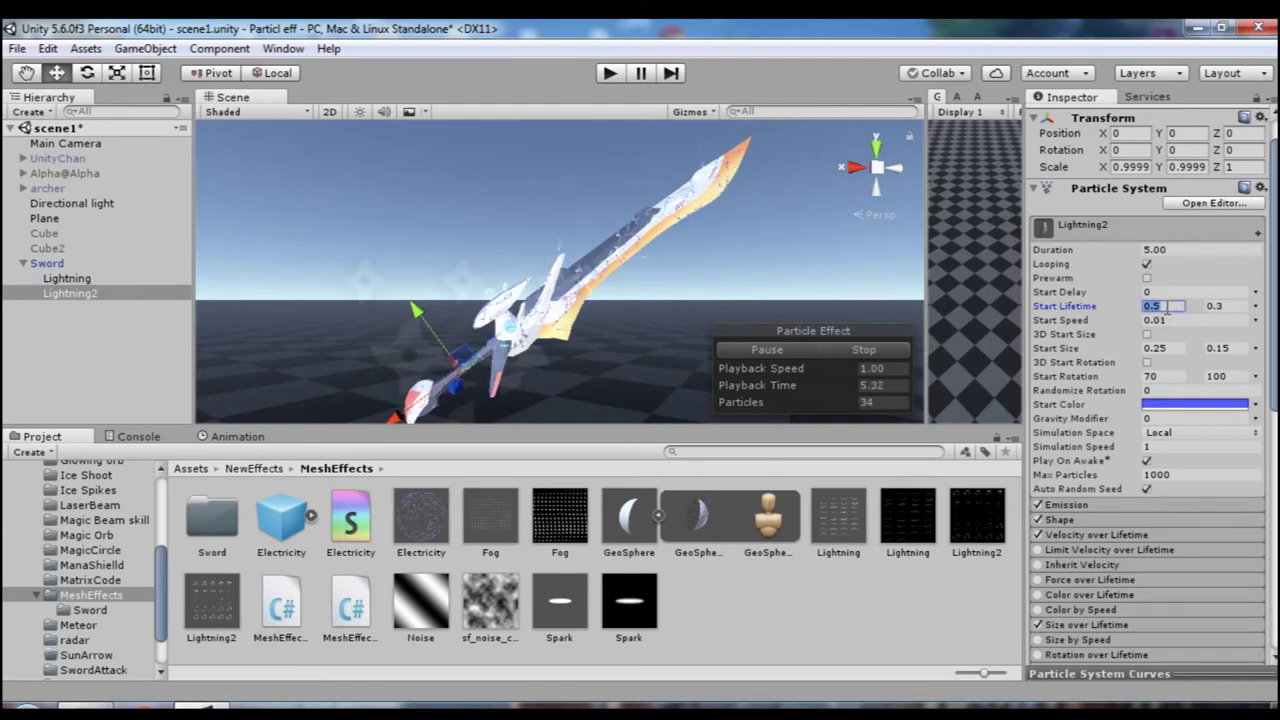
{"action": "type", "text": "0.8"}
{"action": "left_click", "coordinate": [1238, 309]}
{"action": "type", "text": "1.2"}
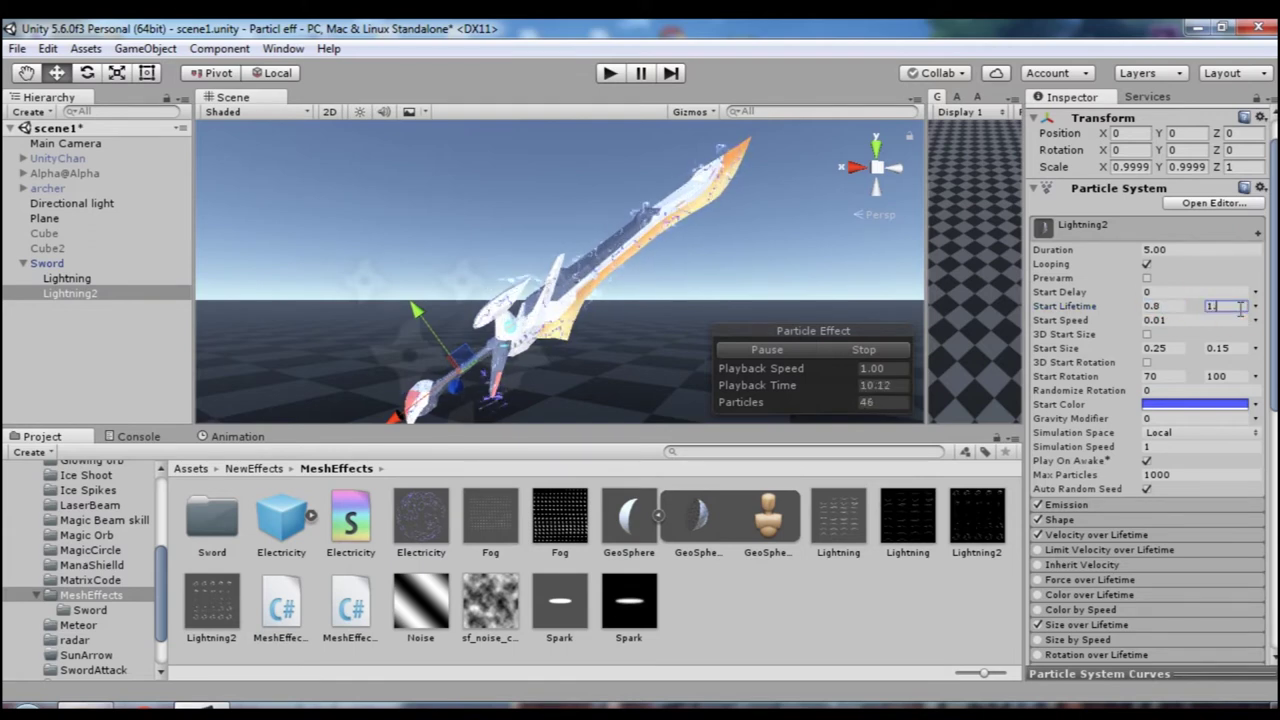
- Set Lightning2's start size to 0.2–0.4 and start rotation to 0–360
{"action": "left_click", "coordinate": [1181, 345]}
{"action": "type", "text": "0.2"}
{"action": "left_click", "coordinate": [1218, 349]}
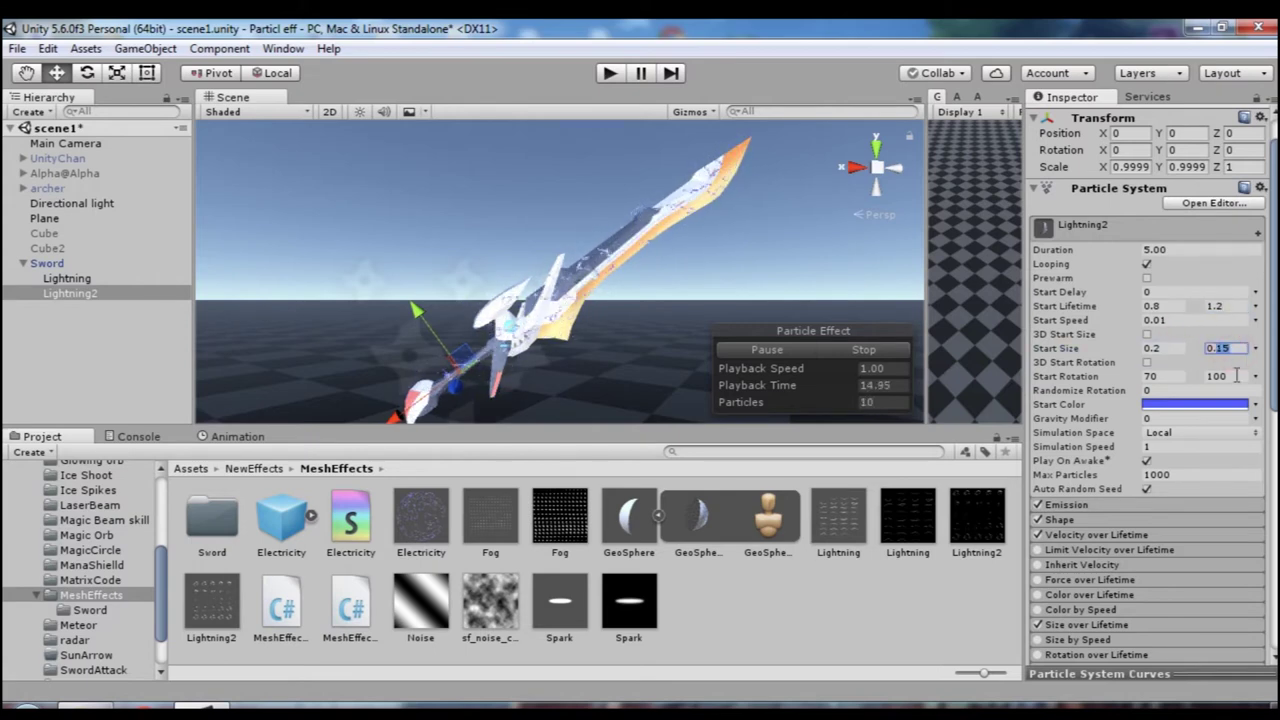
{"action": "type", "text": "0.4"}
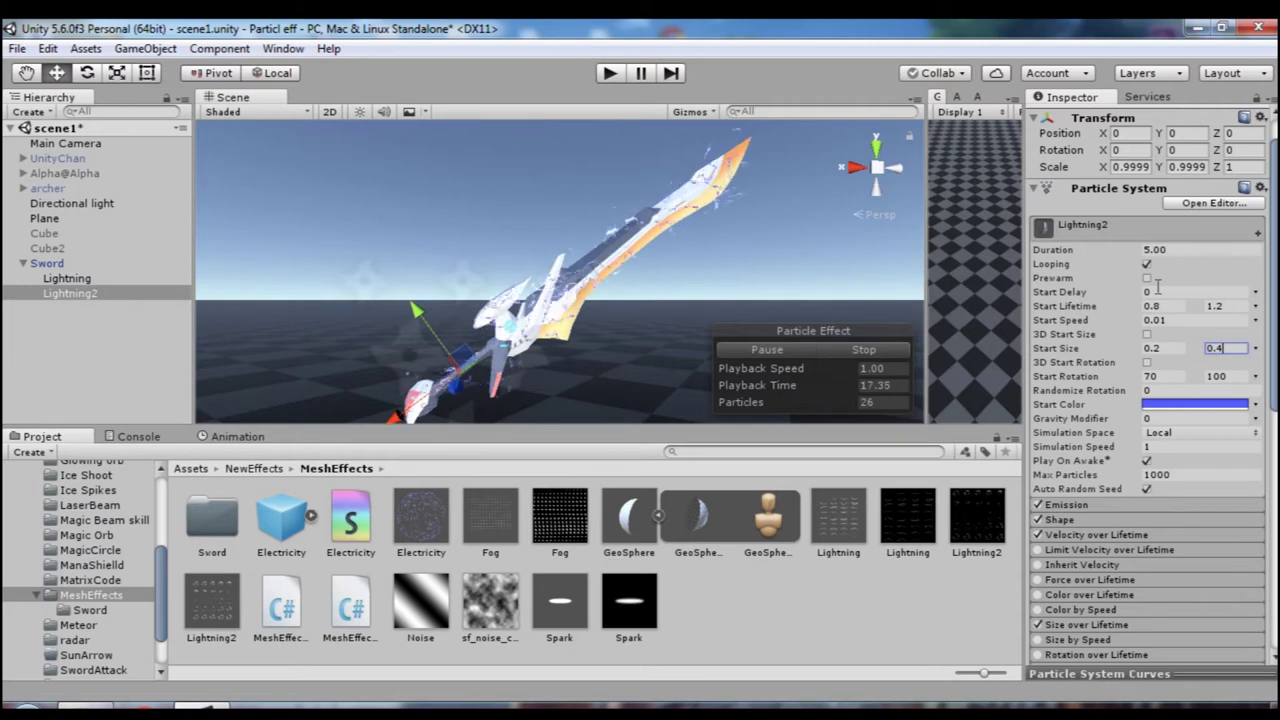
{"action": "left_click", "coordinate": [1238, 375]}
{"action": "type", "text": "60"}
{"action": "left_click", "coordinate": [1160, 376]}
{"action": "type", "text": "0"}
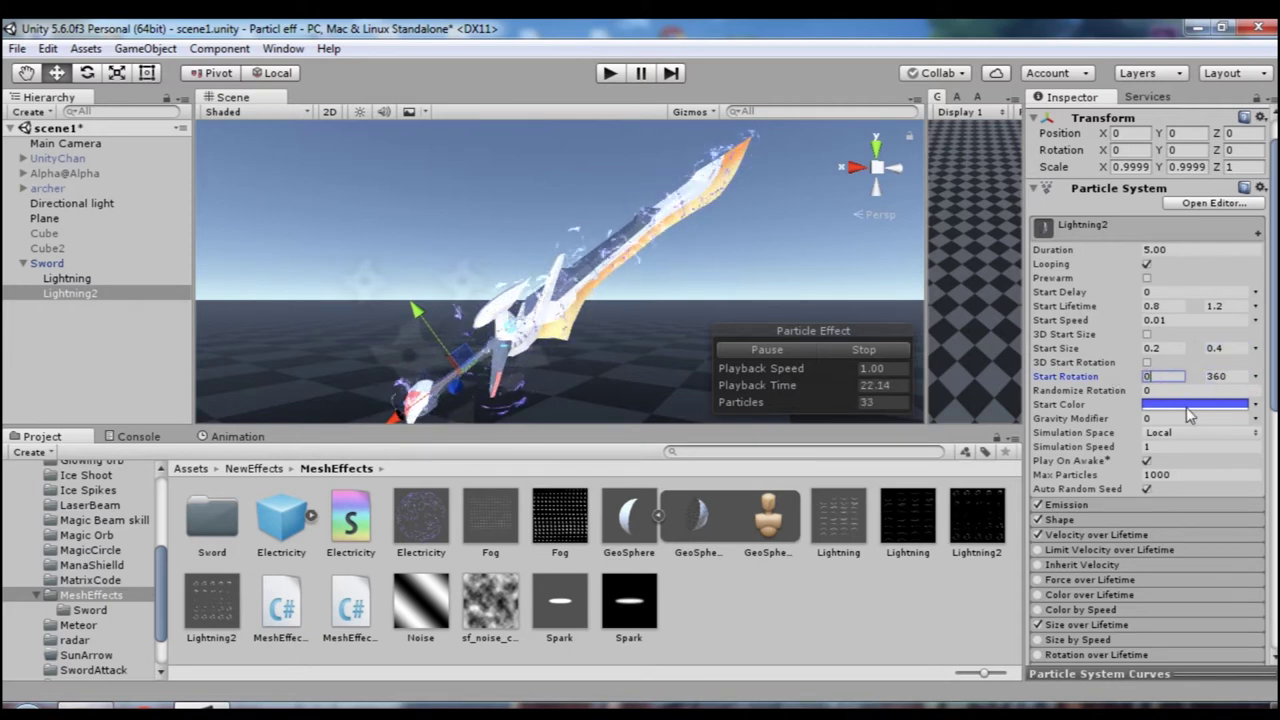
- Delete all three bursts from Lightning2's Emission list
{"action": "left_click", "coordinate": [1081, 503]}
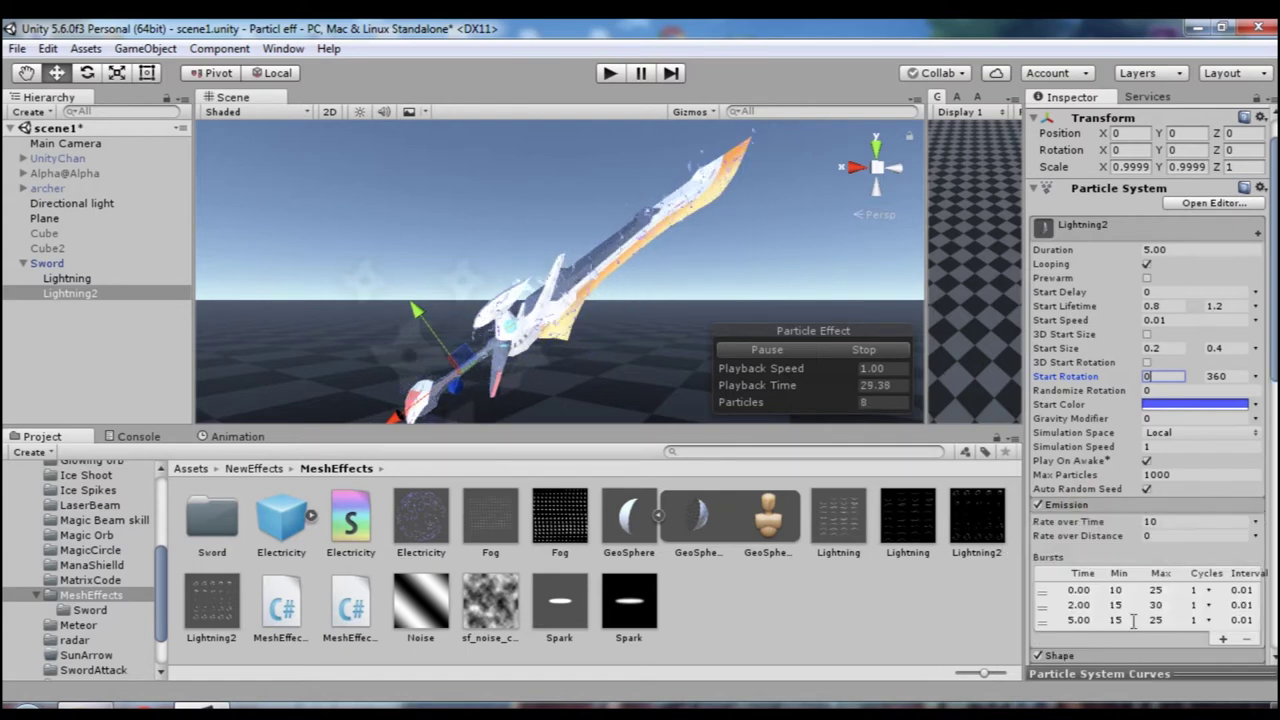
{"action": "left_click", "coordinate": [1043, 620]}
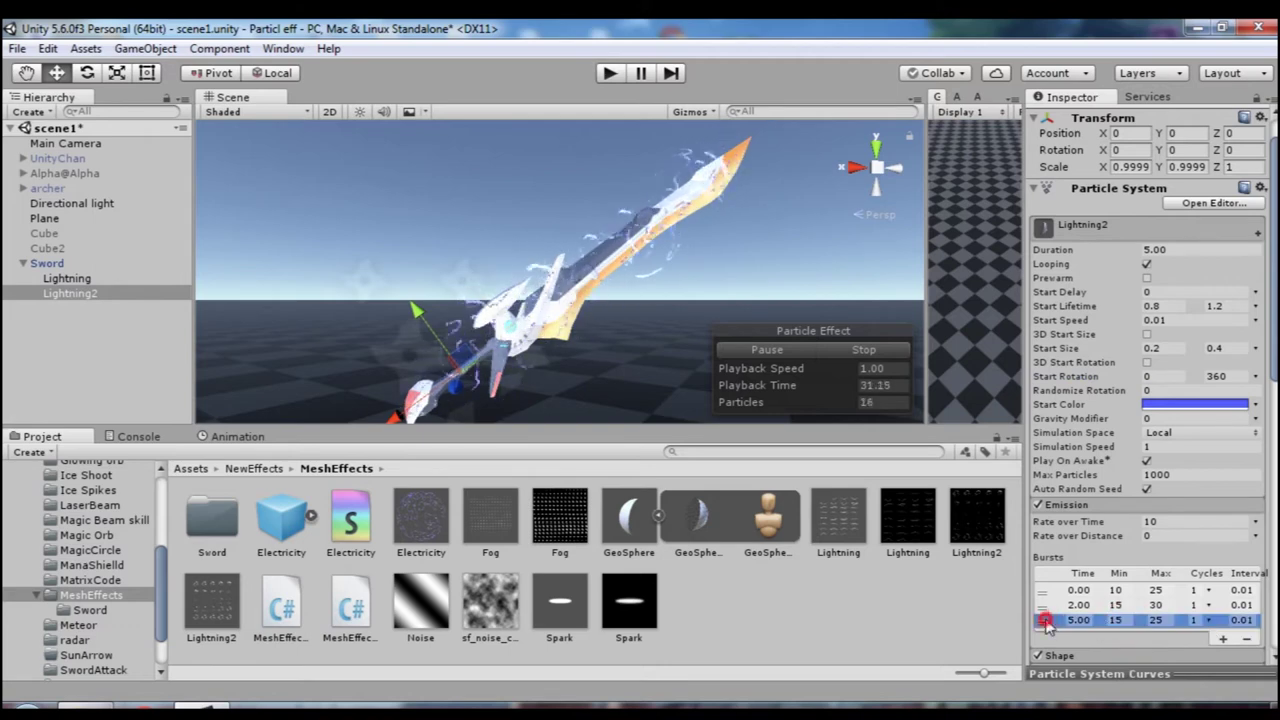
{"action": "left_click", "coordinate": [1246, 638]}
{"action": "left_click", "coordinate": [1246, 623]}
{"action": "left_click", "coordinate": [1247, 608]}
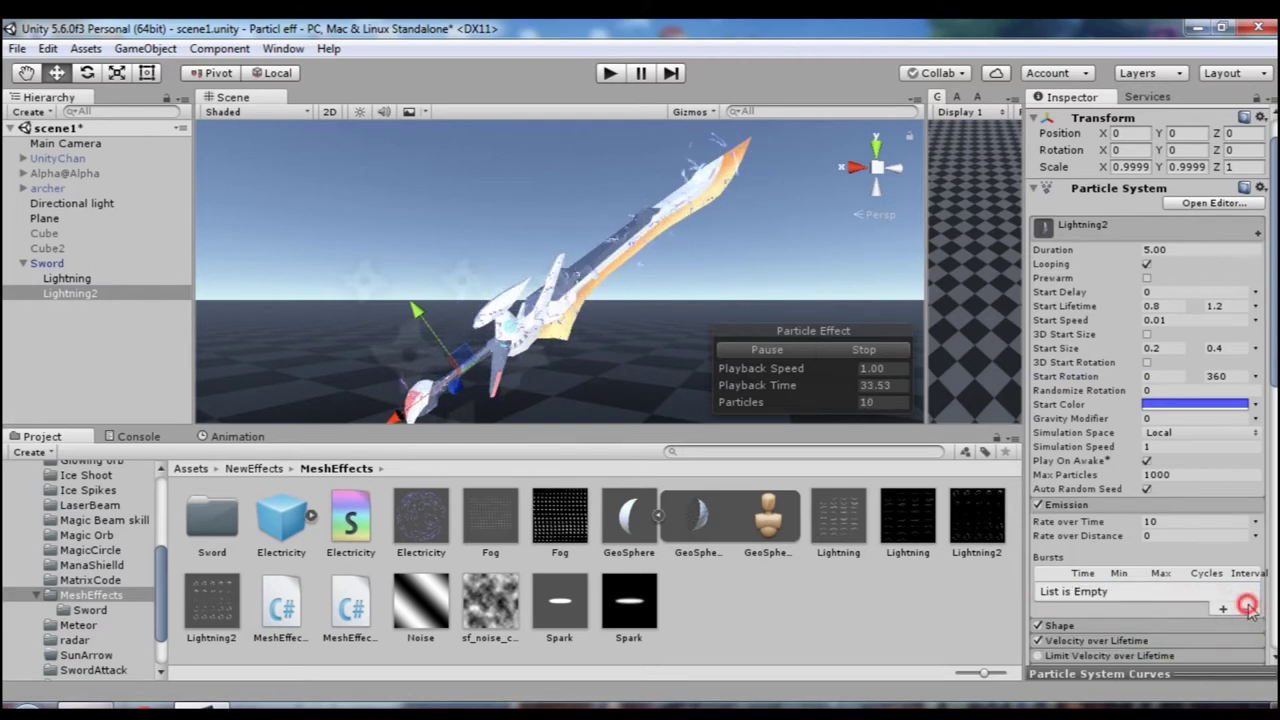
{"action": "left_click", "coordinate": [1095, 507]}
- Set Lightning2's Size over Lifetime to a single Curve and expand its editor
{"action": "scroll", "coordinate": [1095, 507], "scroll_direction": "down", "scroll_amount": 2}
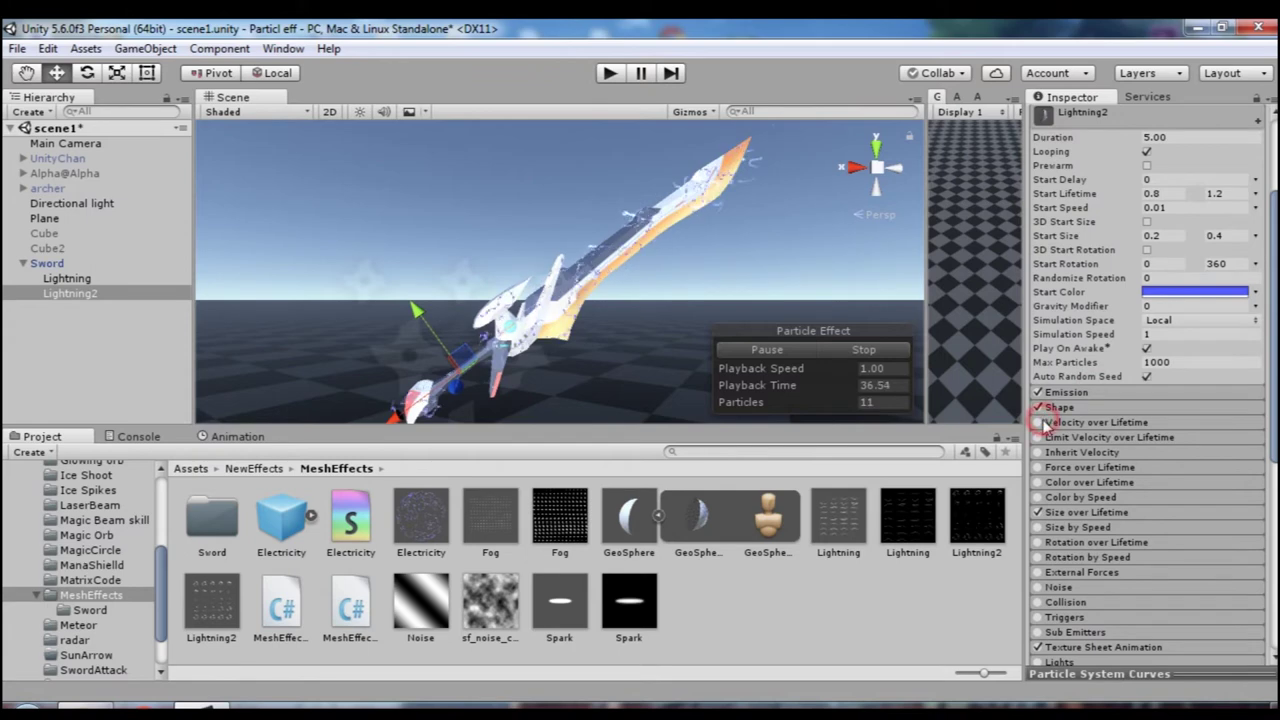
{"action": "left_click", "coordinate": [1075, 511]}
{"action": "left_click", "coordinate": [1173, 541]}
{"action": "left_click", "coordinate": [1148, 446]}
{"action": "left_click", "coordinate": [1256, 542]}
{"action": "left_click", "coordinate": [1157, 561]}
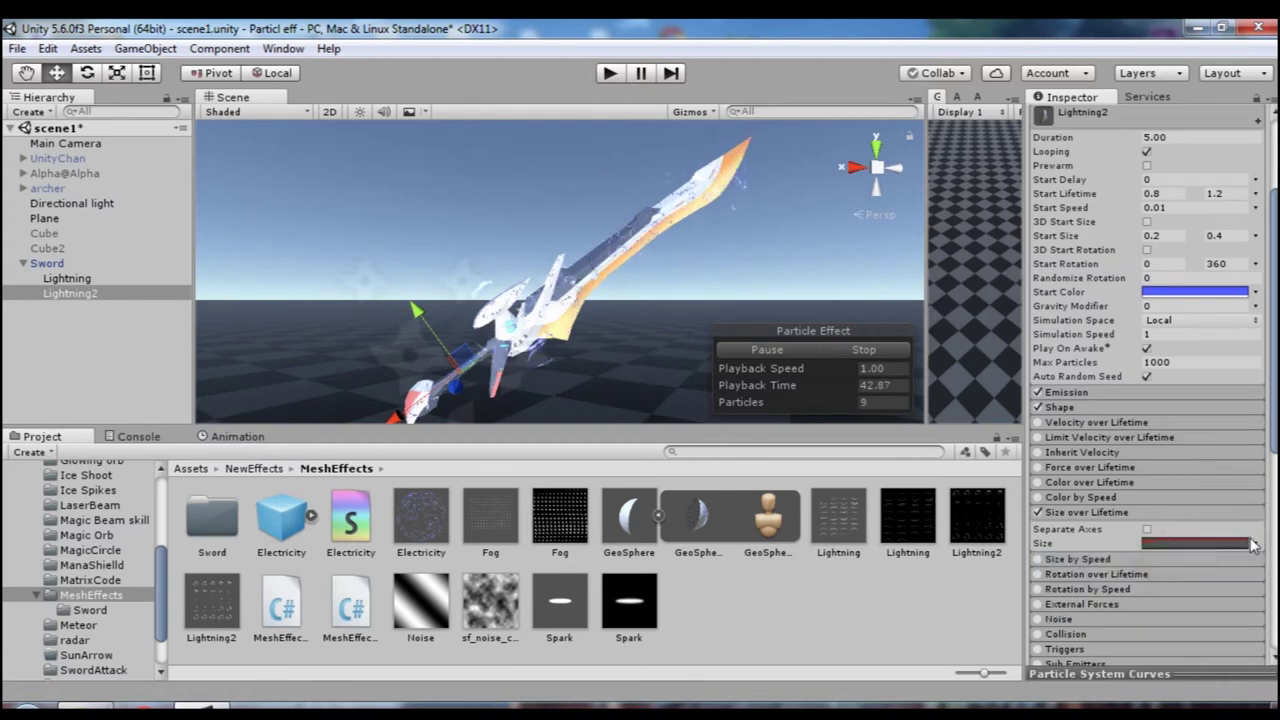
{"action": "left_click", "coordinate": [1205, 543]}
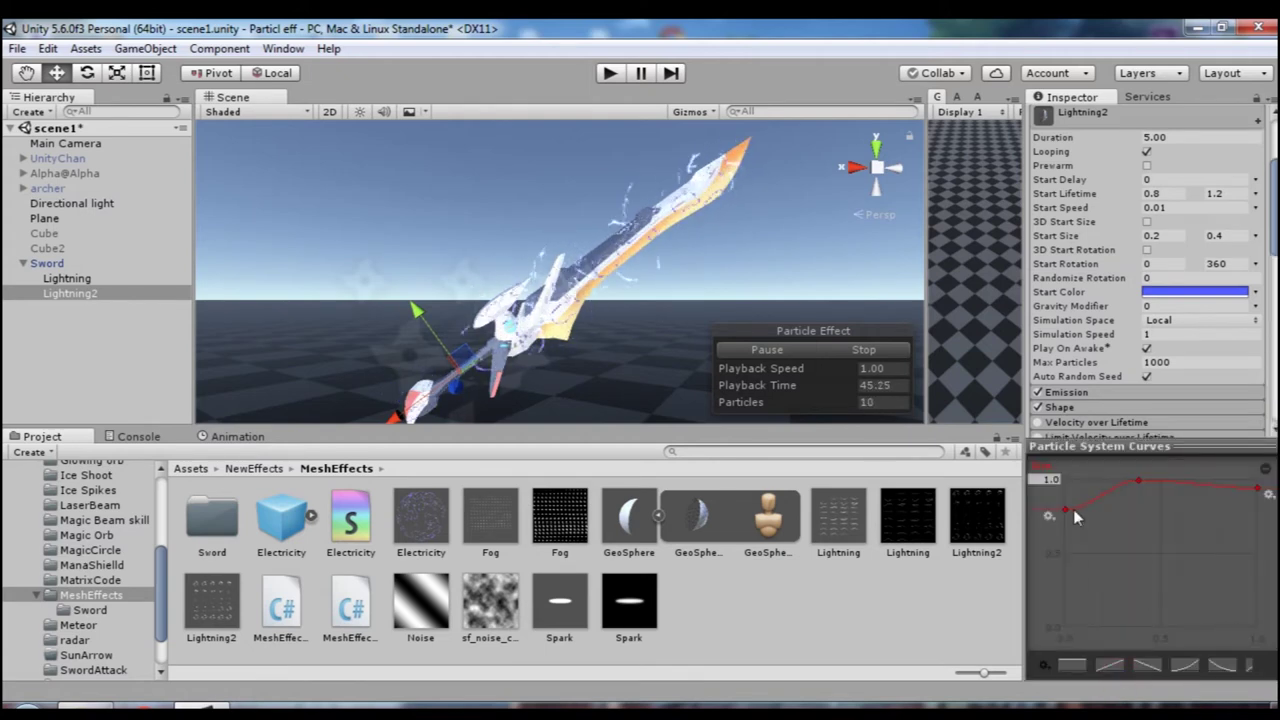
- Drag the size curve's start and end down so particles grow then shrink
{"action": "left_click_drag", "start_coordinate": [1067, 516], "coordinate": [1065, 571]}
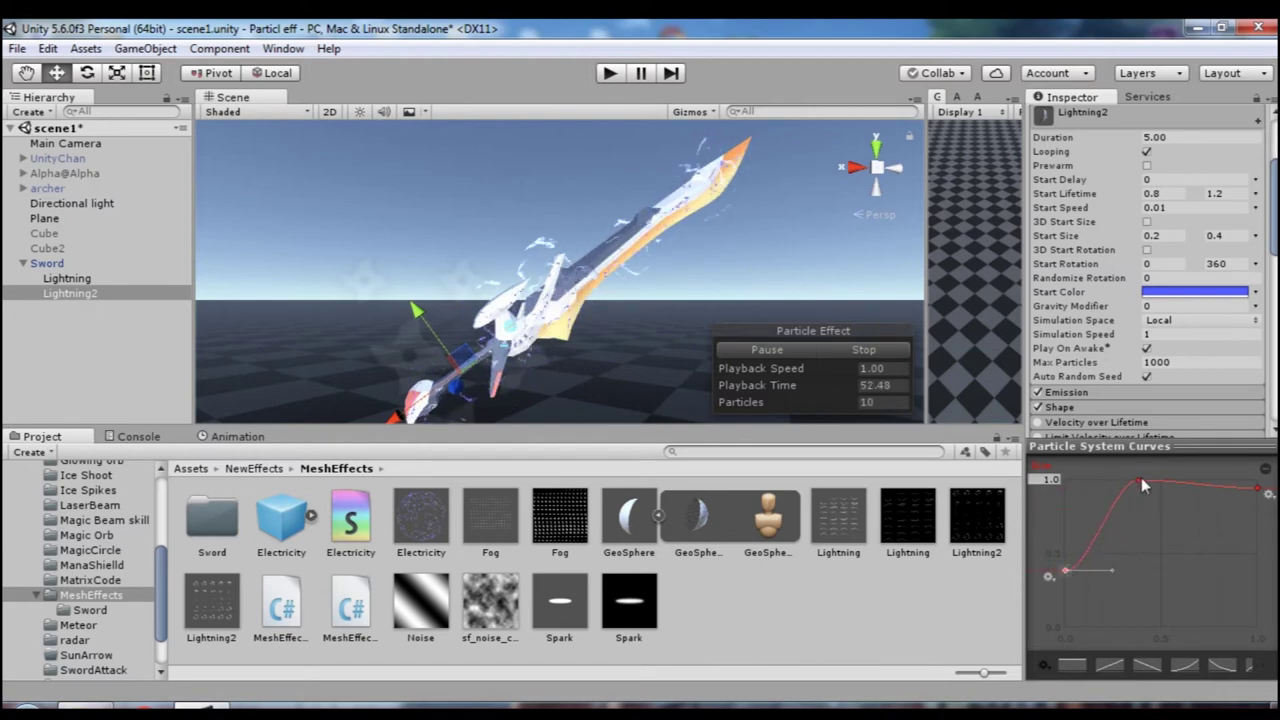
{"action": "left_click_drag", "start_coordinate": [1257, 488], "coordinate": [1266, 570]}
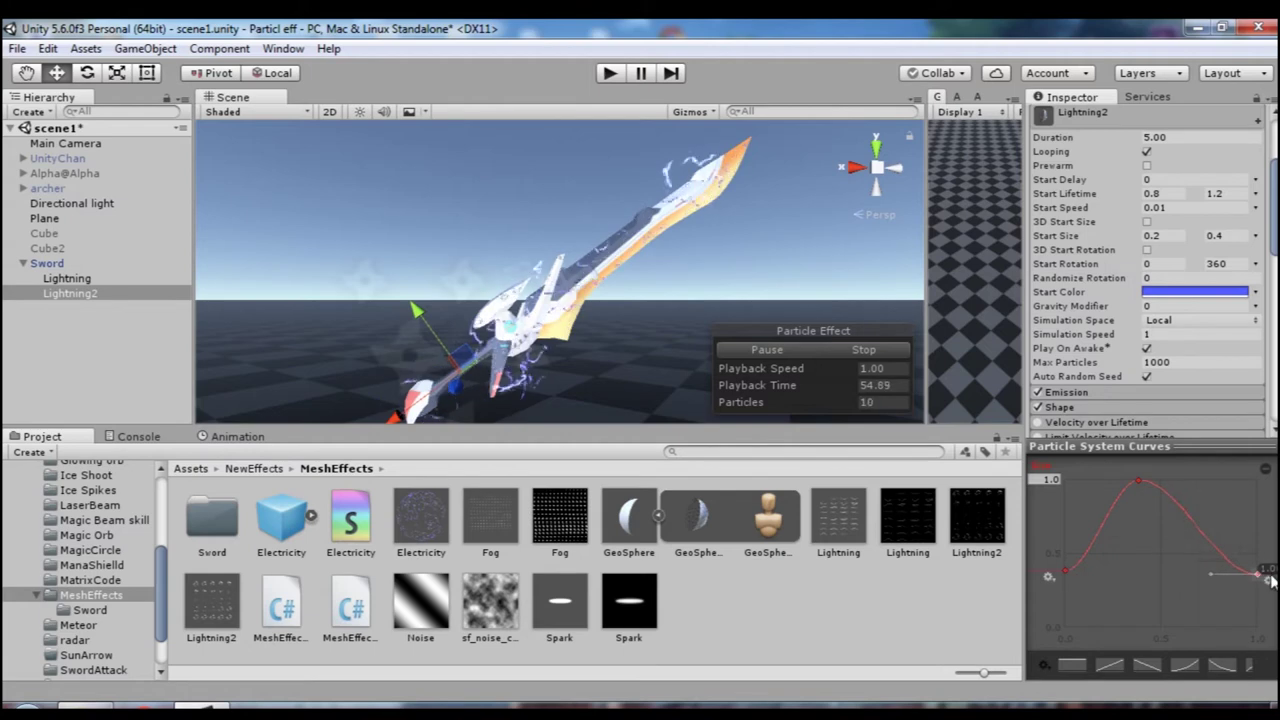
{"action": "left_click", "coordinate": [1161, 446]}
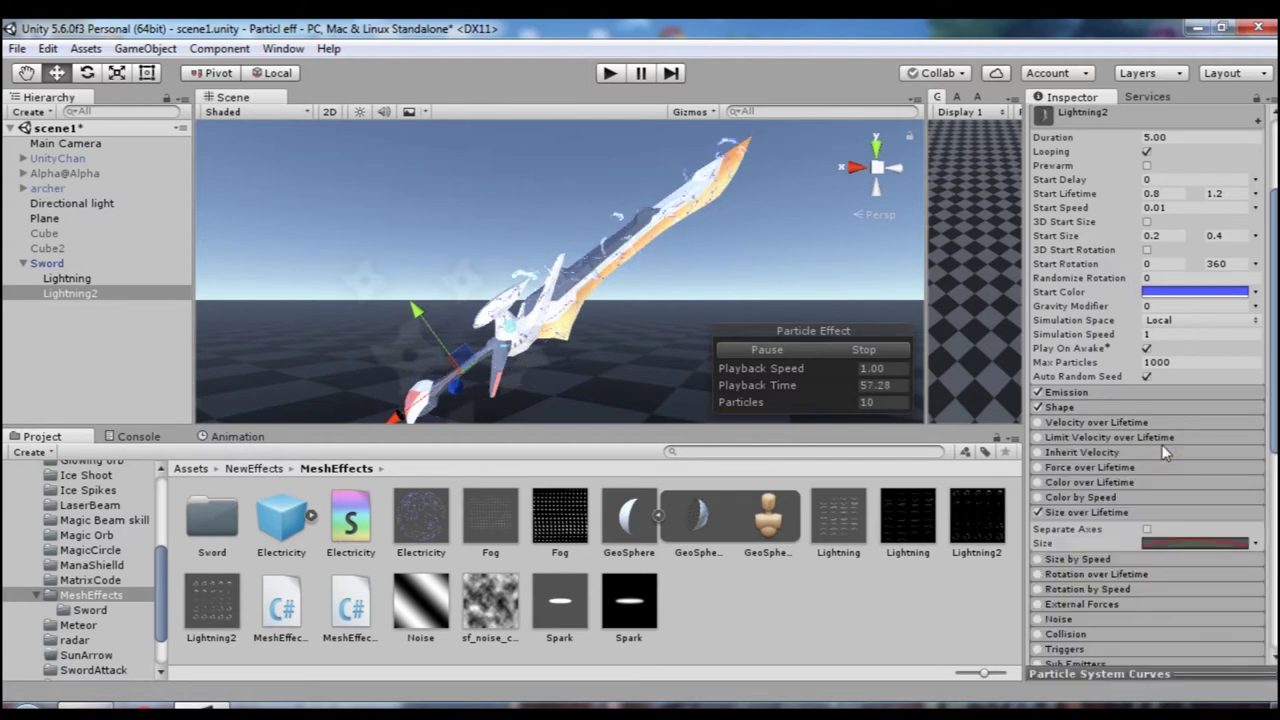
{"action": "left_click", "coordinate": [1100, 512]}
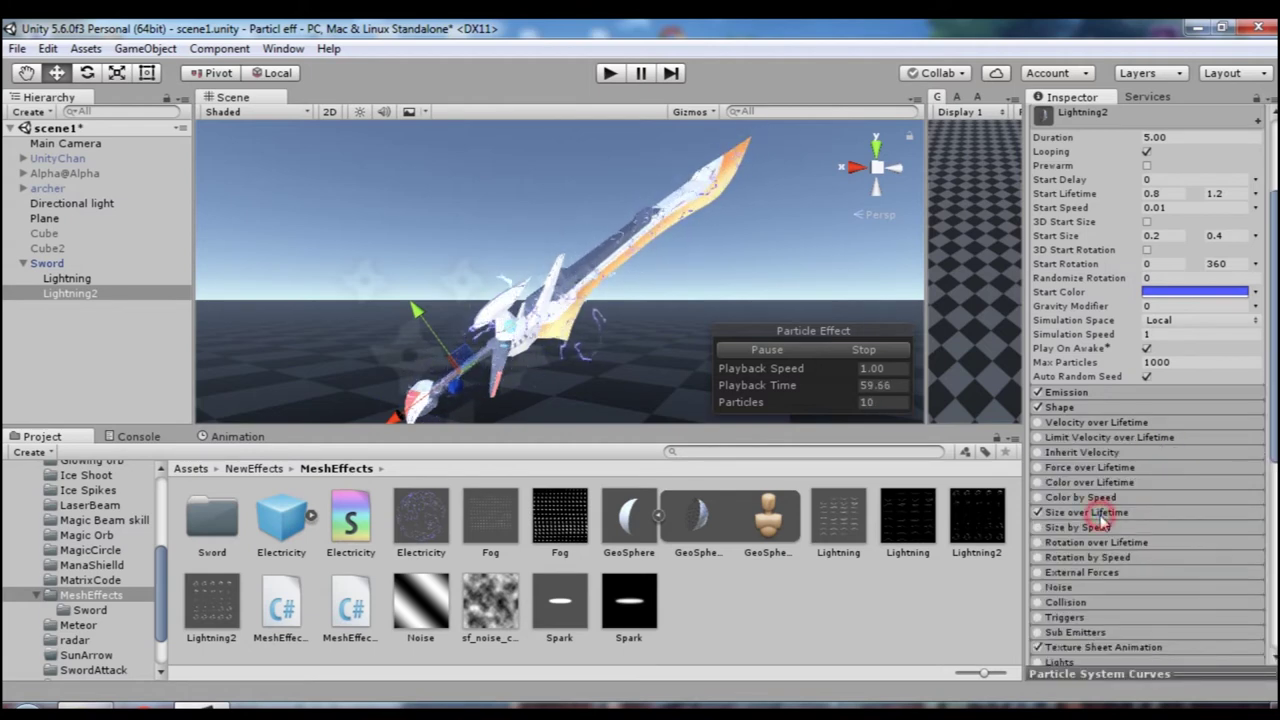
- Set Start Speed 0 and Start Size 0.15–0.35, then select the Sword
{"action": "left_click", "coordinate": [1106, 664]}
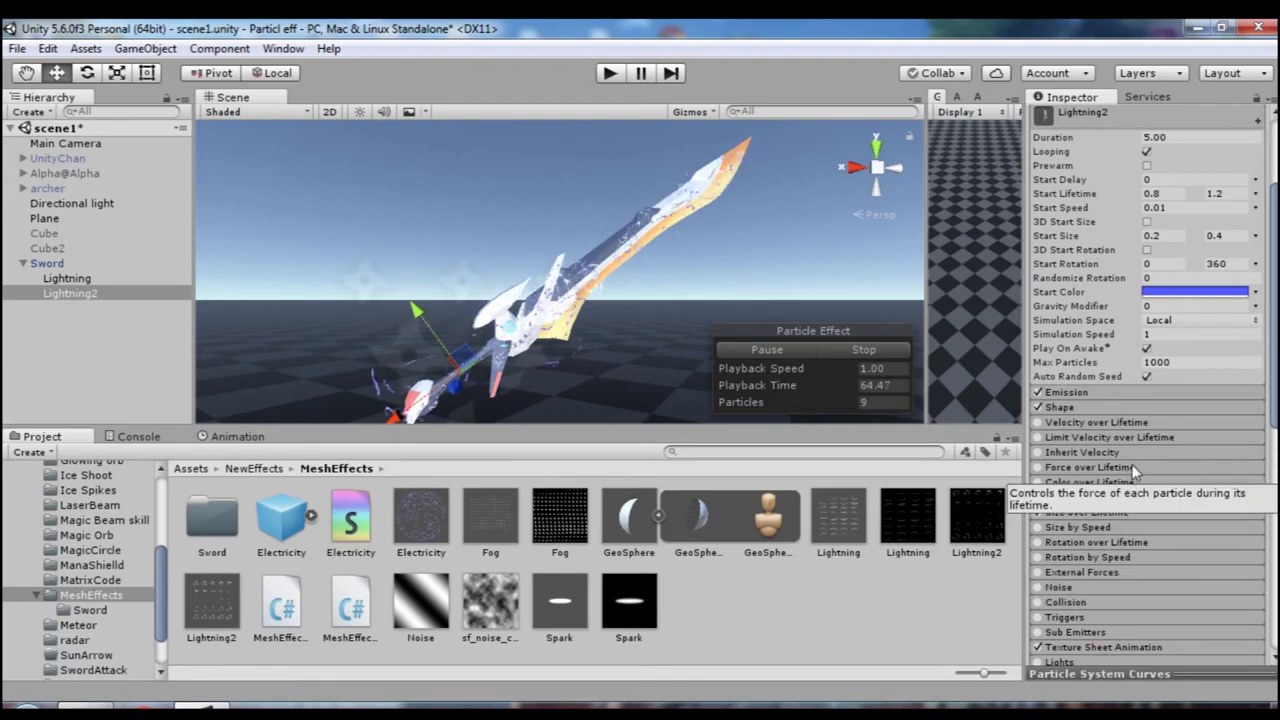
{"action": "scroll", "coordinate": [1150, 410], "scroll_direction": "up", "scroll_amount": 3}
{"action": "left_click", "coordinate": [1158, 291]}
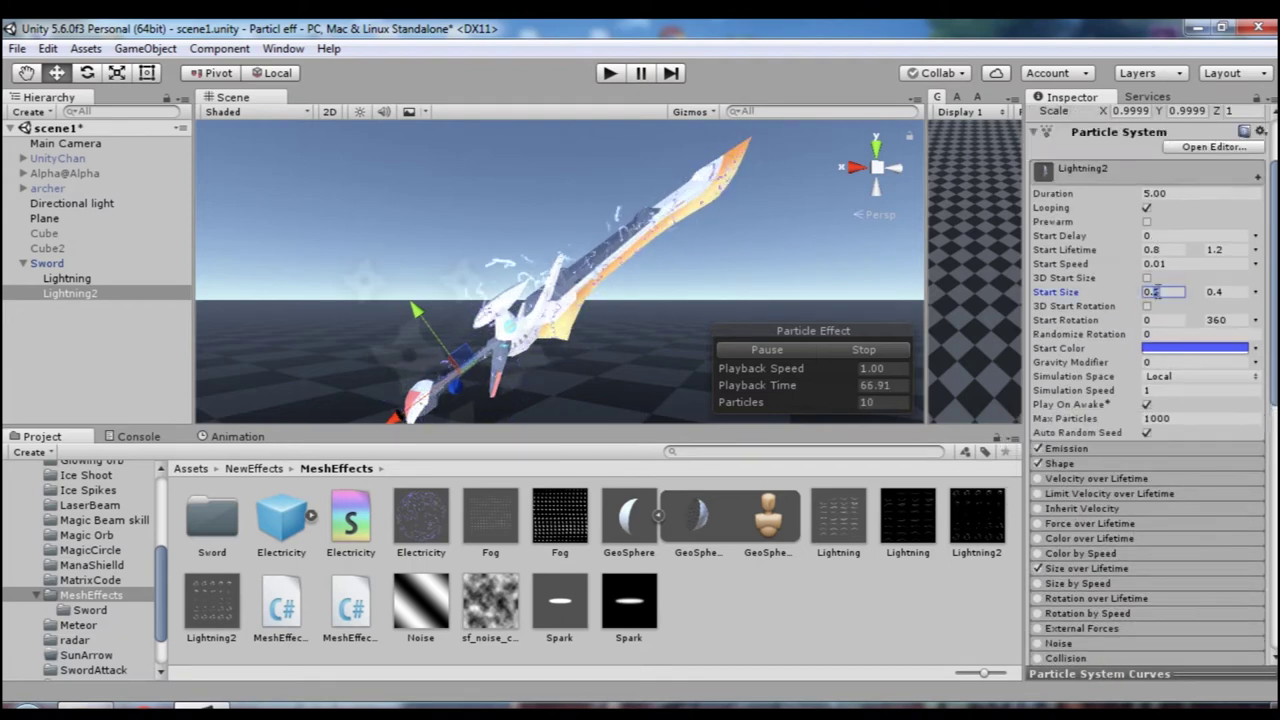
{"action": "type", "text": "0.15"}
{"action": "left_click", "coordinate": [1175, 263]}
{"action": "type", "text": "0"}
{"action": "left_click", "coordinate": [1240, 291]}
{"action": "type", "text": "0.35"}
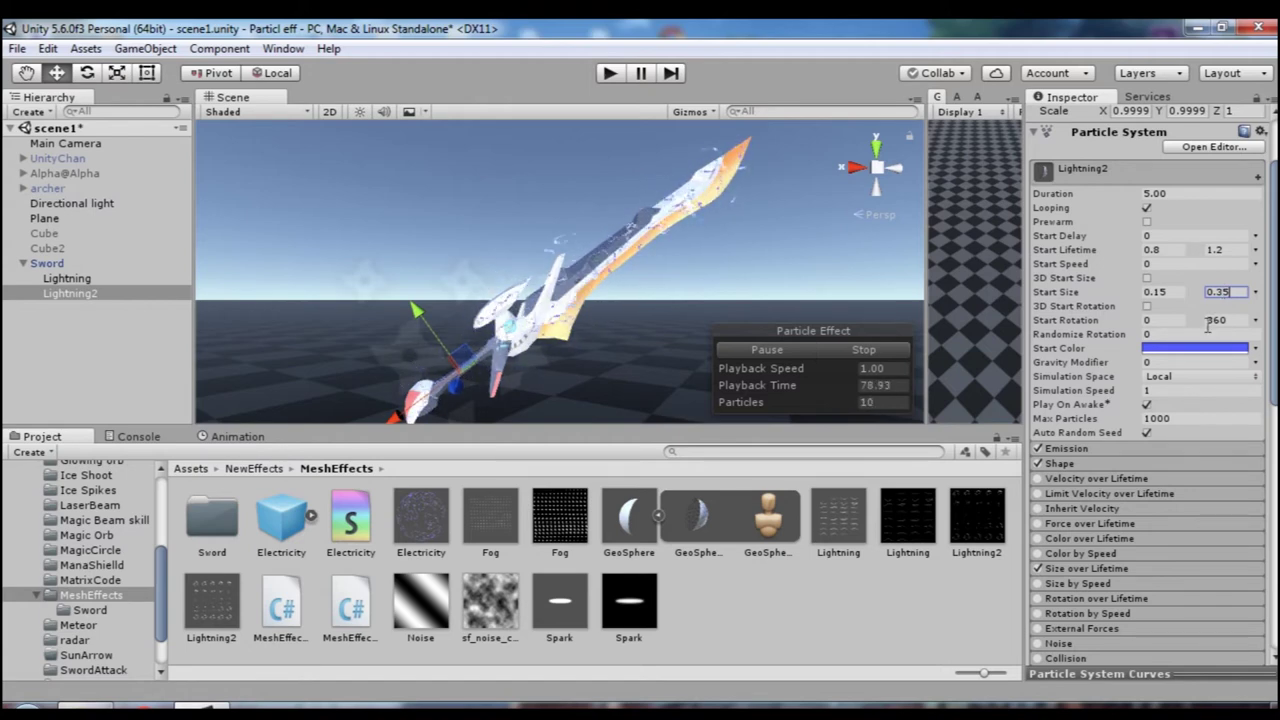
{"action": "left_click", "coordinate": [119, 312]}
{"action": "left_click", "coordinate": [46, 265]}
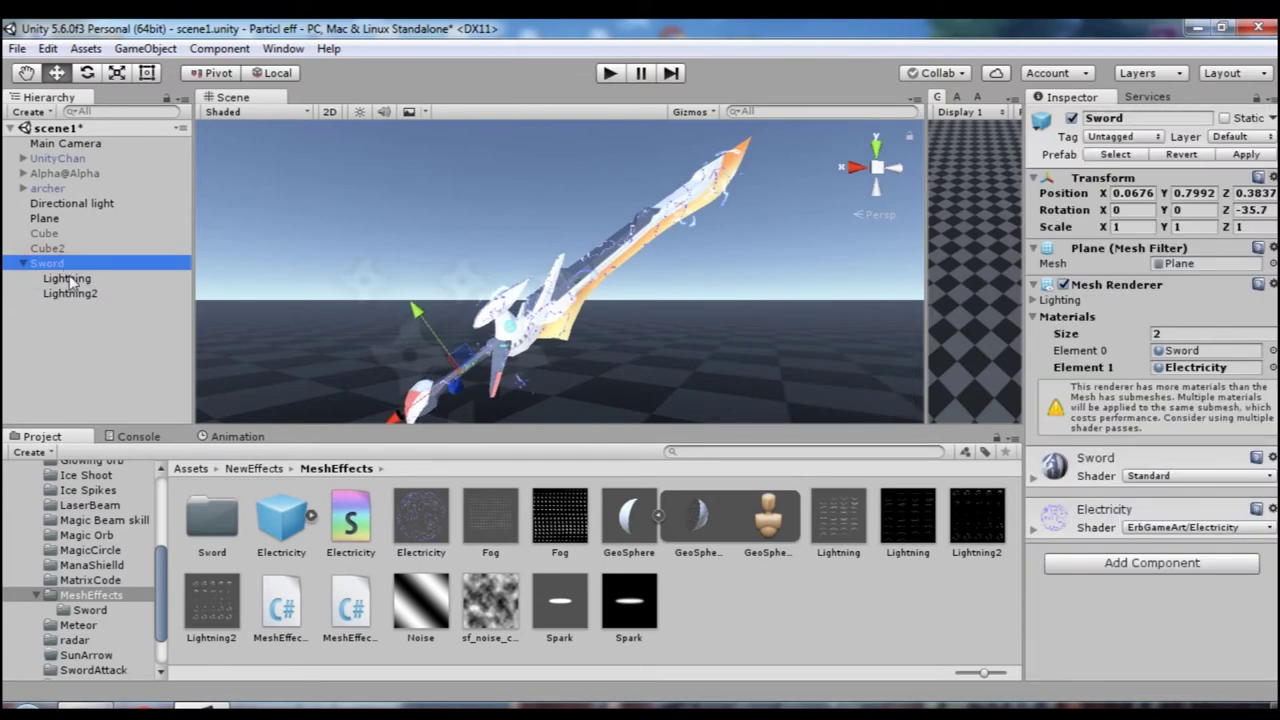
- Add a particle system under Sword, rename it 'Fog', and select it
{"action": "right_click", "coordinate": [50, 262]}
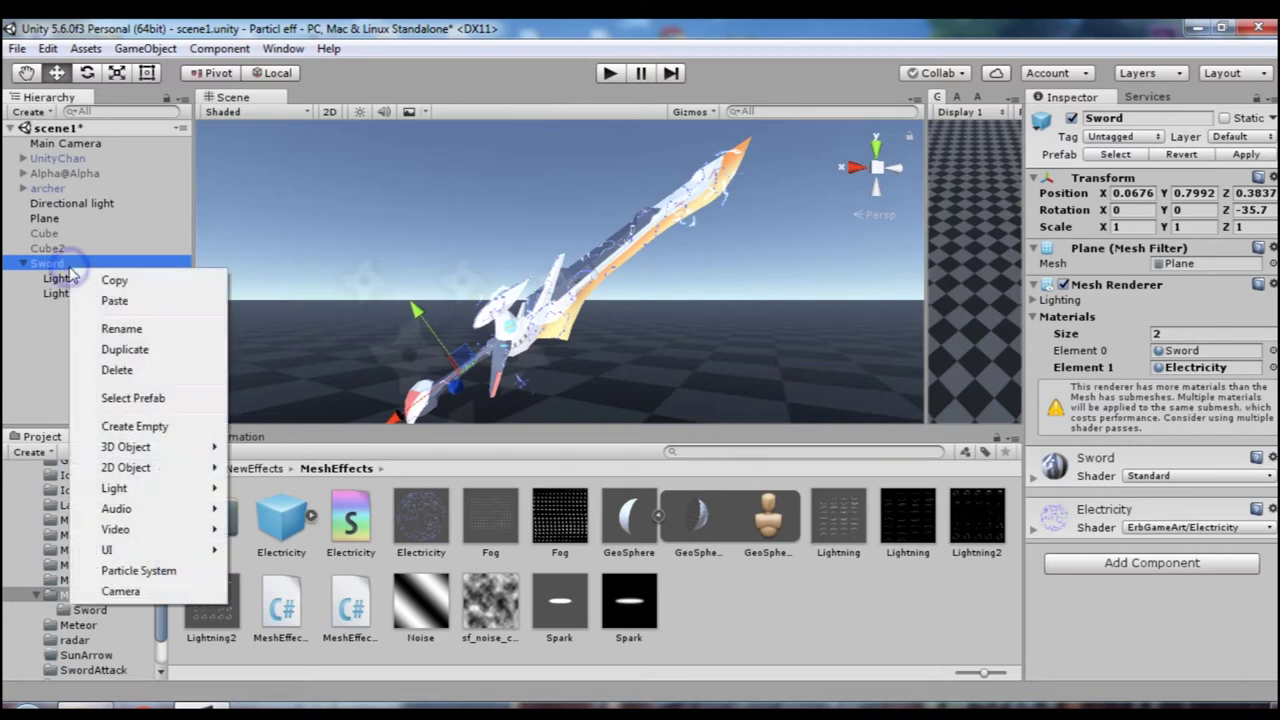
{"action": "left_click", "coordinate": [156, 566]}
{"action": "right_click", "coordinate": [73, 318]}
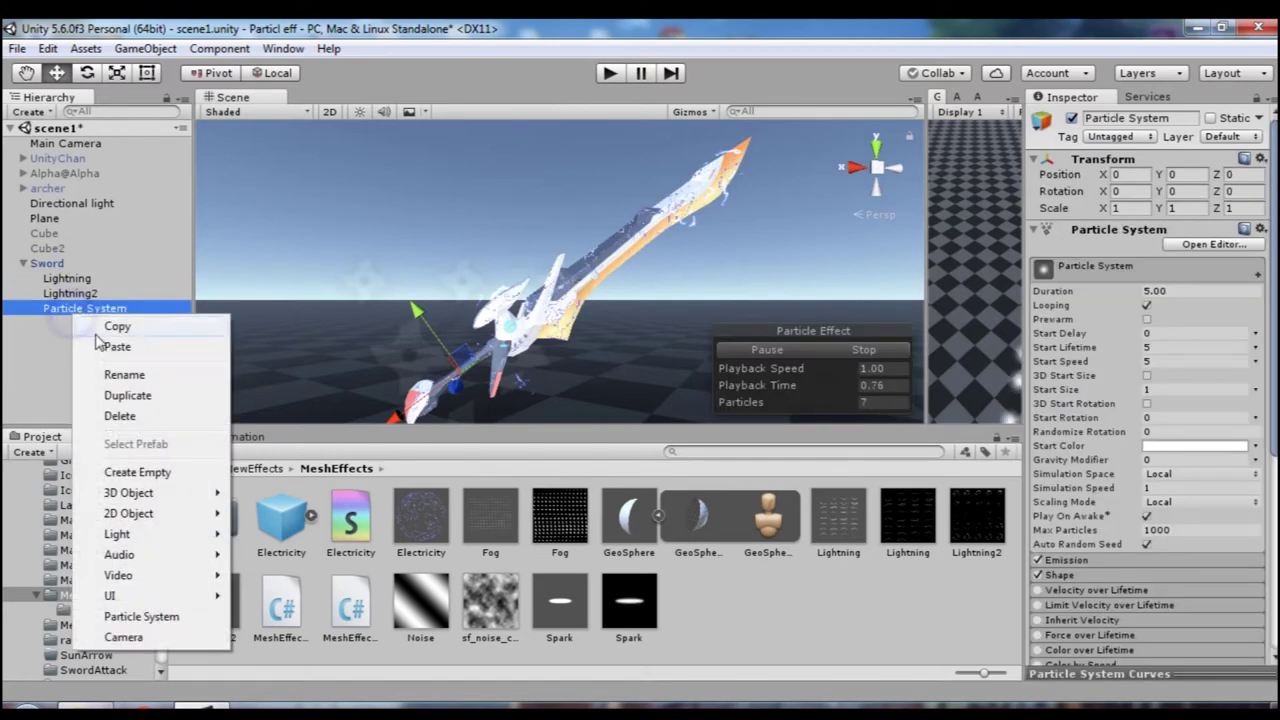
{"action": "left_click", "coordinate": [121, 374]}
{"action": "type", "text": "Fog"}
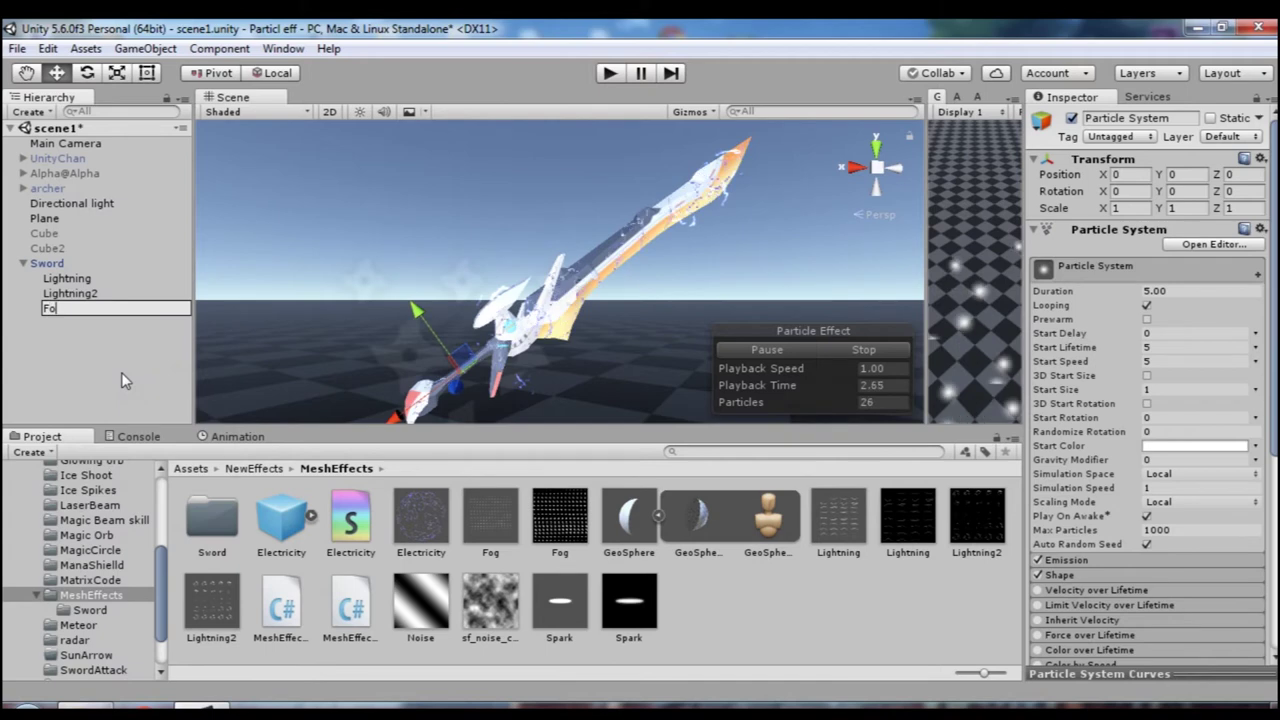
{"action": "left_click", "coordinate": [121, 372]}
{"action": "left_click", "coordinate": [88, 297]}
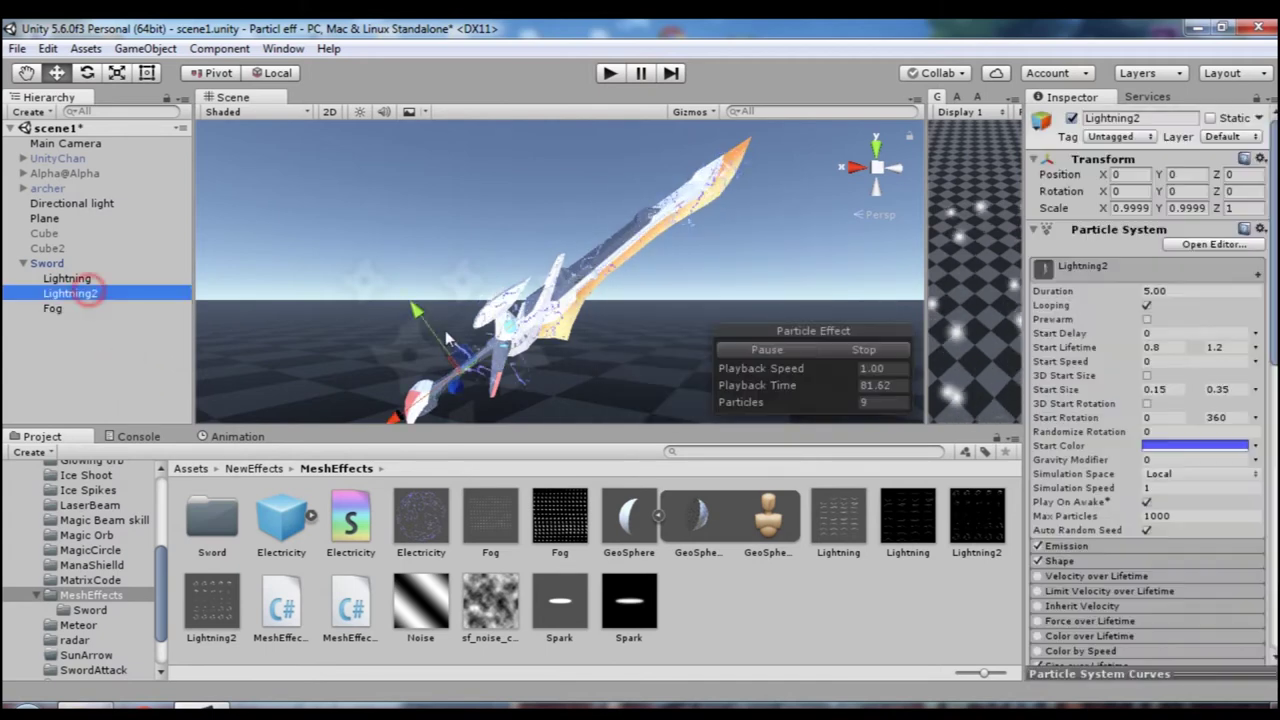
{"action": "left_click", "coordinate": [63, 307]}
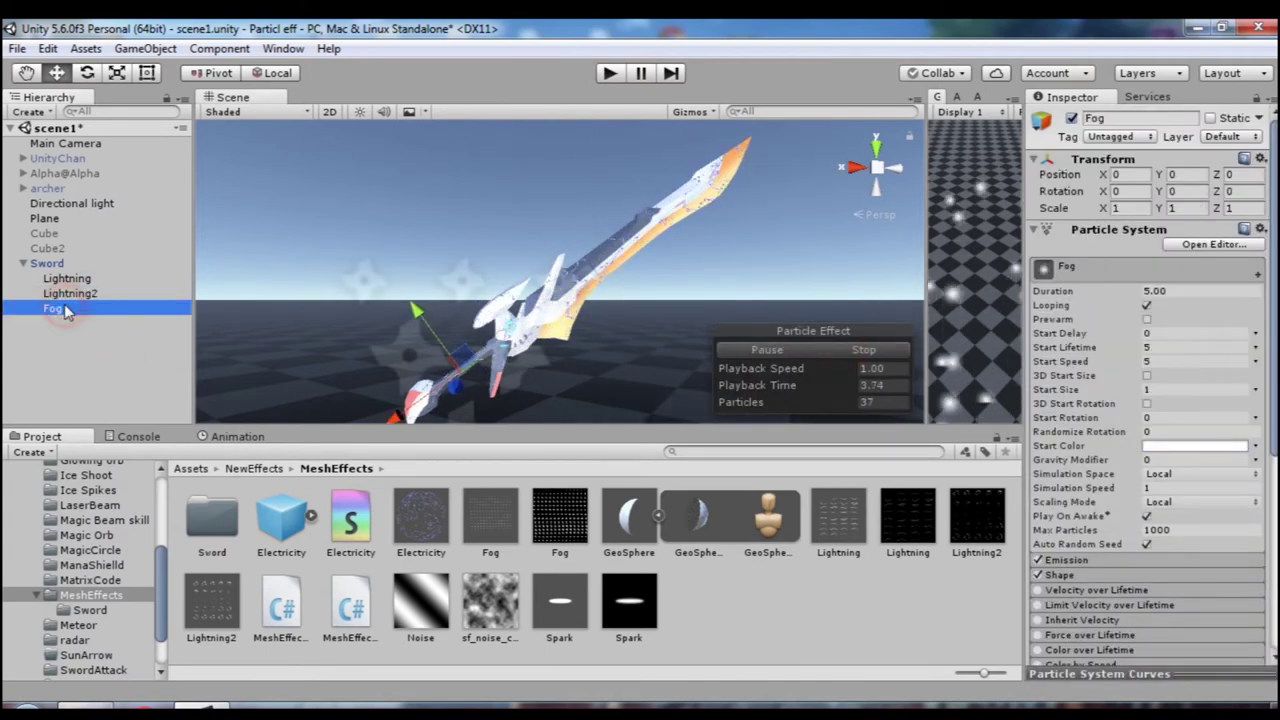
- Give Fog start speed 0, the Fog material, max particle size 1 and sorting fudge -150
{"action": "left_click", "coordinate": [1155, 389]}
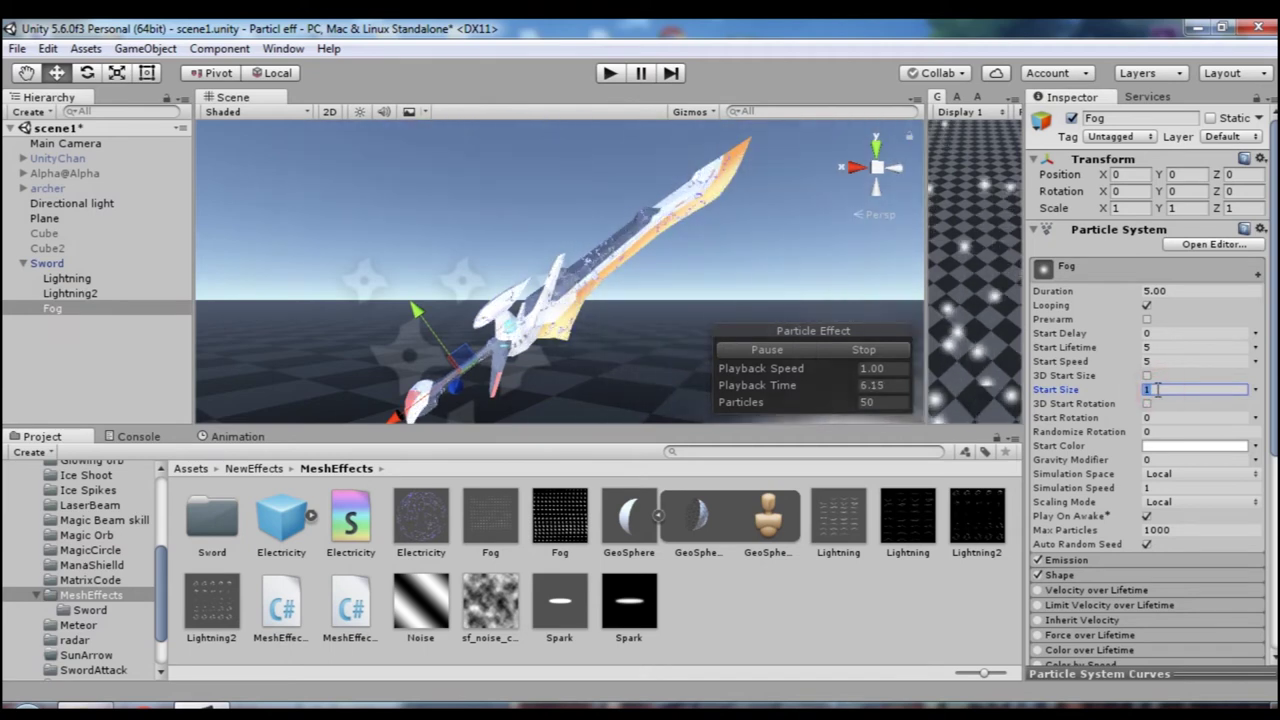
{"action": "left_click", "coordinate": [1150, 361]}
{"action": "type", "text": "0"}
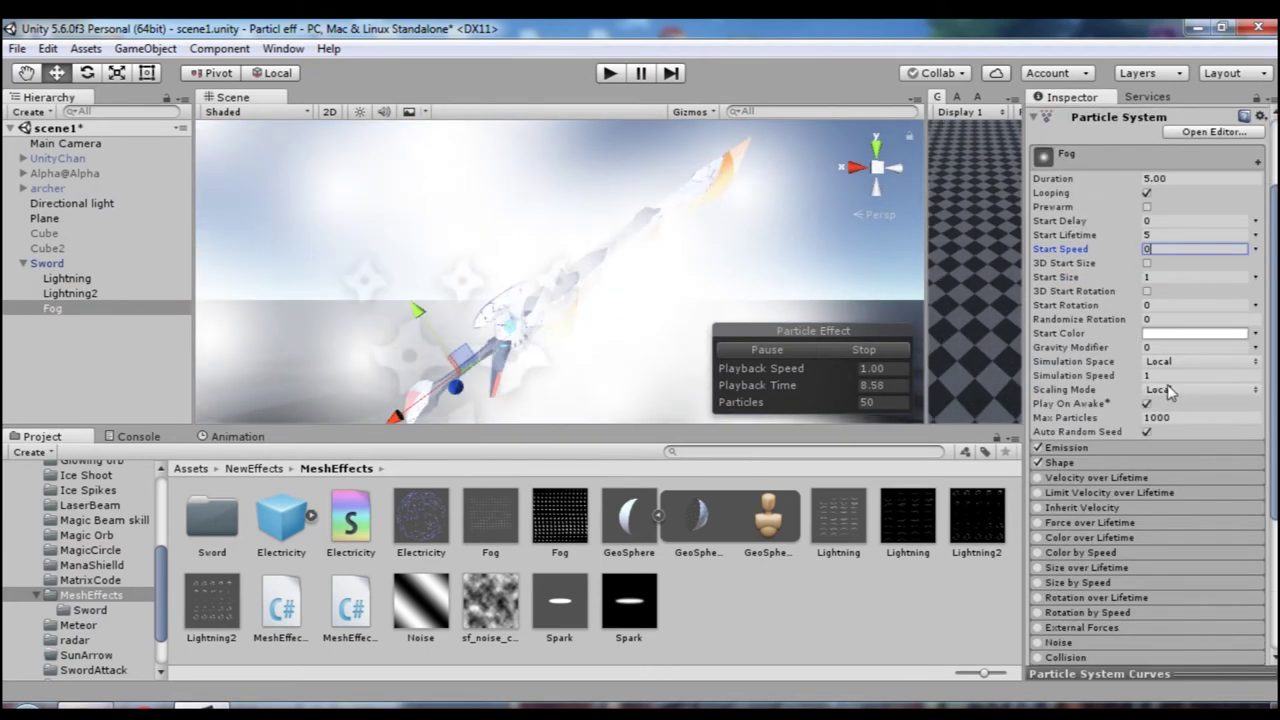
{"action": "scroll", "coordinate": [1075, 535], "scroll_direction": "down", "scroll_amount": 5}
{"action": "scroll", "coordinate": [1084, 532], "scroll_direction": "down", "scroll_amount": 3}
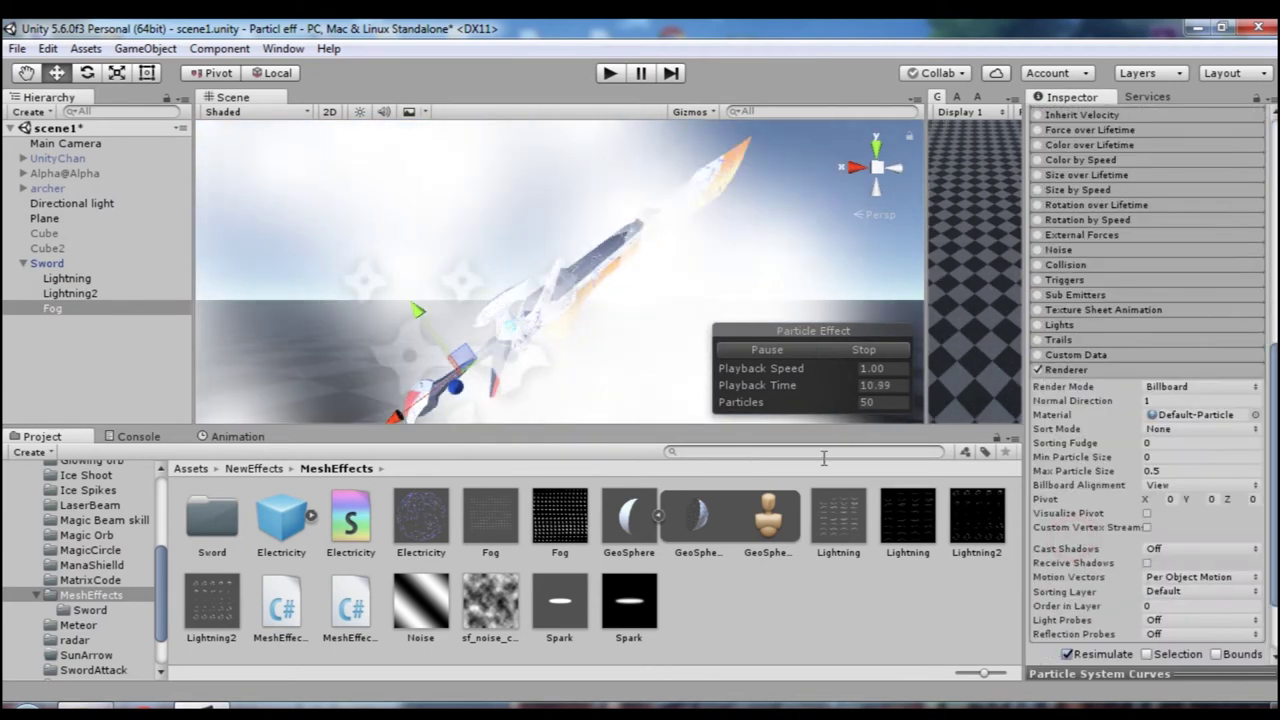
{"action": "left_click_drag", "start_coordinate": [490, 515], "coordinate": [1172, 417]}
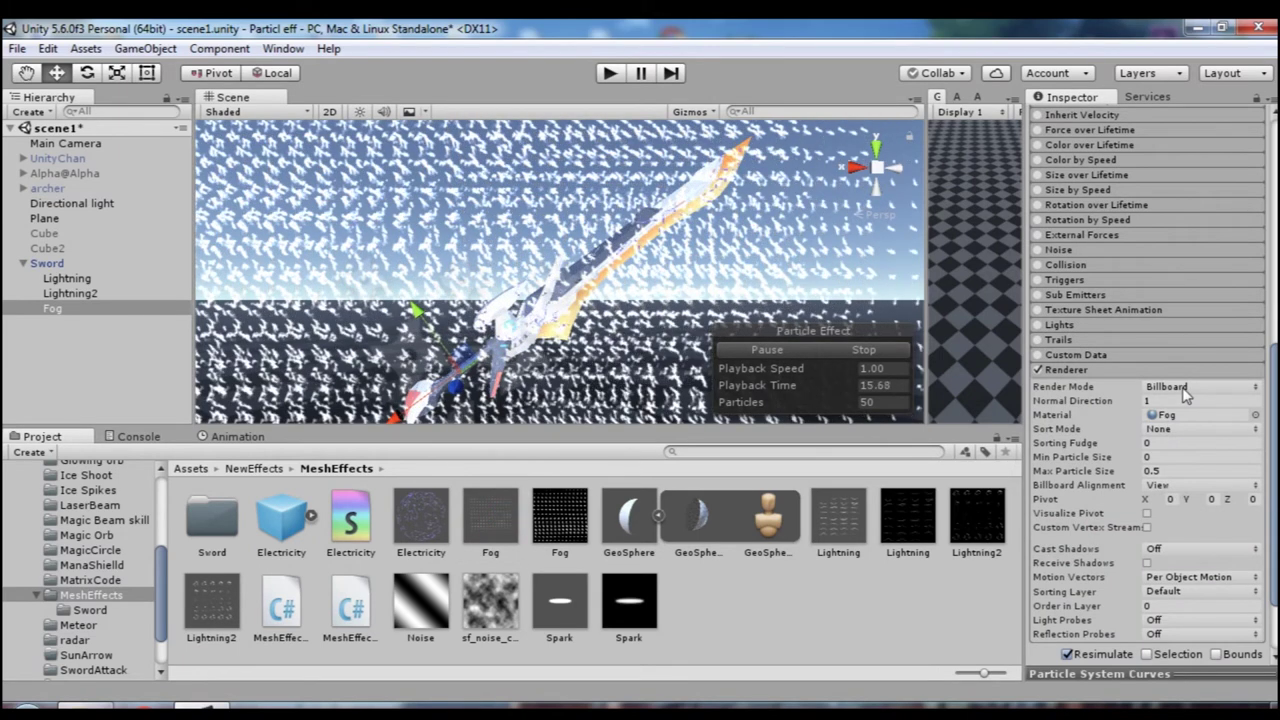
{"action": "left_click", "coordinate": [1180, 471]}
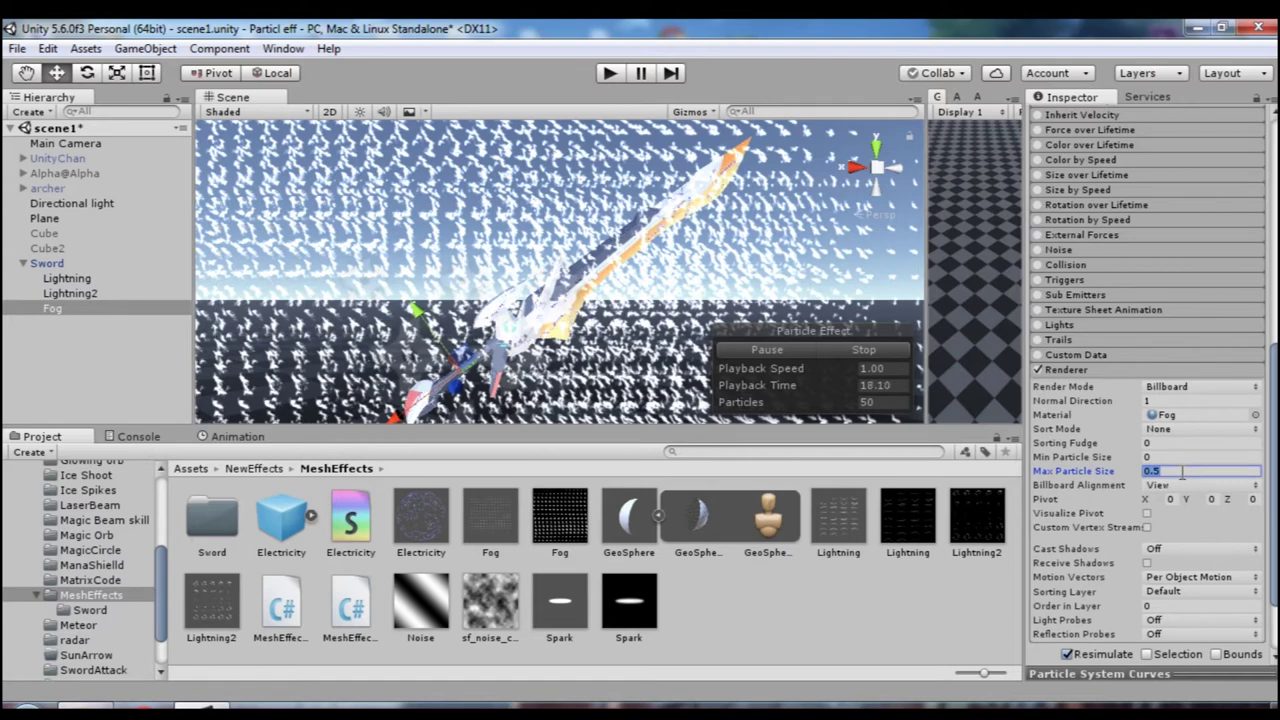
{"action": "type", "text": "1"}
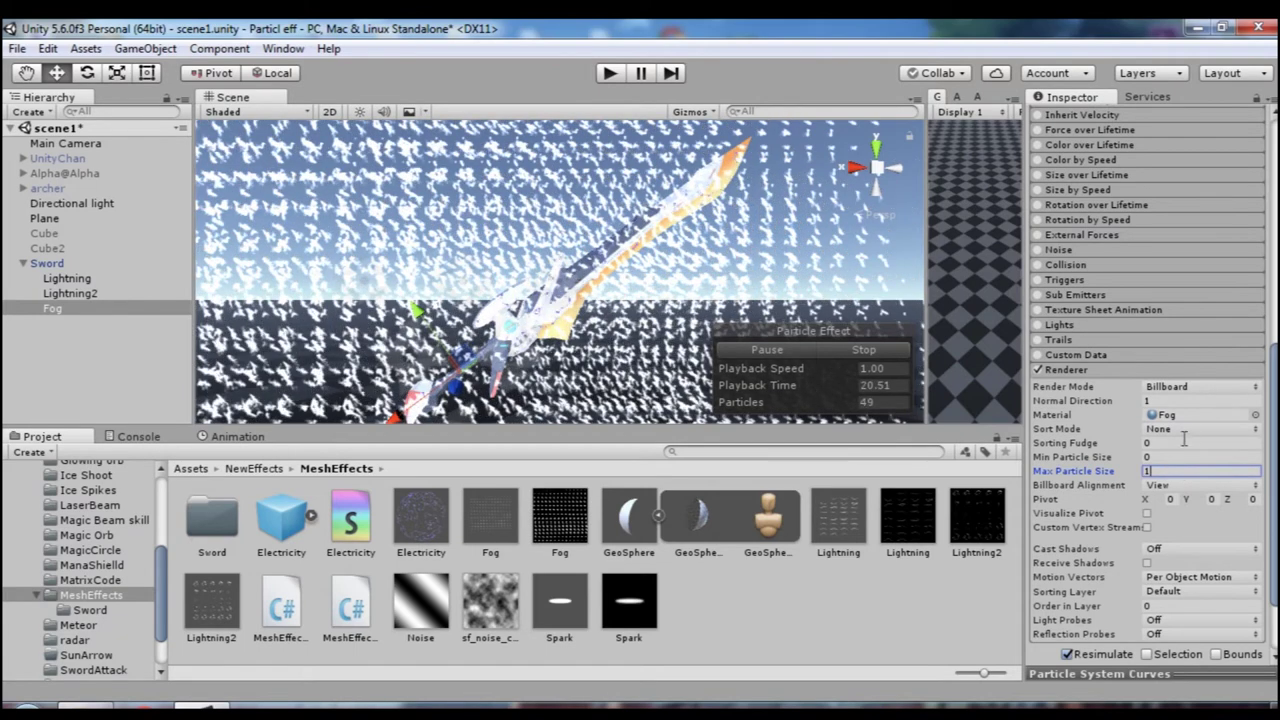
{"action": "left_click", "coordinate": [1176, 443]}
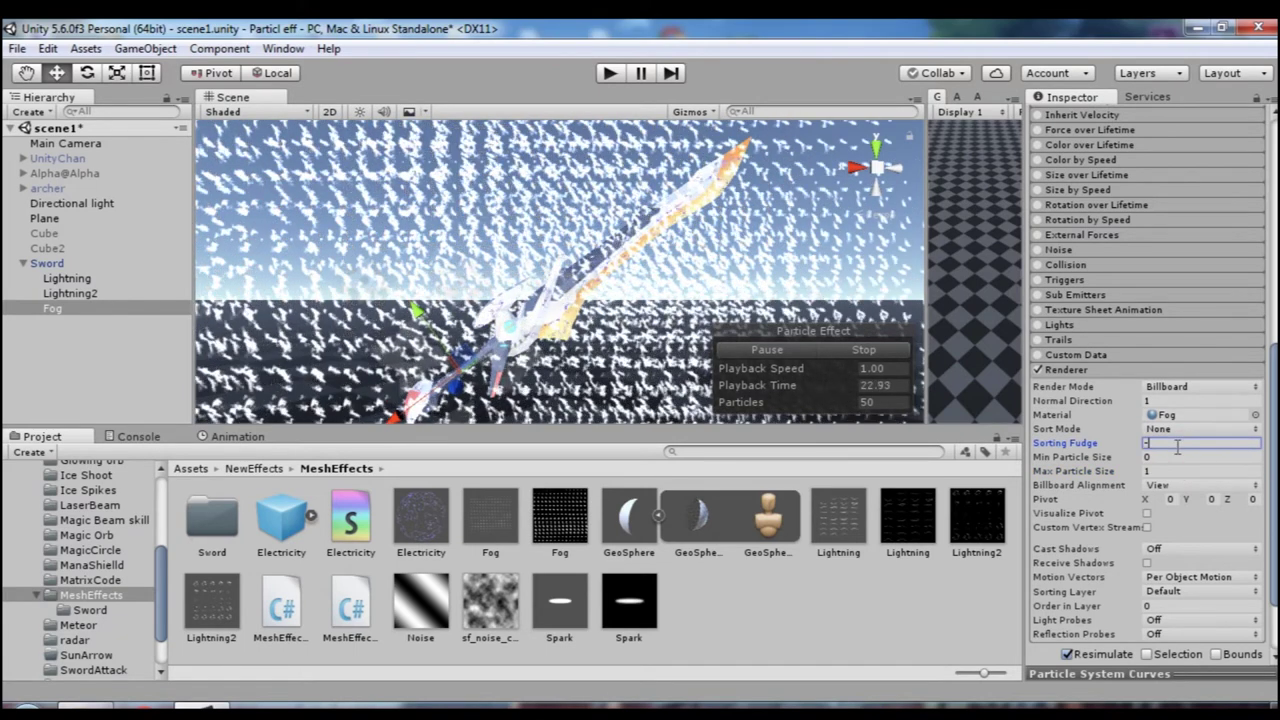
{"action": "type", "text": "-150"}
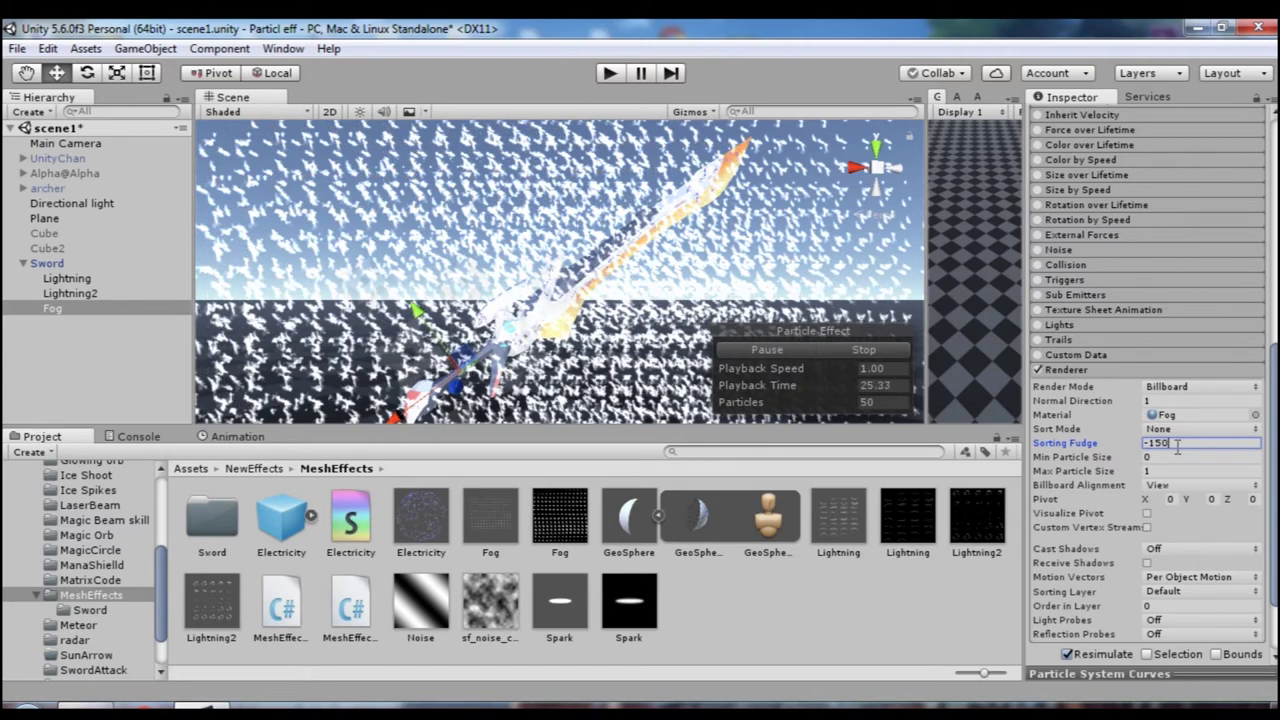
- Enable Fog's Texture Sheet Animation with 14×14 tiles and inspect the Fog texture layout
{"action": "scroll", "coordinate": [1110, 379], "scroll_direction": "up", "scroll_amount": 4}
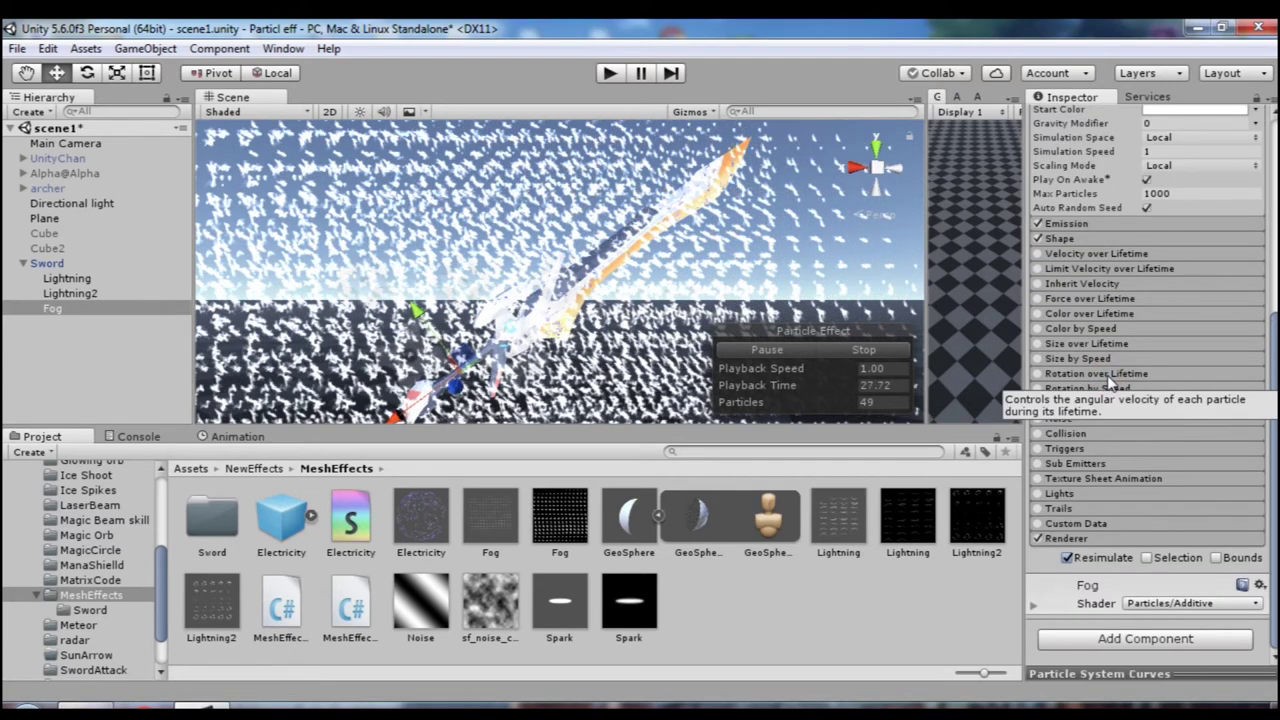
{"action": "scroll", "coordinate": [1090, 410], "scroll_direction": "up", "scroll_amount": 3}
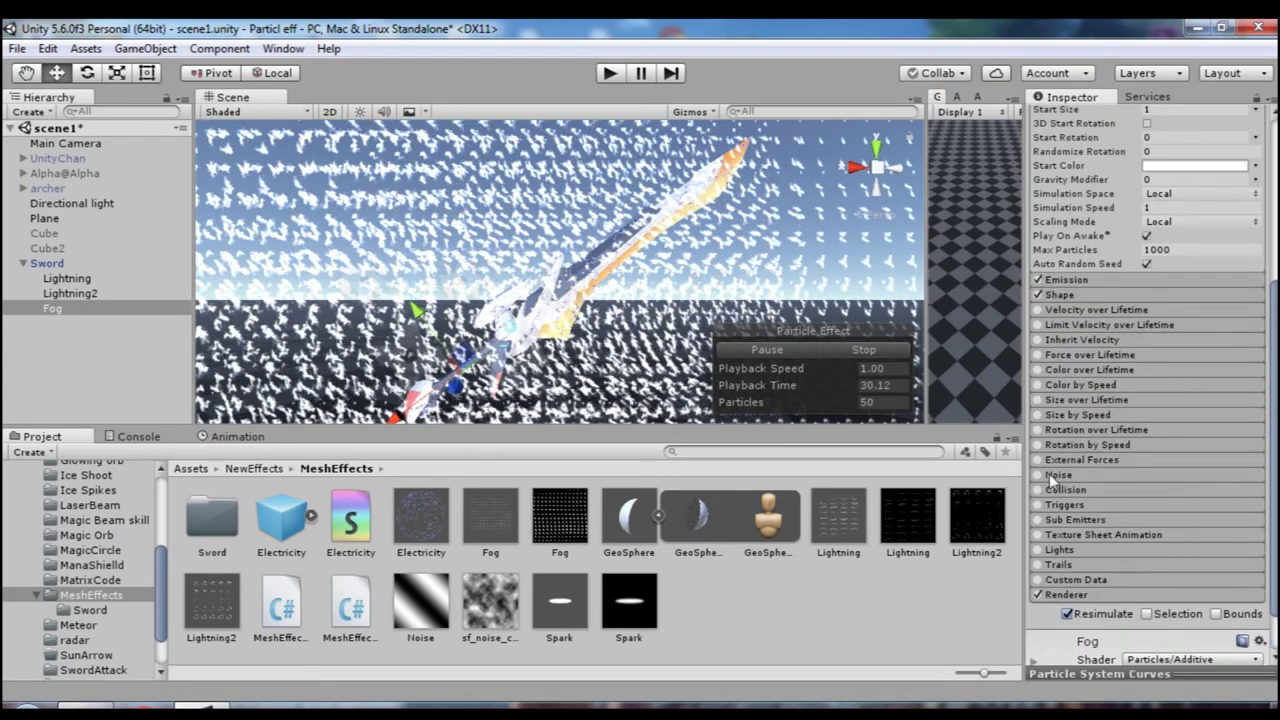
{"action": "left_click", "coordinate": [1038, 535]}
{"action": "left_click", "coordinate": [1093, 535]}
{"action": "left_click", "coordinate": [1158, 552]}
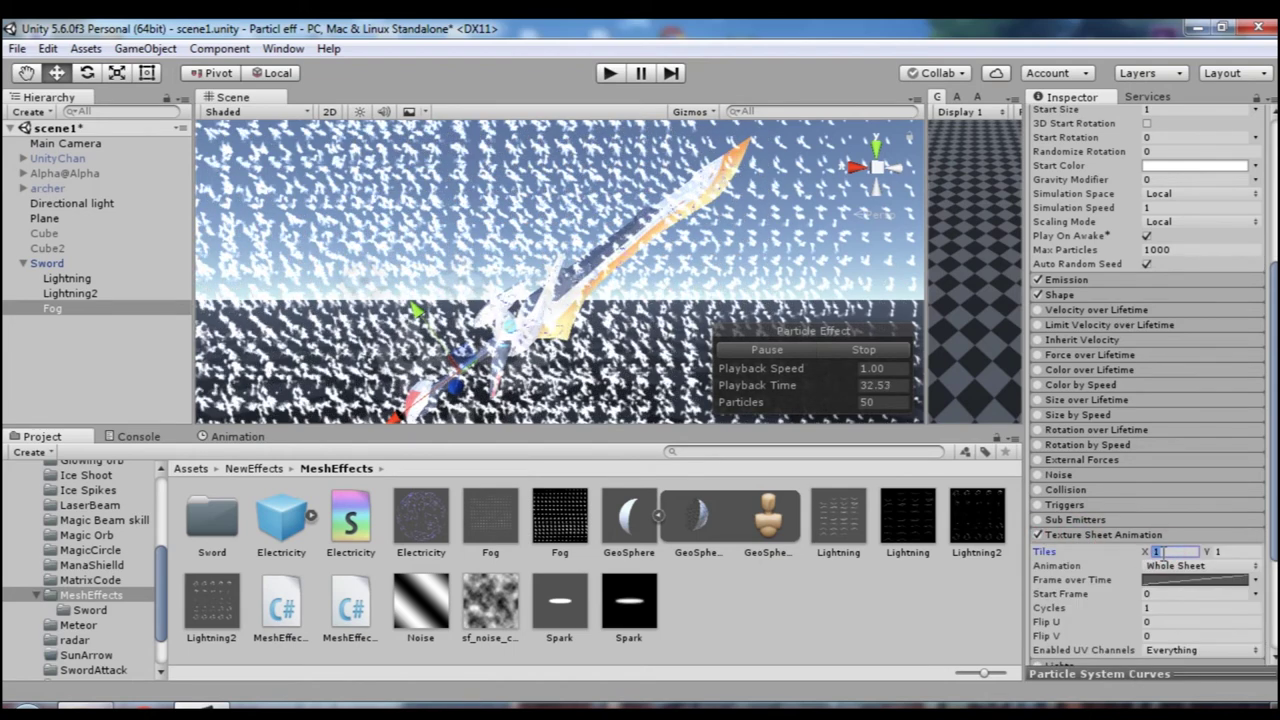
{"action": "type", "text": "14"}
{"action": "key", "text": "Tab"}
{"action": "type", "text": "14"}
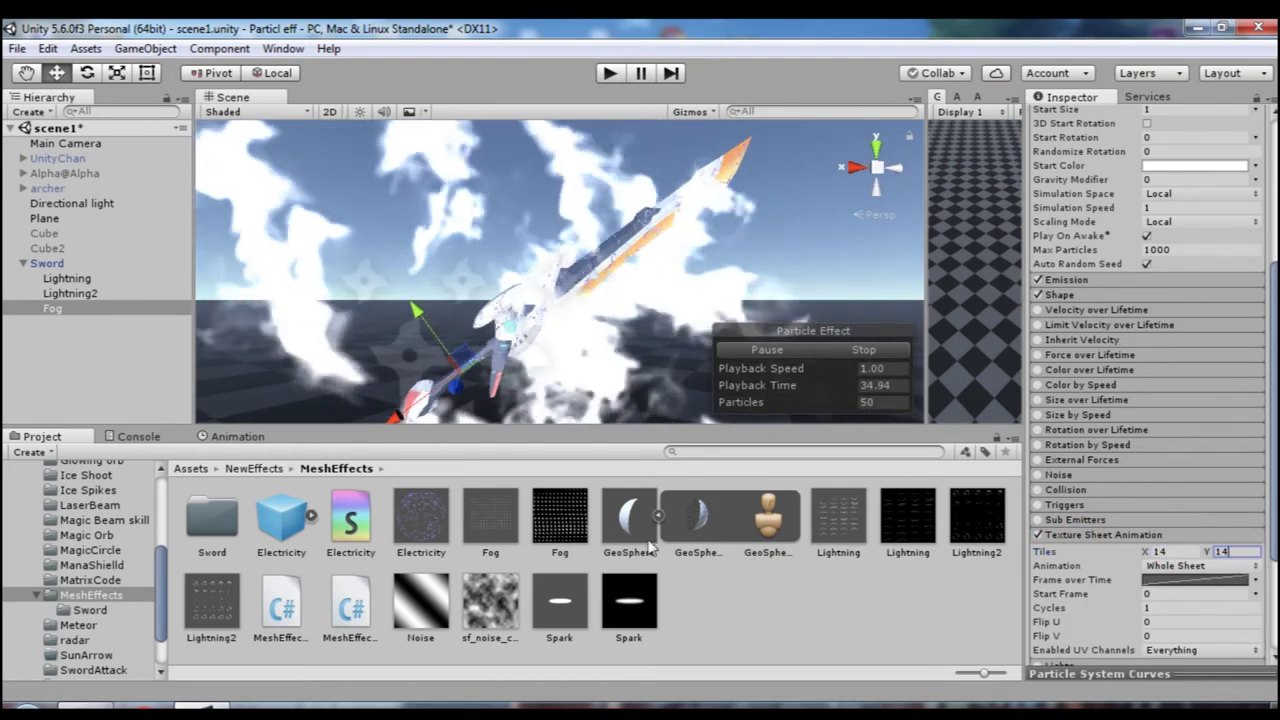
{"action": "double_click", "coordinate": [560, 515]}
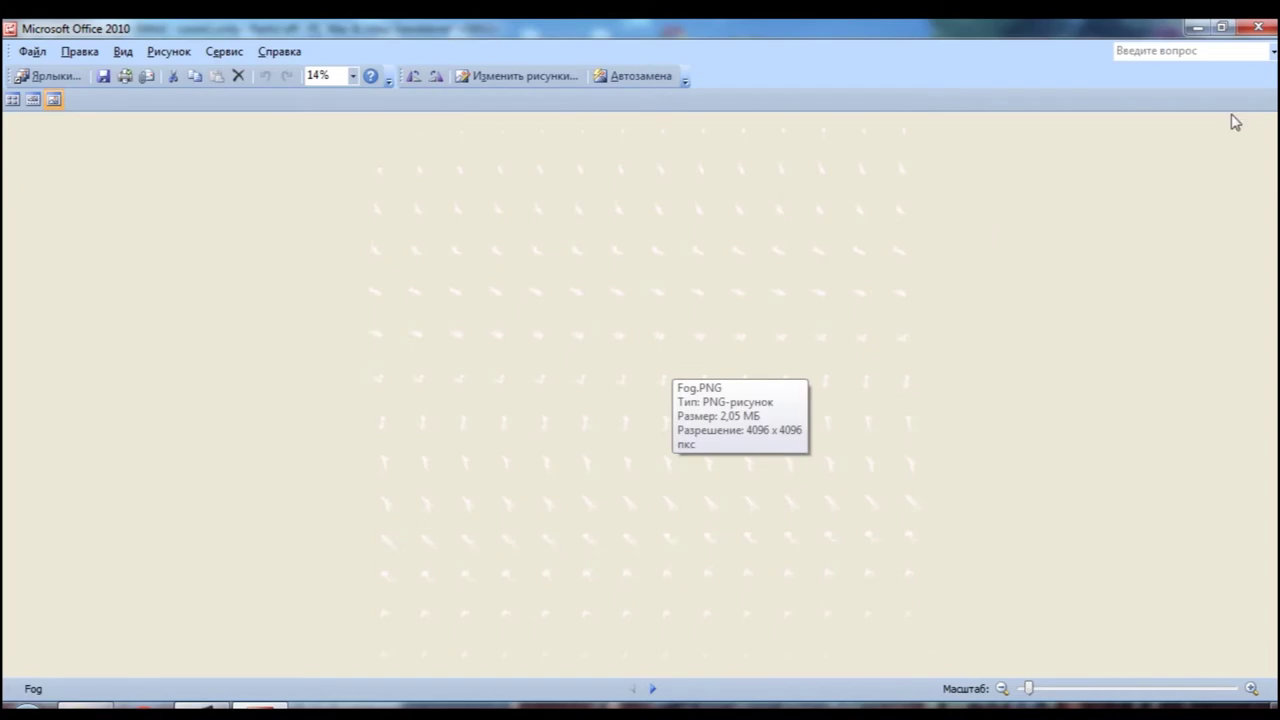
{"action": "left_click", "coordinate": [1266, 27]}
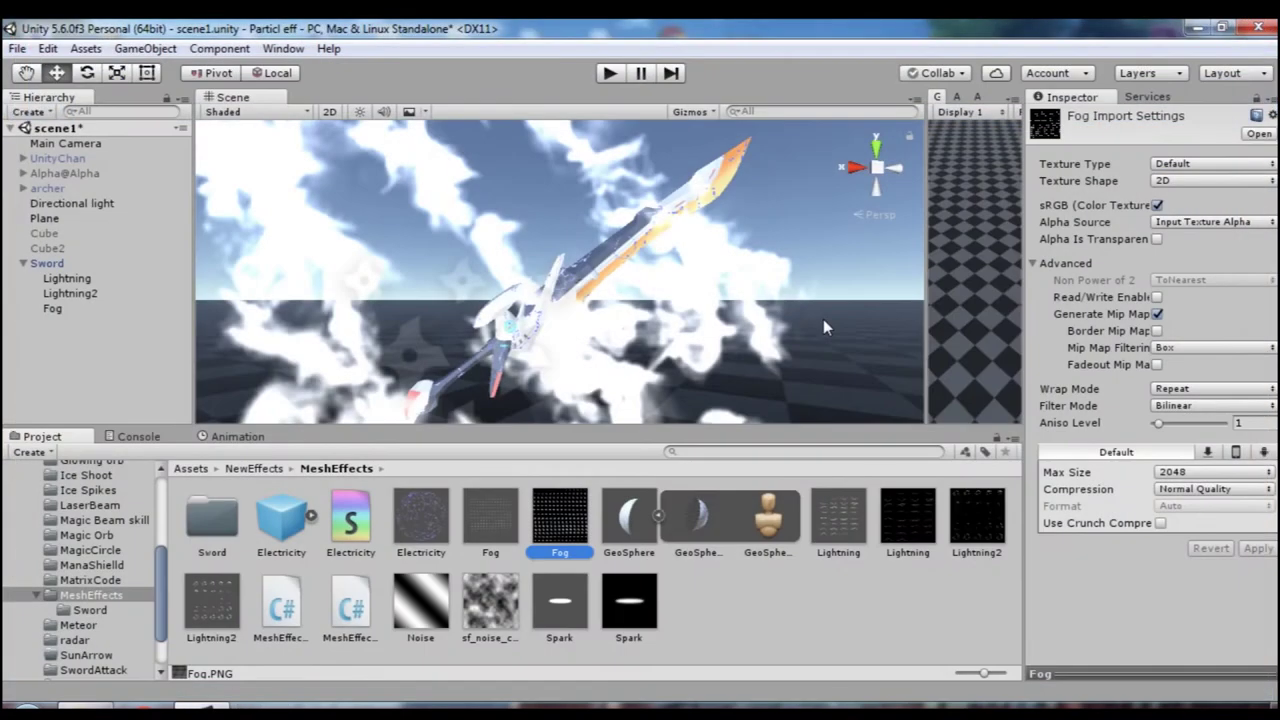
- Set Fog's Shape to Mesh Renderer in Triangle mode, using the Sword as the mesh
{"action": "left_click", "coordinate": [46, 310]}
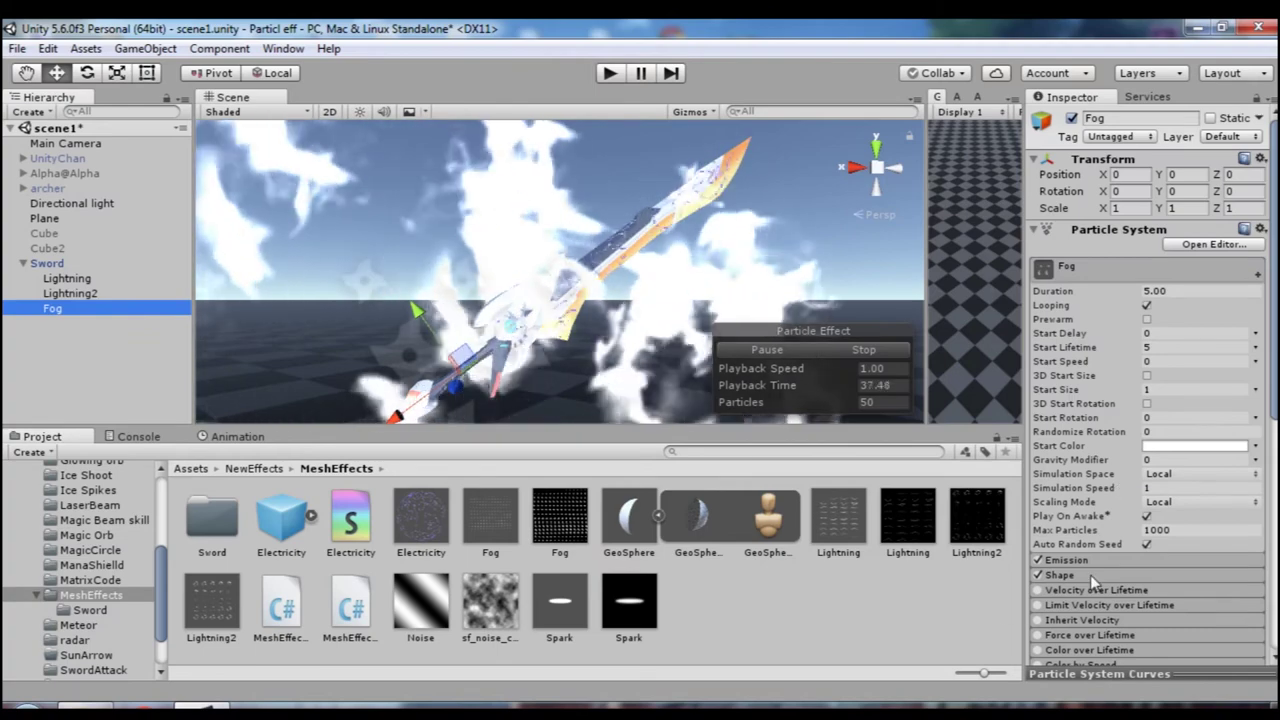
{"action": "left_click", "coordinate": [1090, 575]}
{"action": "scroll", "coordinate": [1100, 520], "scroll_direction": "down", "scroll_amount": 3}
{"action": "left_click", "coordinate": [1168, 480]}
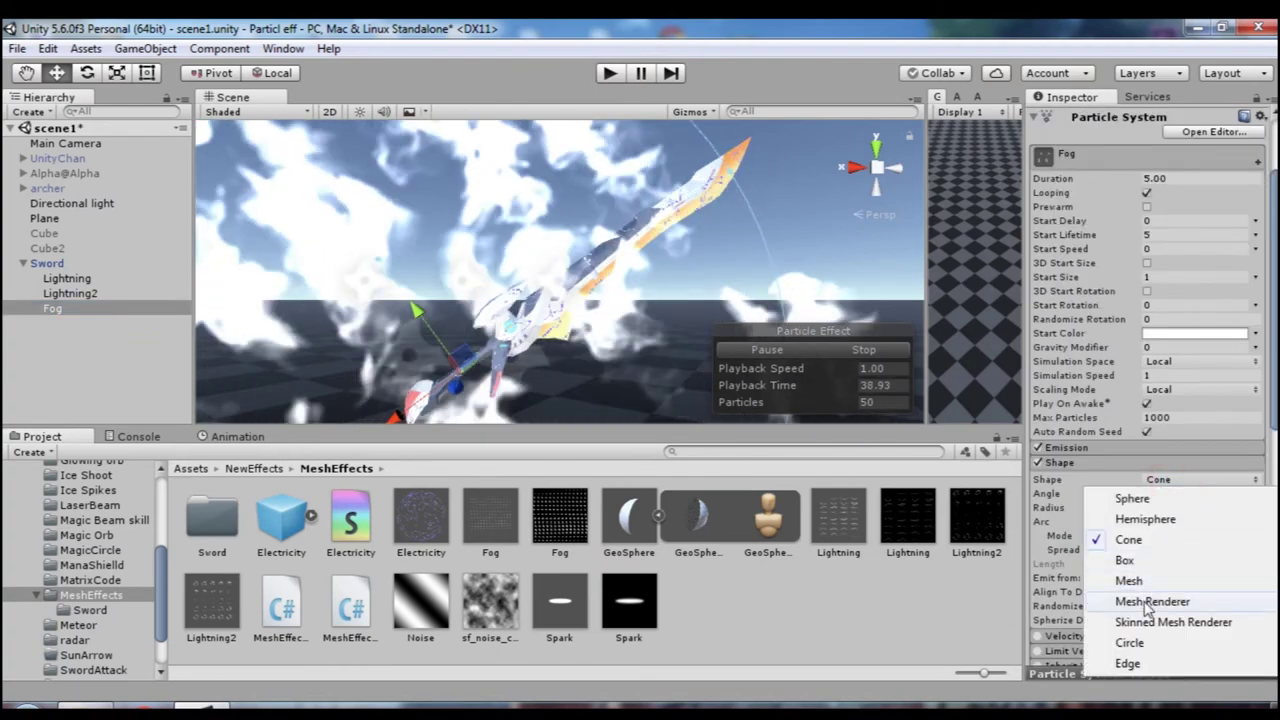
{"action": "left_click", "coordinate": [1150, 602]}
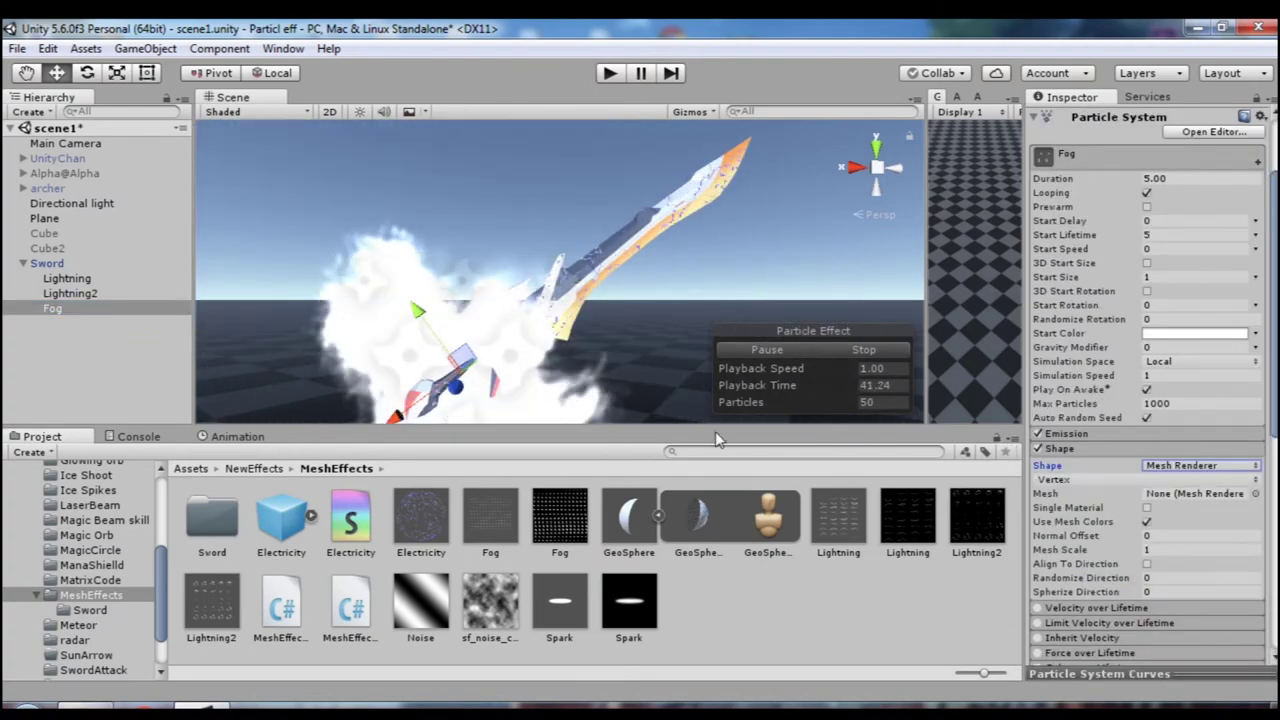
{"action": "left_click", "coordinate": [1057, 482]}
{"action": "left_click", "coordinate": [1070, 538]}
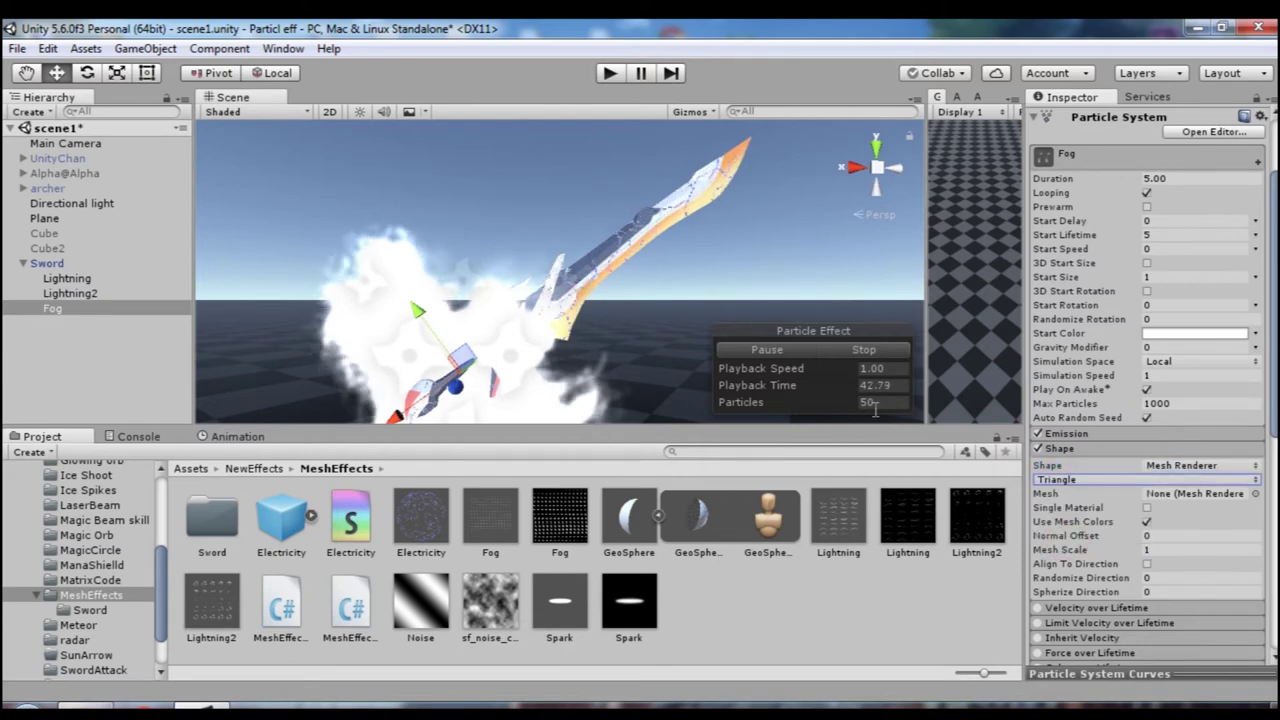
{"action": "left_click_drag", "start_coordinate": [78, 311], "coordinate": [1165, 494]}
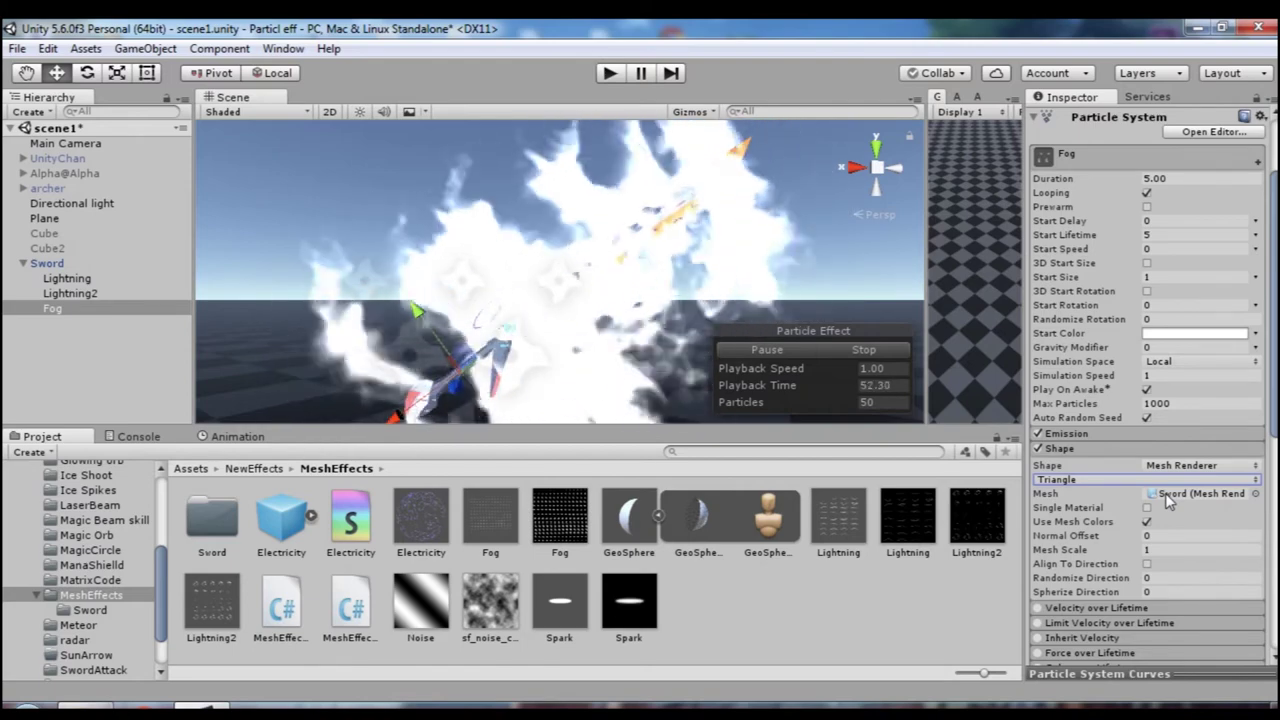
- Randomize Fog's start lifetime between 4 and 5
{"action": "left_click", "coordinate": [1092, 447]}
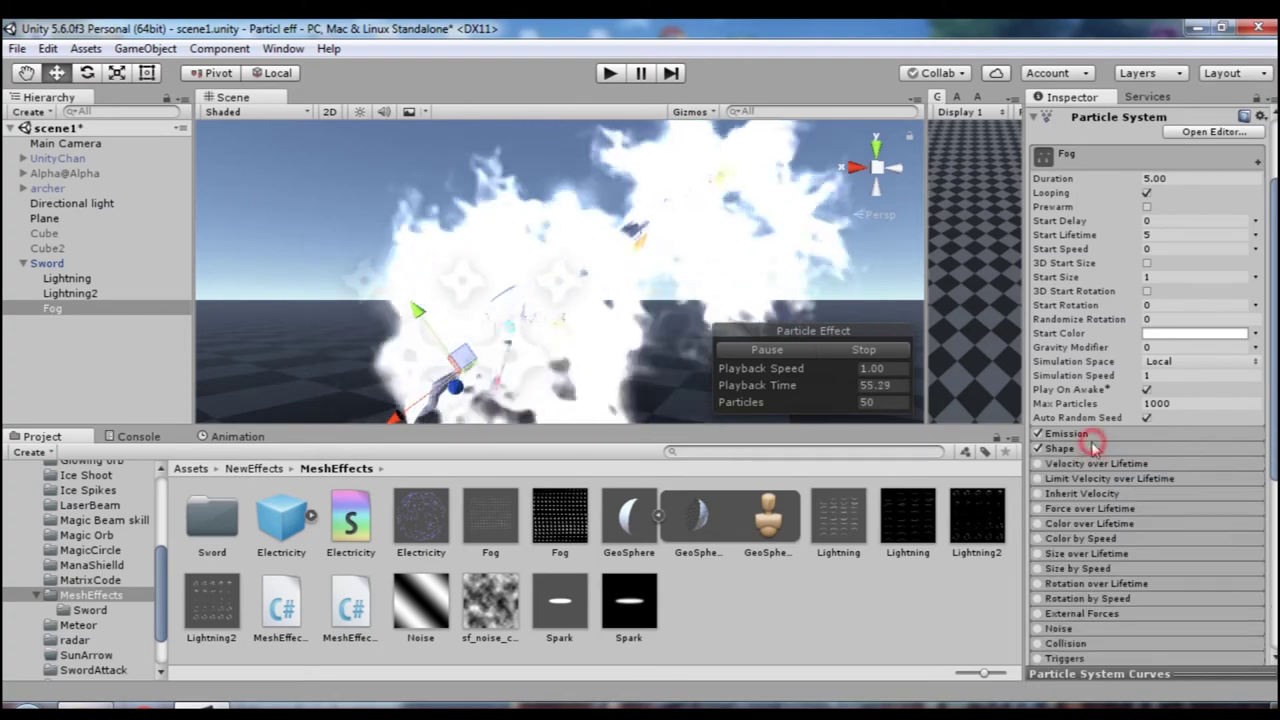
{"action": "left_click", "coordinate": [1158, 231]}
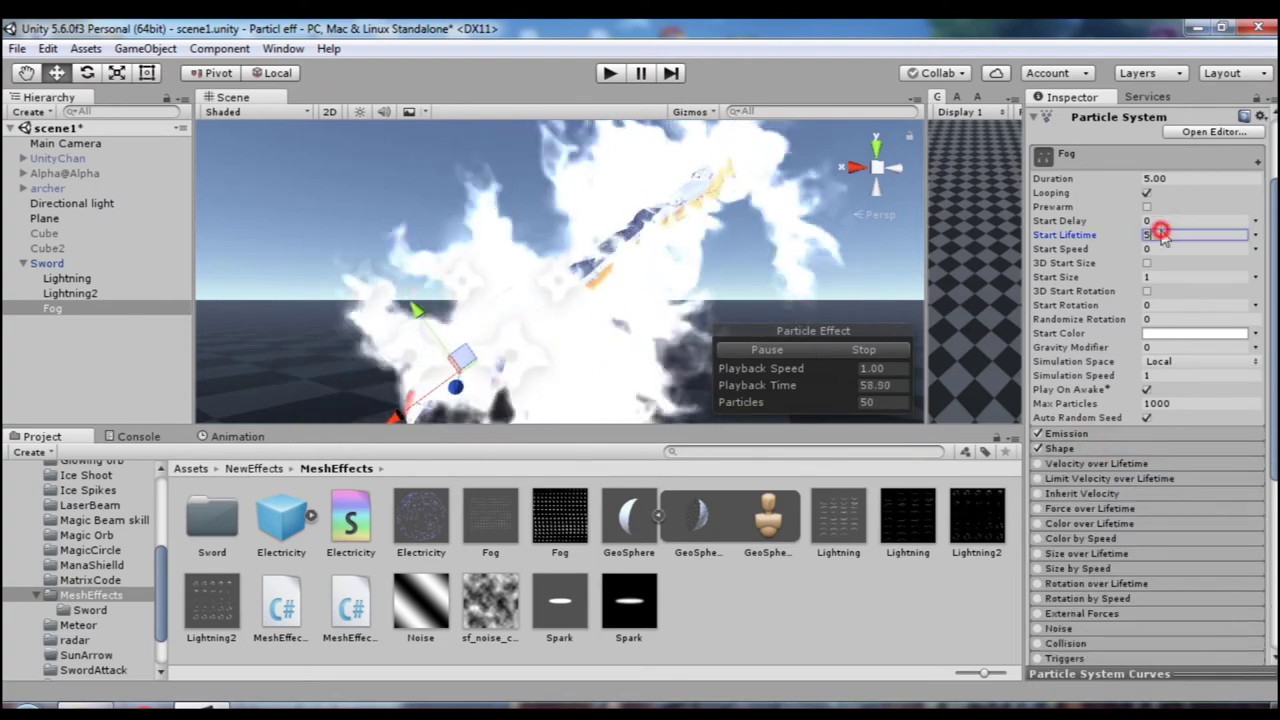
{"action": "left_click", "coordinate": [1255, 236]}
{"action": "left_click", "coordinate": [1149, 295]}
{"action": "left_click", "coordinate": [1160, 235]}
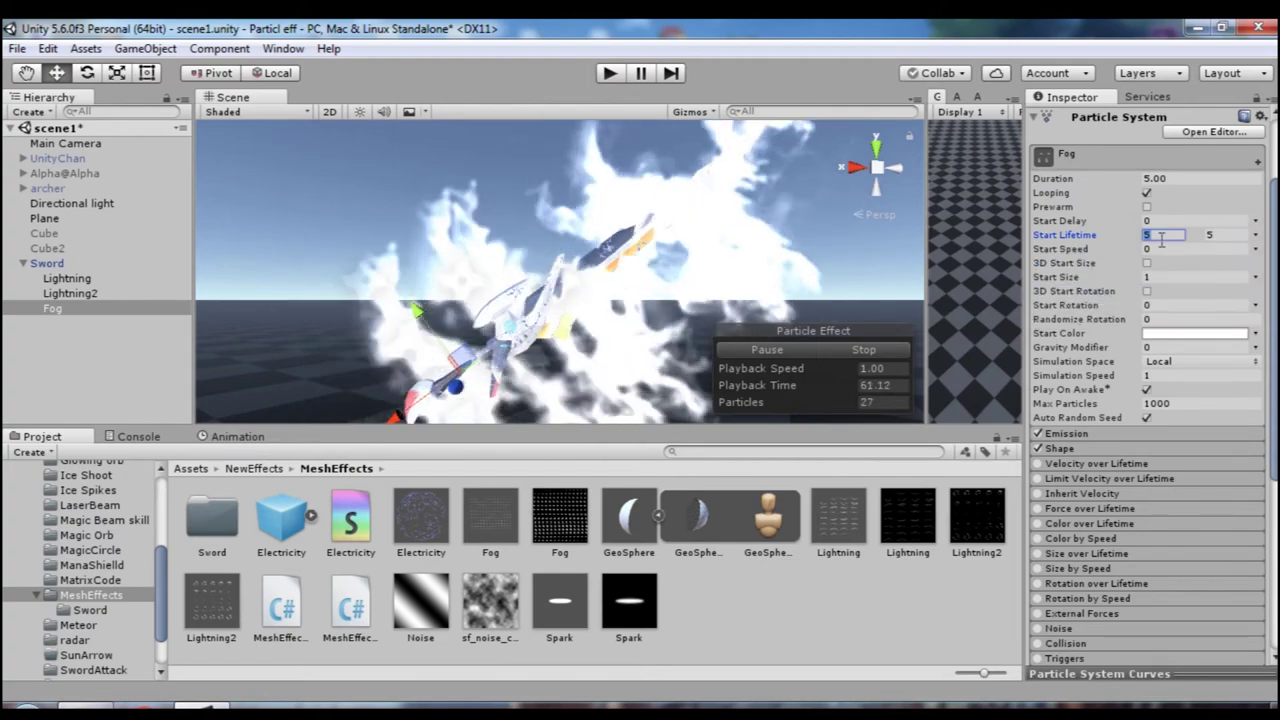
{"action": "type", "text": "4"}
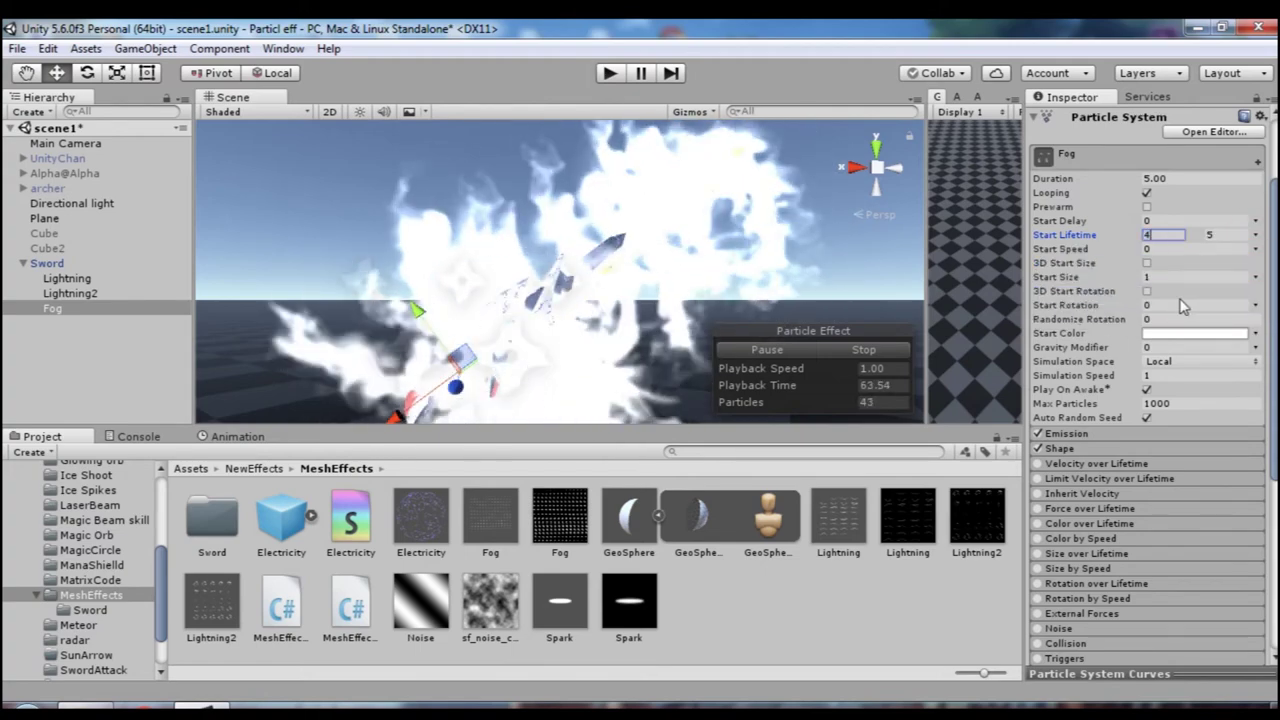
- Randomize Fog's start size between 0.2 and 0.4
{"action": "left_click", "coordinate": [1256, 278]}
{"action": "left_click", "coordinate": [1157, 276]}
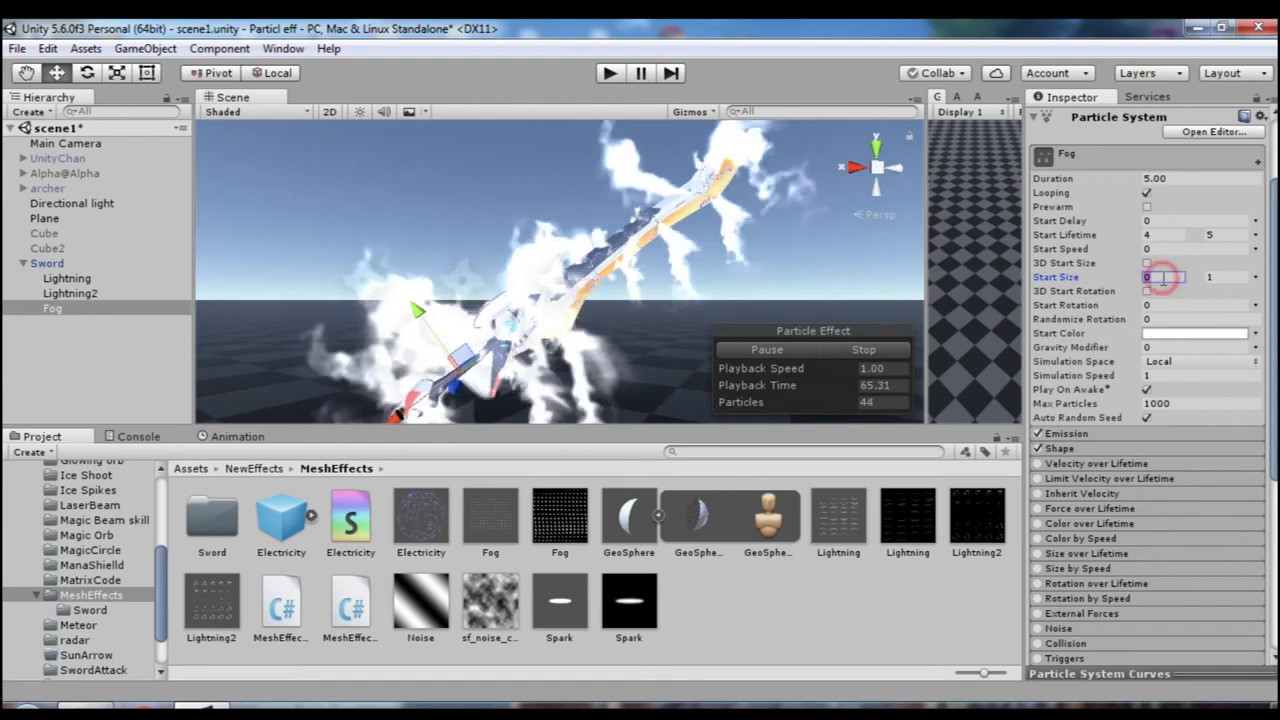
{"action": "type", "text": "0.2"}
{"action": "left_click", "coordinate": [1227, 277]}
{"action": "type", "text": "0"}
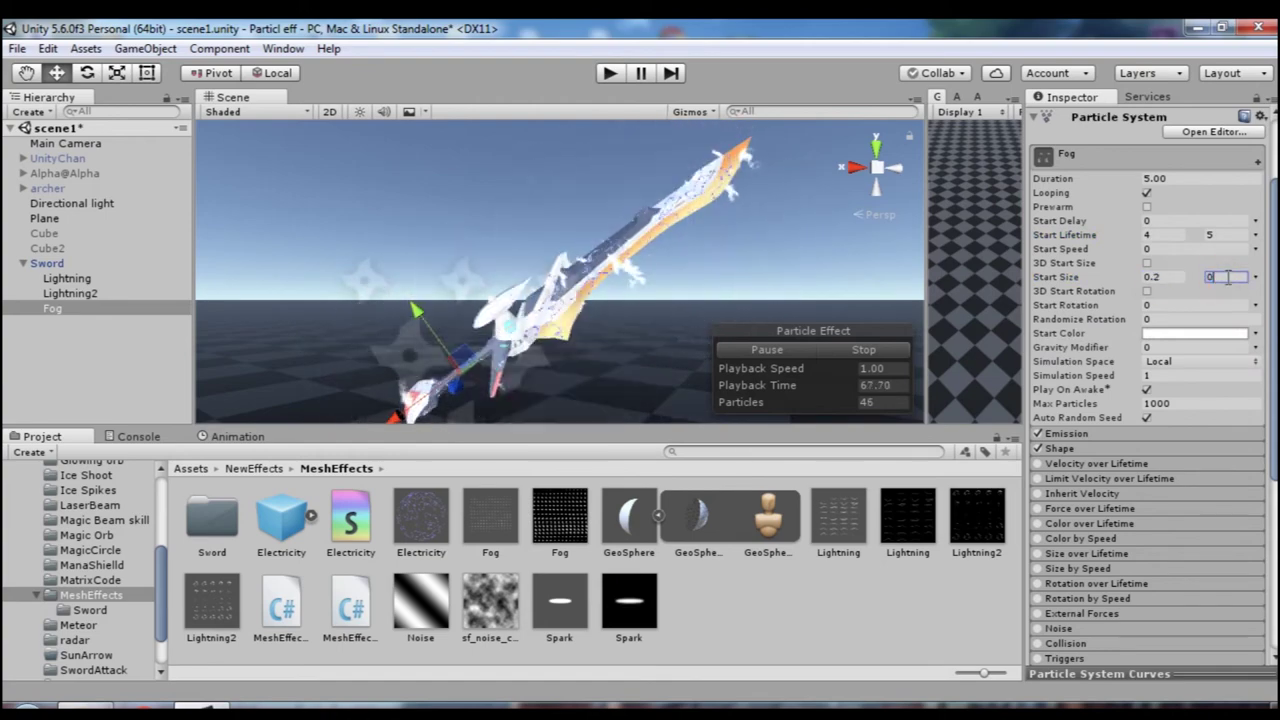
{"action": "type", "text": ".4"}
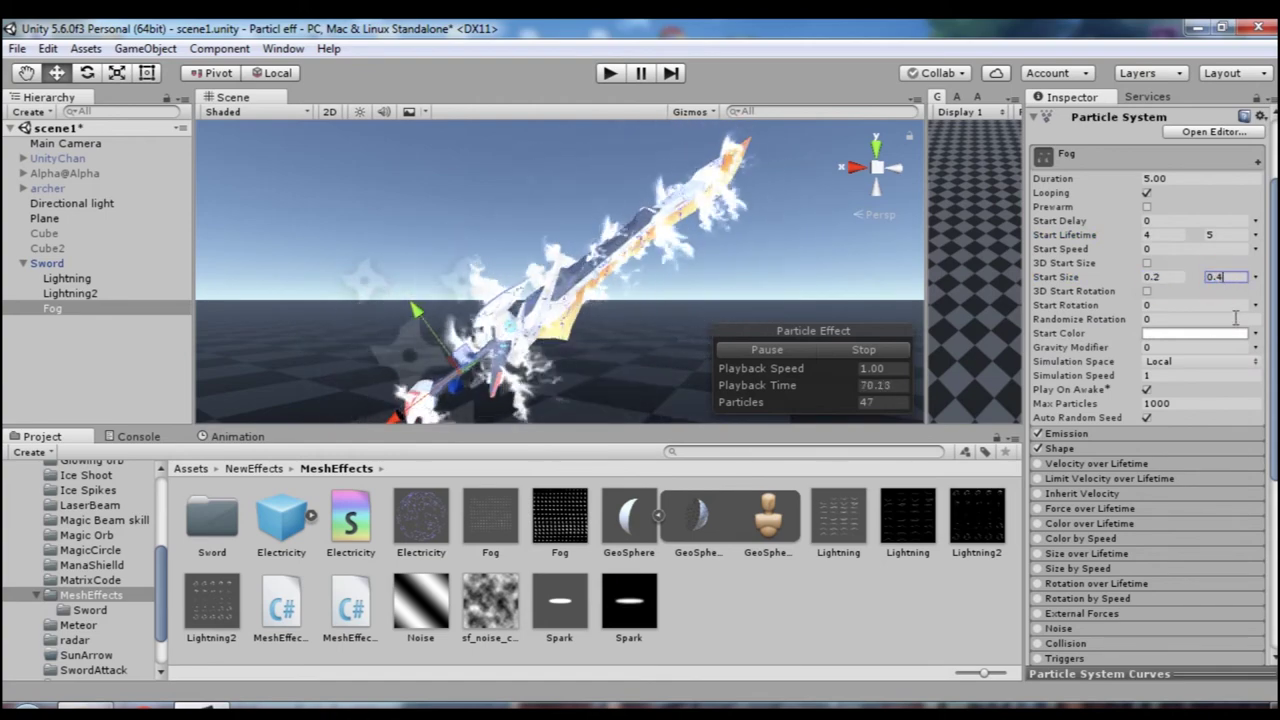
- Randomize Fog's start rotation between 0 and 360
{"action": "left_click", "coordinate": [1254, 305]}
{"action": "left_click", "coordinate": [1150, 365]}
{"action": "left_click", "coordinate": [1216, 305]}
{"action": "type", "text": "360"}
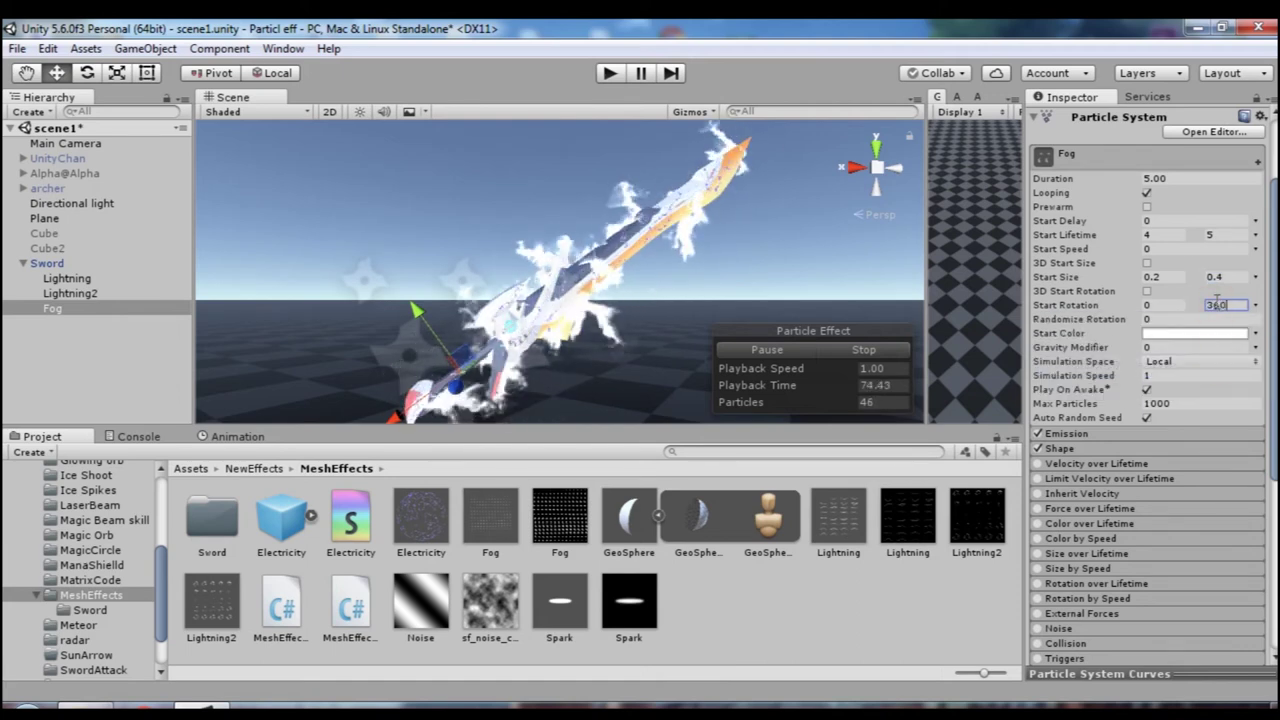
{"action": "left_click", "coordinate": [1194, 334]}
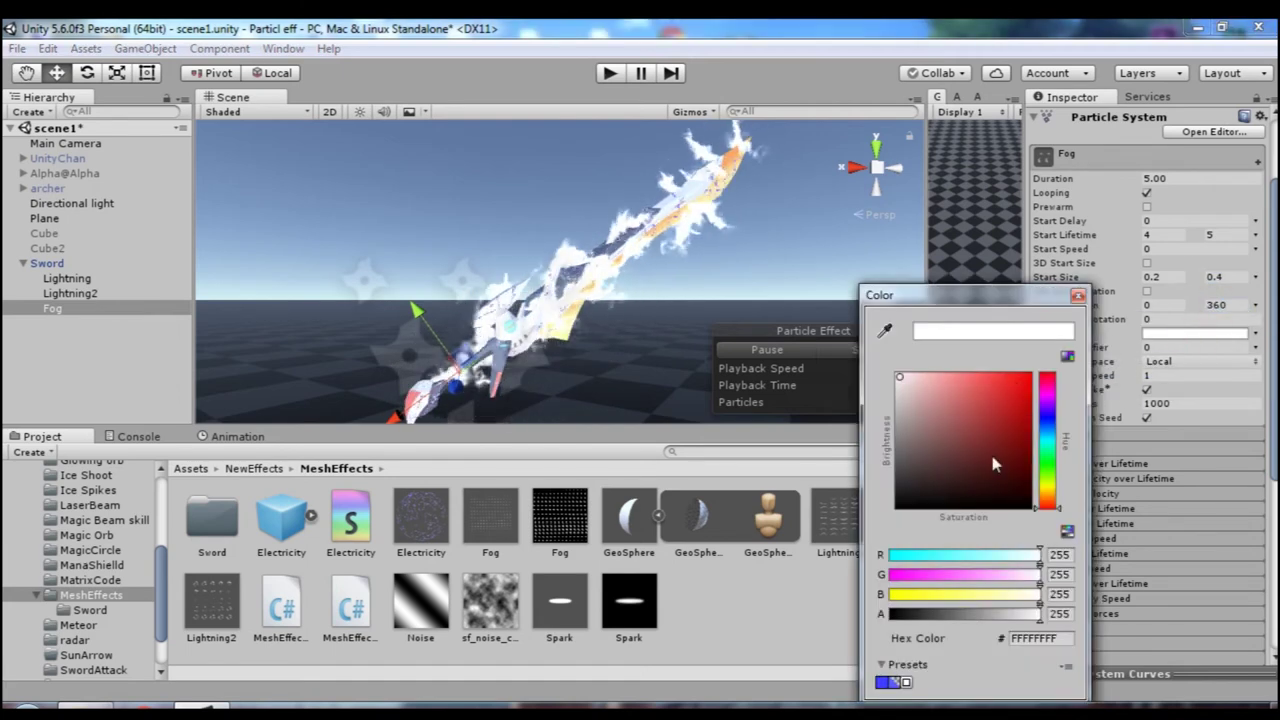
- Pick blue 636BFF as the Fog's start colour
{"action": "left_click", "coordinate": [1050, 412]}
{"action": "left_click", "coordinate": [988, 374]}
{"action": "left_click", "coordinate": [975, 374]}
{"action": "left_click", "coordinate": [1047, 420]}
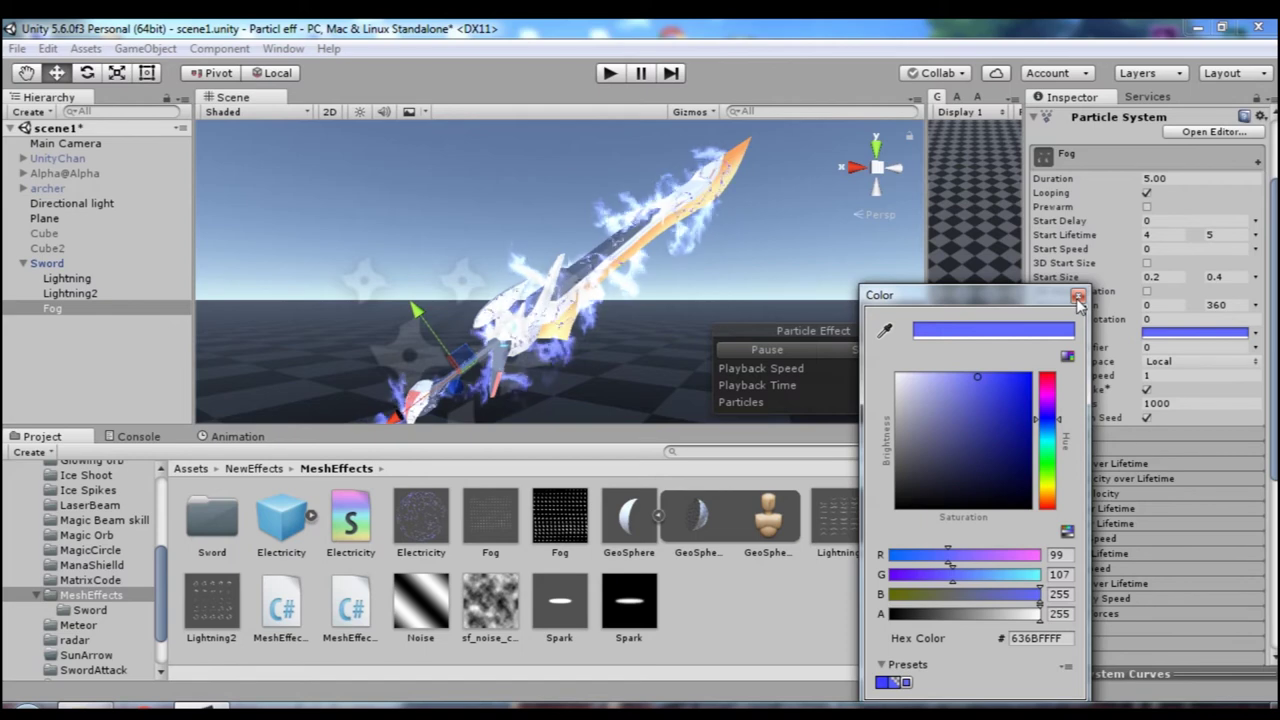
{"action": "left_click", "coordinate": [1077, 296]}
- Lower the Fog start colour's alpha to about 49
{"action": "left_click", "coordinate": [1208, 343]}
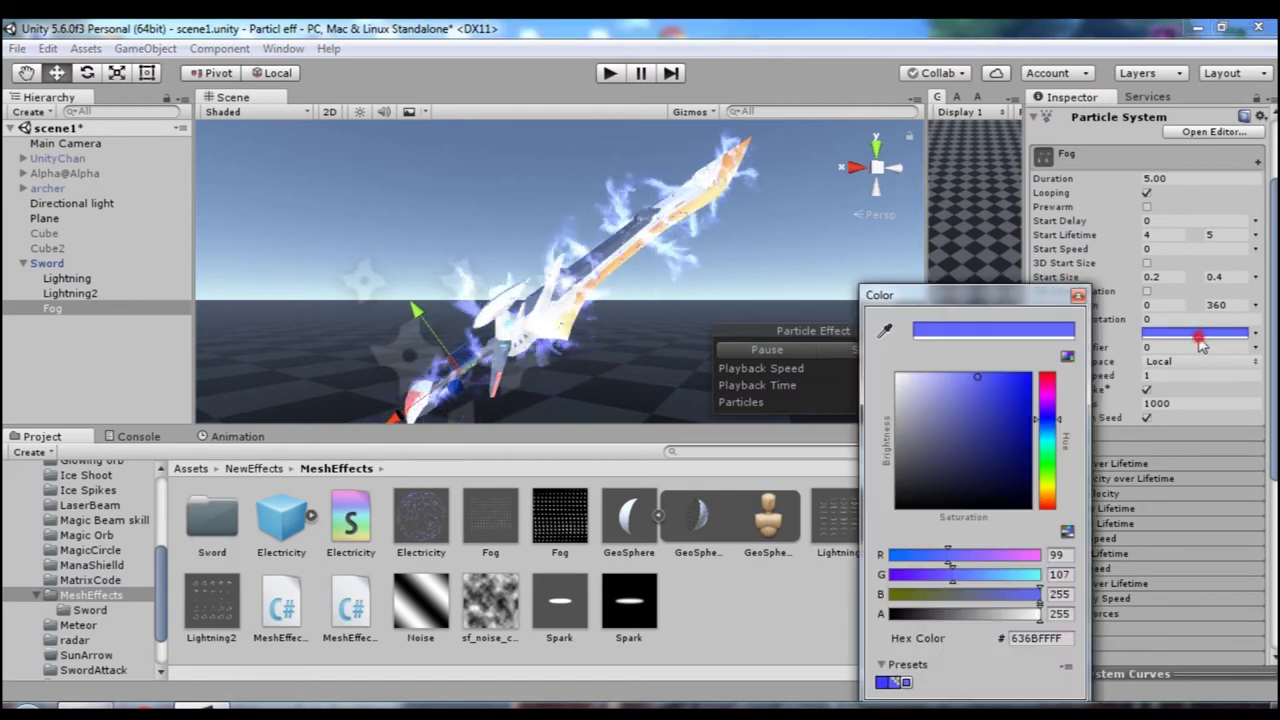
{"action": "left_click_drag", "start_coordinate": [1000, 614], "coordinate": [910, 617]}
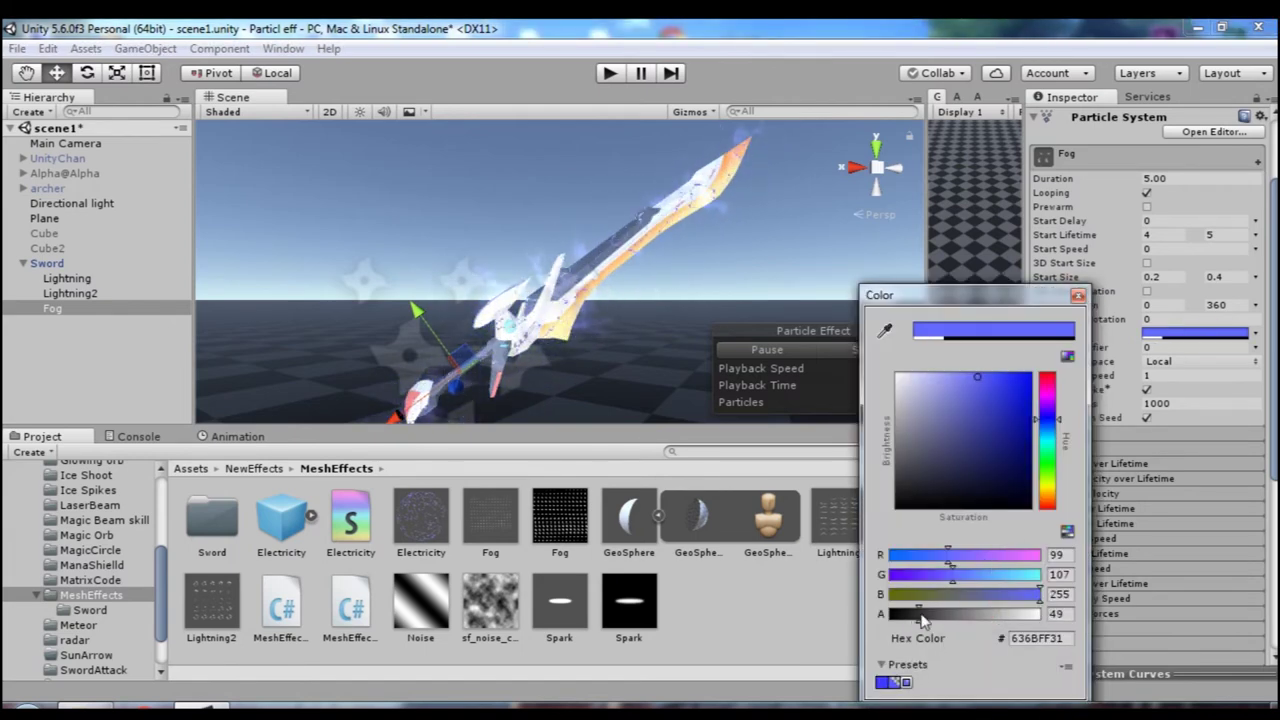
{"action": "left_click", "coordinate": [1078, 297]}
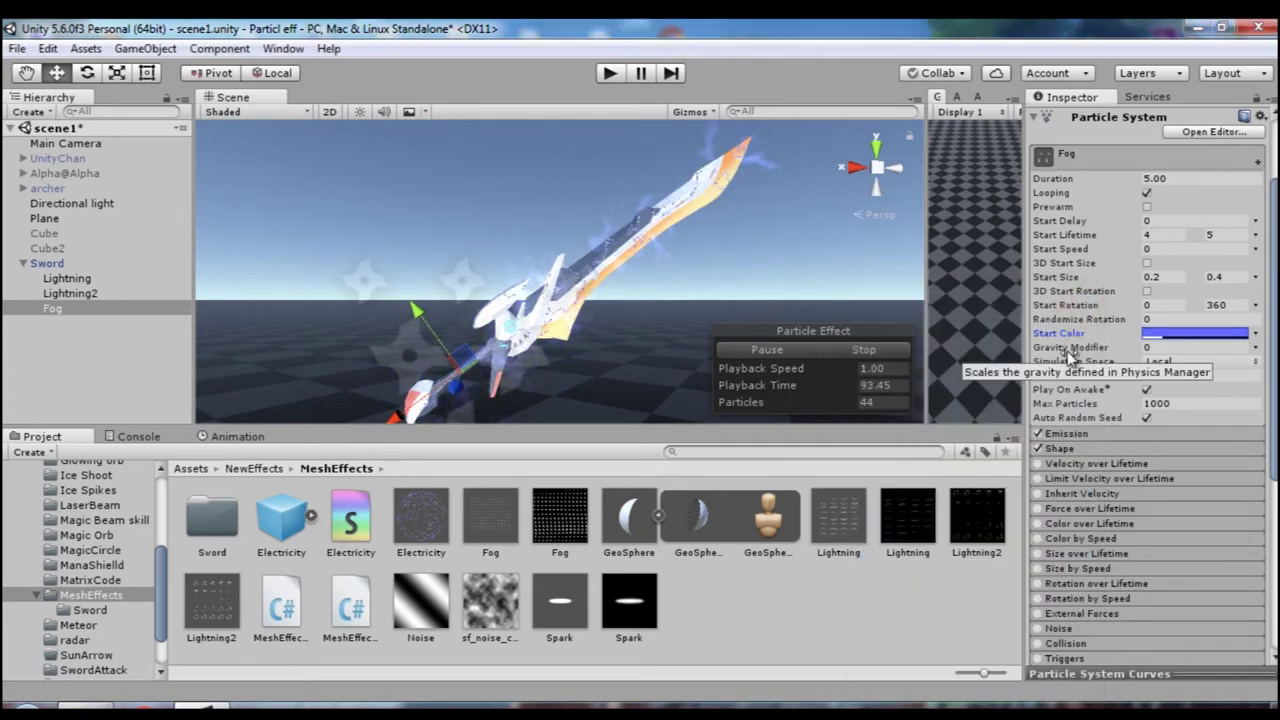
- Keep Fog's emission rate at 50 and enable Size over Lifetime
{"action": "left_click", "coordinate": [1090, 433]}
{"action": "left_click", "coordinate": [1170, 450]}
{"action": "type", "text": "0"}
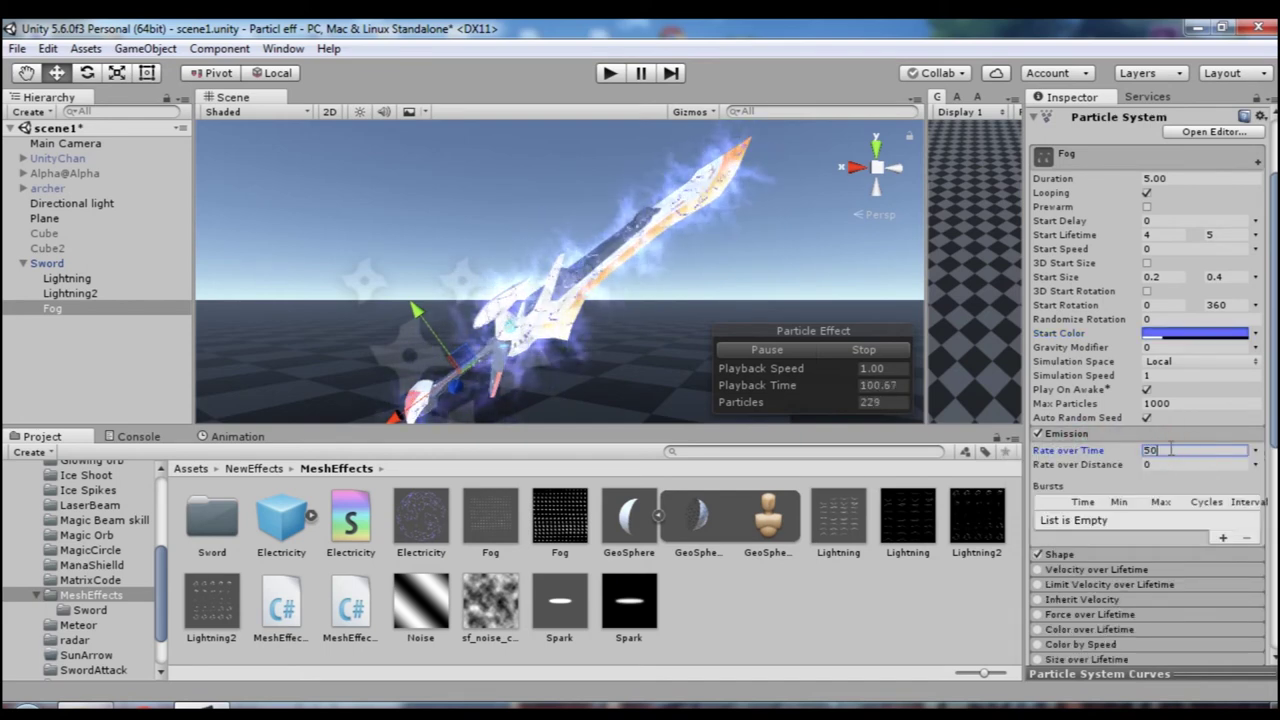
{"action": "scroll", "coordinate": [1170, 452], "scroll_direction": "down", "scroll_amount": 3}
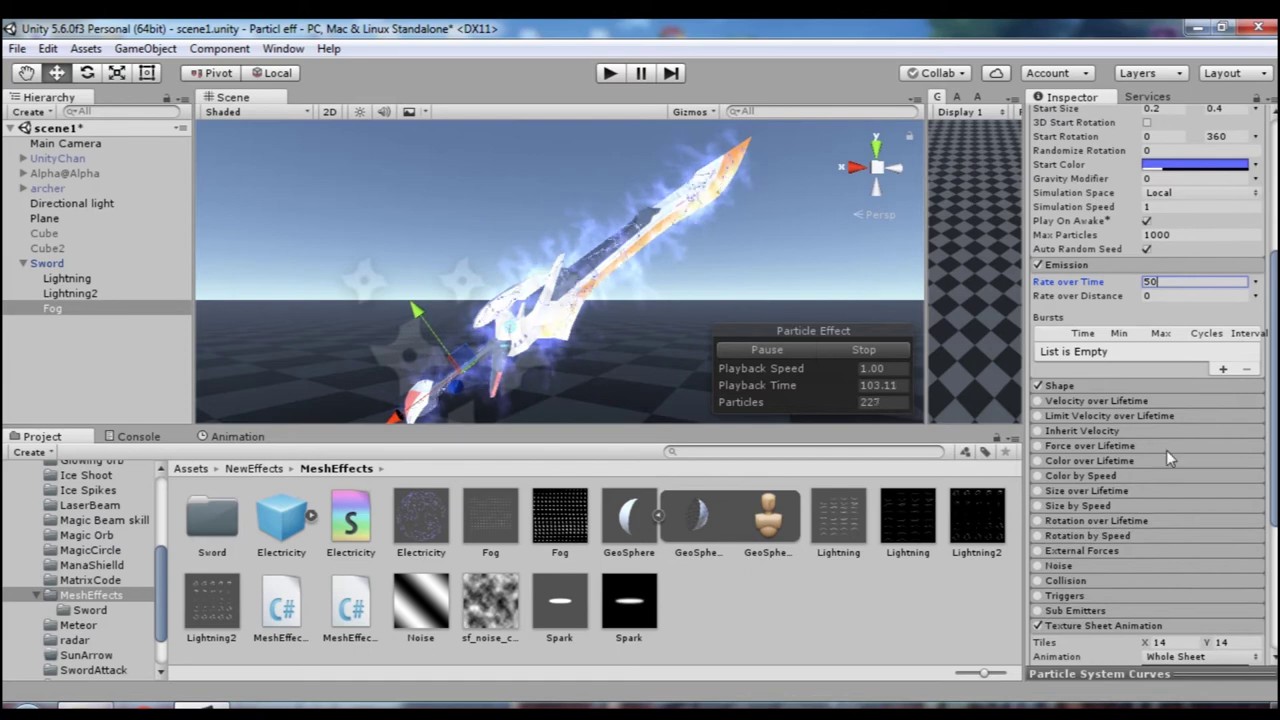
{"action": "left_click", "coordinate": [1093, 491]}
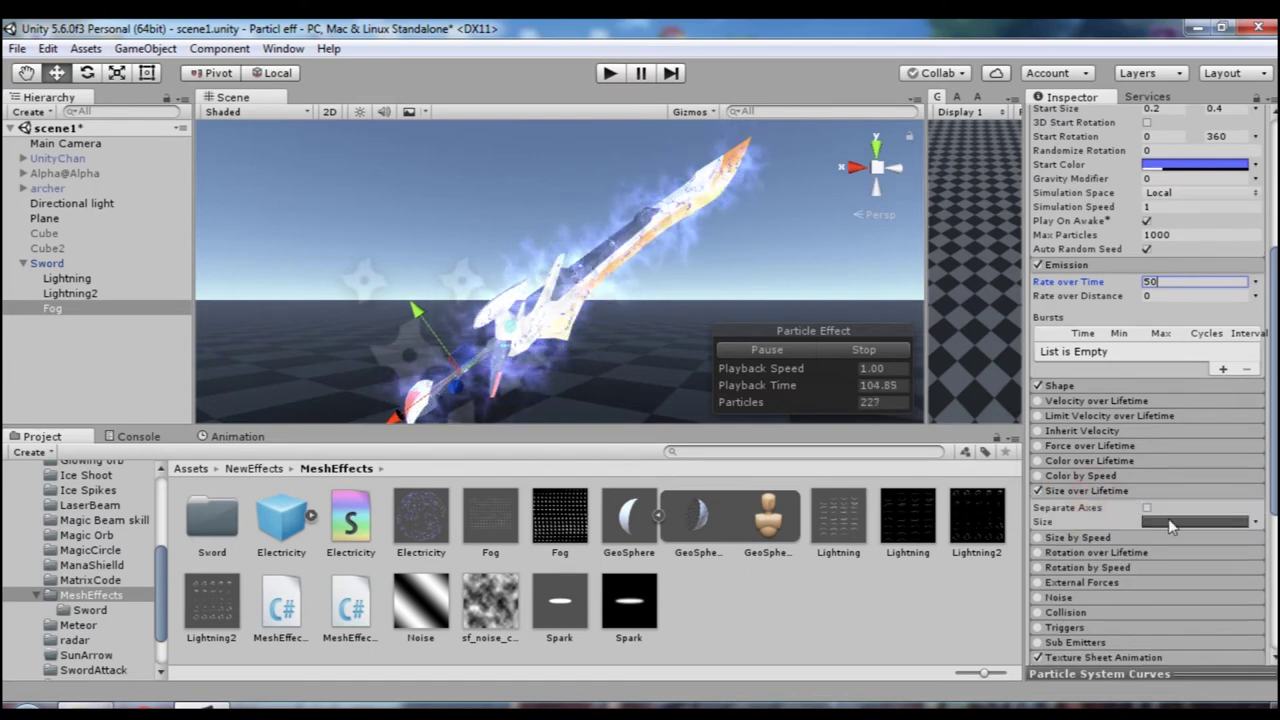
{"action": "left_click", "coordinate": [1117, 673]}
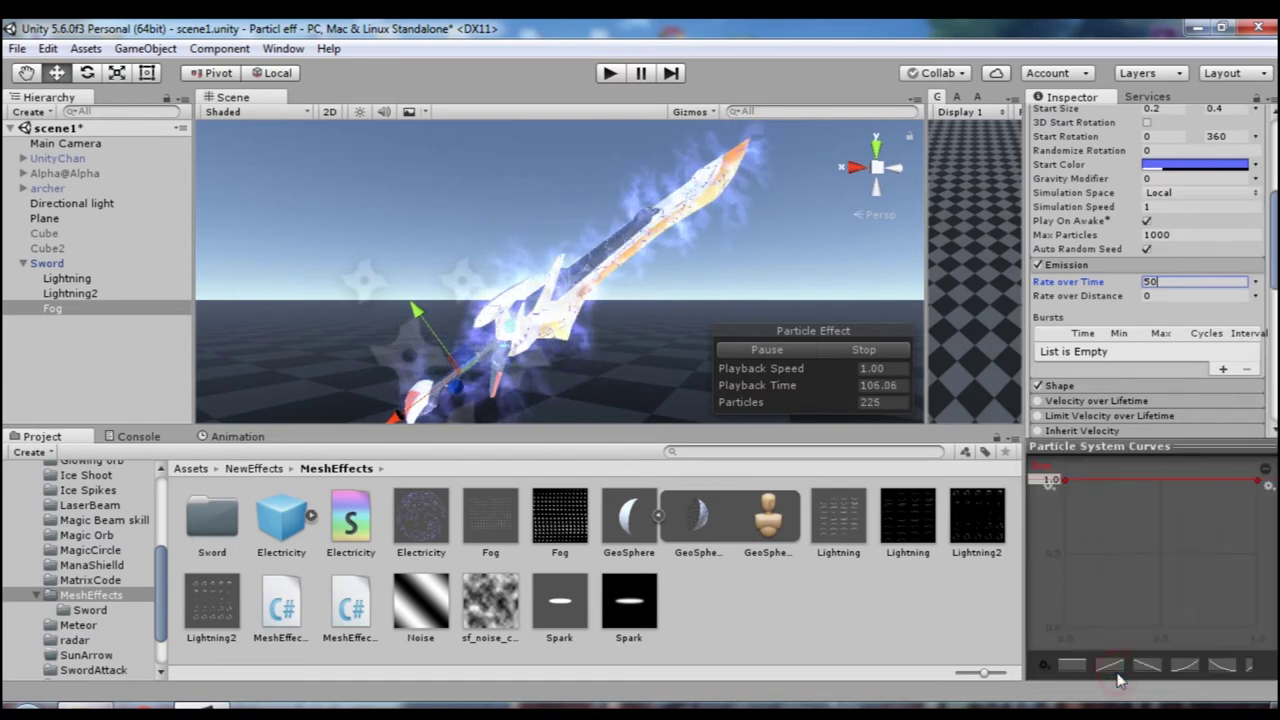
{"action": "left_click", "coordinate": [1066, 480]}
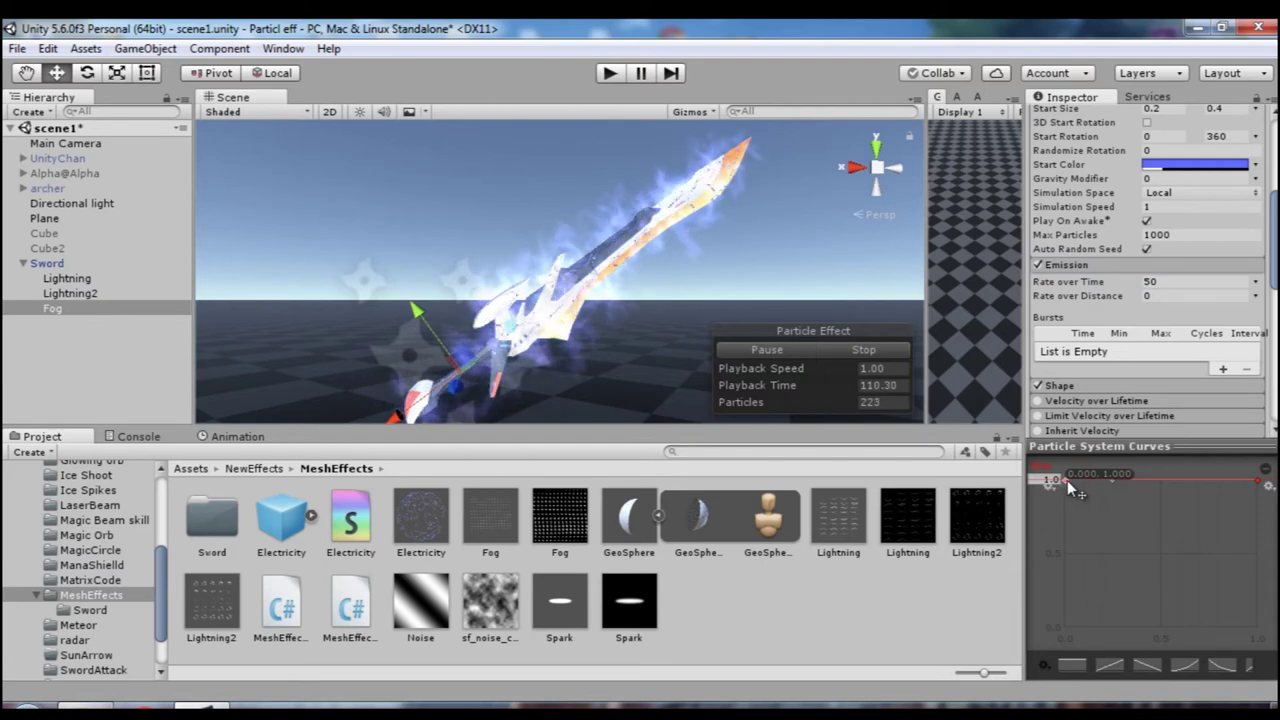
- Shape Fog's size curve to rise from zero, peak, and fall back to zero
{"action": "left_click", "coordinate": [1095, 481]}
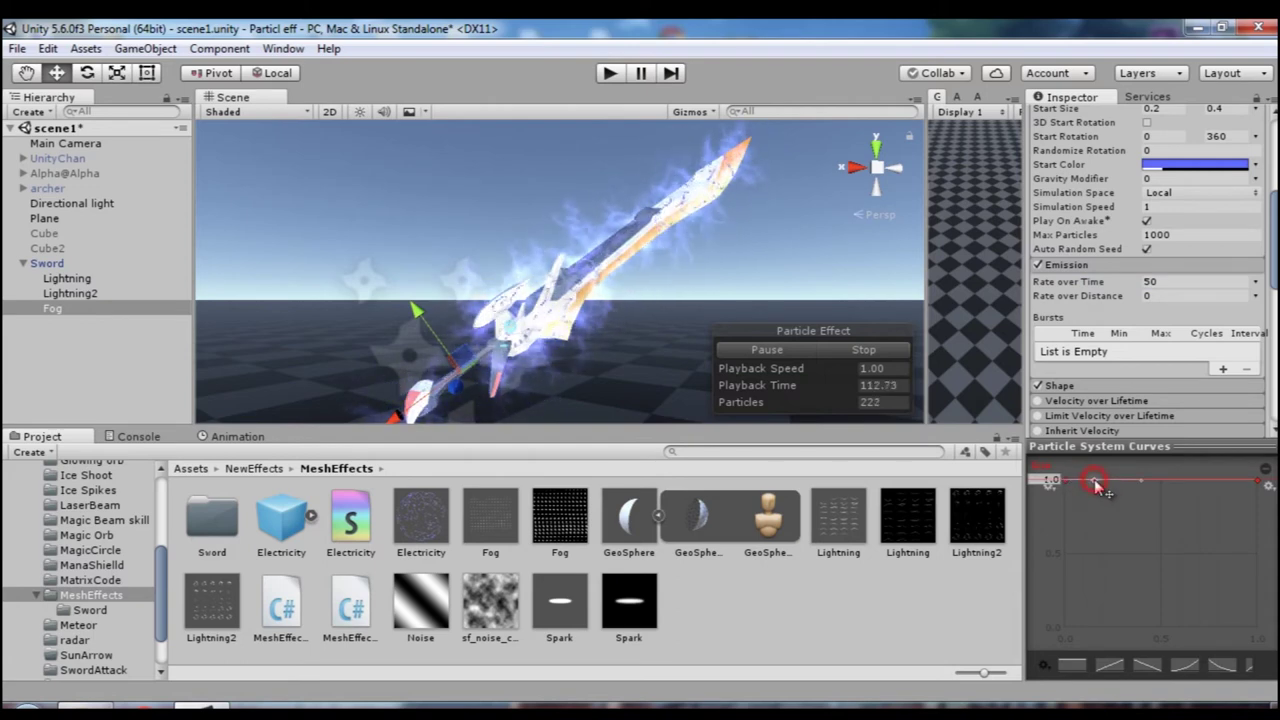
{"action": "double_click", "coordinate": [1205, 481]}
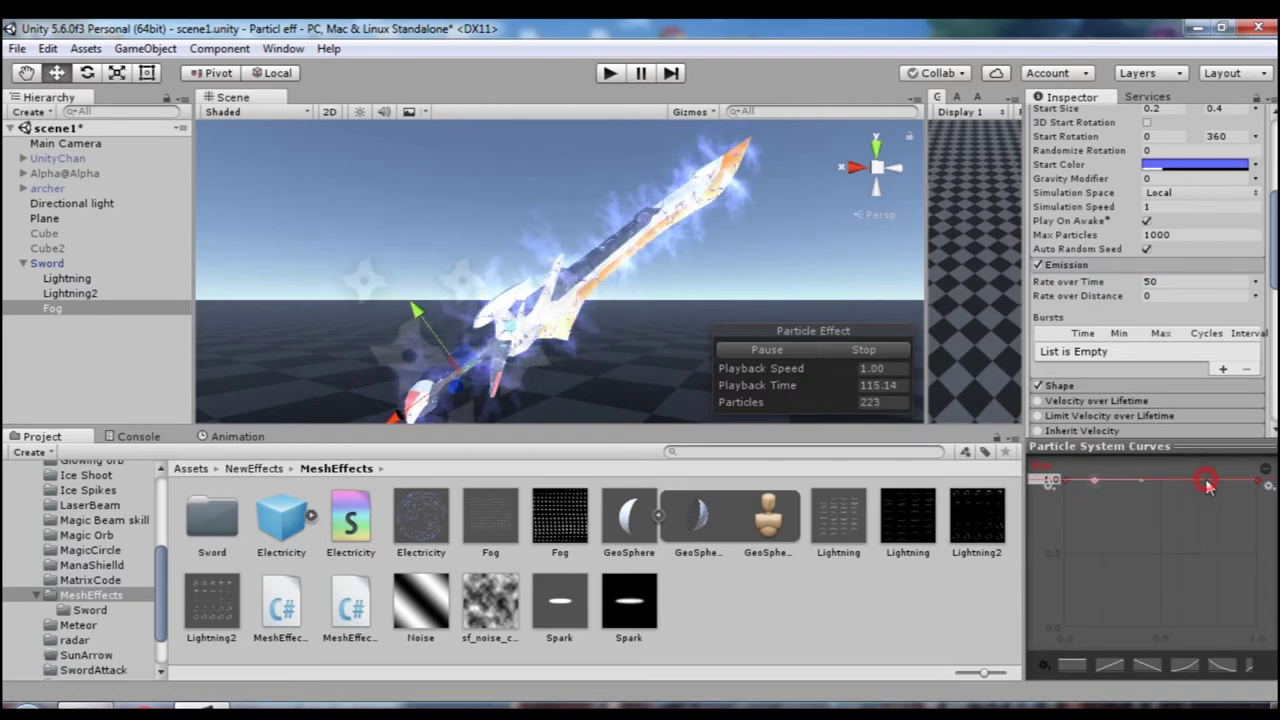
{"action": "left_click", "coordinate": [1258, 485]}
{"action": "left_click_drag", "start_coordinate": [1258, 484], "coordinate": [1258, 628]}
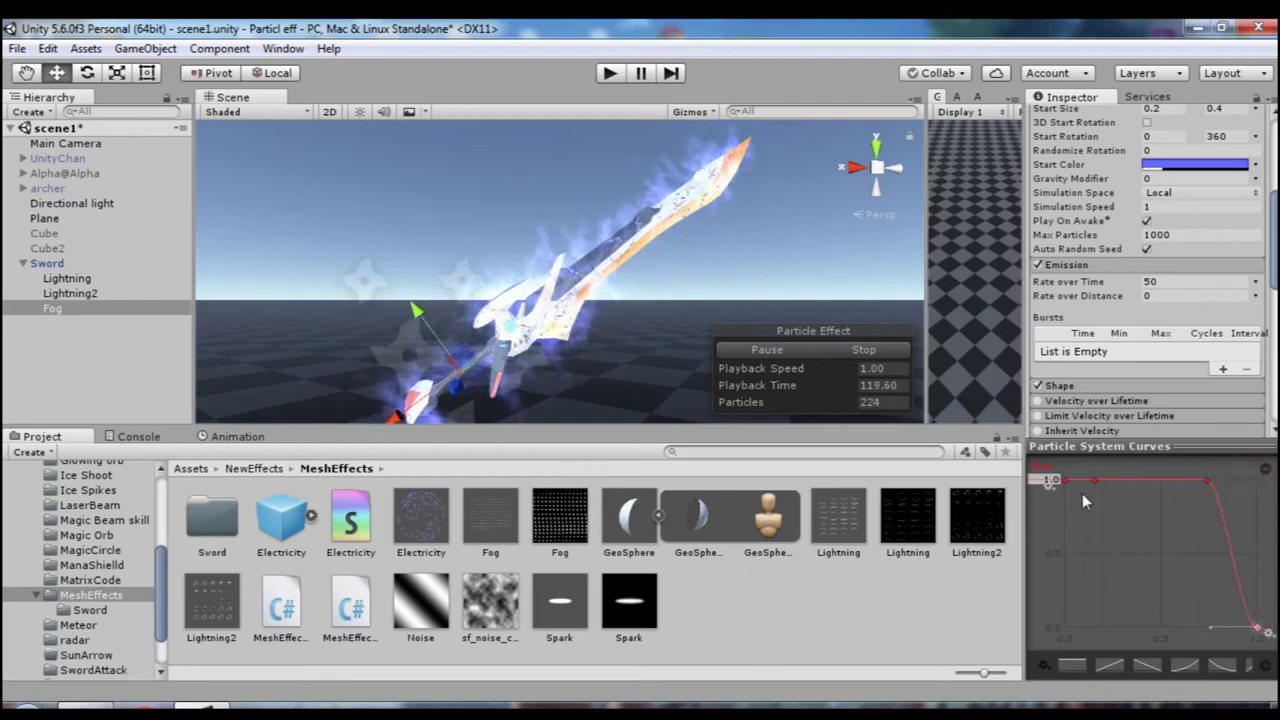
{"action": "left_click_drag", "start_coordinate": [1066, 481], "coordinate": [1065, 628]}
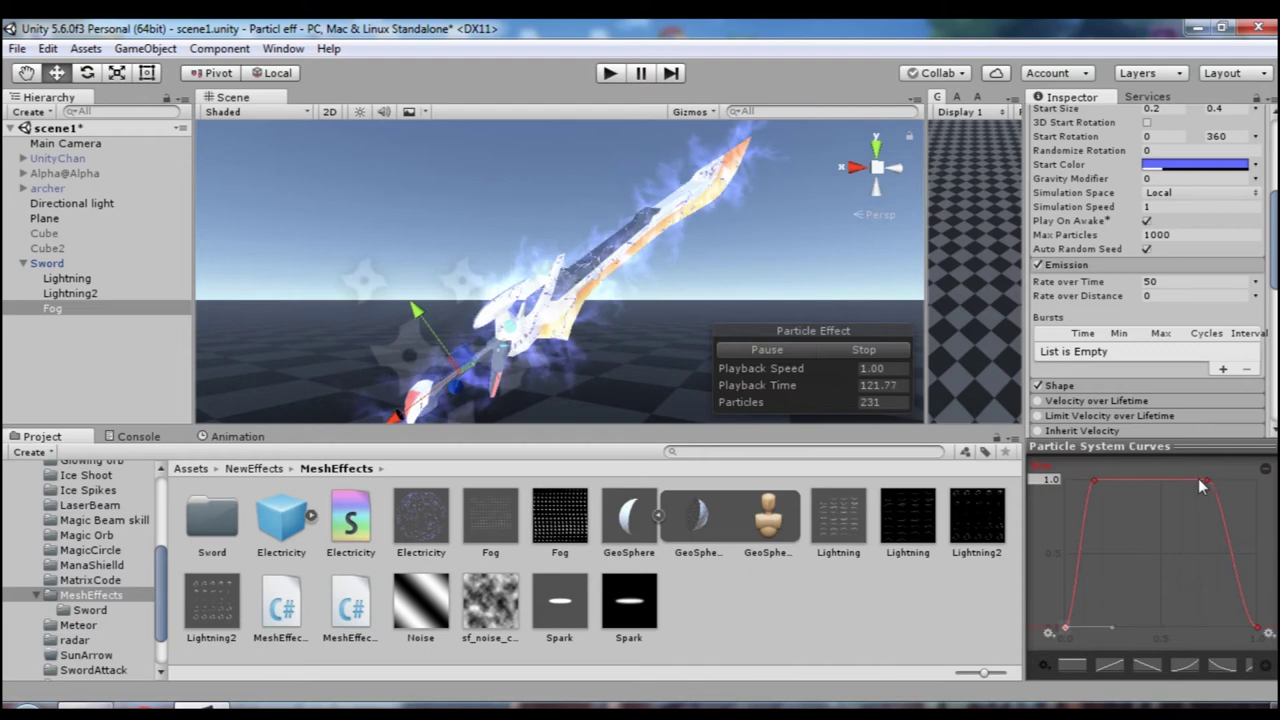
{"action": "left_click_drag", "start_coordinate": [1209, 500], "coordinate": [1208, 506]}
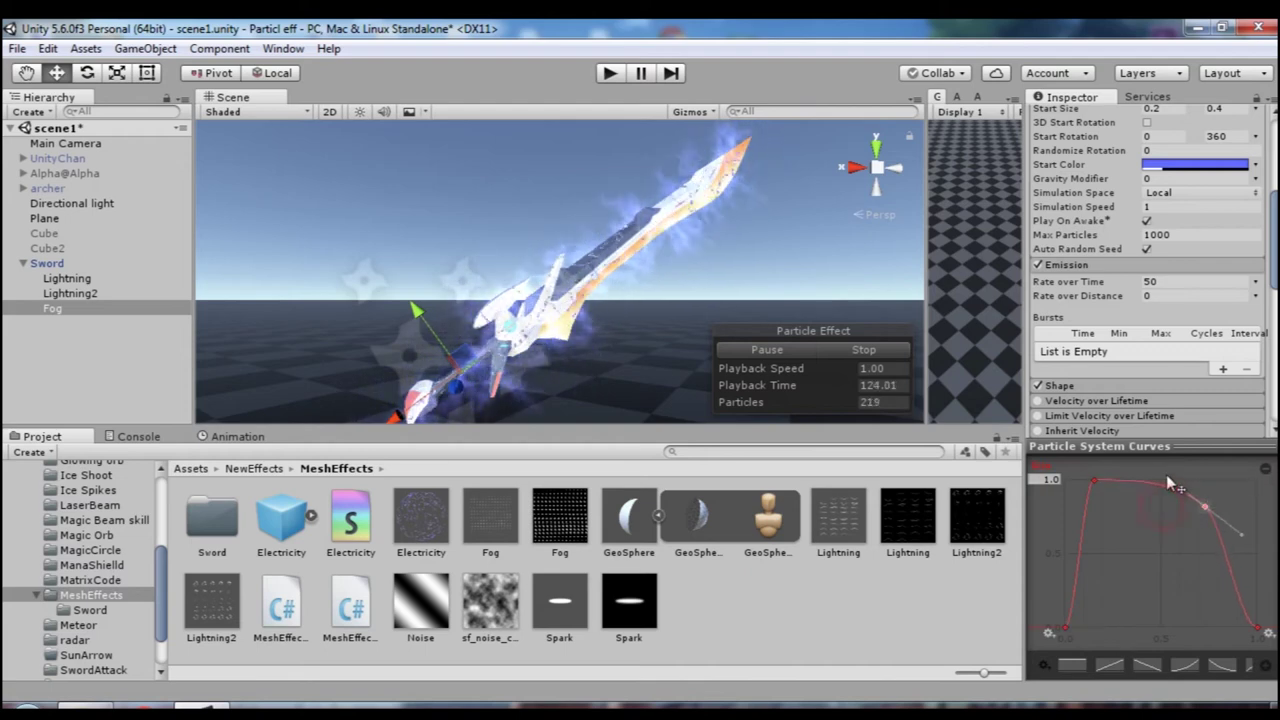
{"action": "double_click", "coordinate": [1140, 477]}
{"action": "left_click_drag", "start_coordinate": [1139, 478], "coordinate": [1137, 447]}
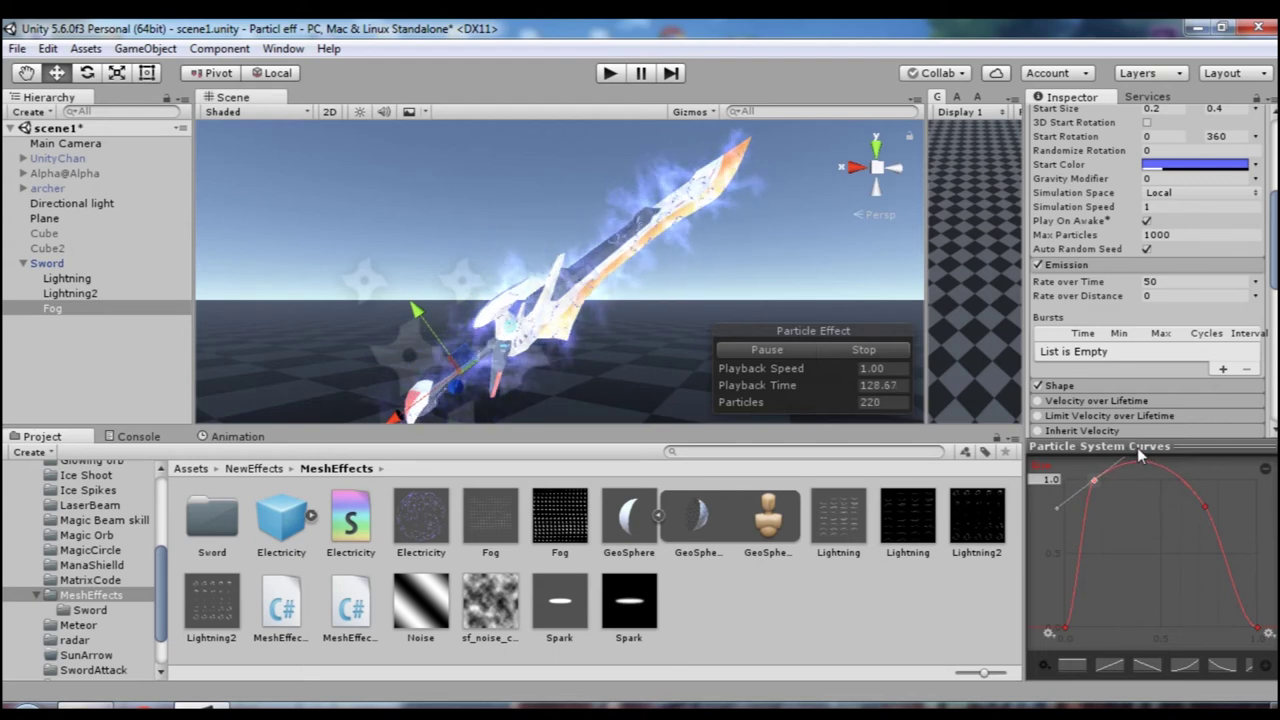
{"action": "left_click", "coordinate": [1137, 447]}
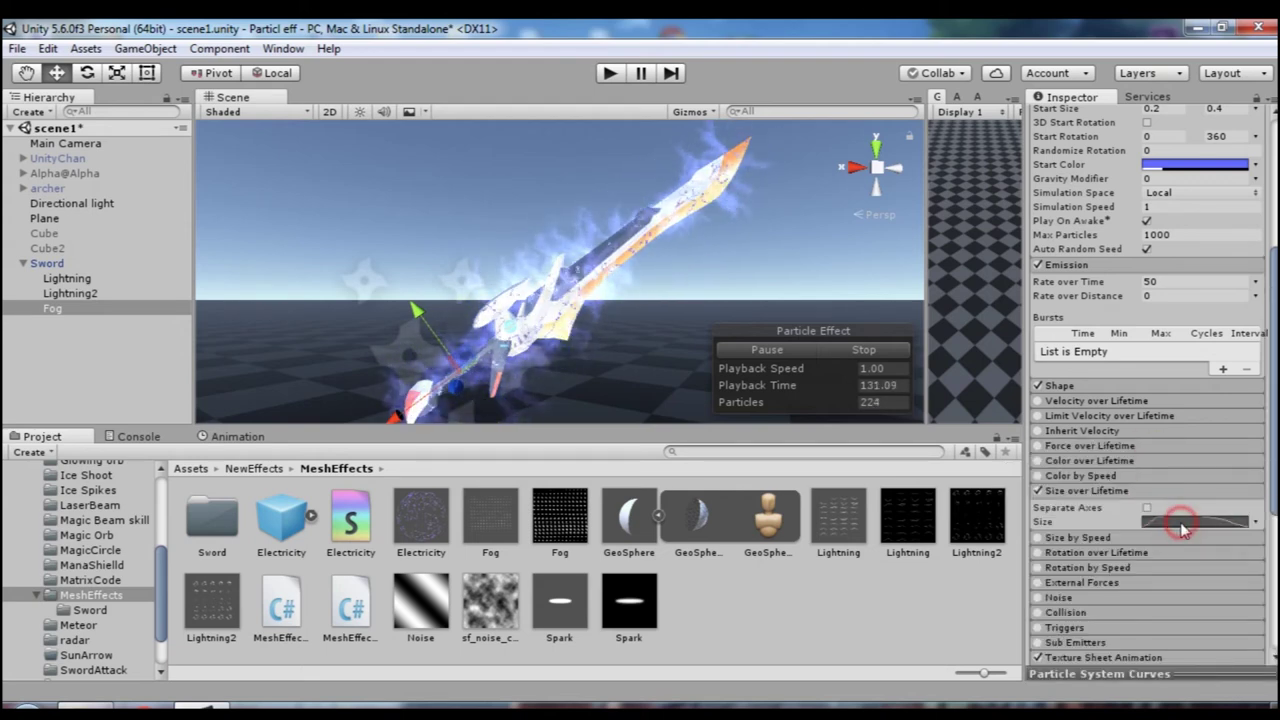
{"action": "scroll", "coordinate": [1186, 299], "scroll_direction": "up", "scroll_amount": 3}
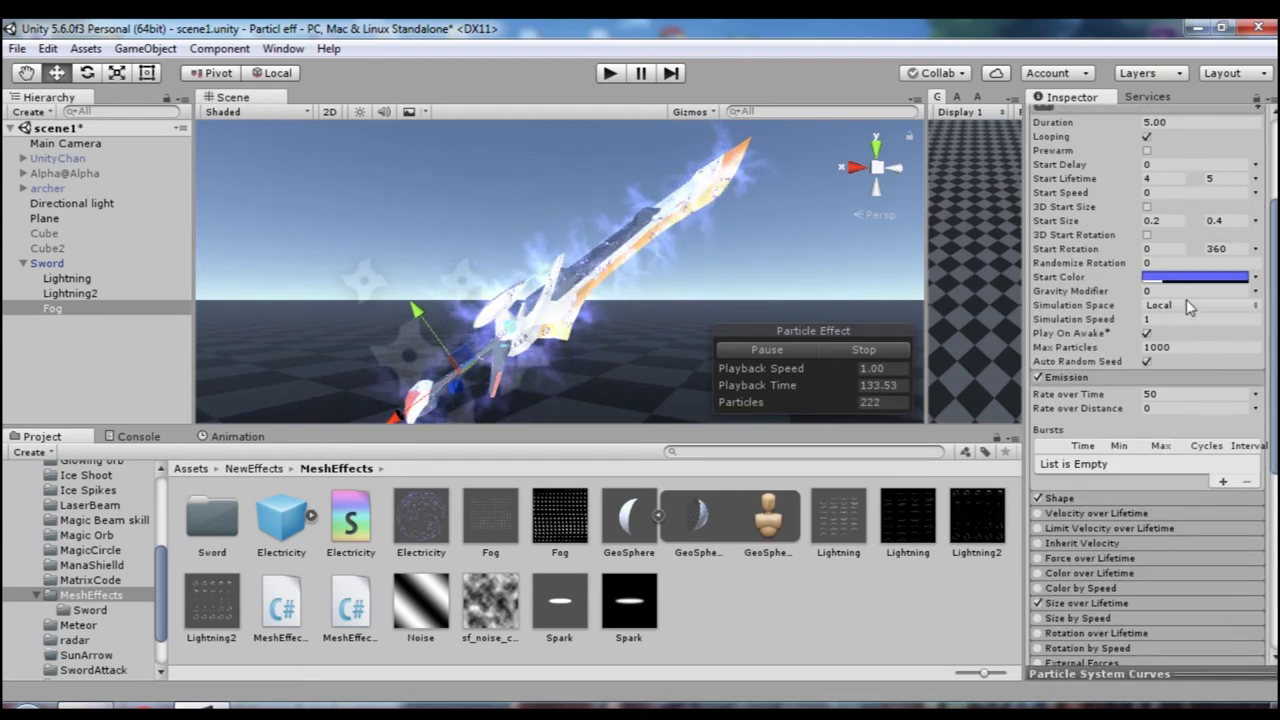
- Apply the faint blue preset 565EFF at alpha 20 to Fog's start colour, then deselect Fog
{"action": "left_click", "coordinate": [1190, 276]}
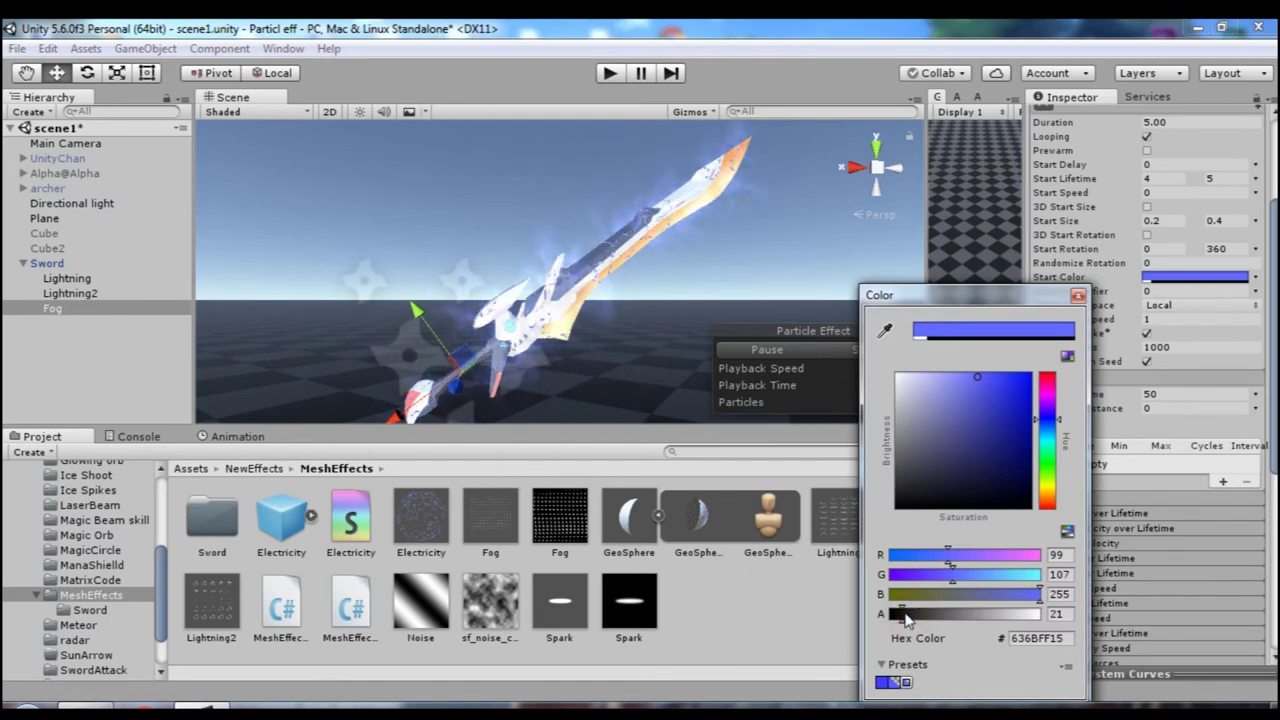
{"action": "left_click_drag", "start_coordinate": [904, 620], "coordinate": [909, 621]}
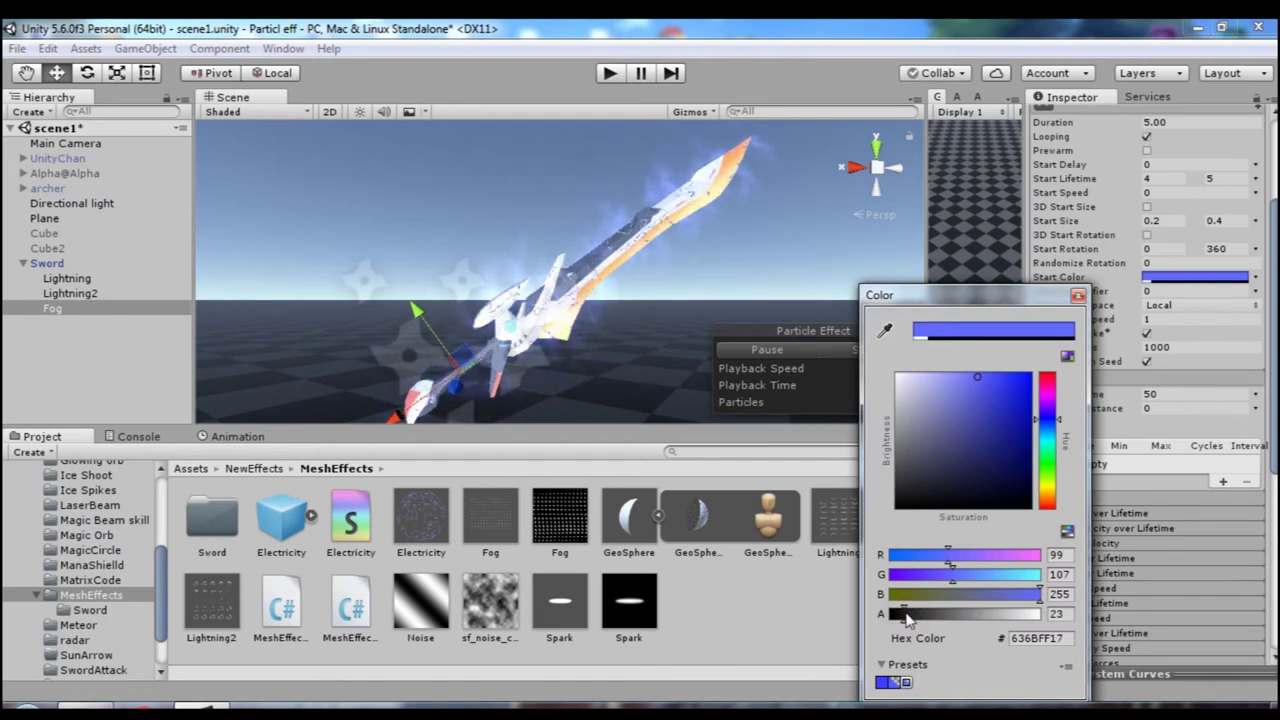
{"action": "left_click", "coordinate": [898, 683]}
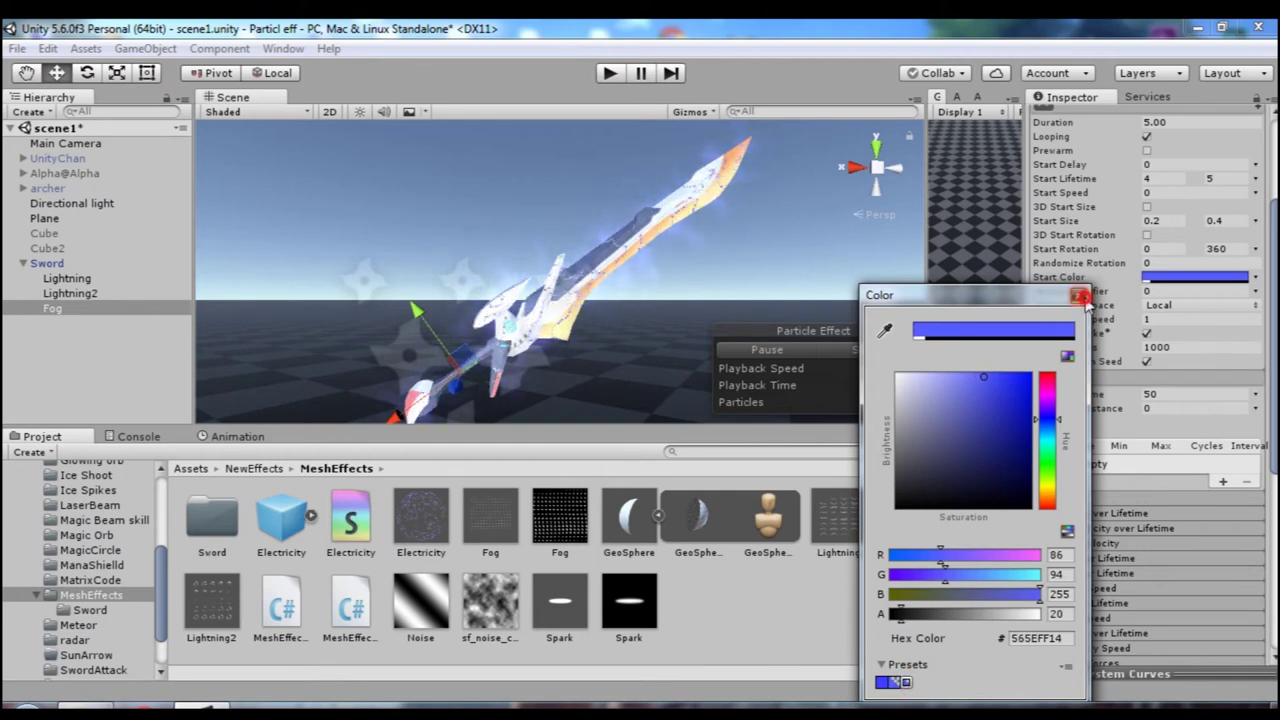
{"action": "left_click", "coordinate": [1078, 295]}
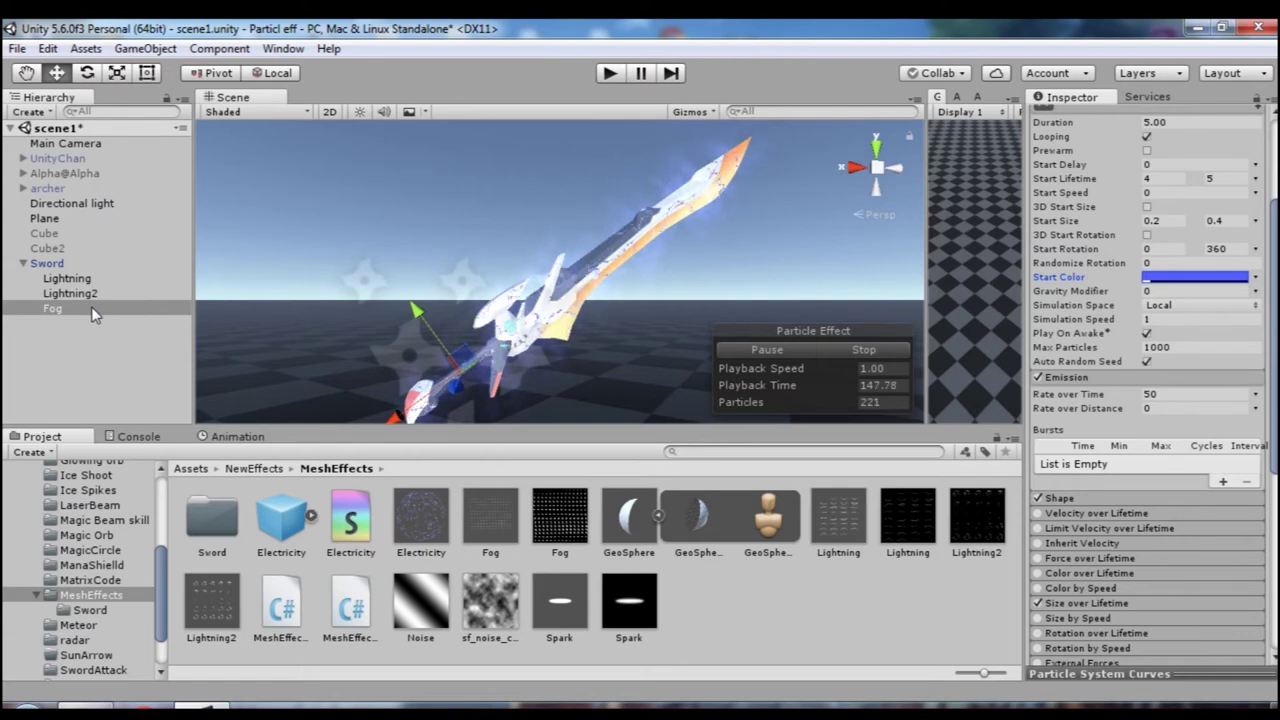
{"action": "left_click", "coordinate": [60, 324]}
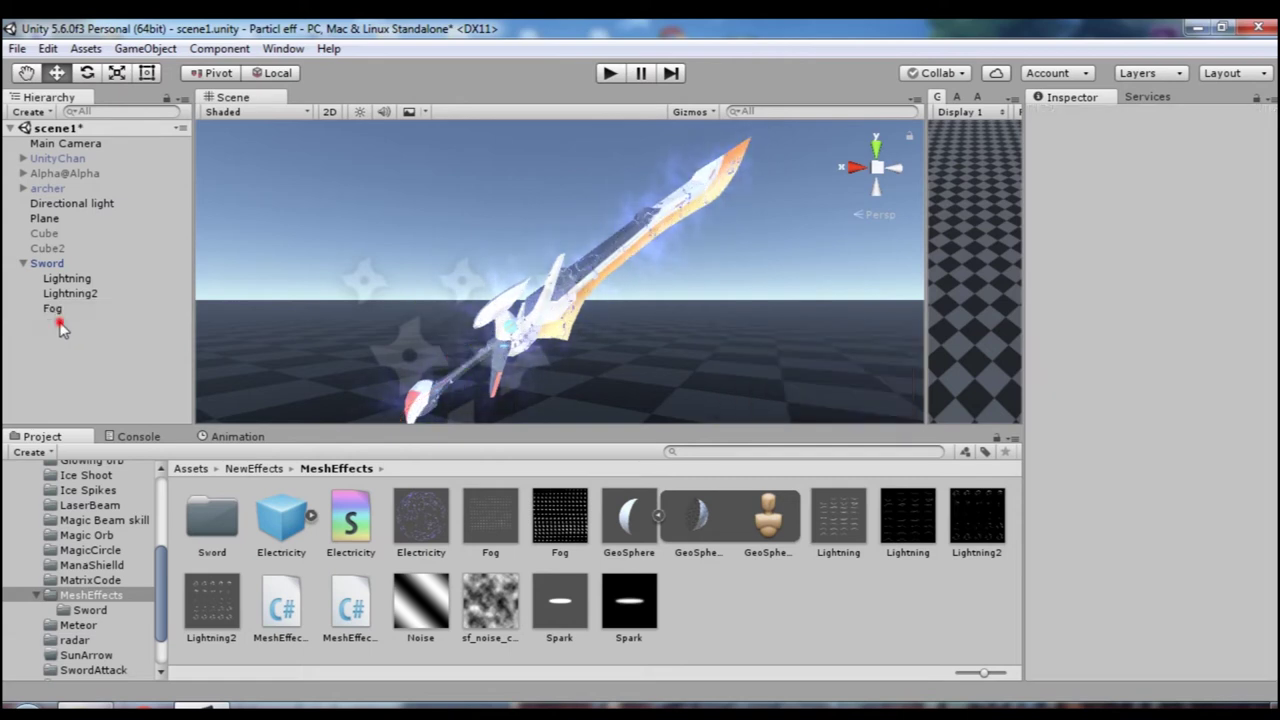
- Add a child Particle System under Sword and name it Sparks
{"action": "right_click", "coordinate": [64, 265]}
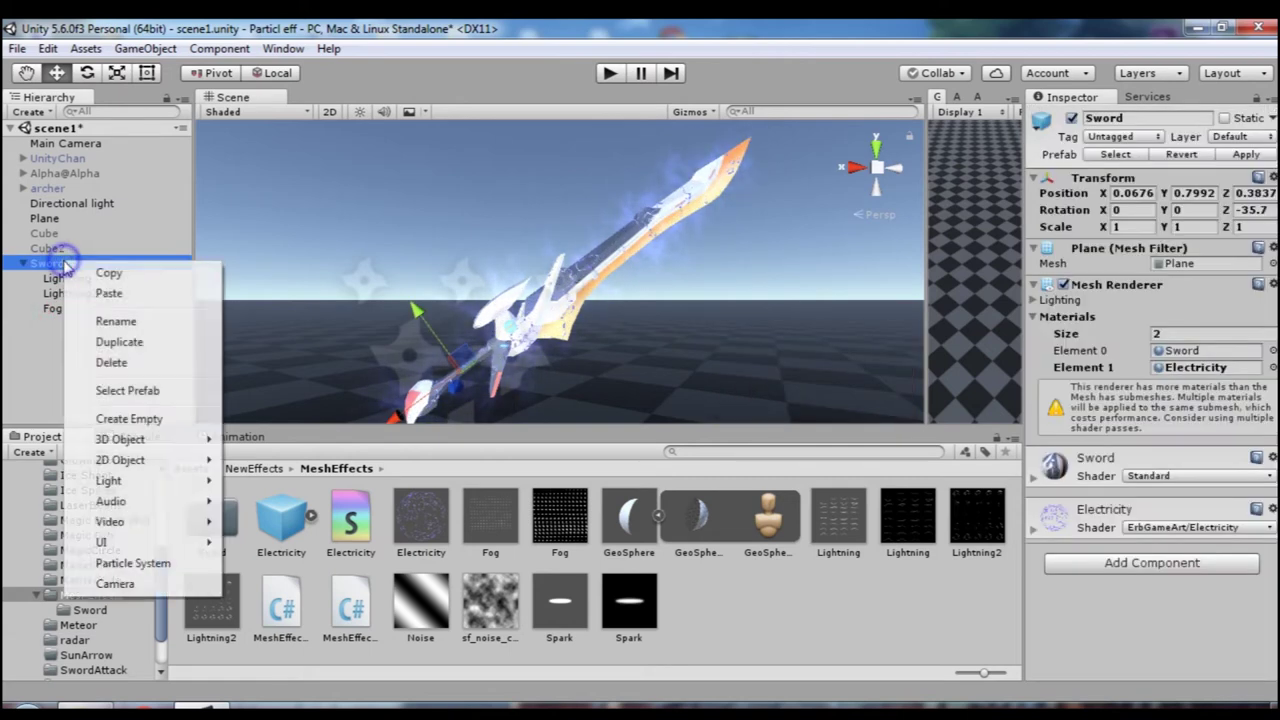
{"action": "left_click", "coordinate": [140, 563]}
{"action": "right_click", "coordinate": [75, 335]}
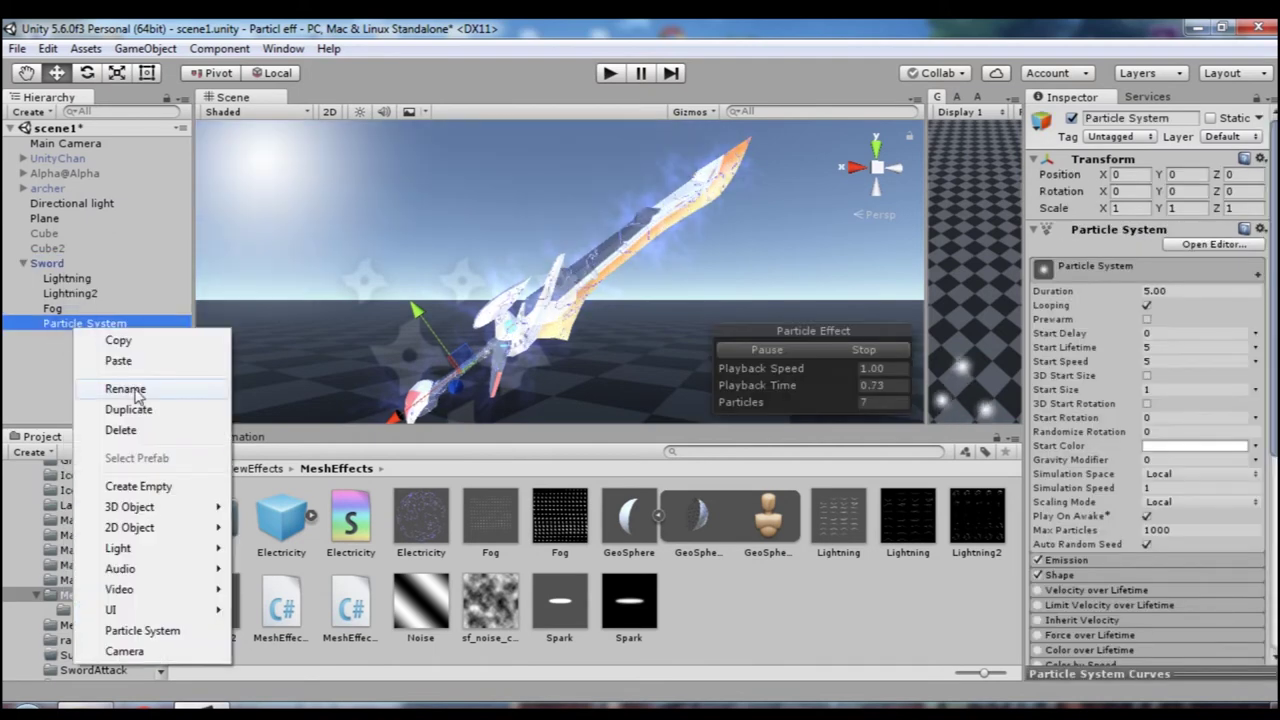
{"action": "left_click", "coordinate": [134, 389]}
{"action": "type", "text": "L"}
{"action": "key", "text": "BackSpace"}
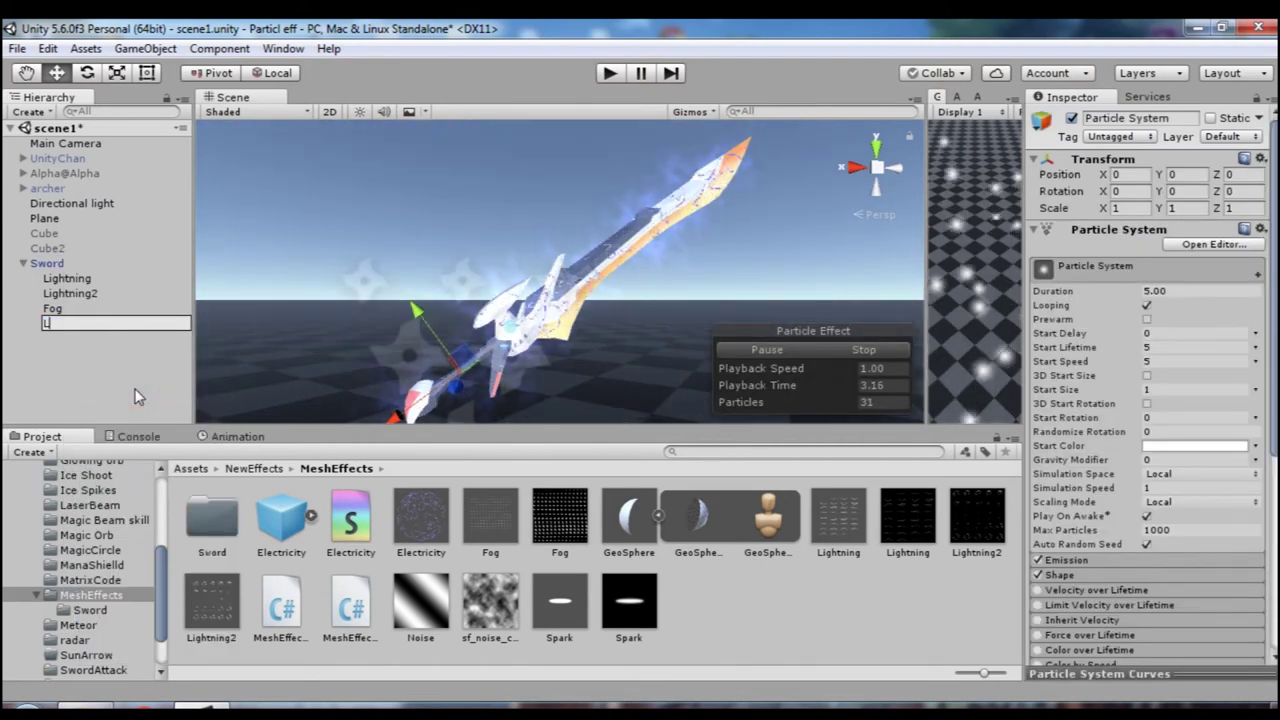
{"action": "type", "text": "Sparks"}
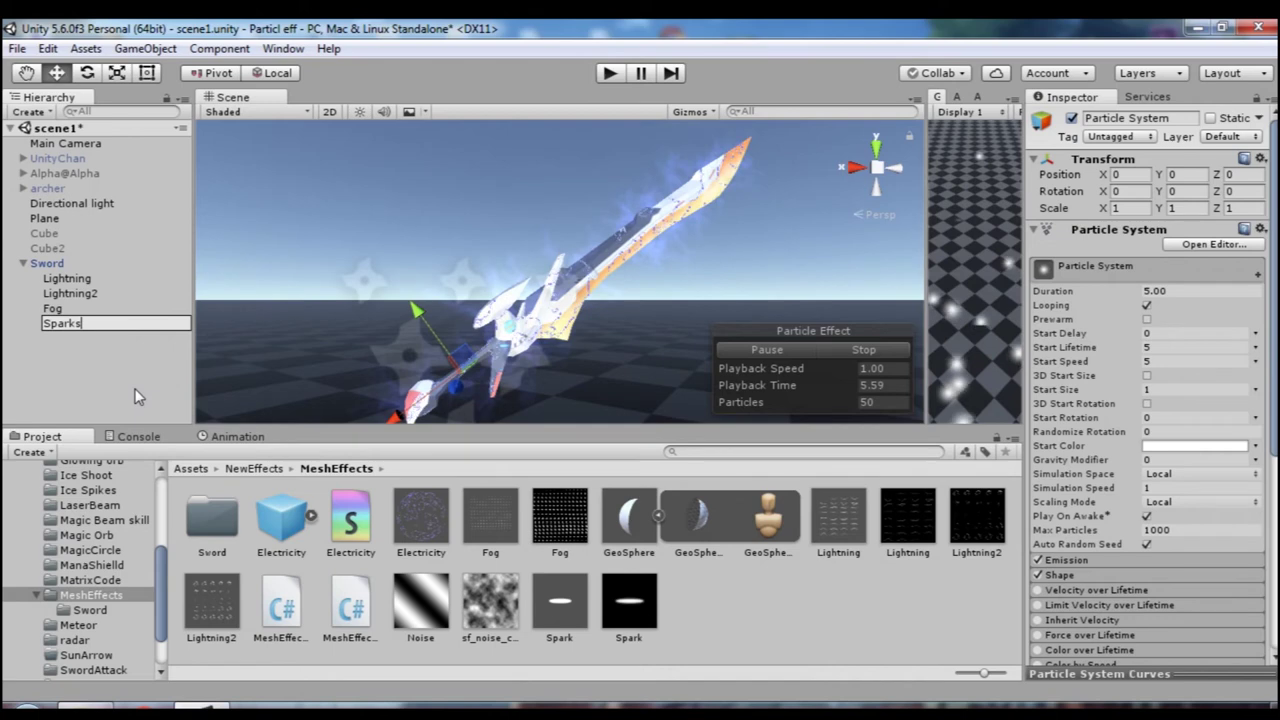
{"action": "left_click", "coordinate": [160, 360]}
- Set the Sparks shape to Mesh Renderer emitting from Triangles, with Sword as the mesh
{"action": "left_click", "coordinate": [95, 325]}
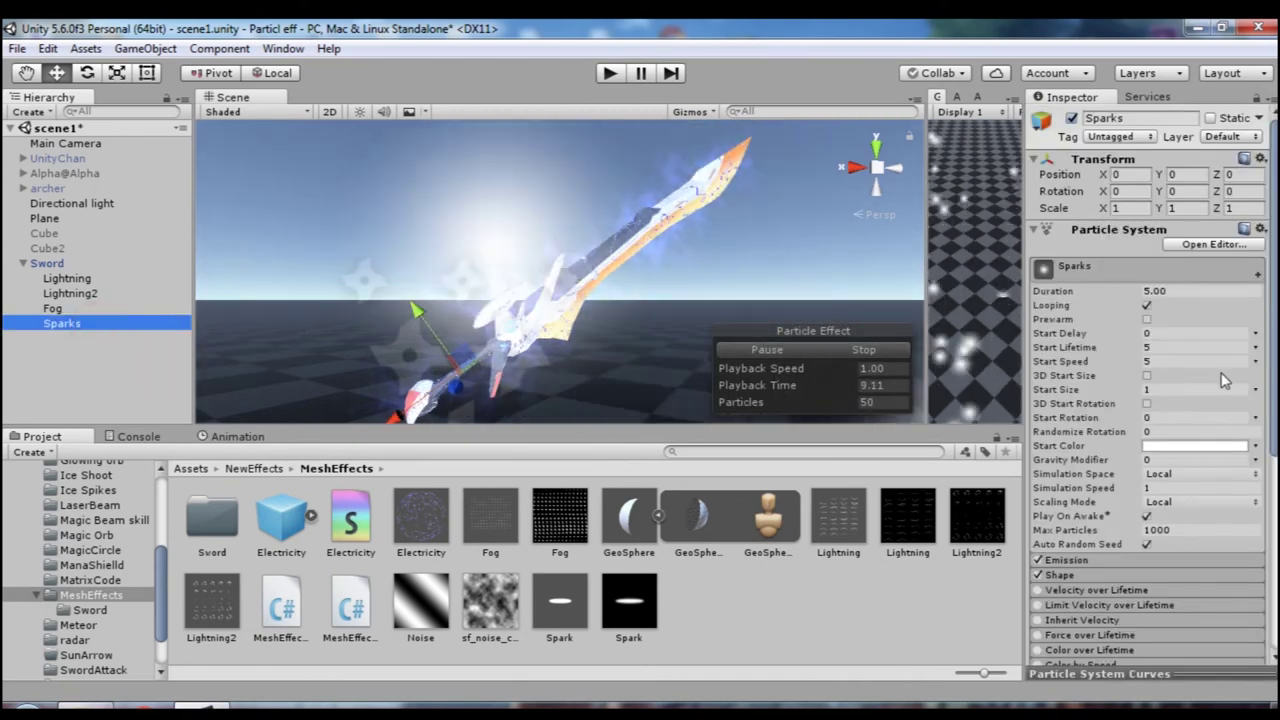
{"action": "scroll", "coordinate": [1100, 400], "scroll_direction": "down", "scroll_amount": 3}
{"action": "left_click", "coordinate": [1085, 406]}
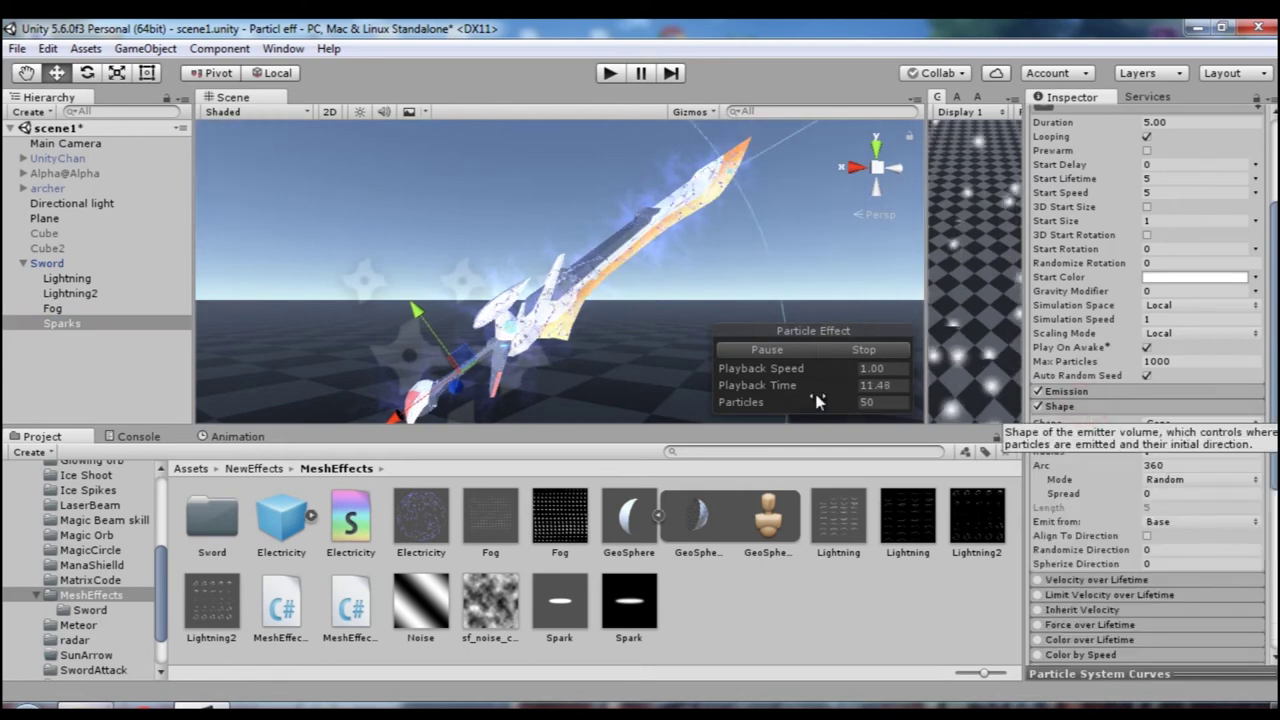
{"action": "left_click", "coordinate": [1165, 423]}
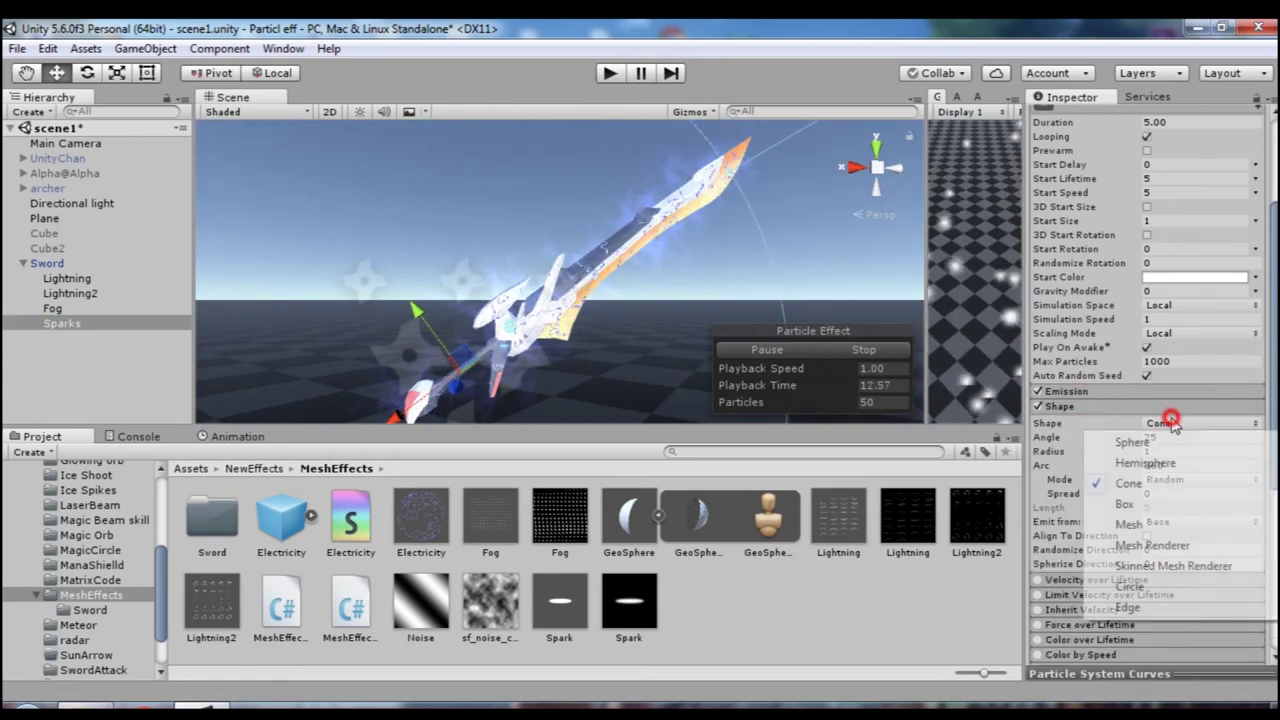
{"action": "left_click", "coordinate": [1153, 545]}
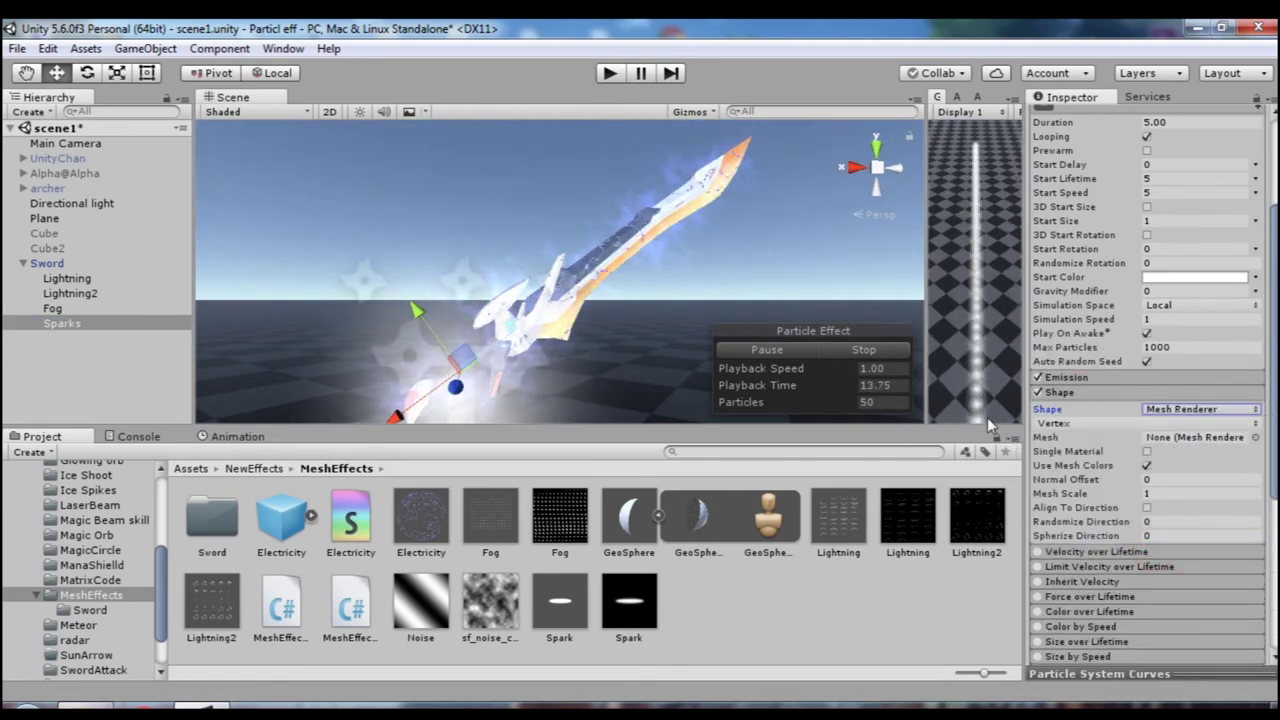
{"action": "left_click", "coordinate": [1094, 423]}
{"action": "left_click", "coordinate": [1087, 483]}
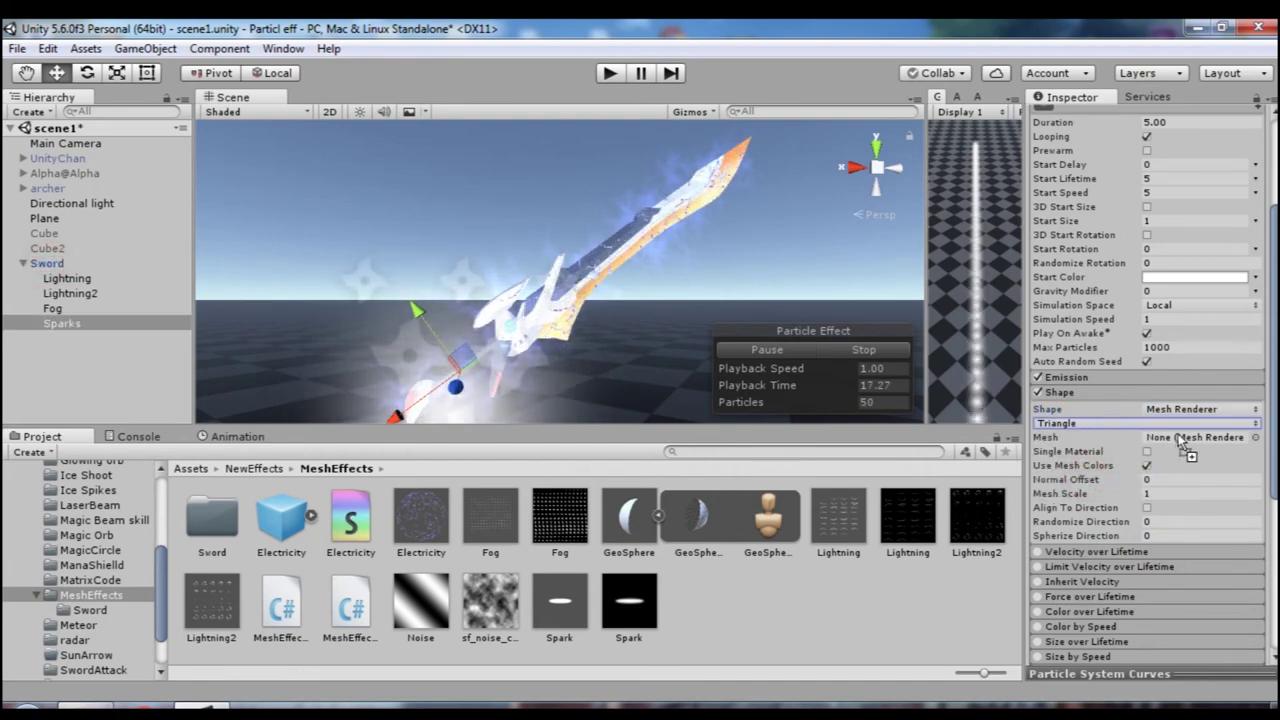
{"action": "left_click_drag", "start_coordinate": [1163, 452], "coordinate": [1185, 438]}
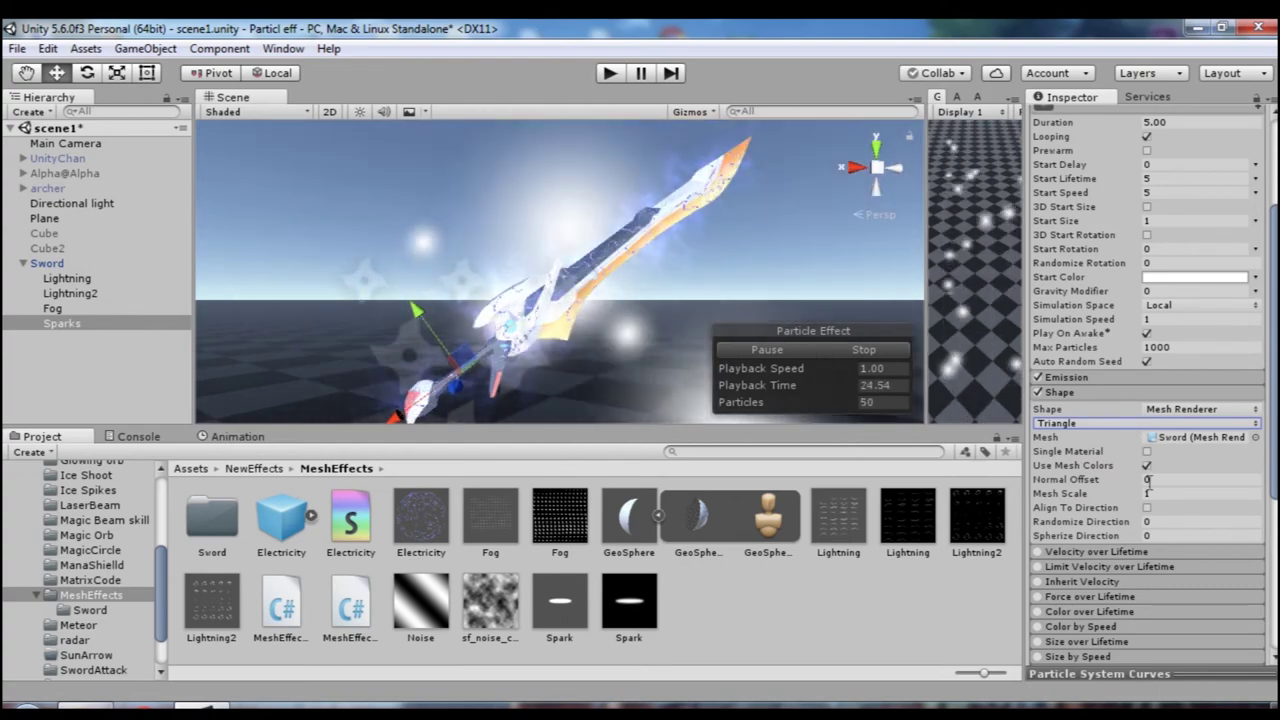
{"action": "left_click", "coordinate": [1092, 394]}
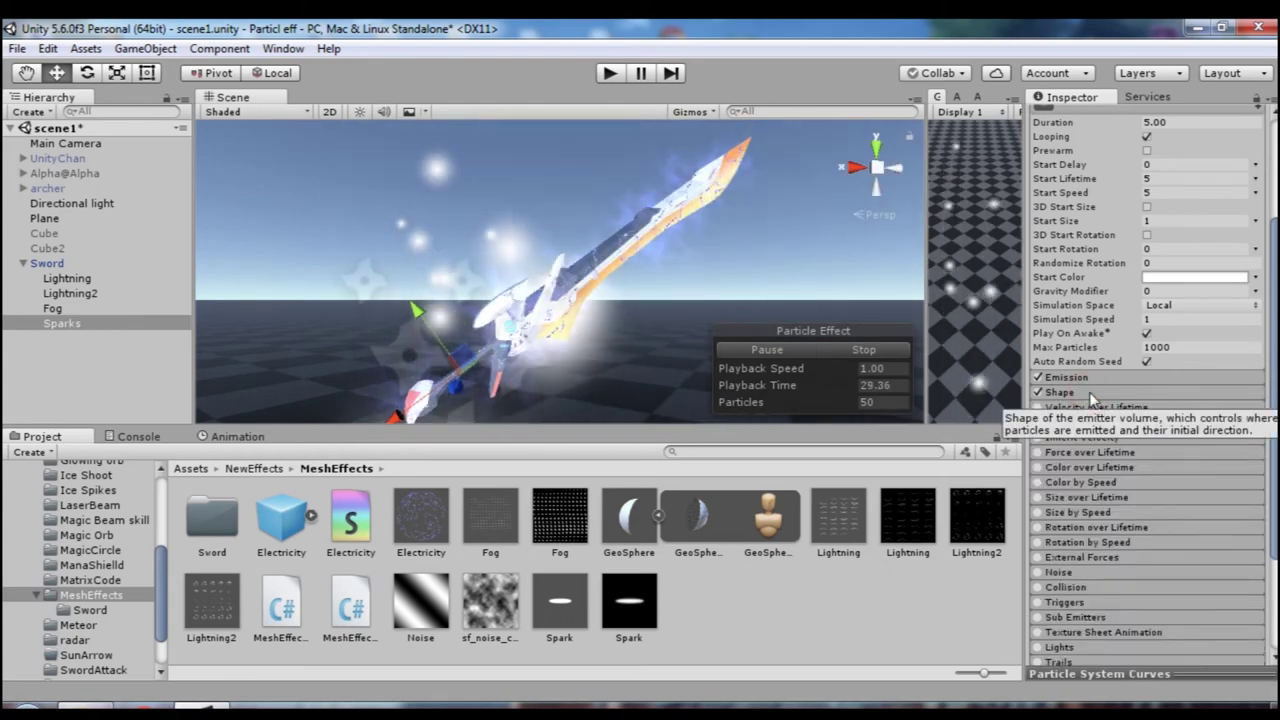
- Set the Sparks Renderer to Stretched Billboard with a Length Scale of 0.5
{"action": "scroll", "coordinate": [1092, 394], "scroll_direction": "down", "scroll_amount": 3}
{"action": "scroll", "coordinate": [1095, 480], "scroll_direction": "down", "scroll_amount": 1}
{"action": "scroll", "coordinate": [1110, 530], "scroll_direction": "down", "scroll_amount": 3}
{"action": "left_click", "coordinate": [1170, 443]}
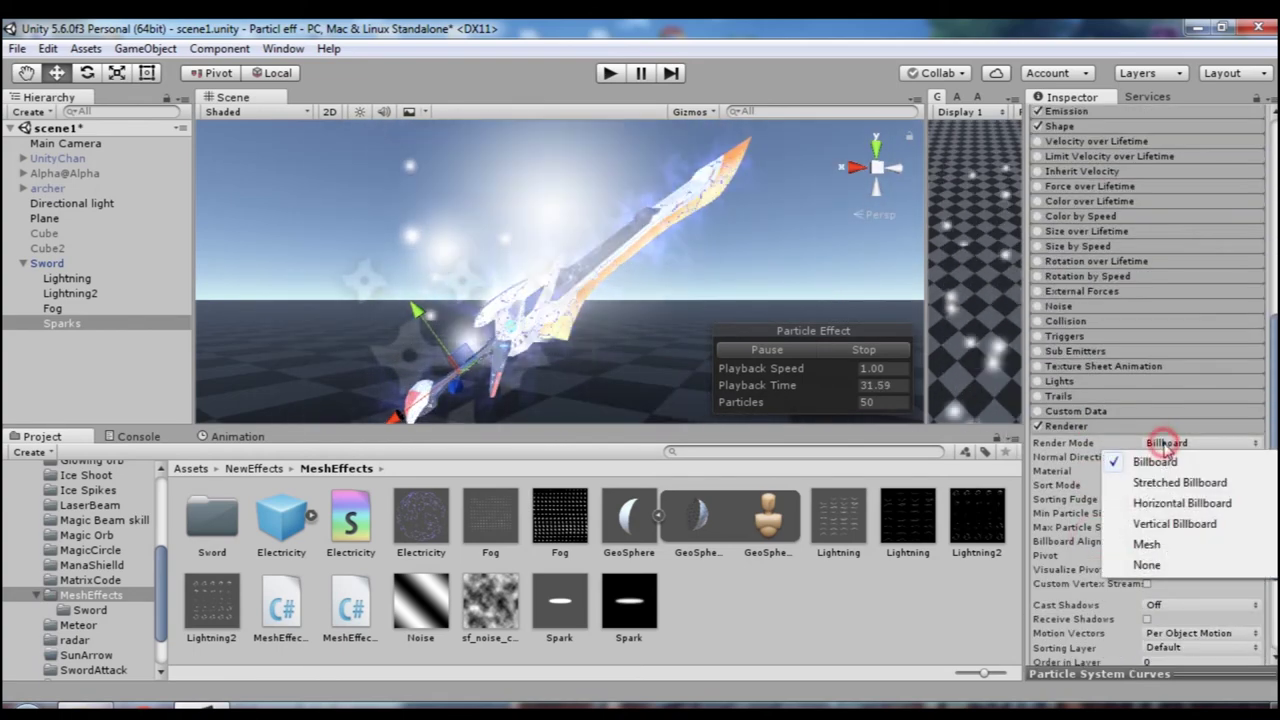
{"action": "left_click", "coordinate": [1166, 482]}
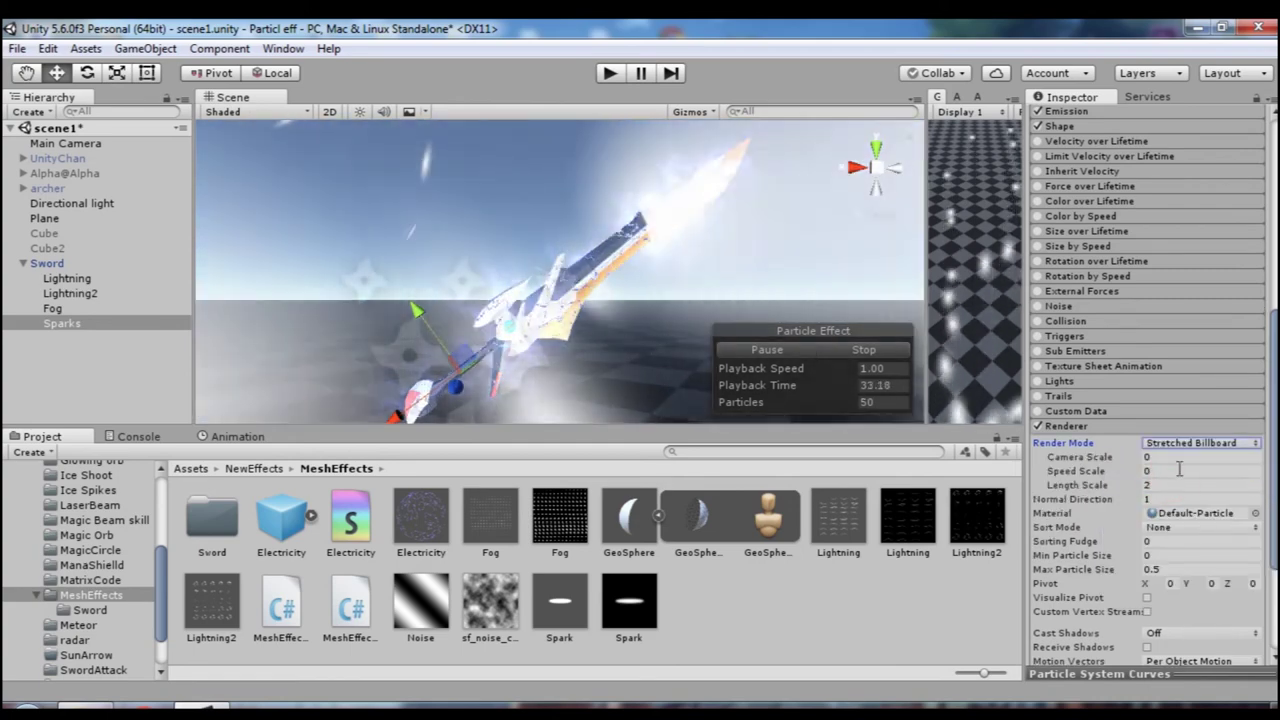
{"action": "left_click", "coordinate": [1163, 484]}
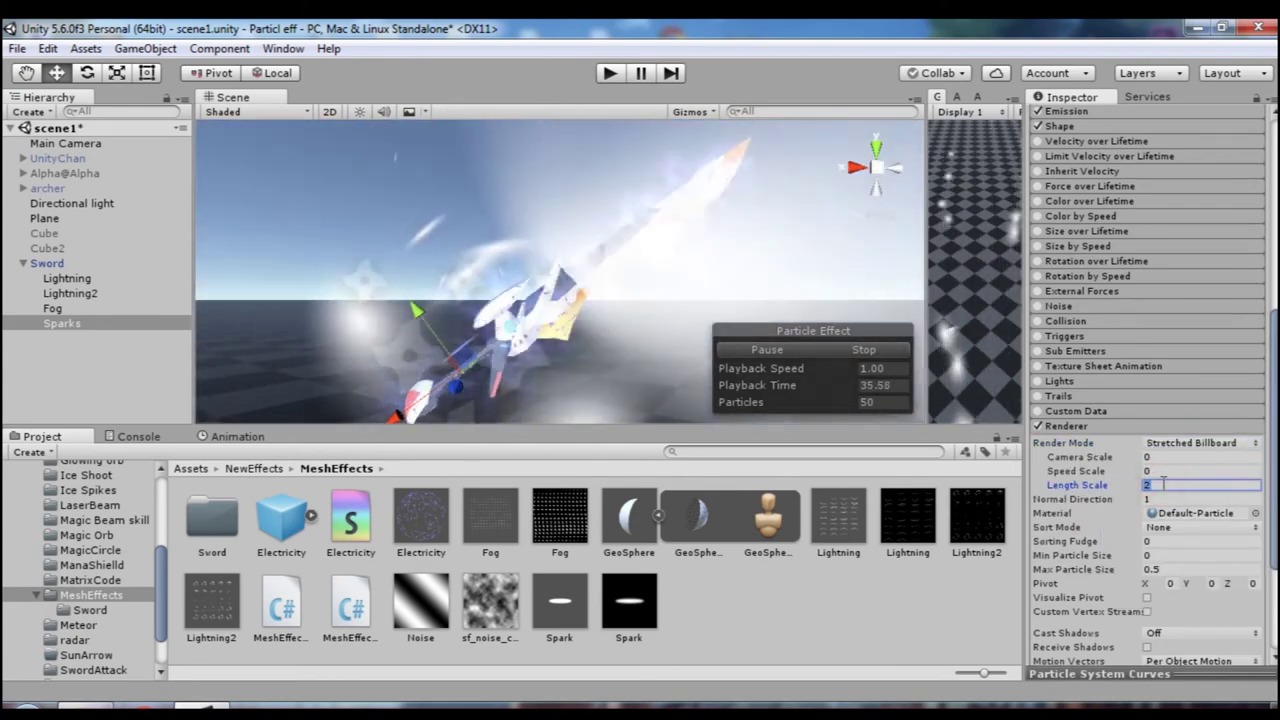
{"action": "type", "text": "0.5"}
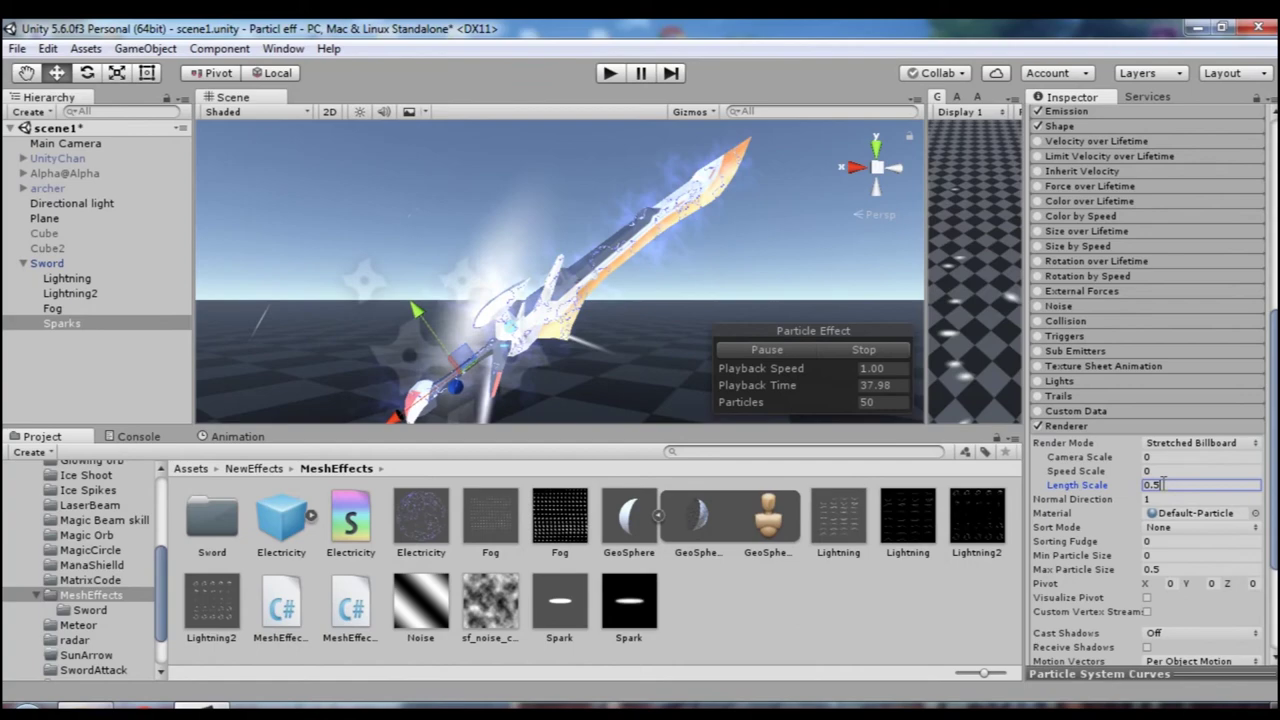
{"action": "scroll", "coordinate": [1150, 440], "scroll_direction": "up", "scroll_amount": 5}
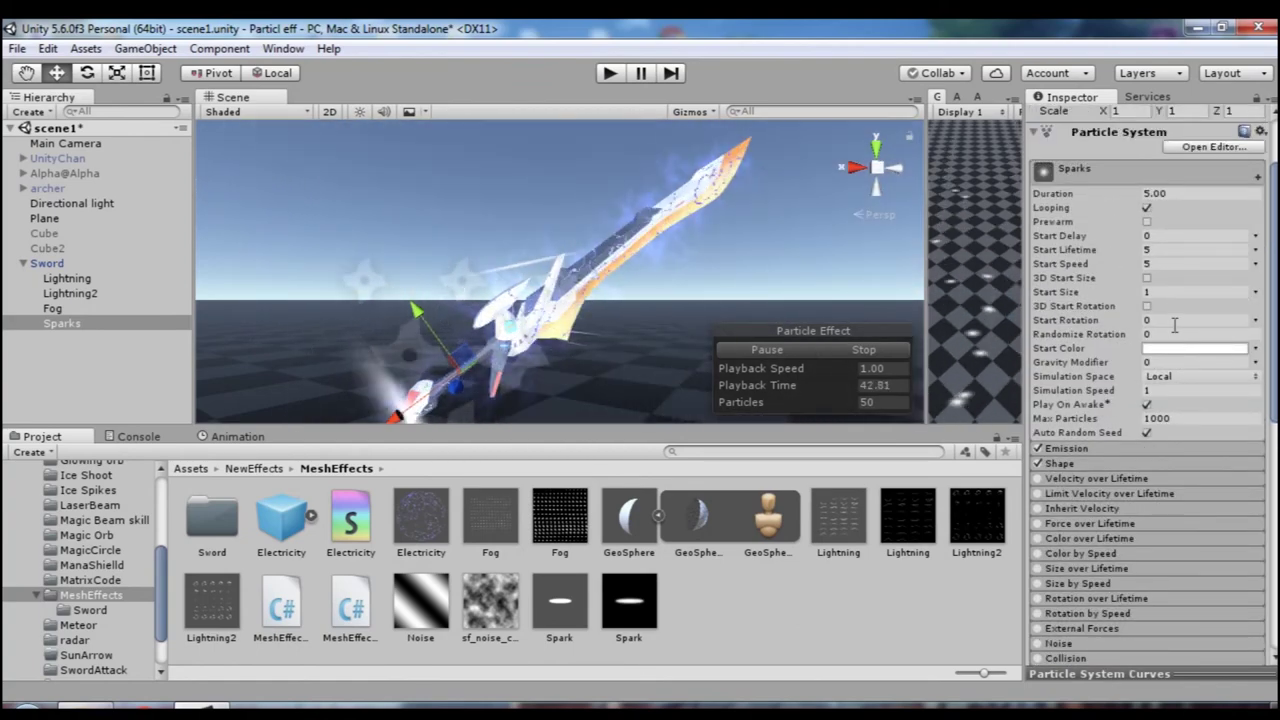
{"action": "scroll", "coordinate": [1175, 325], "scroll_direction": "up", "scroll_amount": 2}
{"action": "left_click", "coordinate": [1173, 291]}
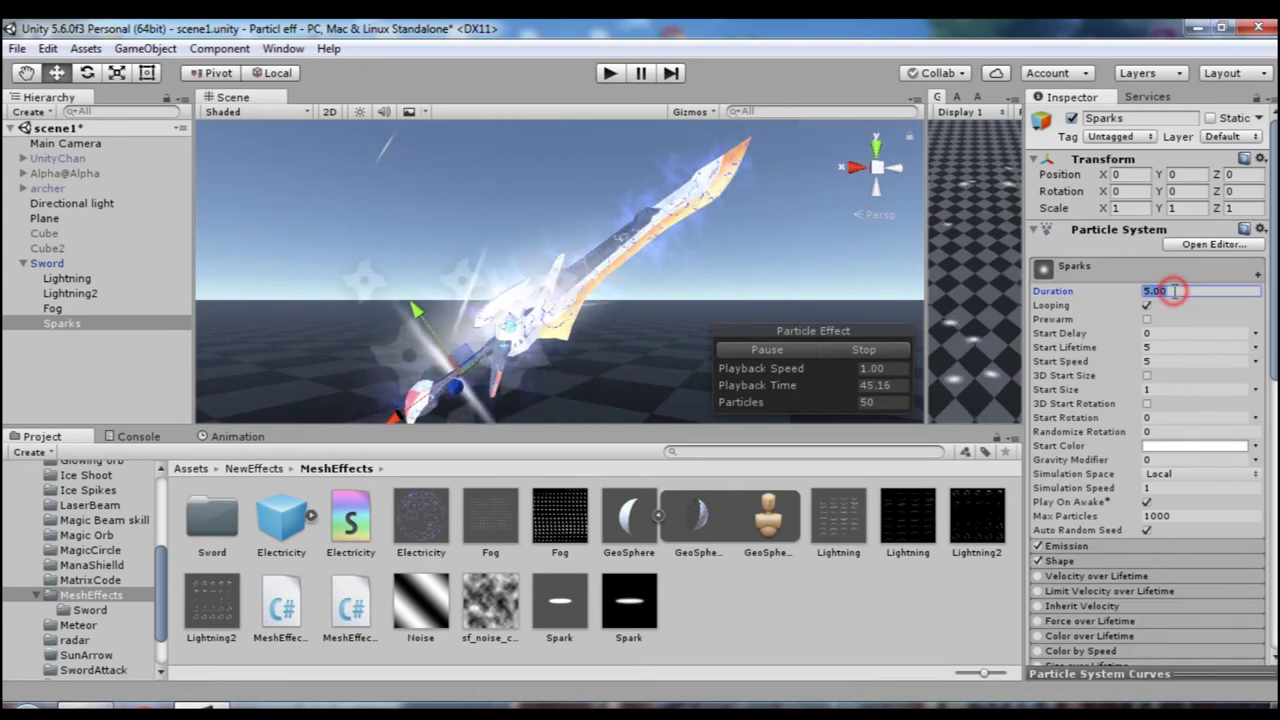
- Set Duration 7, Start Lifetime 1, and Start Speed random between 1 and 5
{"action": "type", "text": "7"}
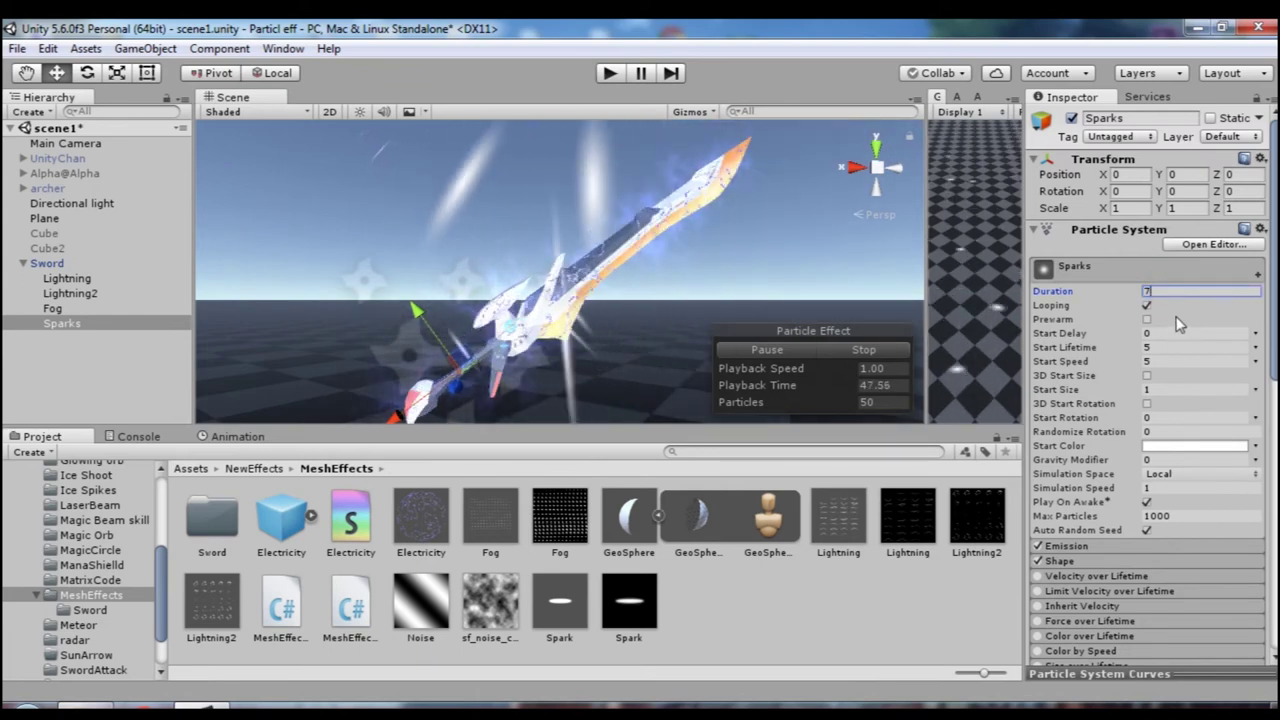
{"action": "left_click", "coordinate": [1160, 347]}
{"action": "type", "text": "1"}
{"action": "left_click", "coordinate": [1161, 360]}
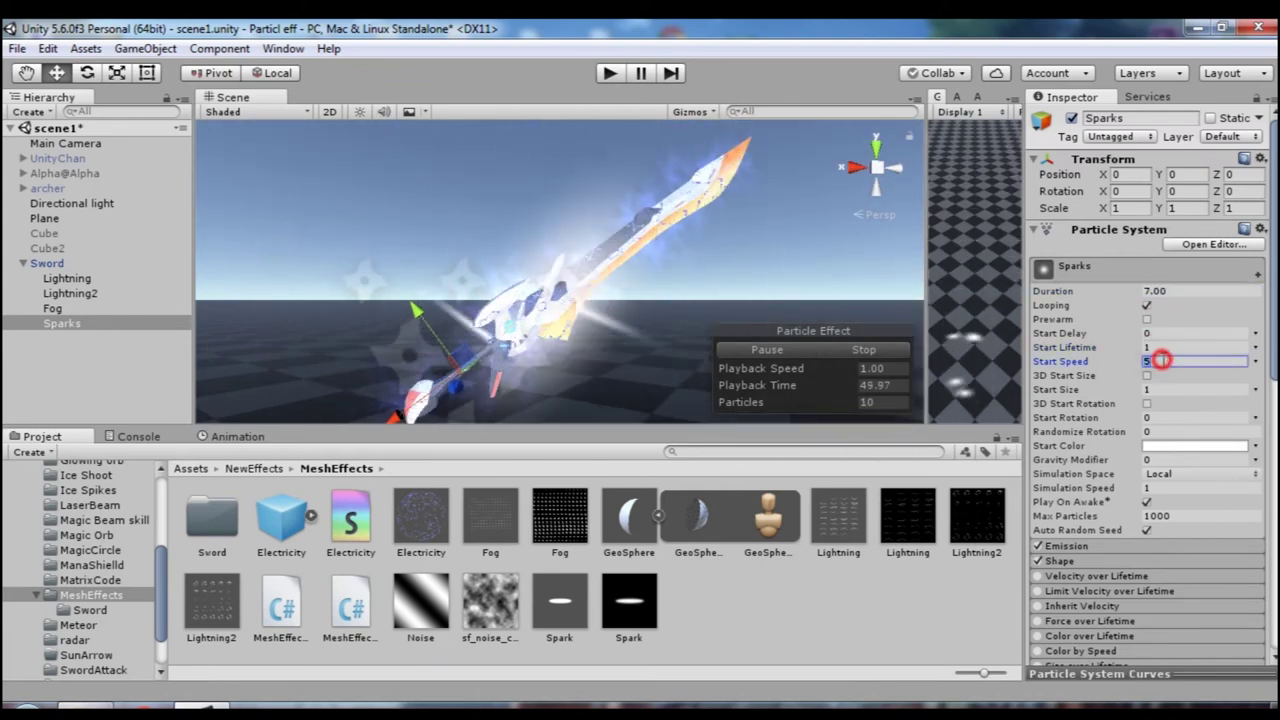
{"action": "left_click", "coordinate": [1256, 362]}
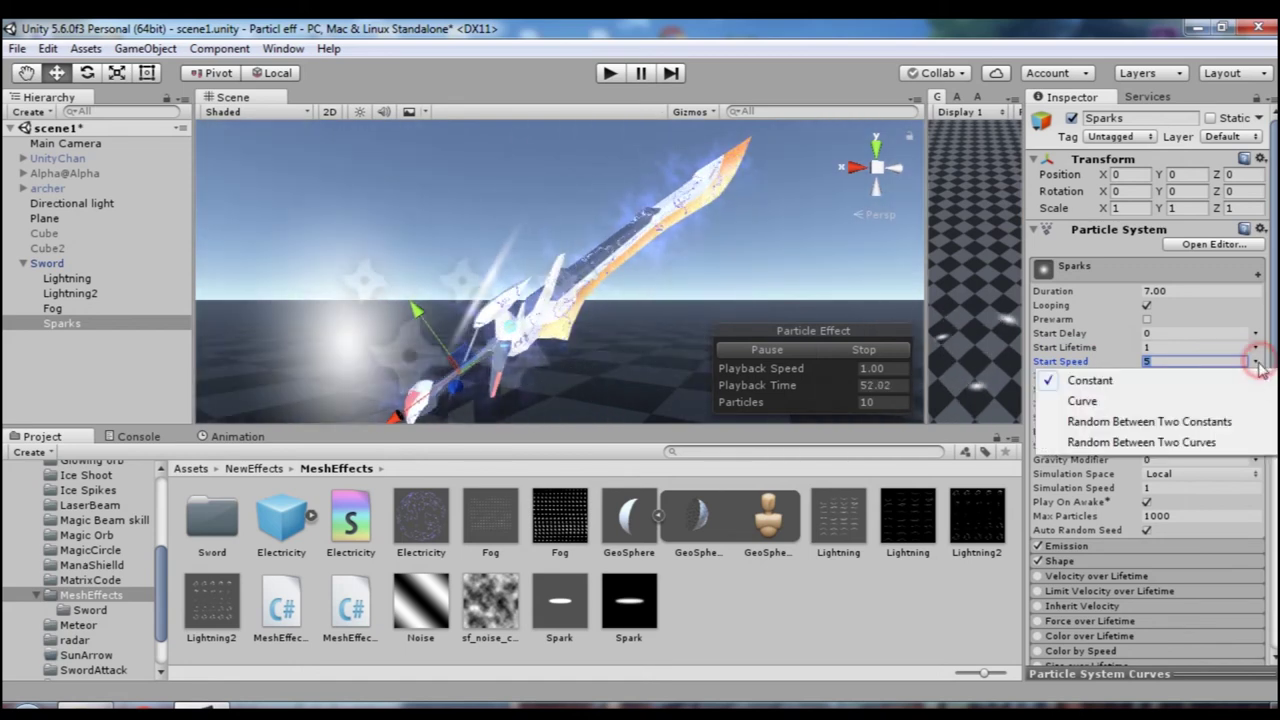
{"action": "left_click", "coordinate": [1225, 421]}
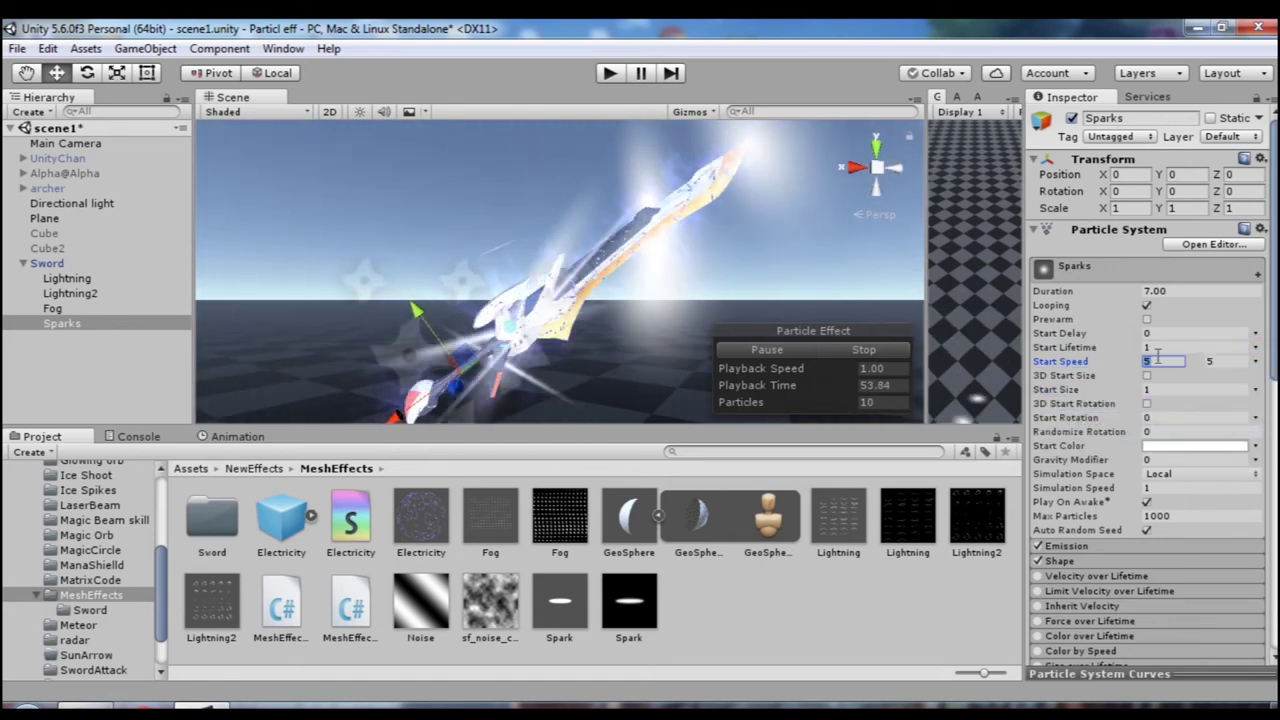
{"action": "type", "text": "1"}
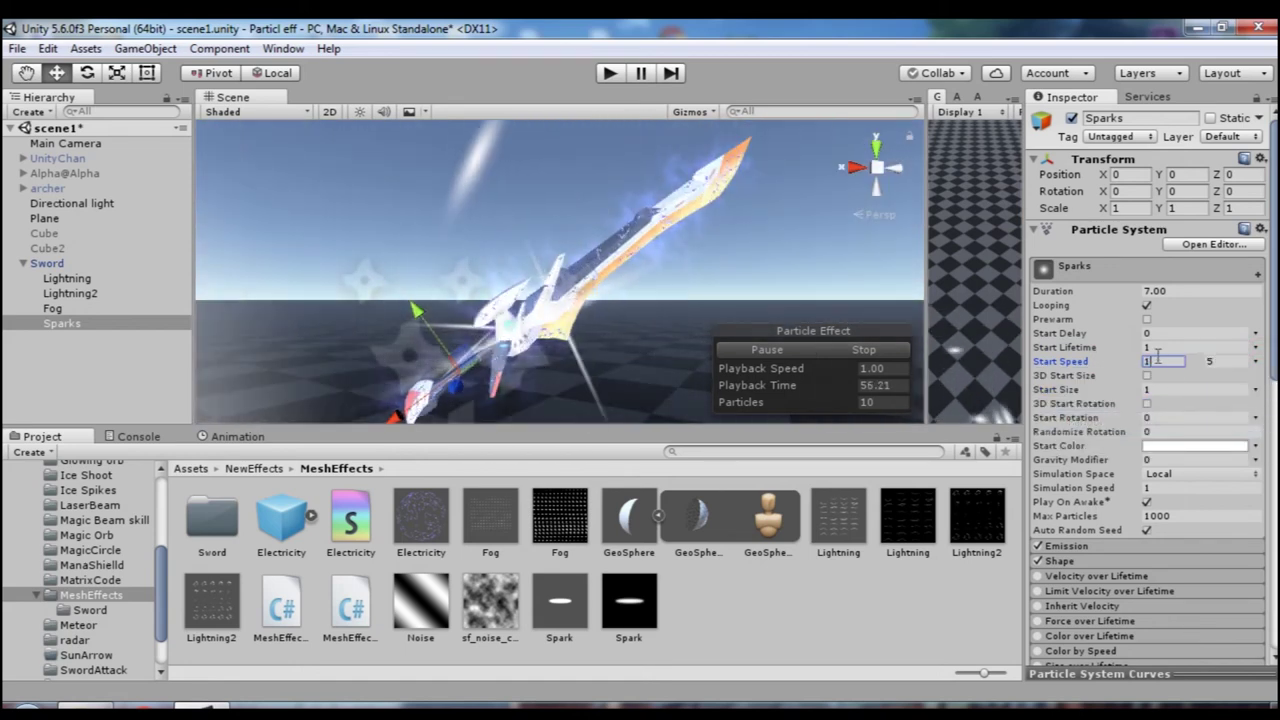
- Make Start Size random between two constants, with a lower value of 0.04
{"action": "left_click", "coordinate": [1255, 390]}
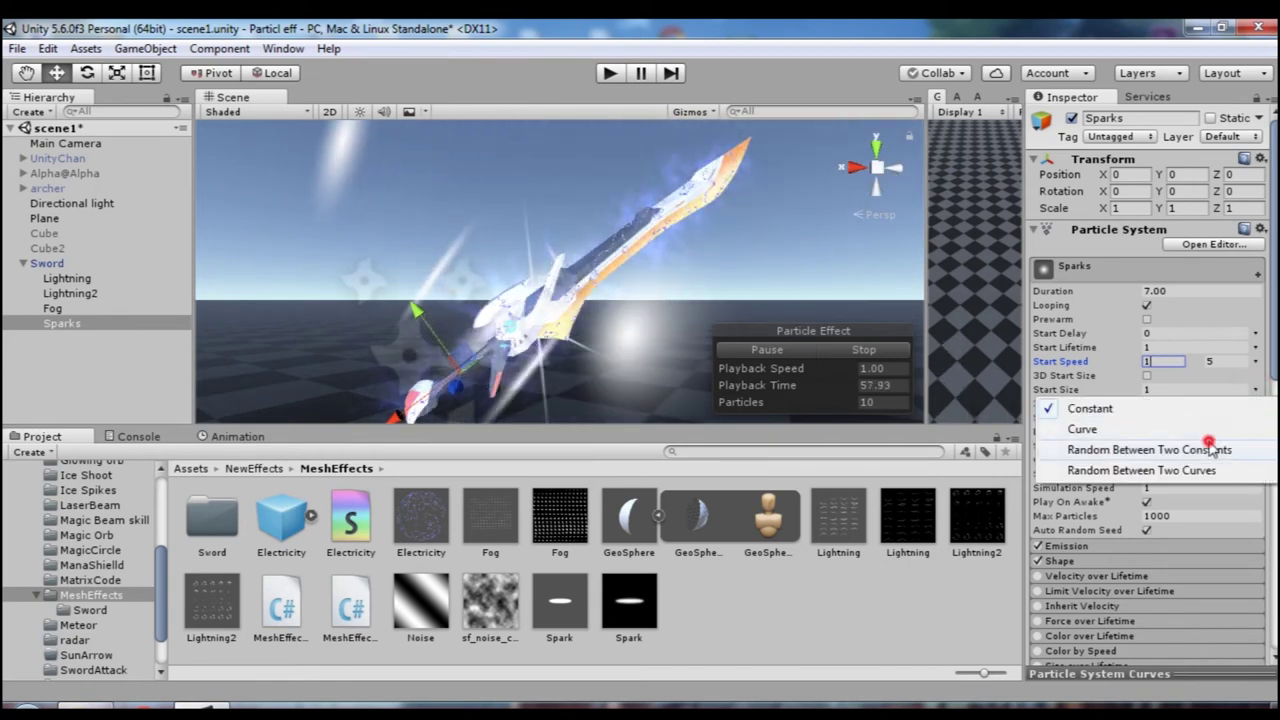
{"action": "left_click", "coordinate": [1210, 443]}
{"action": "type", "text": "0.0"}
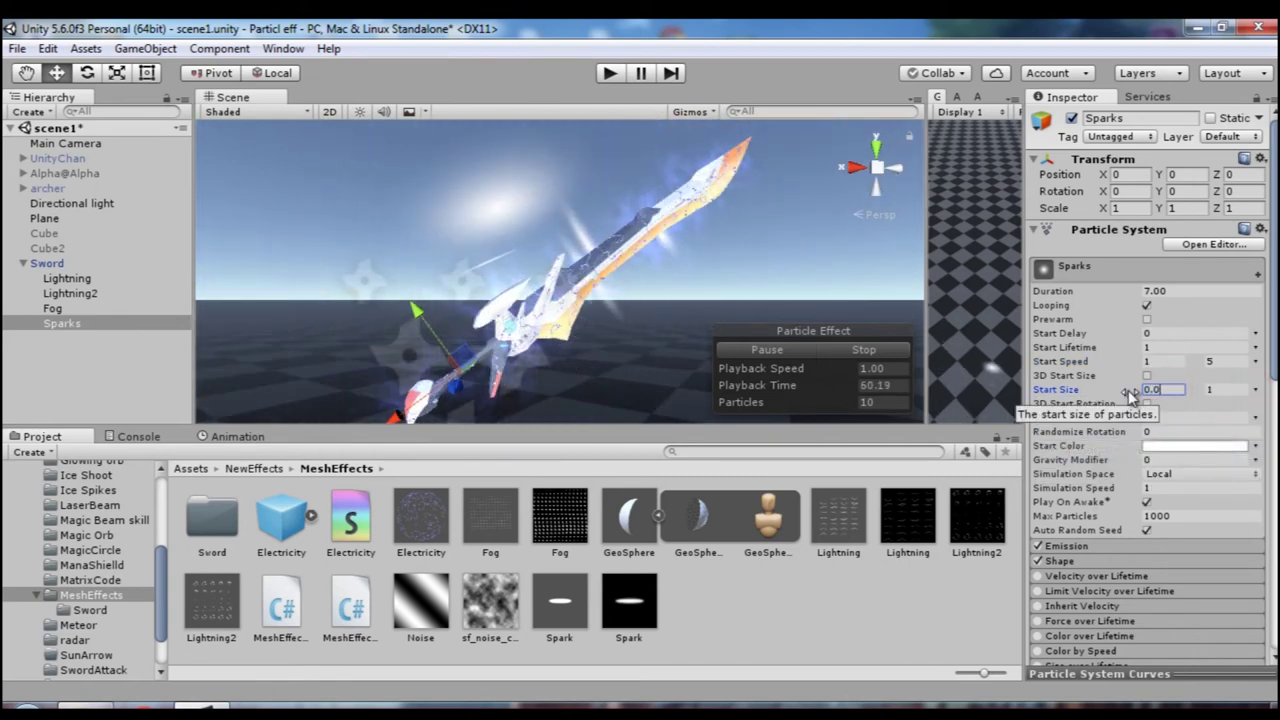
{"action": "type", "text": "4"}
{"action": "left_click", "coordinate": [1221, 390]}
- Set the upper Start Size to 0.05 and assign the Spark material to the particles
{"action": "type", "text": "0."}
{"action": "scroll", "coordinate": [1188, 512], "scroll_direction": "down", "scroll_amount": 10}
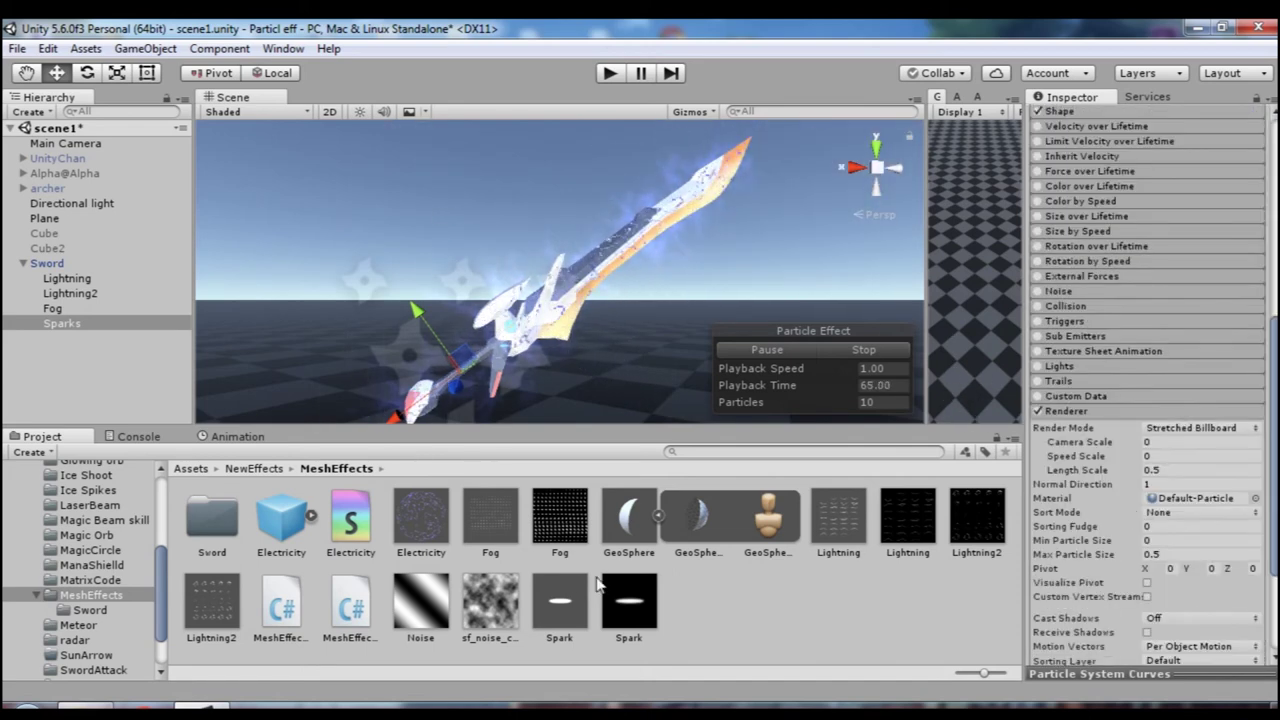
{"action": "left_click_drag", "start_coordinate": [569, 600], "coordinate": [1156, 499]}
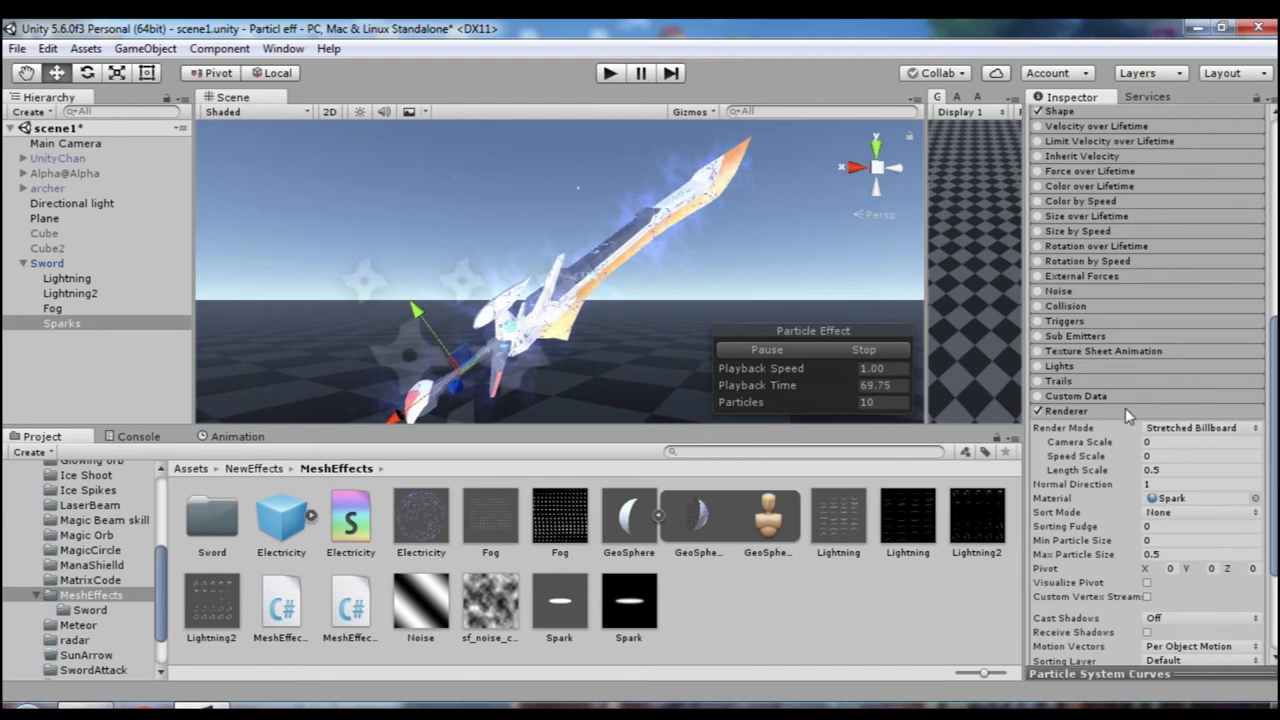
- Set the Sparks start colour to a vivid blue (000CFF)
{"action": "scroll", "coordinate": [1150, 412], "scroll_direction": "up", "scroll_amount": 3}
{"action": "scroll", "coordinate": [1172, 414], "scroll_direction": "up", "scroll_amount": 2}
{"action": "scroll", "coordinate": [1172, 414], "scroll_direction": "up", "scroll_amount": 3}
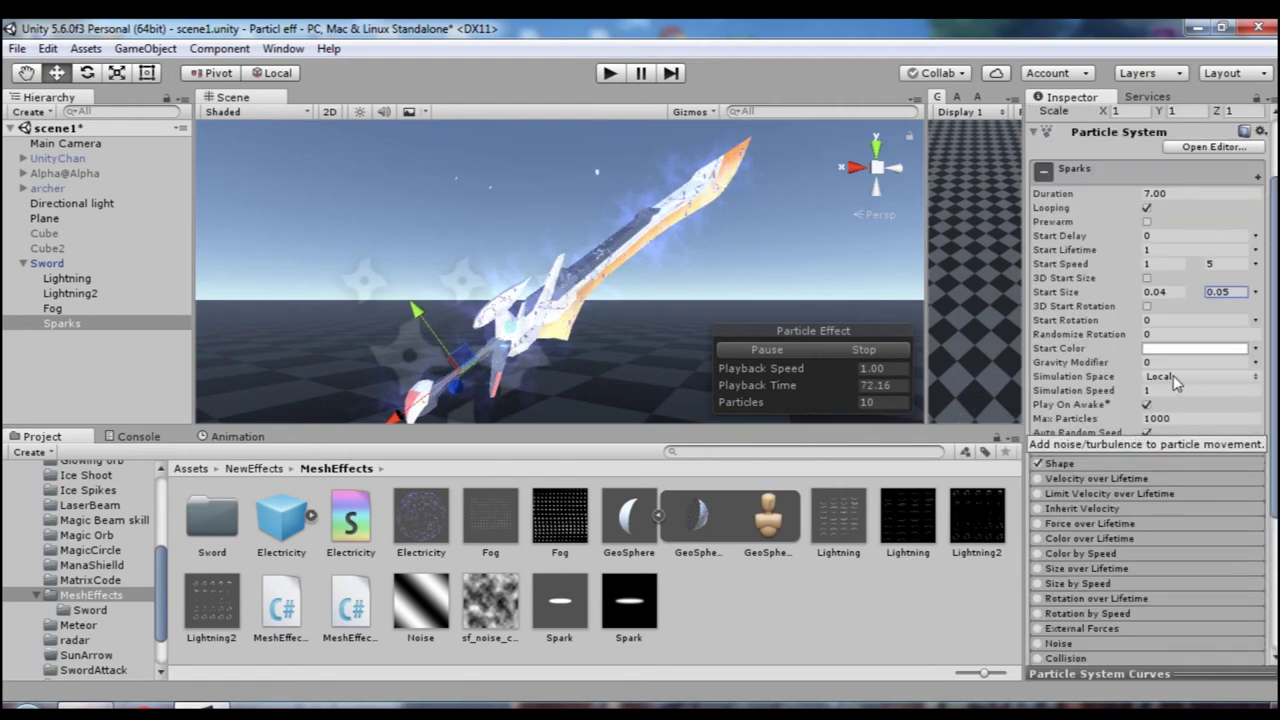
{"action": "left_click", "coordinate": [1171, 349]}
{"action": "left_click_drag", "start_coordinate": [1040, 440], "coordinate": [1040, 413]}
{"action": "mouse_move", "coordinate": [962, 405]}
{"action": "left_mouse_down"}
{"action": "mouse_move", "coordinate": [996, 360]}
{"action": "mouse_move", "coordinate": [1025, 378]}
{"action": "mouse_move", "coordinate": [1050, 372]}
{"action": "left_mouse_up"}
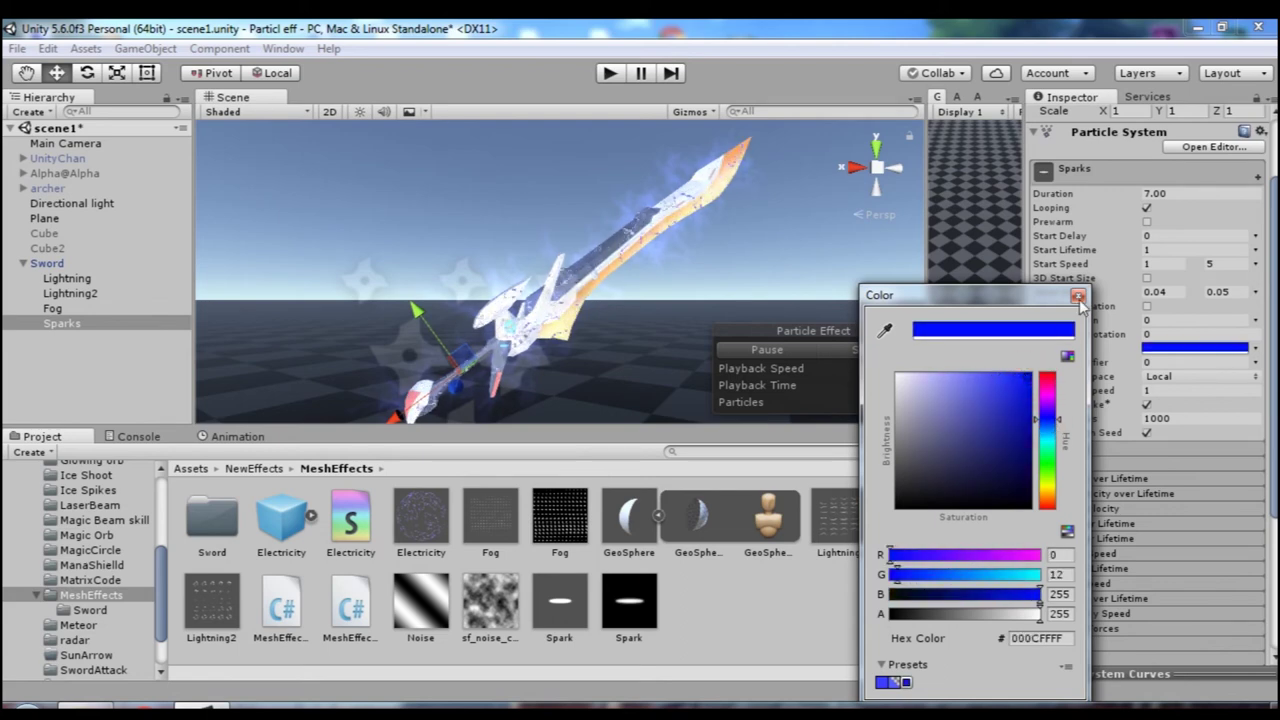
{"action": "left_click", "coordinate": [1078, 296]}
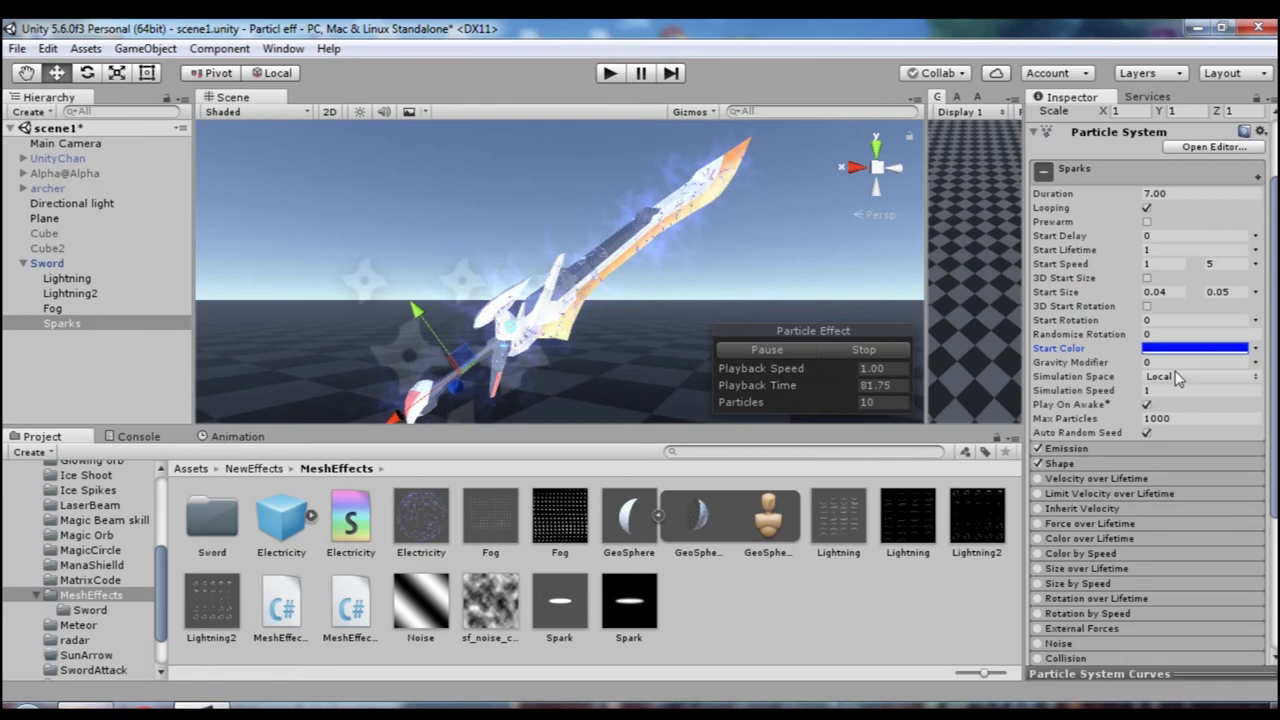
- Correct the minimum Start Size to 0.04
{"action": "left_click", "coordinate": [1160, 292]}
{"action": "type", "text": "1"}
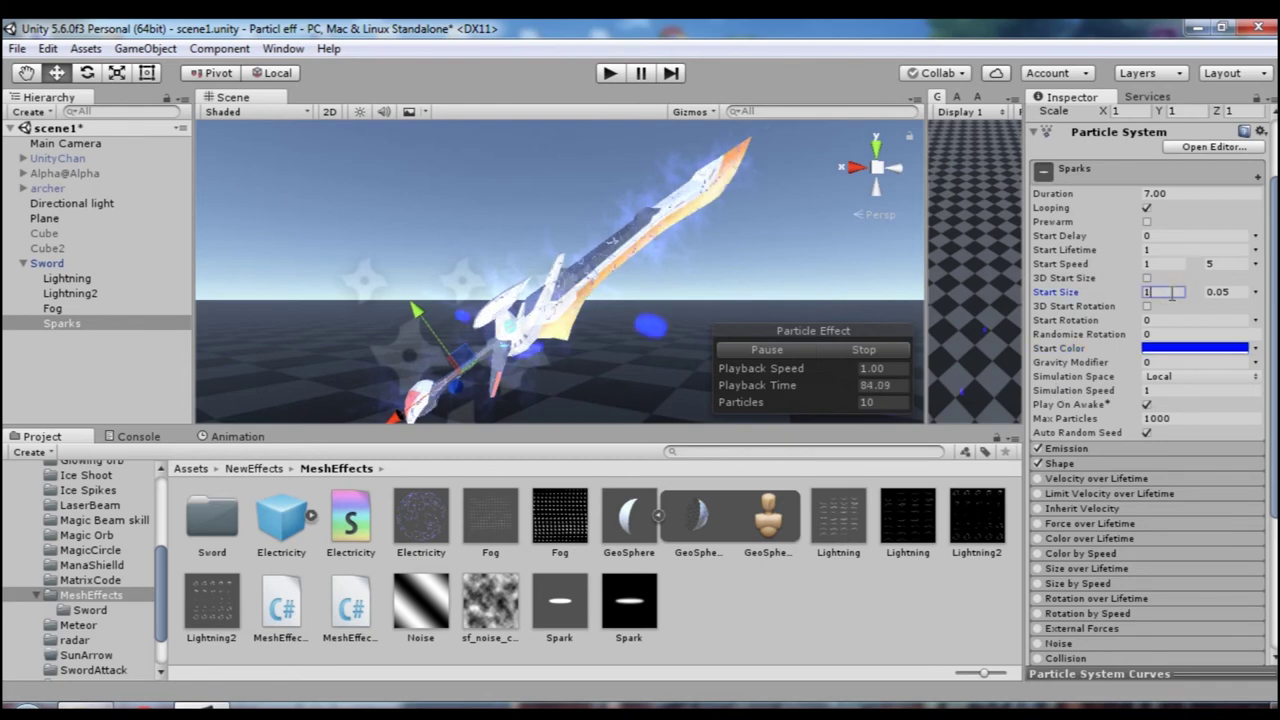
{"action": "type", "text": "0.04"}
{"action": "scroll", "coordinate": [1090, 393], "scroll_direction": "down", "scroll_amount": 3}
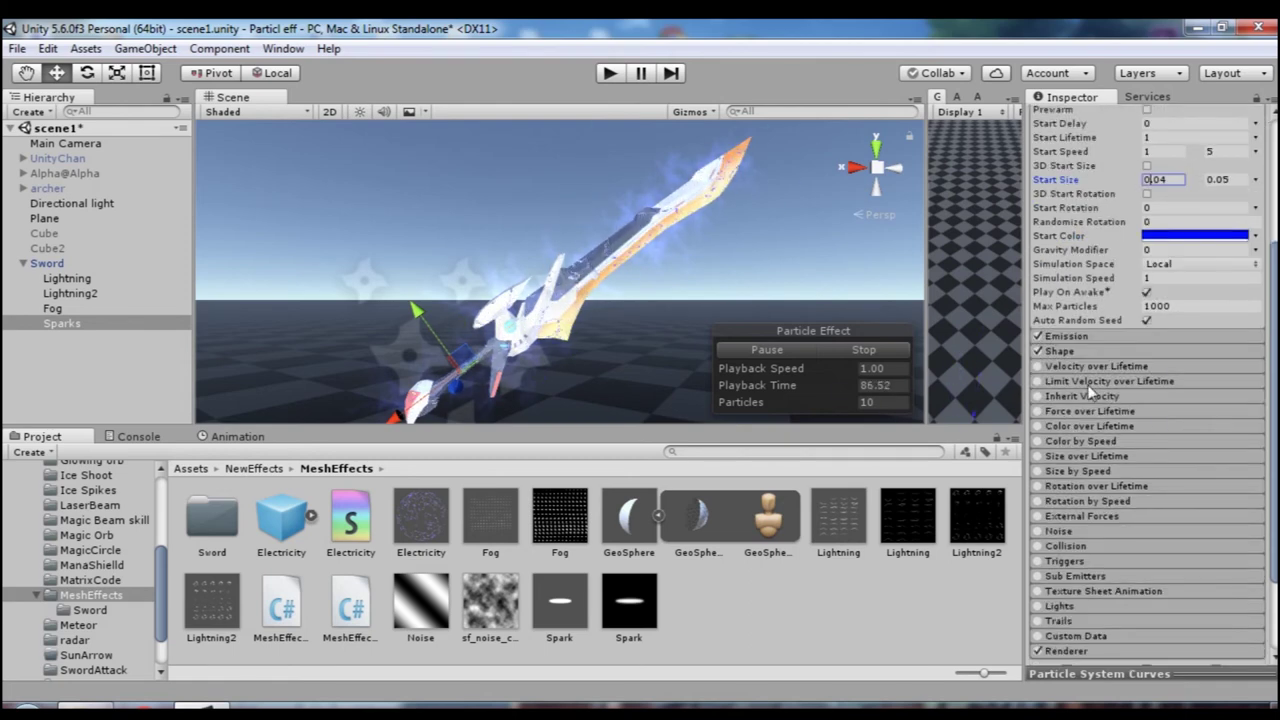
{"action": "left_click", "coordinate": [1076, 338]}
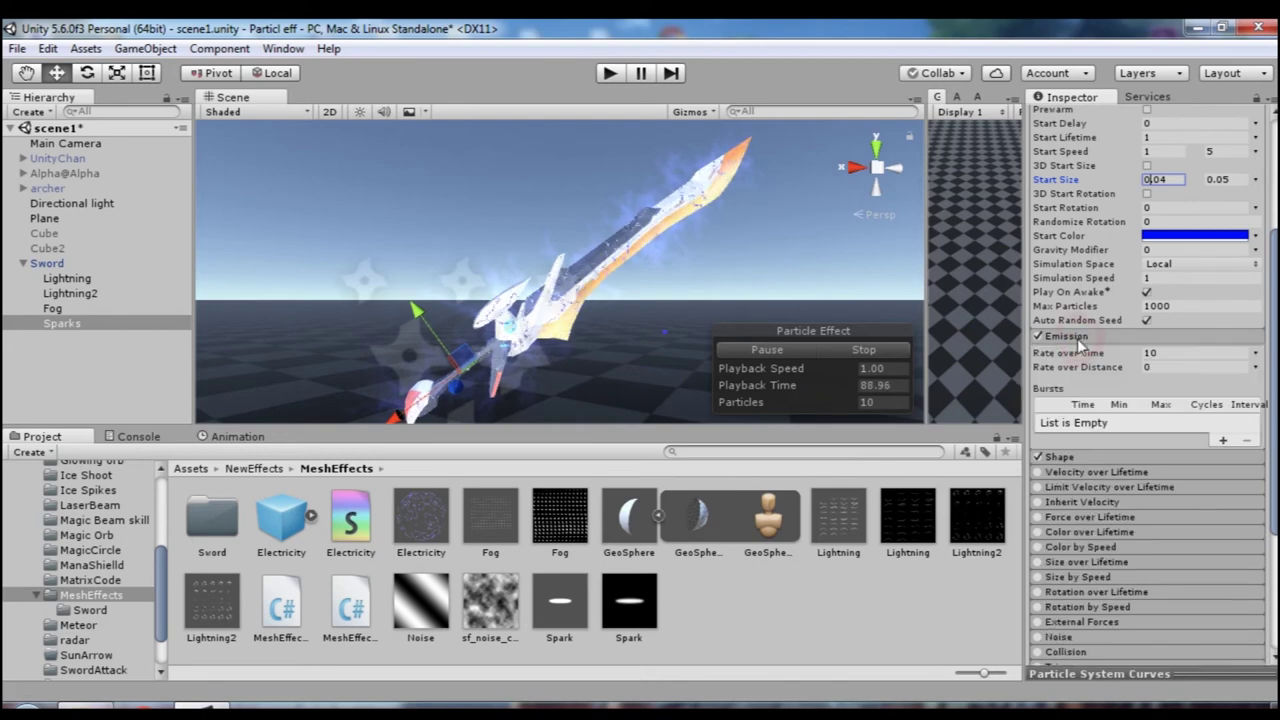
- Set Rate over Time to 0 and add three bursts of 5–10, 5–15 and 5–30 particles
{"action": "left_click", "coordinate": [1178, 353]}
{"action": "type", "text": "0"}
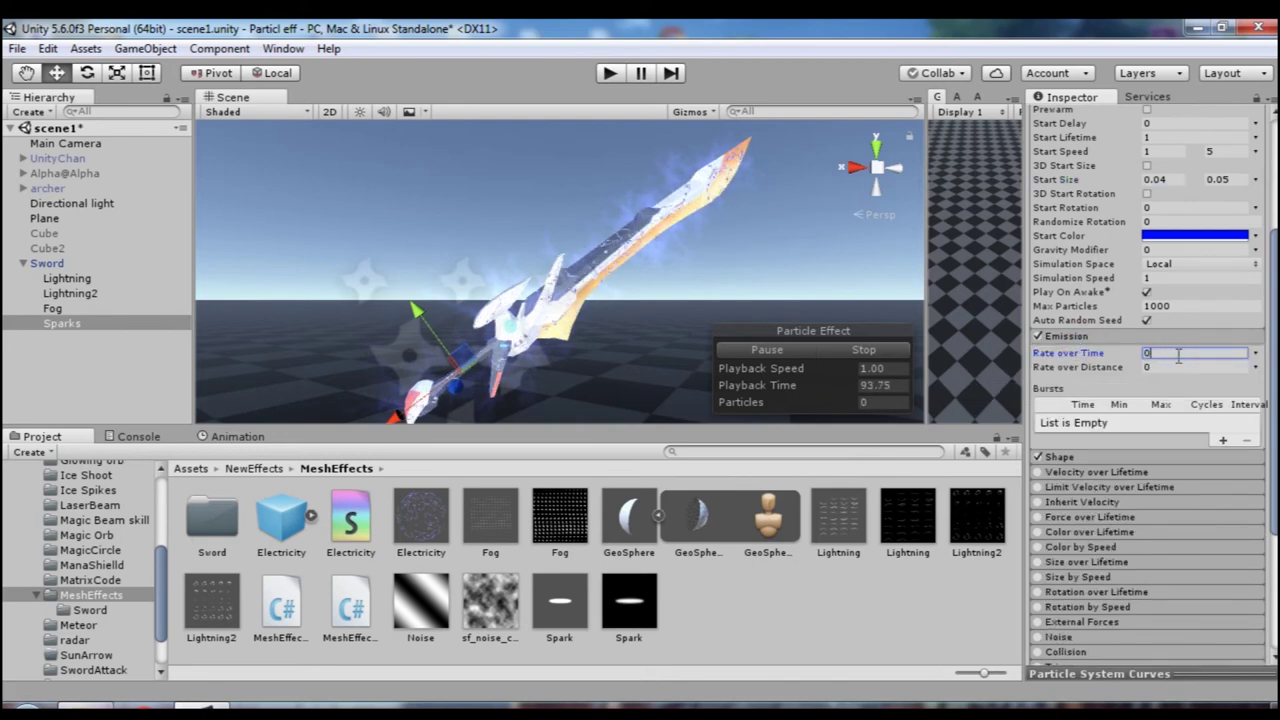
{"action": "scroll", "coordinate": [1178, 355], "scroll_direction": "down", "scroll_amount": 2}
{"action": "left_click", "coordinate": [1222, 384]}
{"action": "left_click", "coordinate": [1116, 366]}
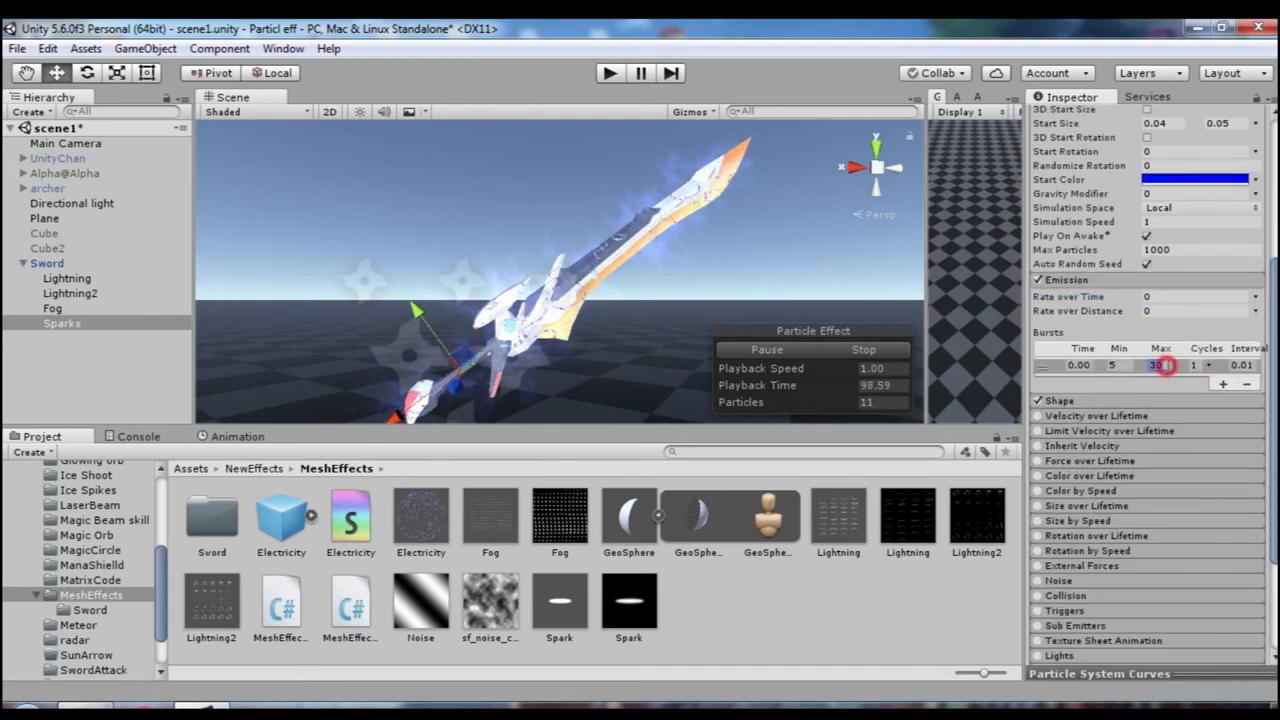
{"action": "left_click", "coordinate": [1222, 384]}
{"action": "type", "text": "15"}
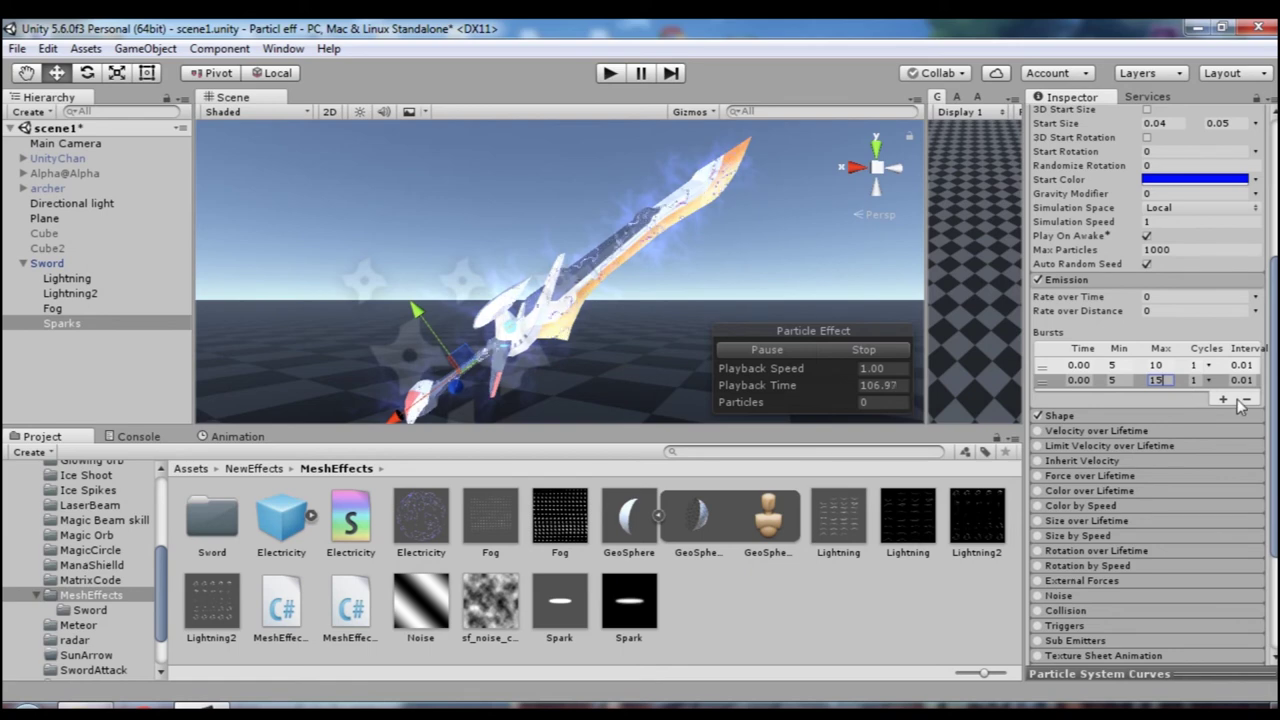
{"action": "left_click", "coordinate": [1222, 399]}
{"action": "left_click", "coordinate": [1117, 395]}
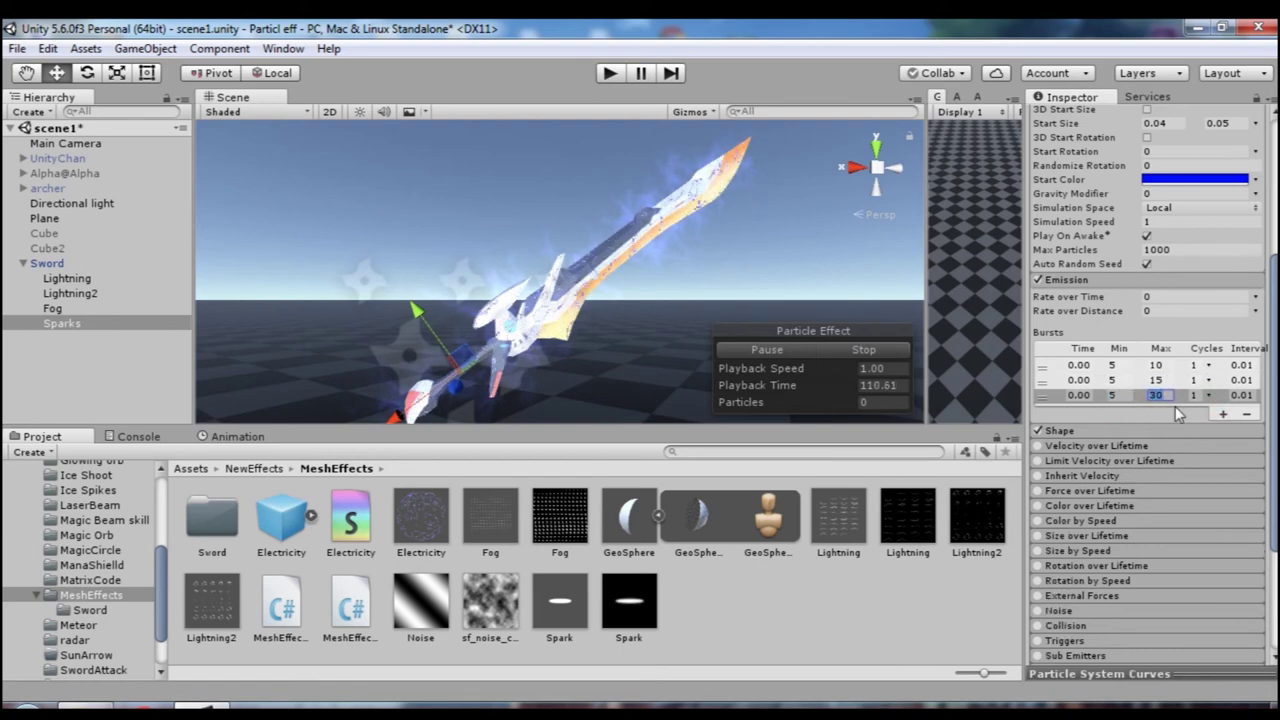
{"action": "type", "text": "1"}
{"action": "left_click", "coordinate": [1084, 281]}
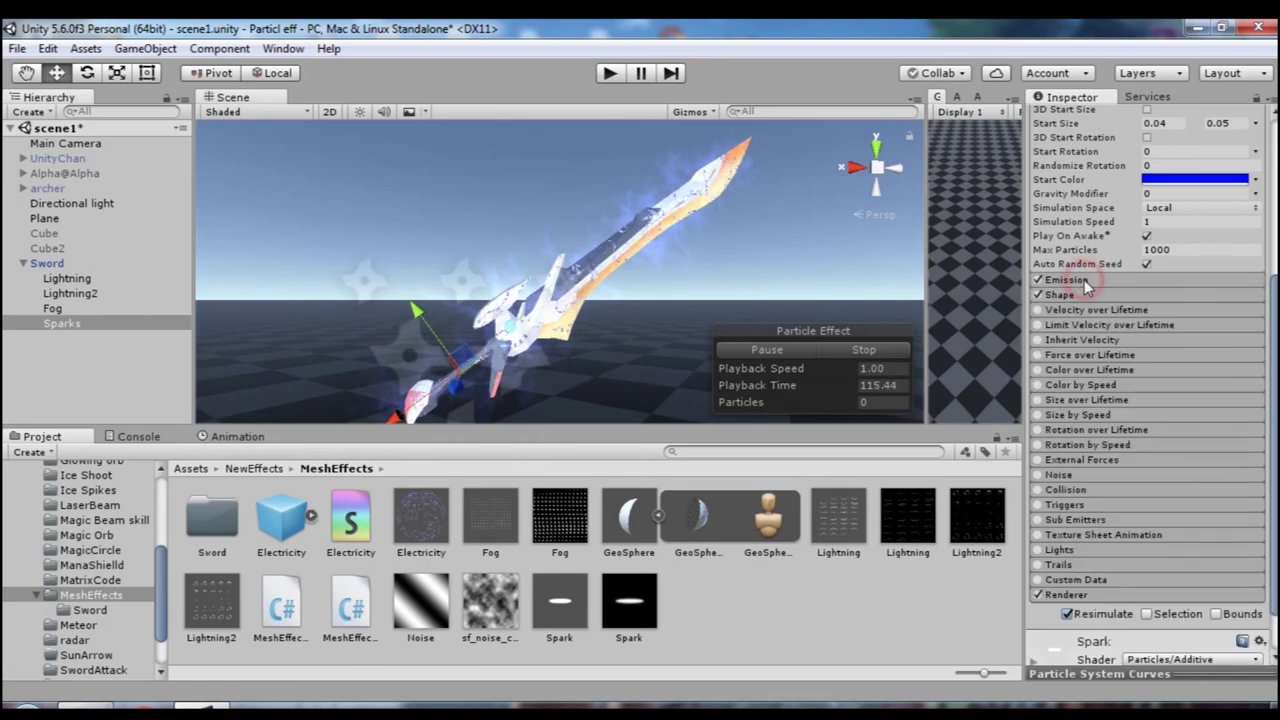
- Change the sparks' start colour to white and replay the preview
{"action": "left_click", "coordinate": [803, 351]}
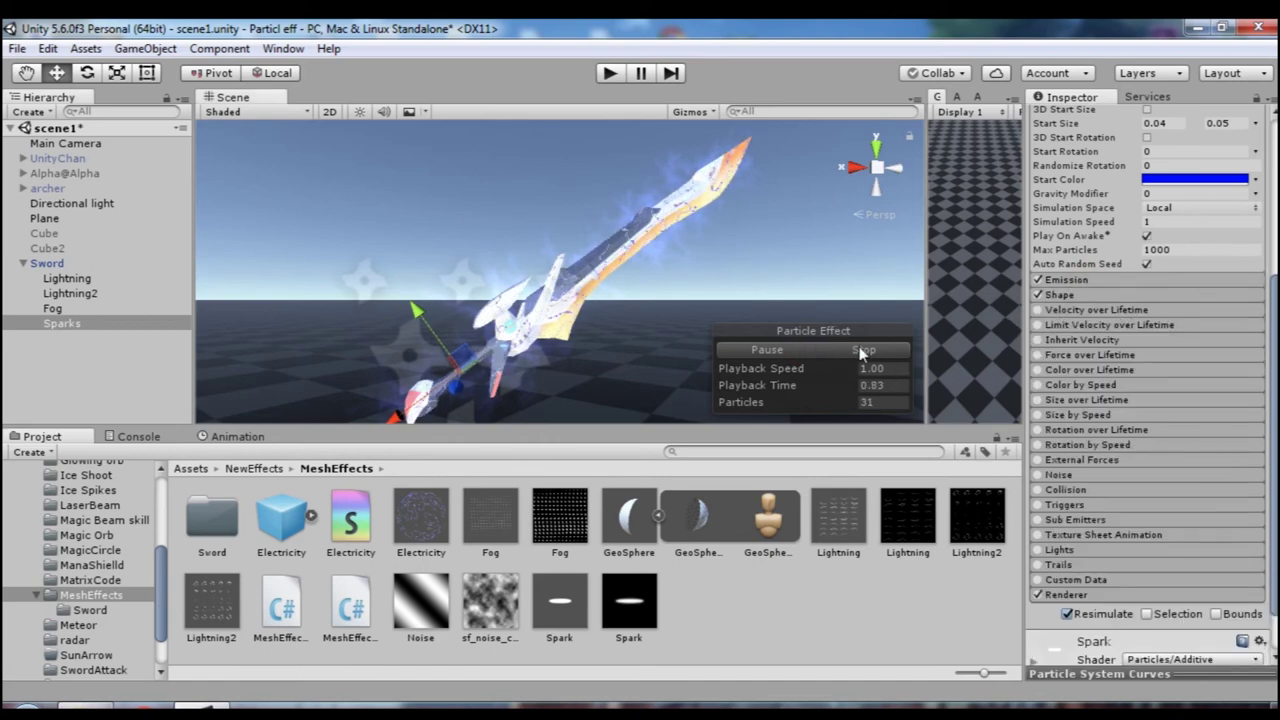
{"action": "left_click", "coordinate": [1195, 179]}
{"action": "left_click_drag", "start_coordinate": [930, 392], "coordinate": [858, 343]}
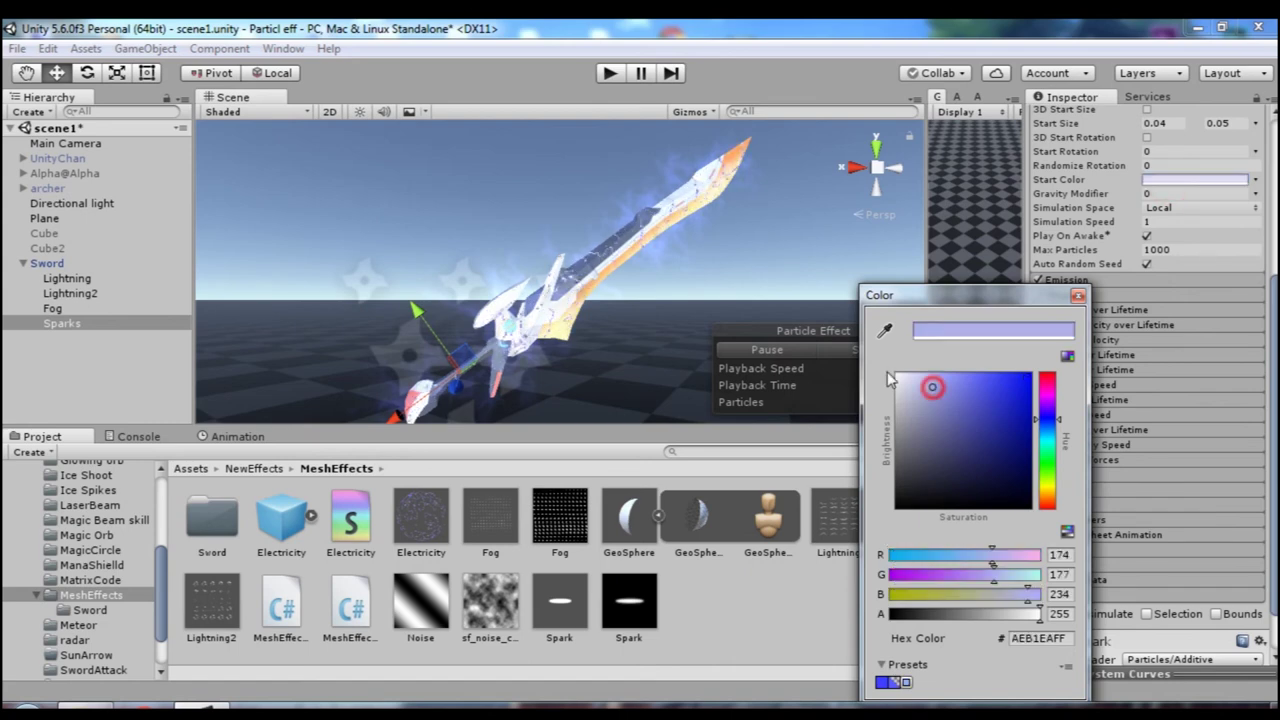
{"action": "left_click", "coordinate": [1083, 297]}
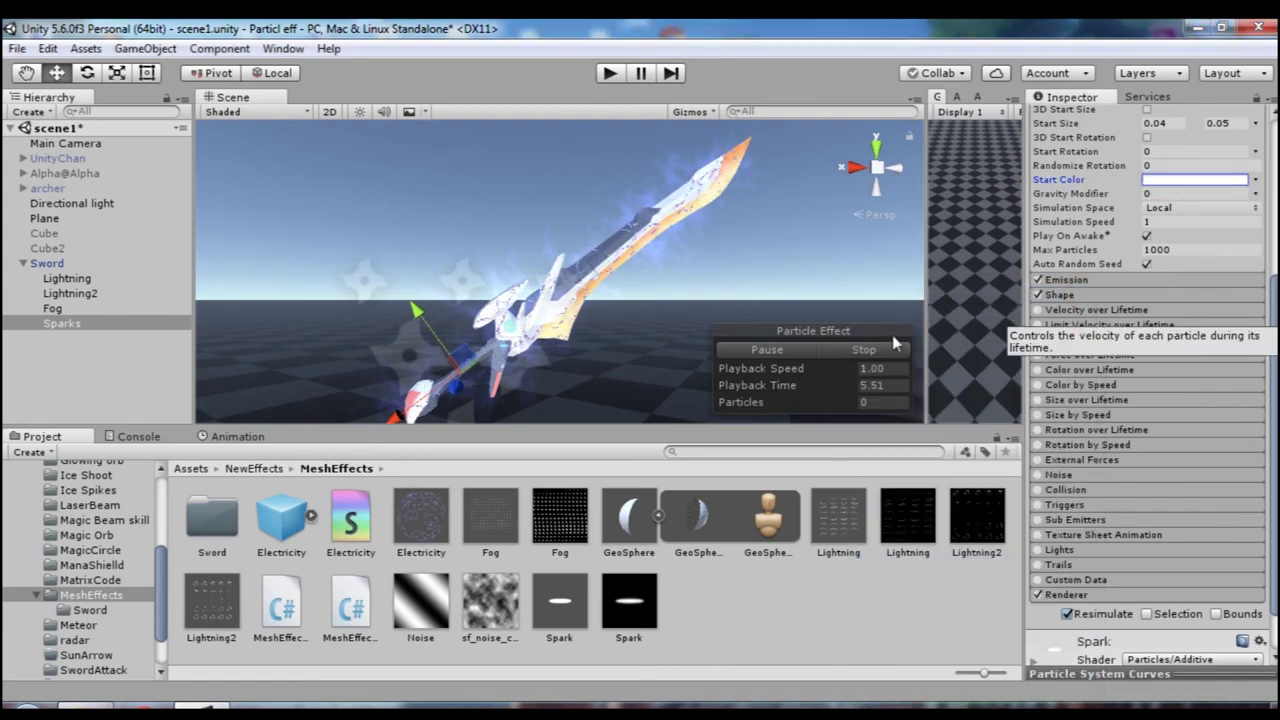
{"action": "left_click", "coordinate": [800, 352]}
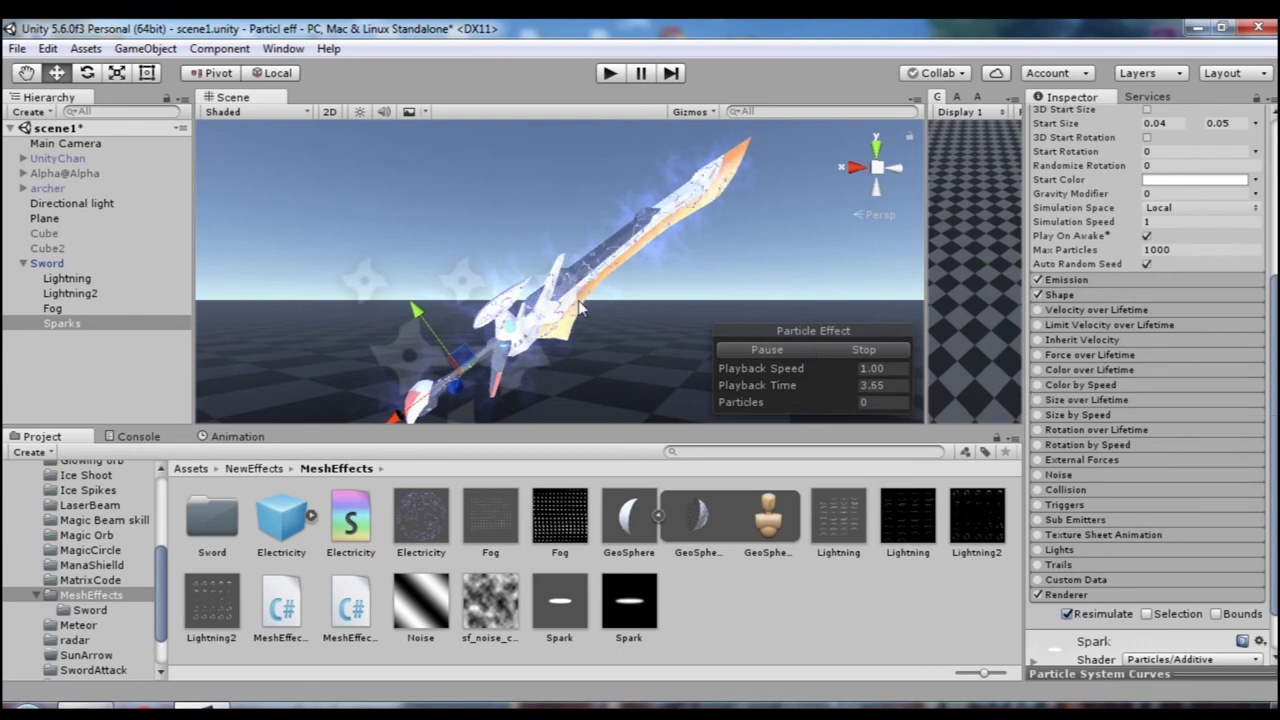
- Adjust the start times of the second and third bursts and restart the preview
{"action": "left_click", "coordinate": [1092, 282]}
{"action": "left_click", "coordinate": [1080, 380]}
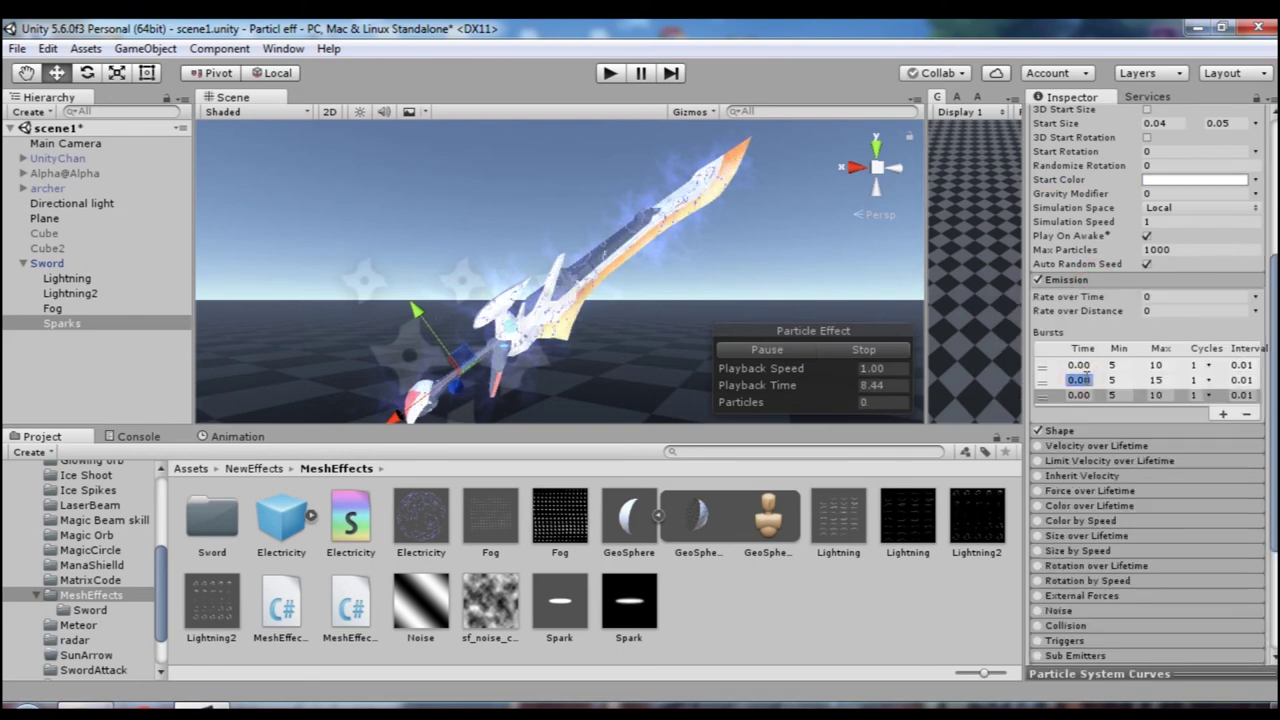
{"action": "left_click", "coordinate": [1080, 395]}
{"action": "type", "text": "5"}
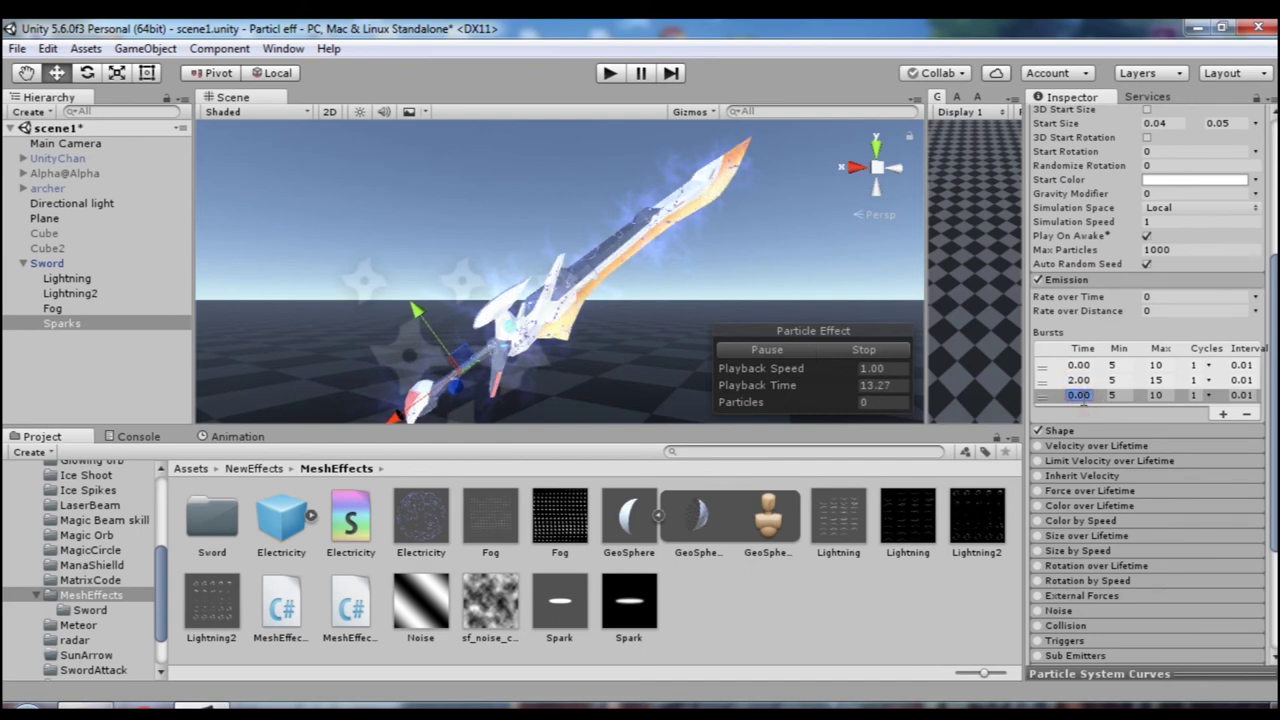
{"action": "left_click", "coordinate": [1096, 279]}
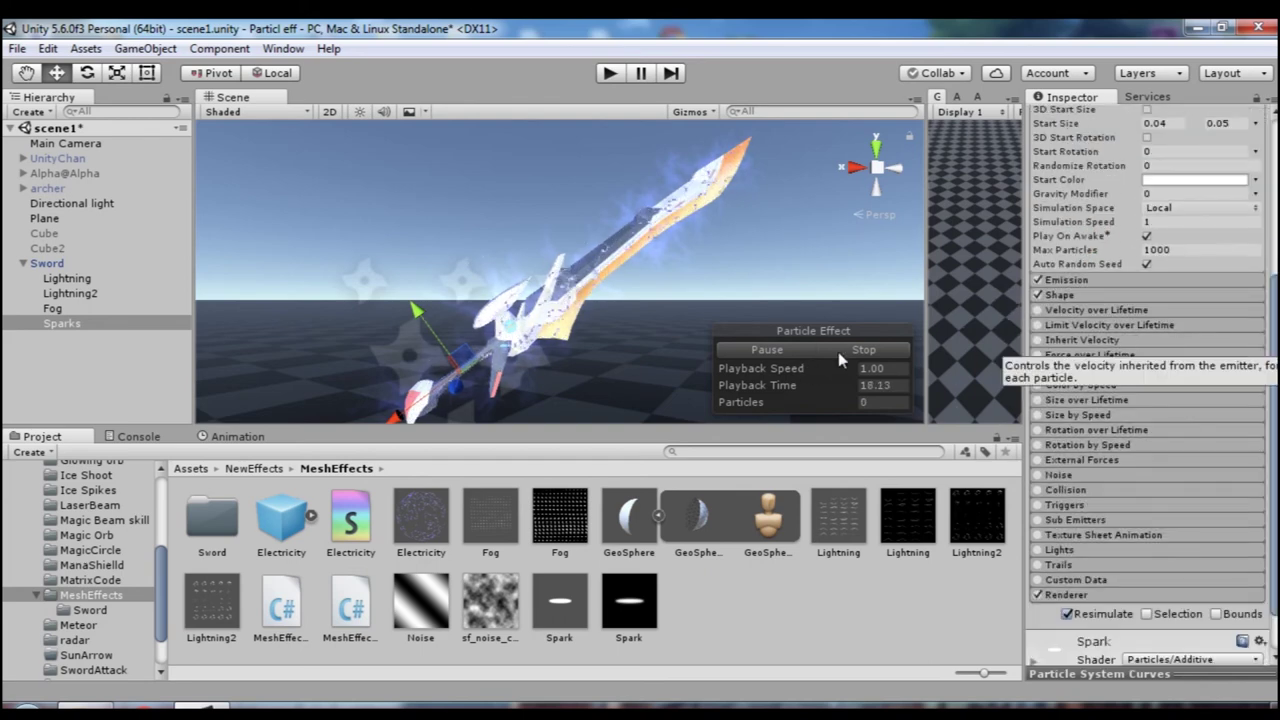
{"action": "left_click", "coordinate": [838, 352]}
- Set the Renderer Speed Scale to 0.04 and look down toward the floor
{"action": "scroll", "coordinate": [1049, 341], "scroll_direction": "down", "scroll_amount": 3}
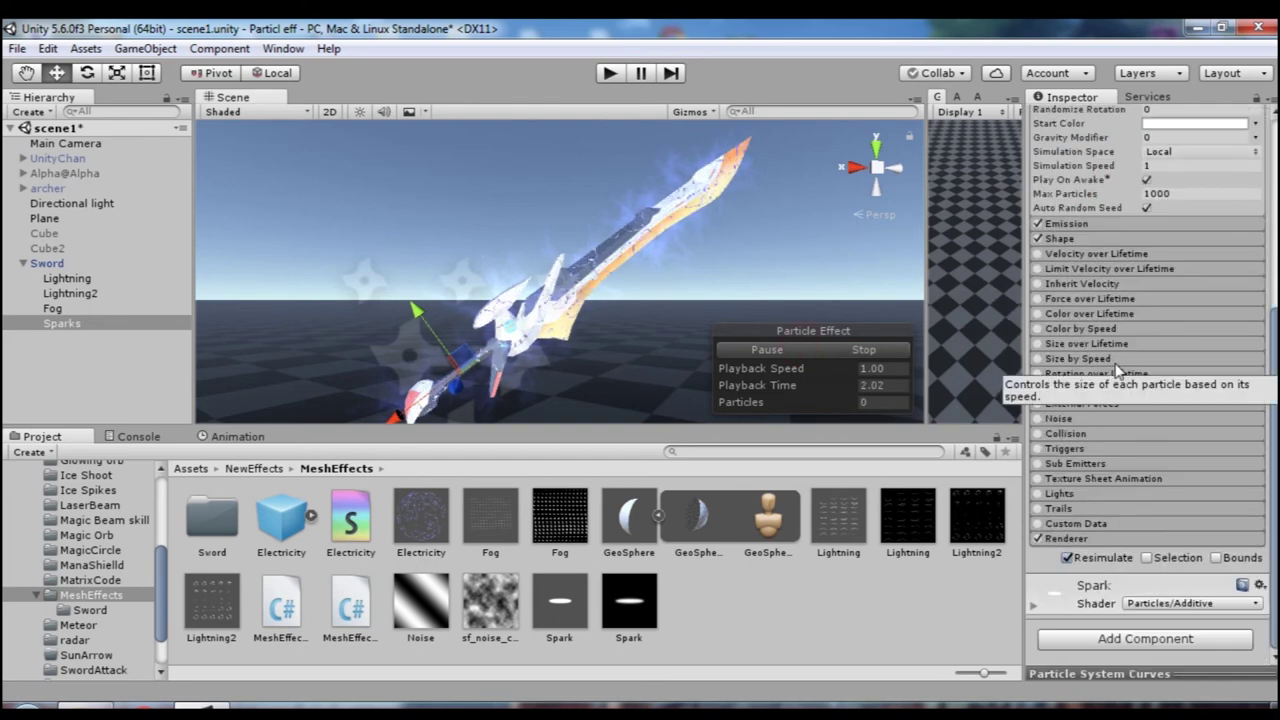
{"action": "left_click", "coordinate": [1058, 538]}
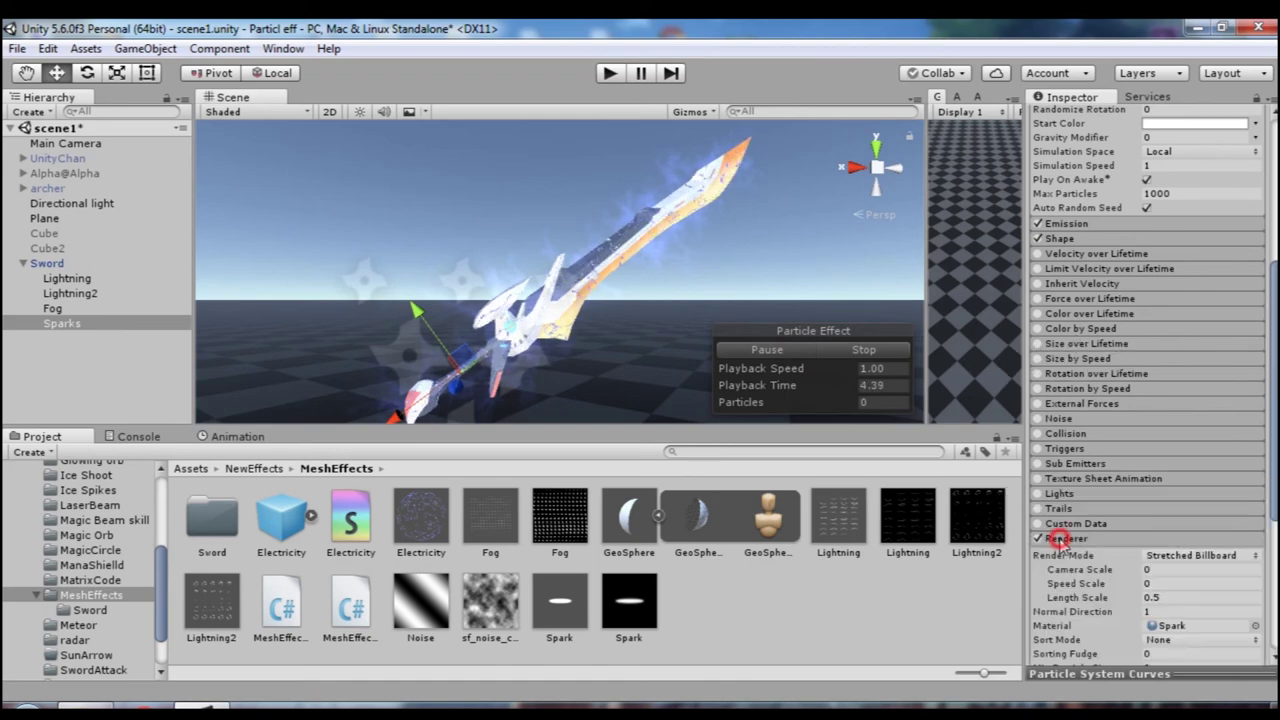
{"action": "left_click", "coordinate": [1163, 470]}
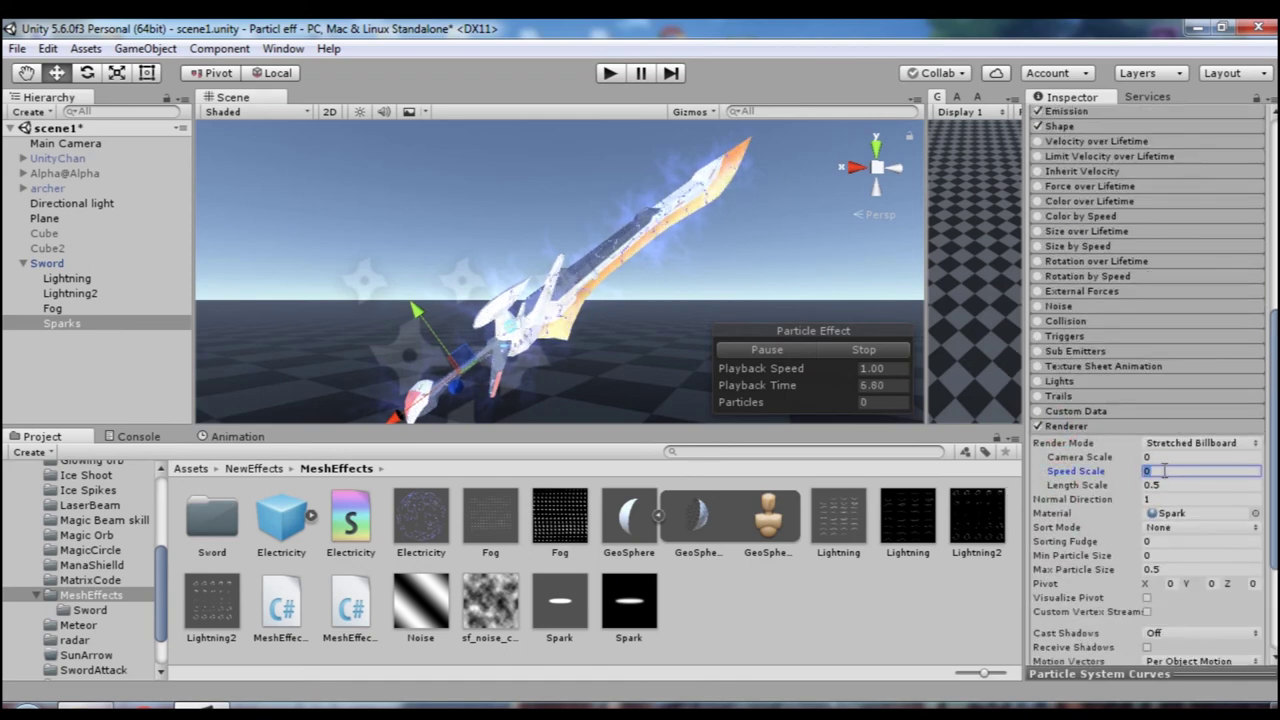
{"action": "type", "text": ".04"}
{"action": "left_click", "coordinate": [1093, 426]}
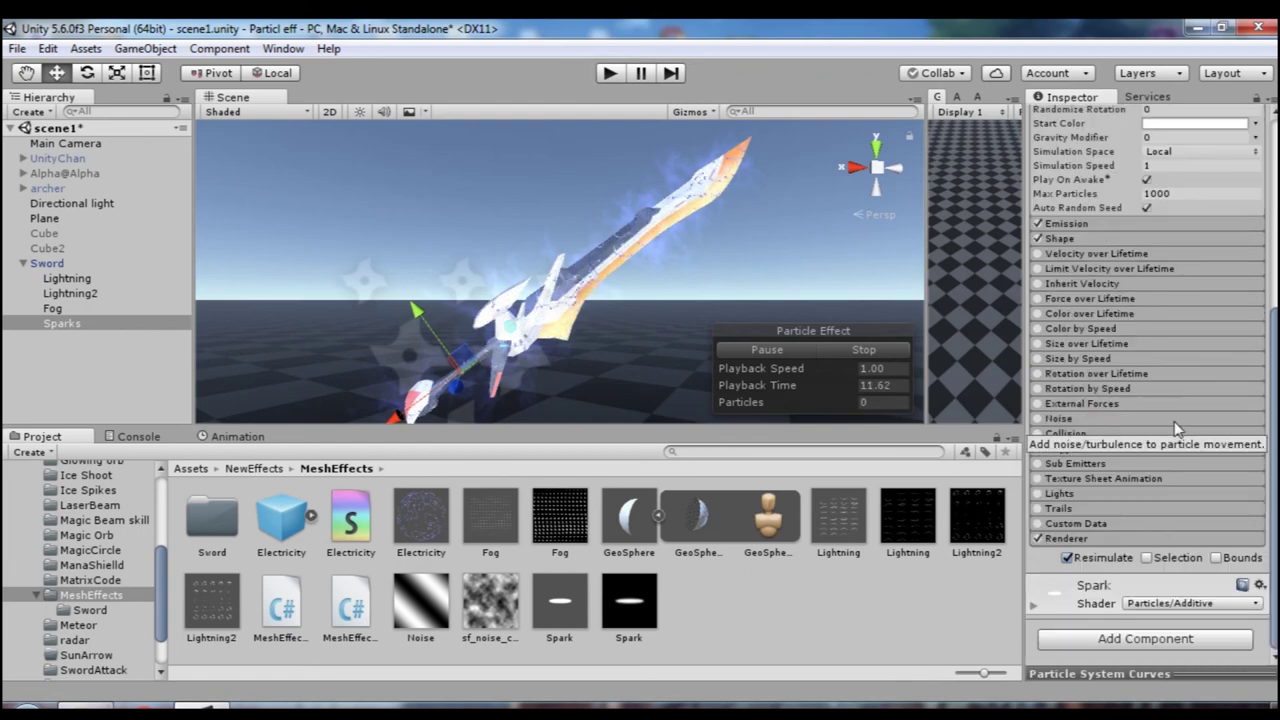
{"action": "scroll", "coordinate": [1176, 428], "scroll_direction": "up", "scroll_amount": 2}
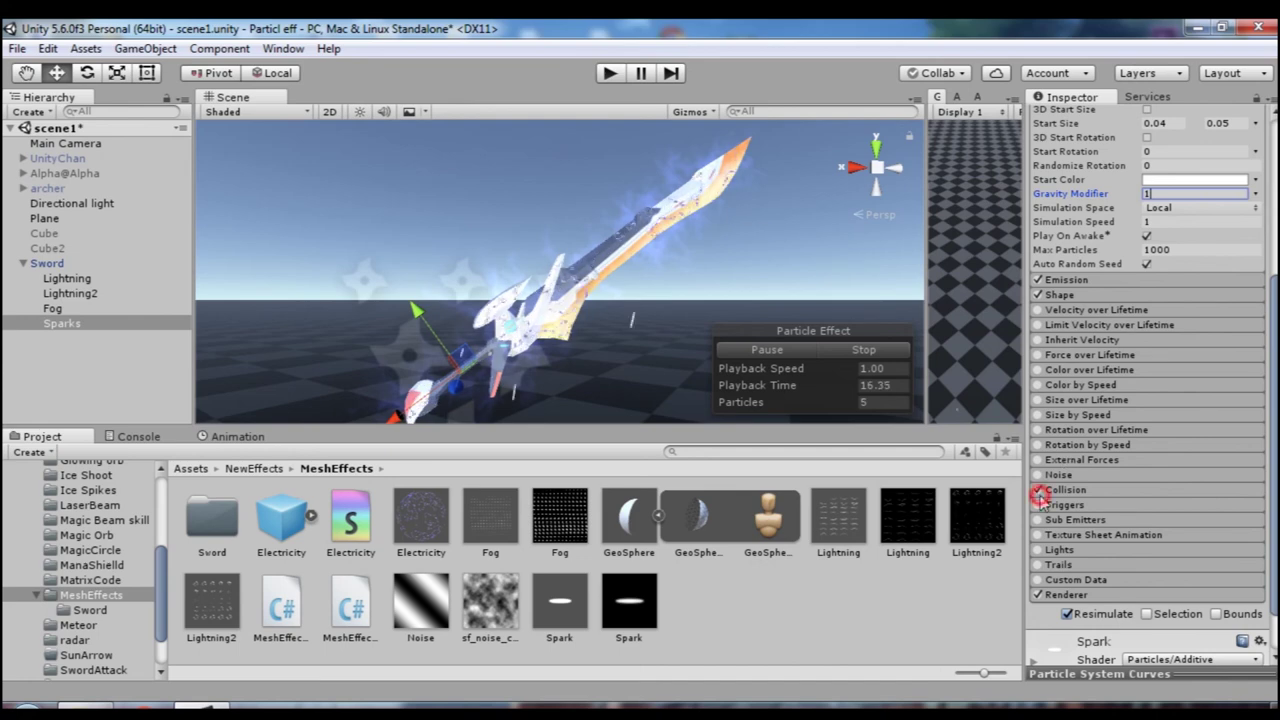
{"action": "left_click_drag", "start_coordinate": [620, 330], "coordinate": [669, 390], "text": "alt"}
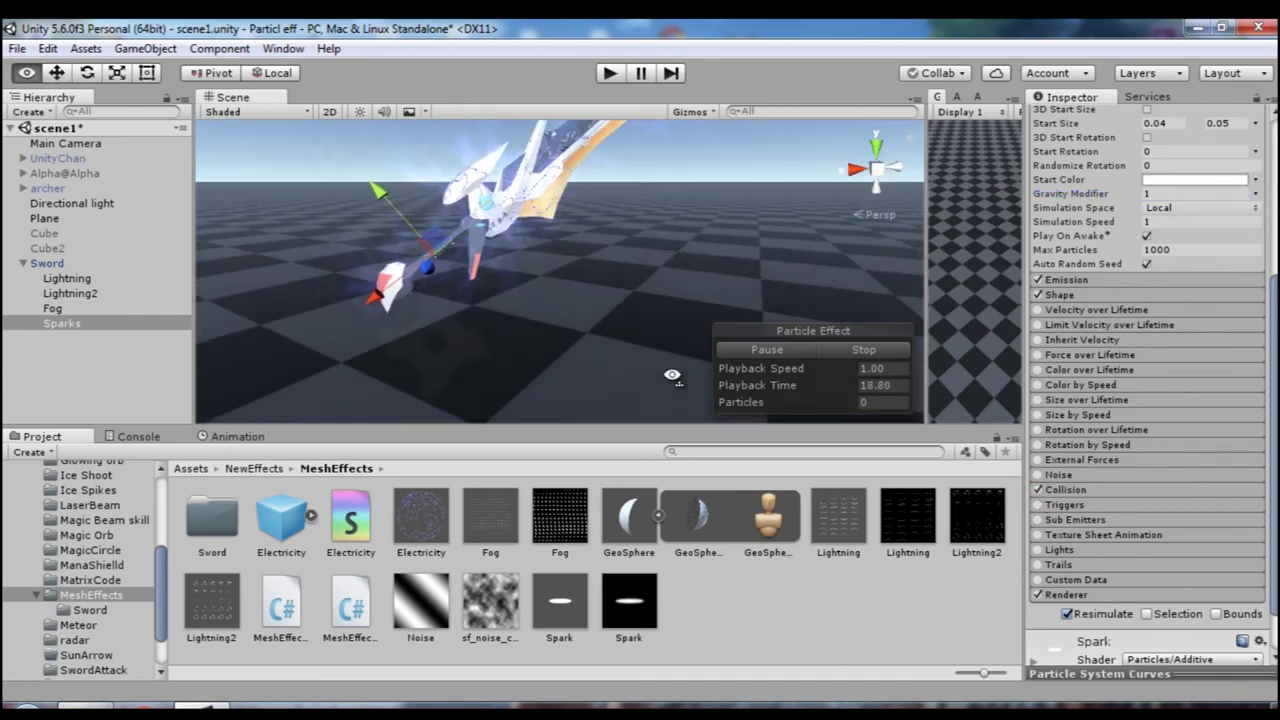
- Enable World collision with Dampen 0.5, Bounce 0.5 and Radius Scale 0.01
{"action": "left_click", "coordinate": [1065, 489]}
{"action": "left_click", "coordinate": [1140, 506]}
{"action": "left_click", "coordinate": [1102, 548]}
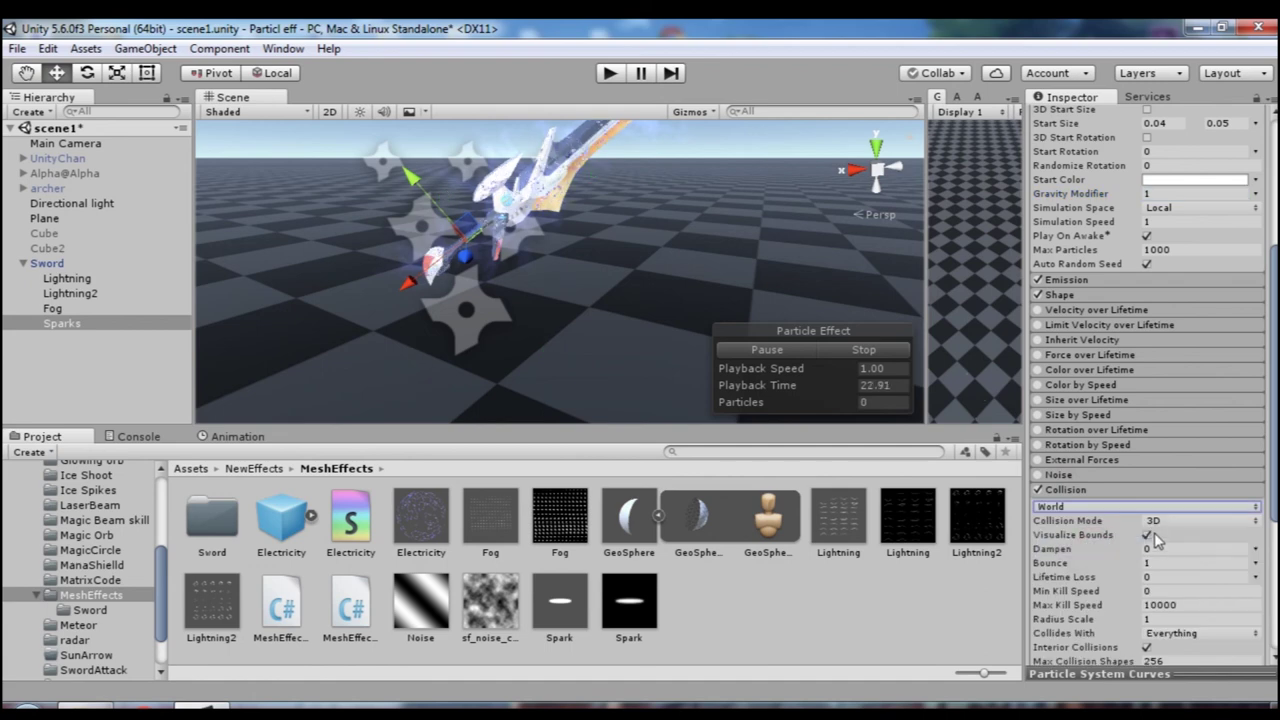
{"action": "left_click", "coordinate": [1155, 546]}
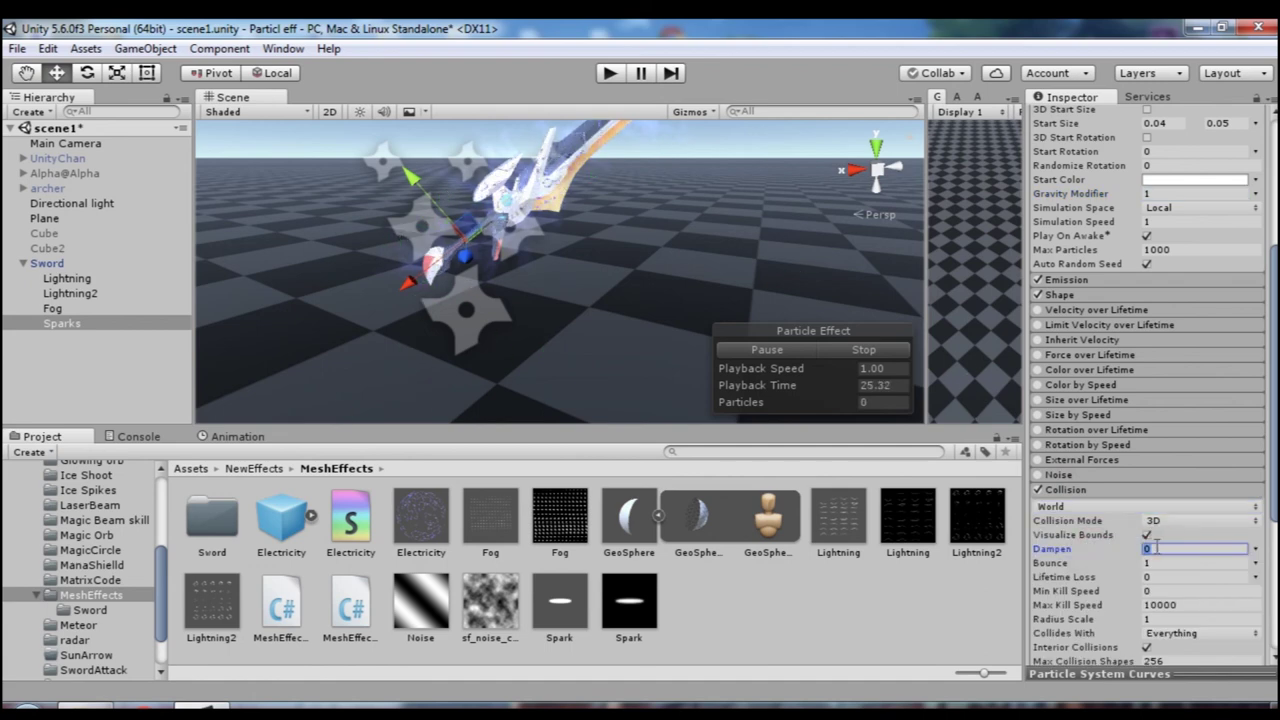
{"action": "type", "text": ".5"}
{"action": "left_click", "coordinate": [1163, 564]}
{"action": "type", "text": "0.5"}
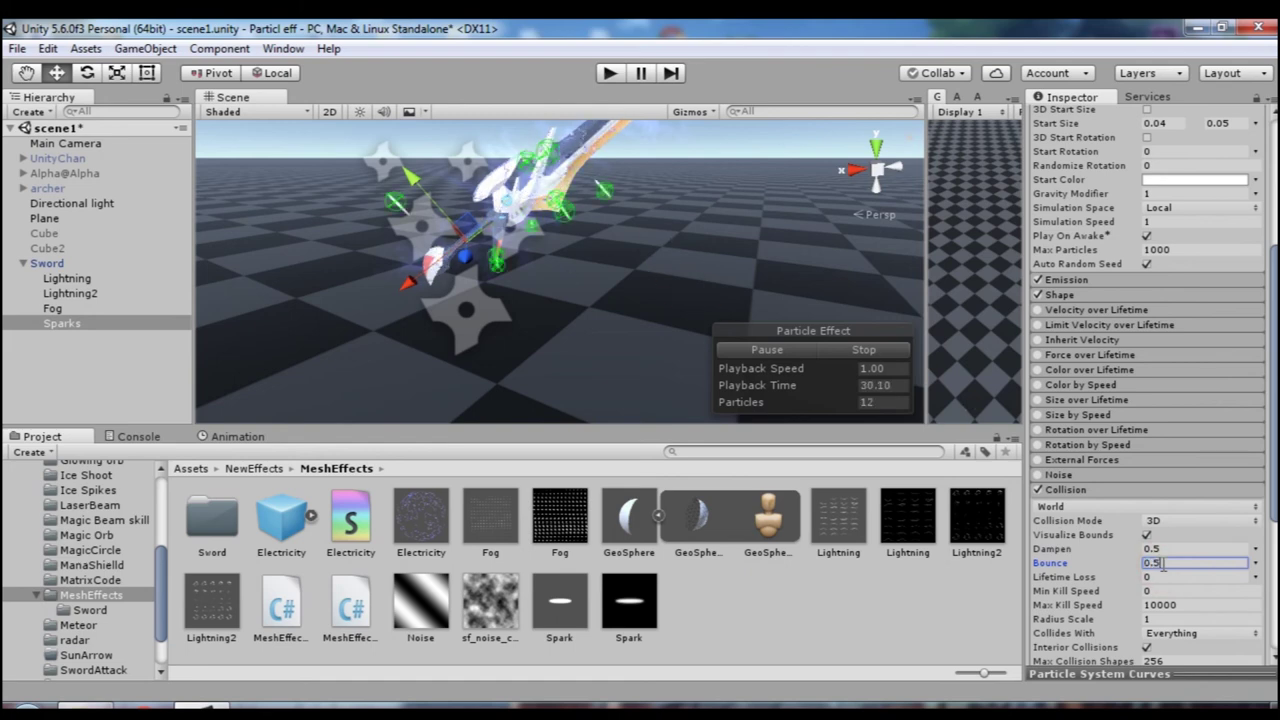
{"action": "left_click", "coordinate": [1166, 619]}
{"action": "type", "text": "0"}
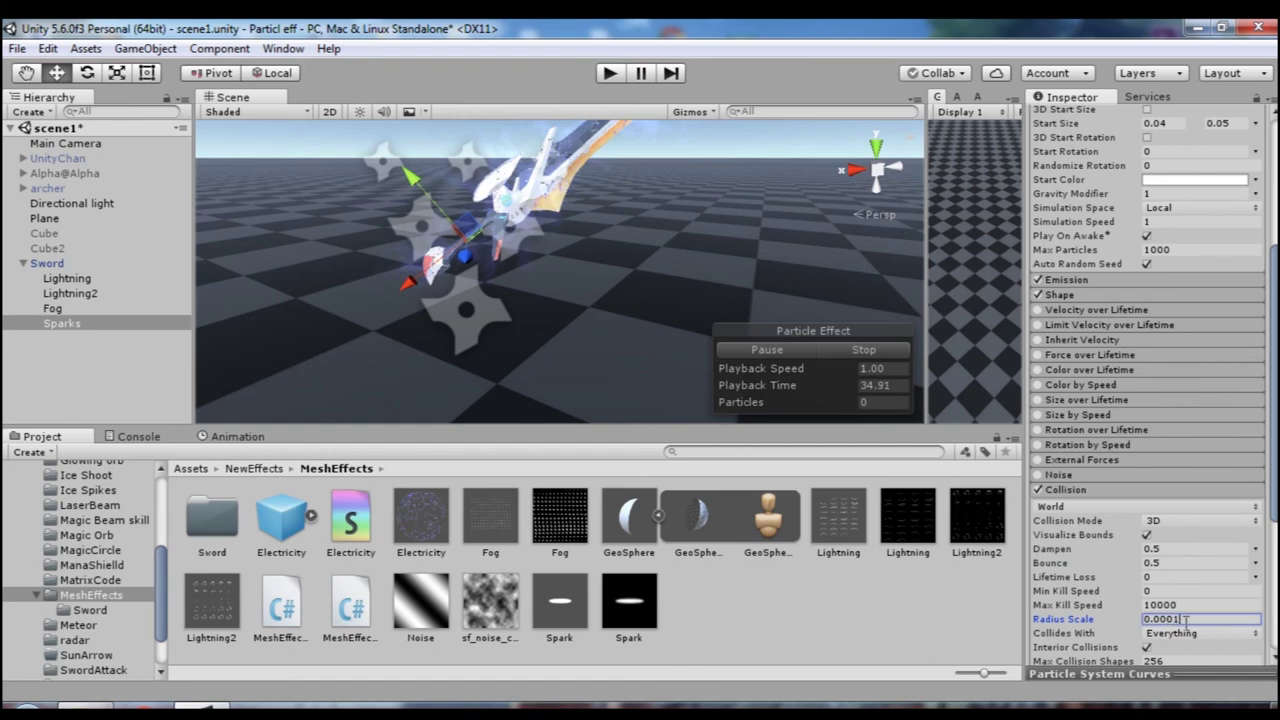
- Adjust the collision Min Kill Speed value and check the sparks hitting the floor
{"action": "scroll", "coordinate": [1182, 612], "scroll_direction": "down", "scroll_amount": 2}
{"action": "scroll", "coordinate": [1180, 627], "scroll_direction": "down", "scroll_amount": 2}
{"action": "left_click", "coordinate": [1090, 380]}
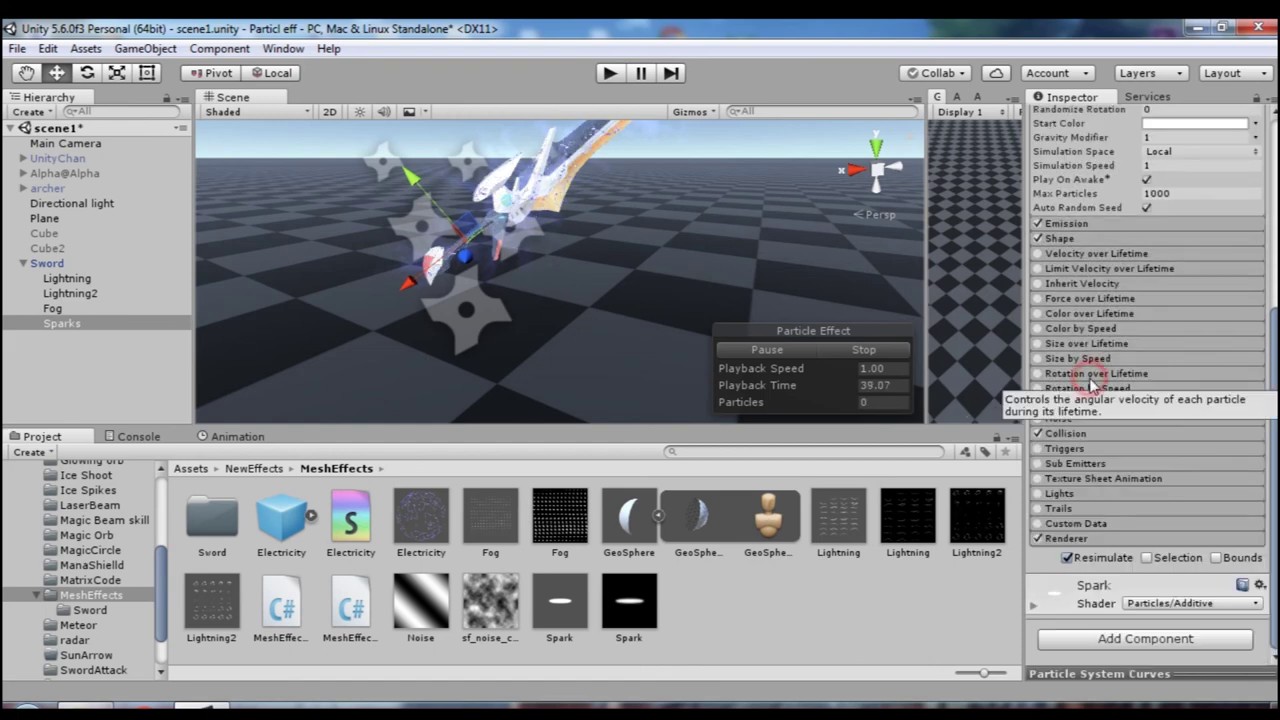
{"action": "left_click", "coordinate": [1066, 433]}
{"action": "left_click", "coordinate": [1180, 534]}
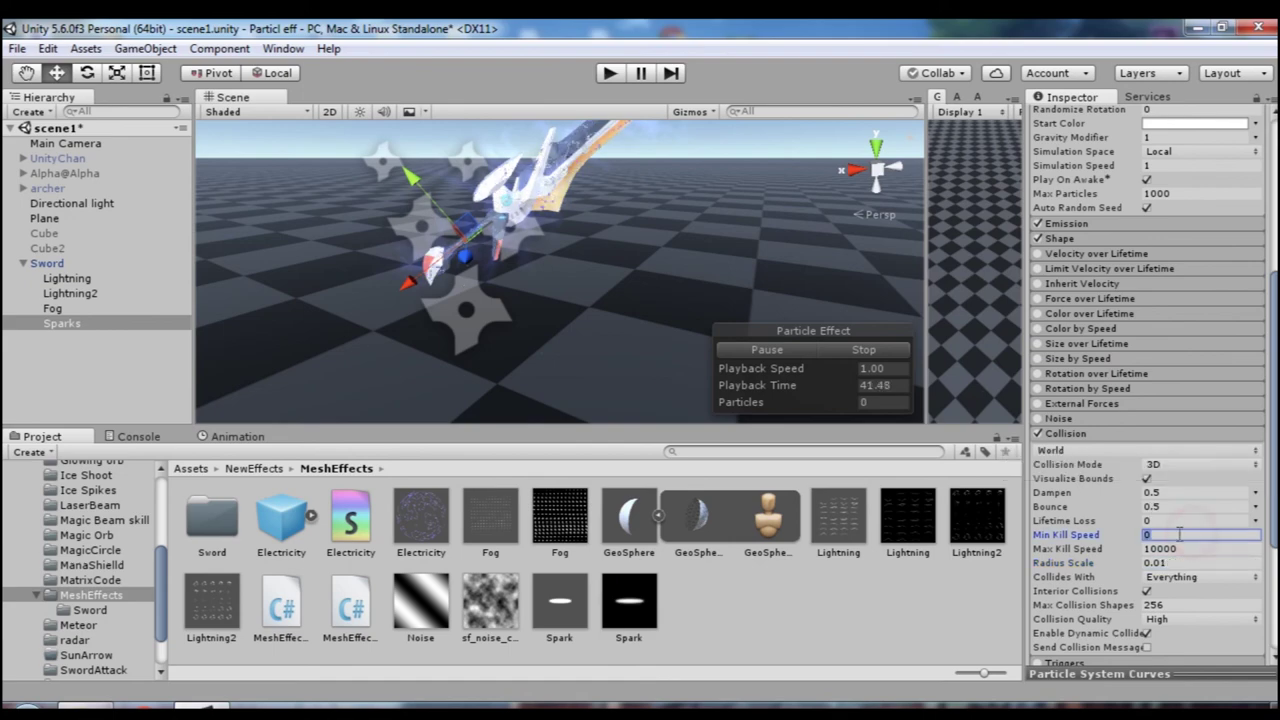
{"action": "left_click", "coordinate": [1085, 435]}
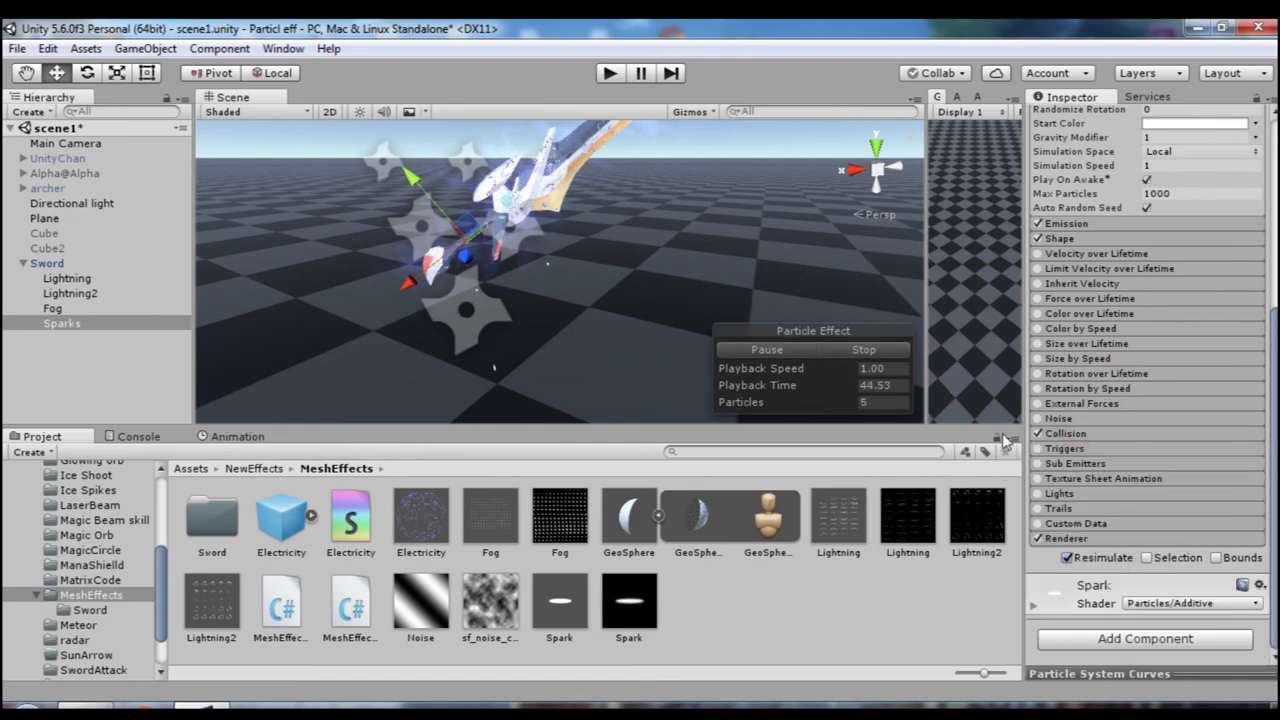
{"action": "left_click_drag", "start_coordinate": [590, 257], "coordinate": [660, 300], "text": "alt"}
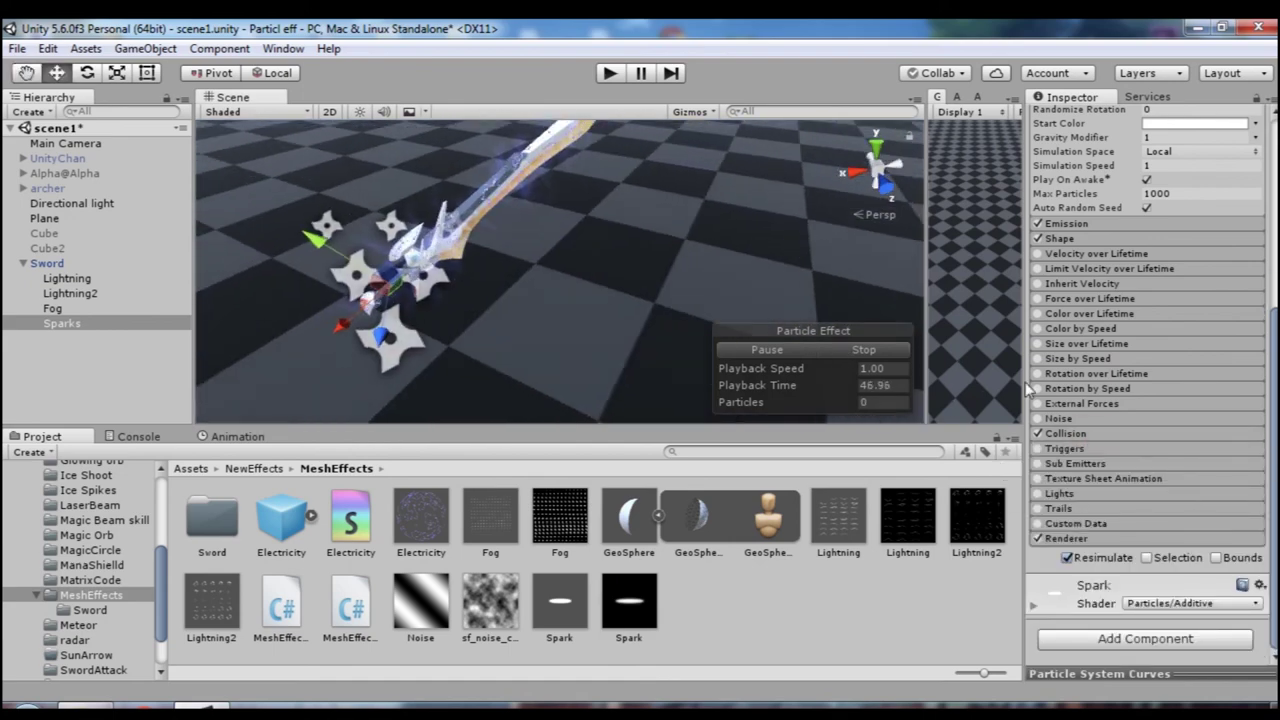
{"action": "scroll", "coordinate": [1110, 410], "scroll_direction": "up", "scroll_amount": 3}
{"action": "scroll", "coordinate": [1202, 381], "scroll_direction": "up", "scroll_amount": 2}
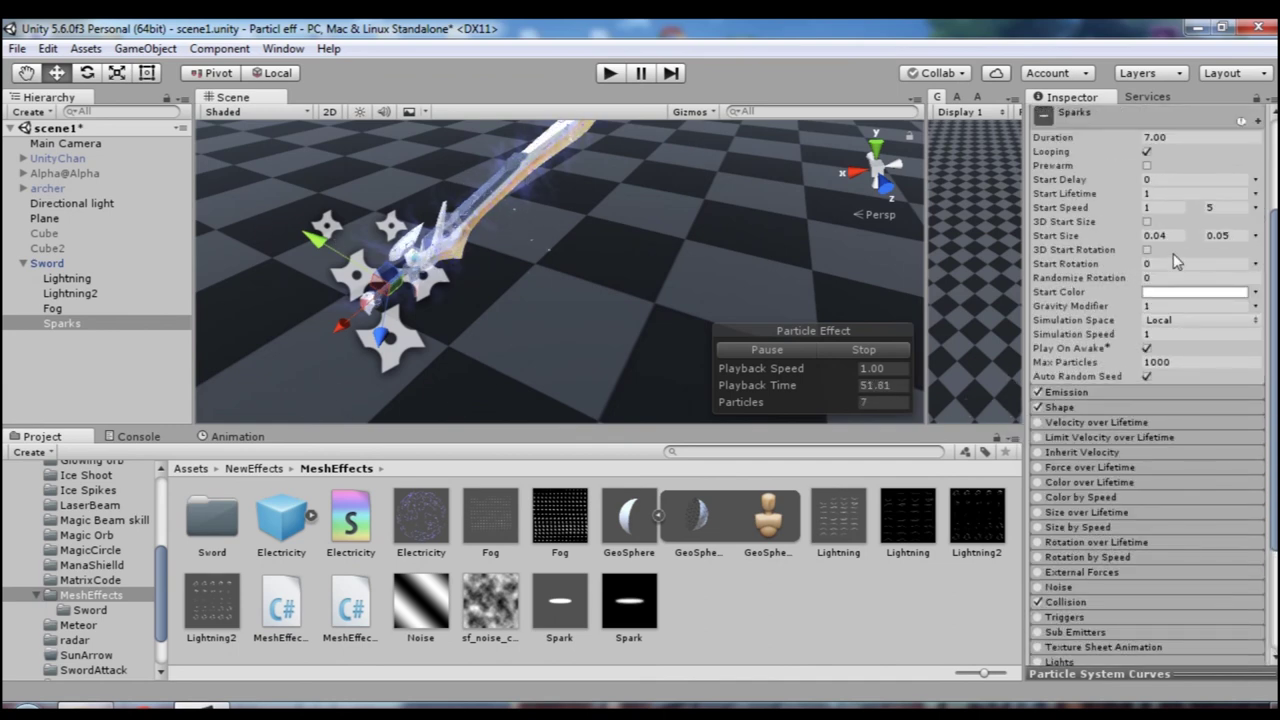
- Set the Sparks start colour to bright blue 3345FF
{"action": "left_click", "coordinate": [1185, 293]}
{"action": "left_click_drag", "start_coordinate": [1049, 438], "coordinate": [1048, 428]}
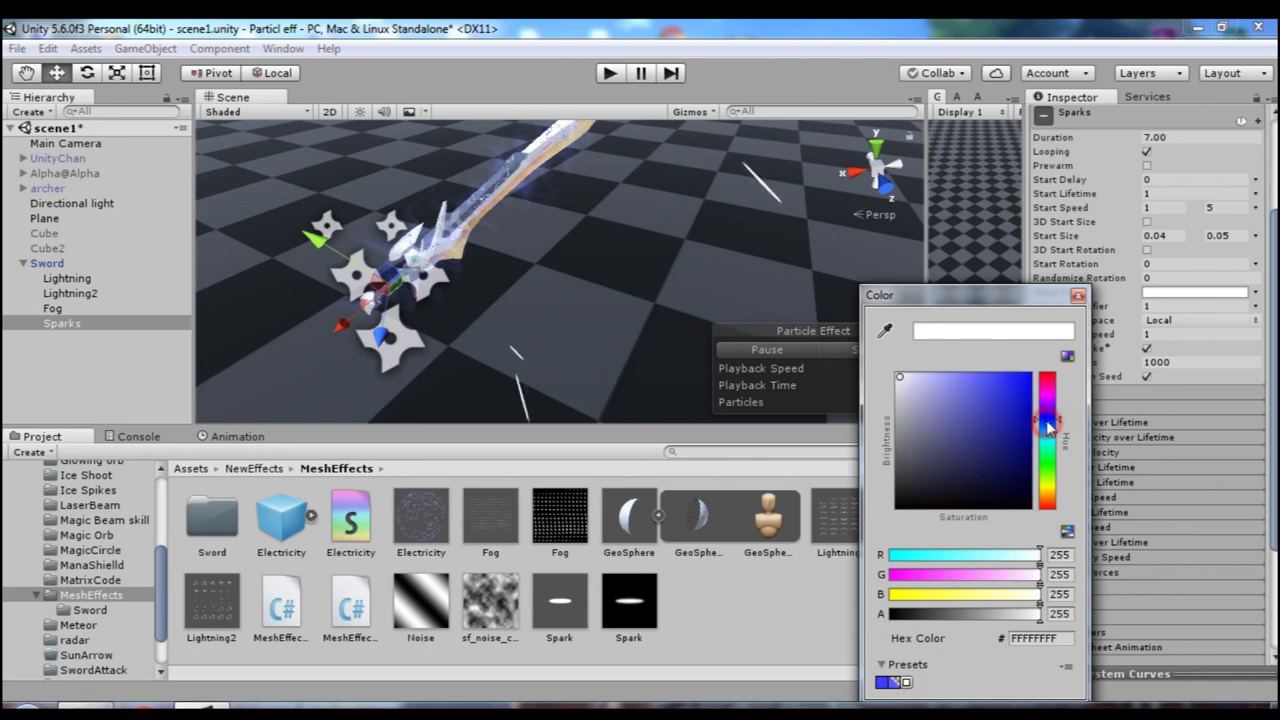
{"action": "left_click", "coordinate": [975, 369]}
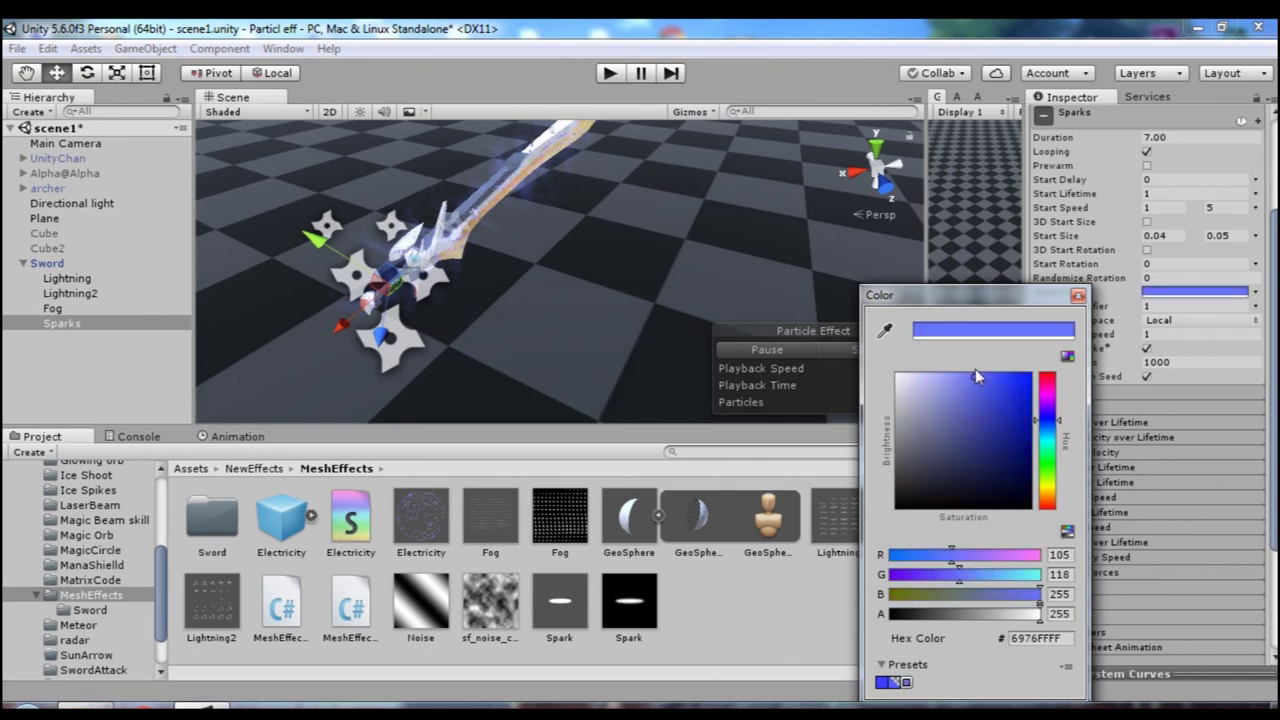
{"action": "left_click_drag", "start_coordinate": [975, 369], "coordinate": [1004, 374]}
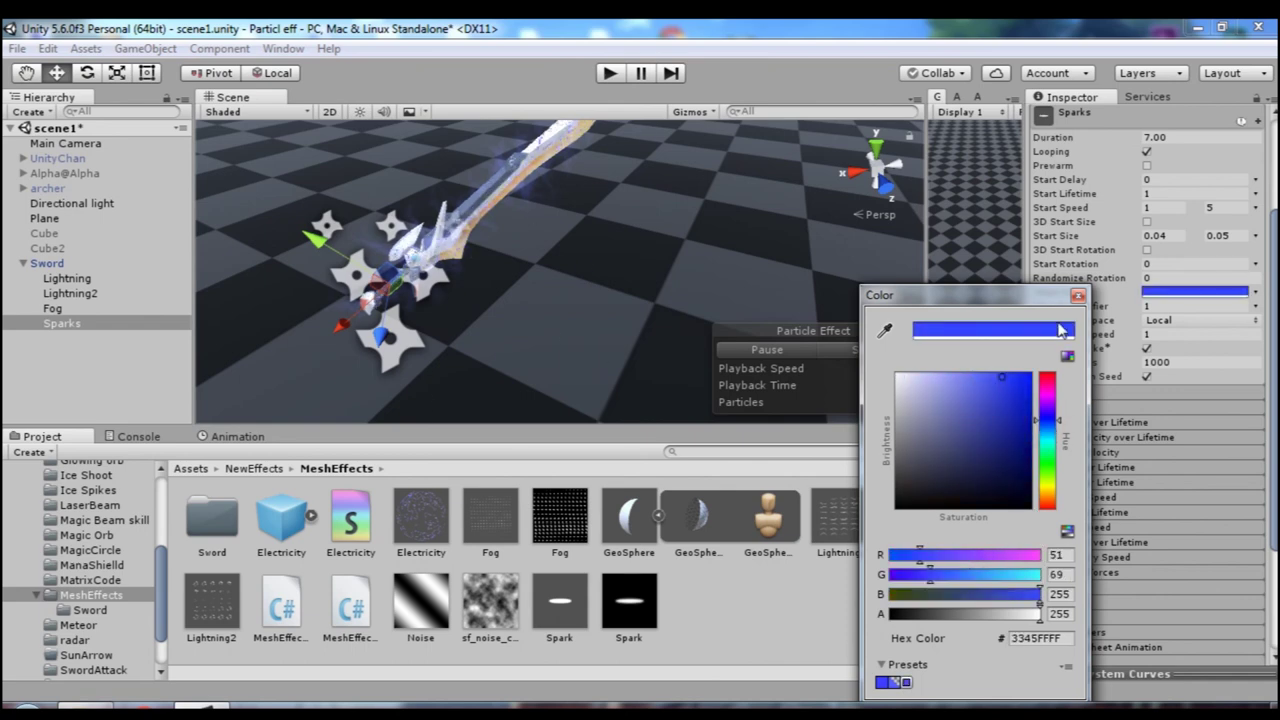
{"action": "left_click", "coordinate": [1078, 297]}
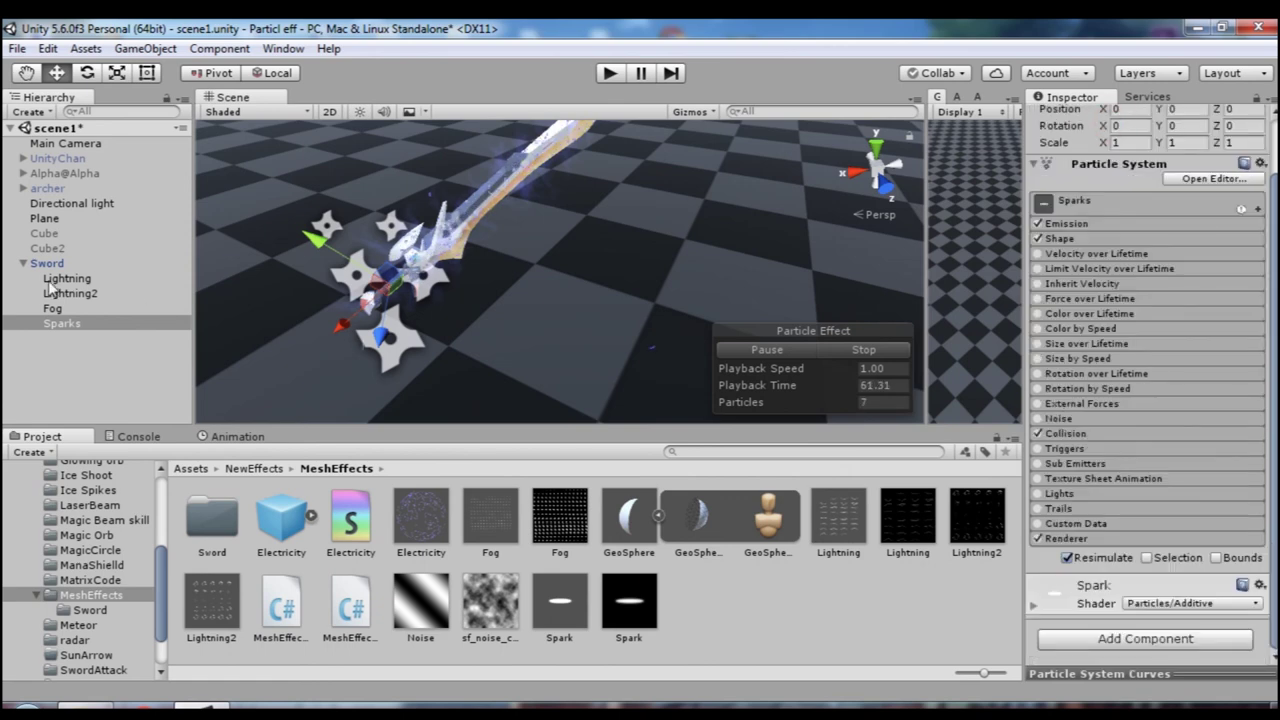
- Select Lightning through Sparks together and maximize the Scene view
{"action": "left_click", "coordinate": [64, 282], "text": "shift"}
{"action": "mouse_move", "coordinate": [560, 275]}
{"action": "left_mouse_down", "text": "alt"}
{"action": "mouse_move", "coordinate": [566, 252]}
{"action": "mouse_move", "coordinate": [600, 235]}
{"action": "left_mouse_up", "text": "alt"}
{"action": "left_click", "coordinate": [913, 97]}
{"action": "left_click", "coordinate": [932, 121]}
- Orbit around the sword to view it low, upright, and tilted diagonally both ways
{"action": "left_click_drag", "start_coordinate": [929, 120], "coordinate": [654, 160], "text": "alt"}
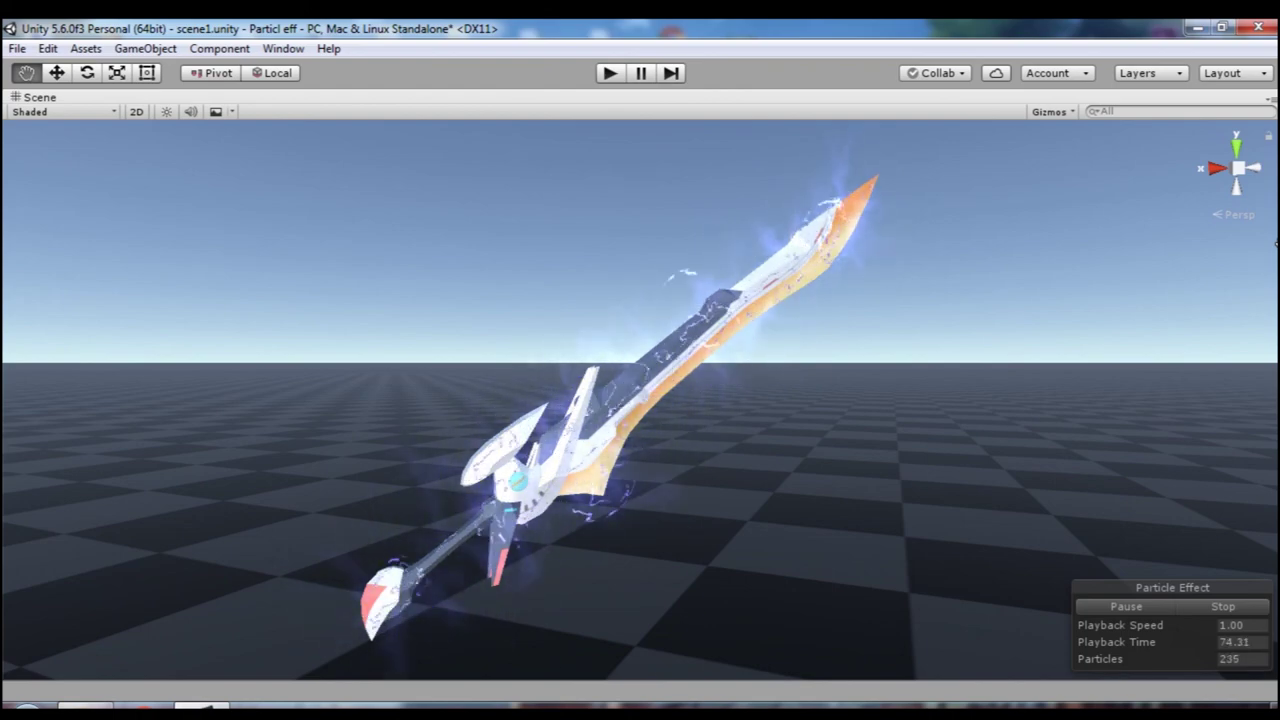
{"action": "left_click_drag", "start_coordinate": [1184, 301], "coordinate": [740, 282], "text": "alt"}
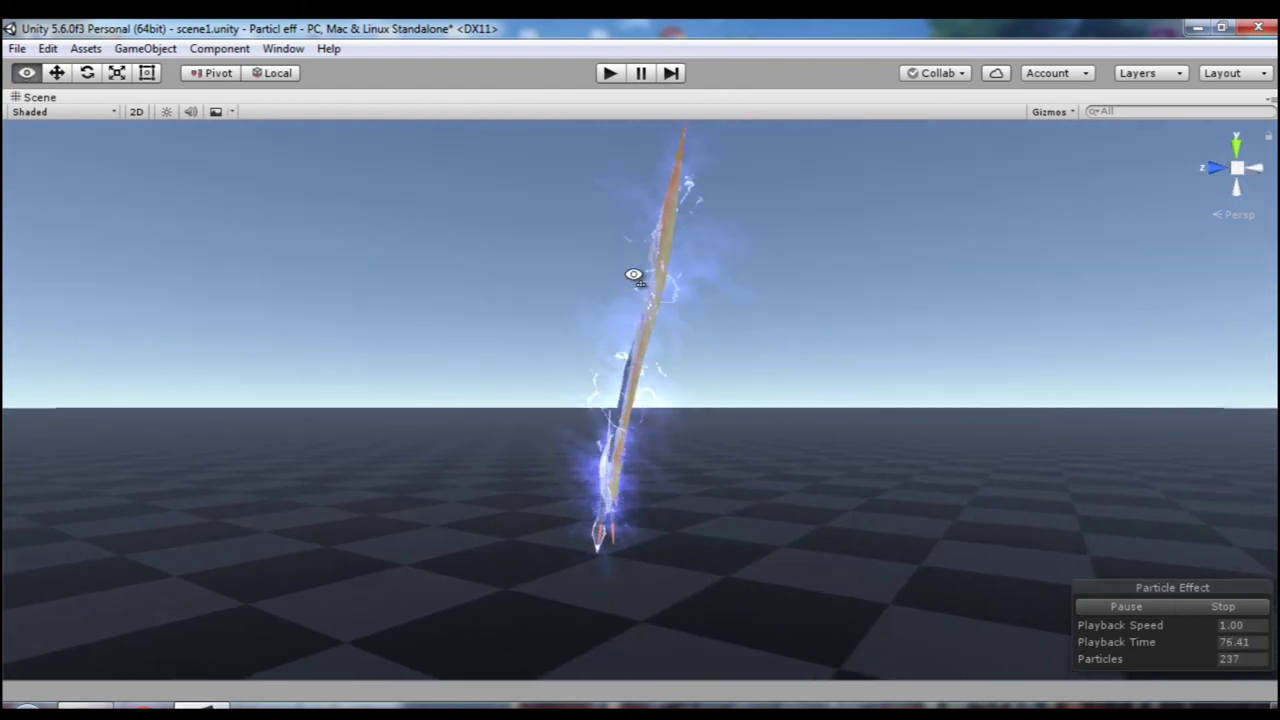
{"action": "left_click_drag", "start_coordinate": [740, 282], "coordinate": [701, 280], "text": "alt"}
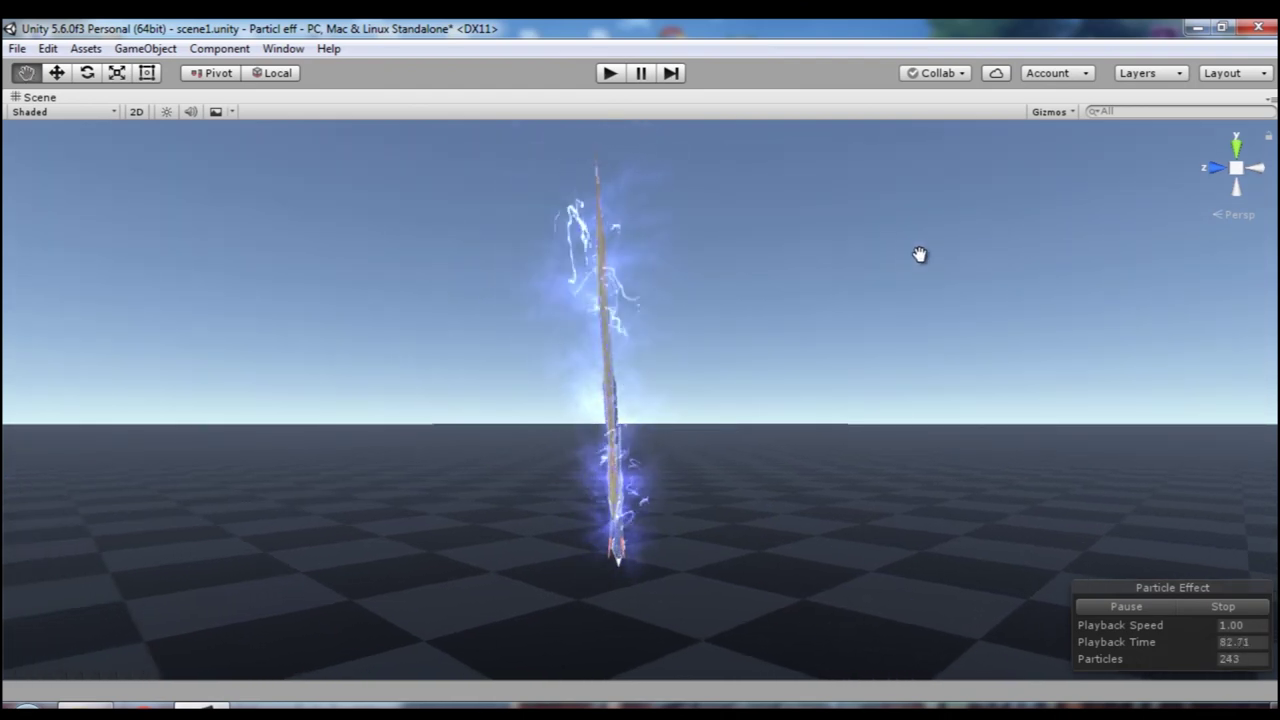
{"action": "mouse_move", "coordinate": [908, 254]}
{"action": "left_mouse_down", "text": "alt"}
{"action": "mouse_move", "coordinate": [1270, 266]}
{"action": "mouse_move", "coordinate": [707, 266]}
{"action": "mouse_move", "coordinate": [700, 246]}
{"action": "left_mouse_up", "text": "alt"}
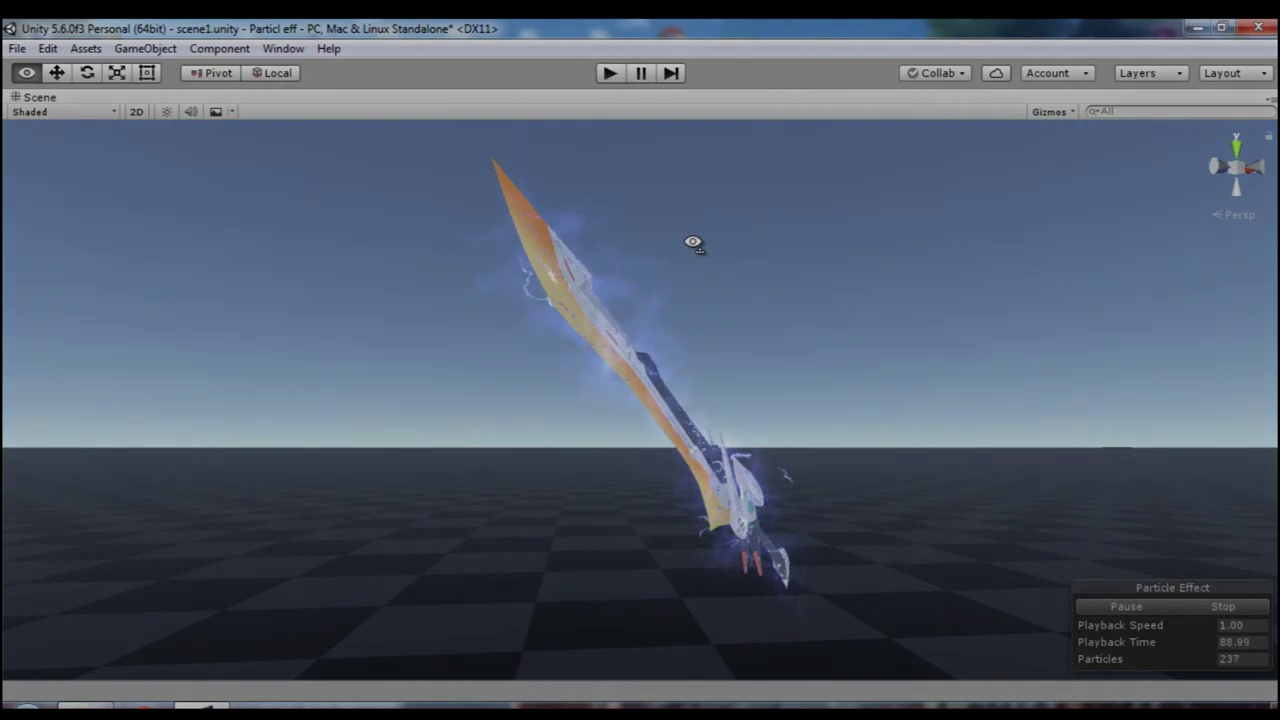
{"action": "mouse_move", "coordinate": [757, 197]}
{"action": "left_mouse_down", "text": "alt"}
{"action": "mouse_move", "coordinate": [510, 234]}
{"action": "mouse_move", "coordinate": [514, 223]}
{"action": "left_mouse_up", "text": "alt"}
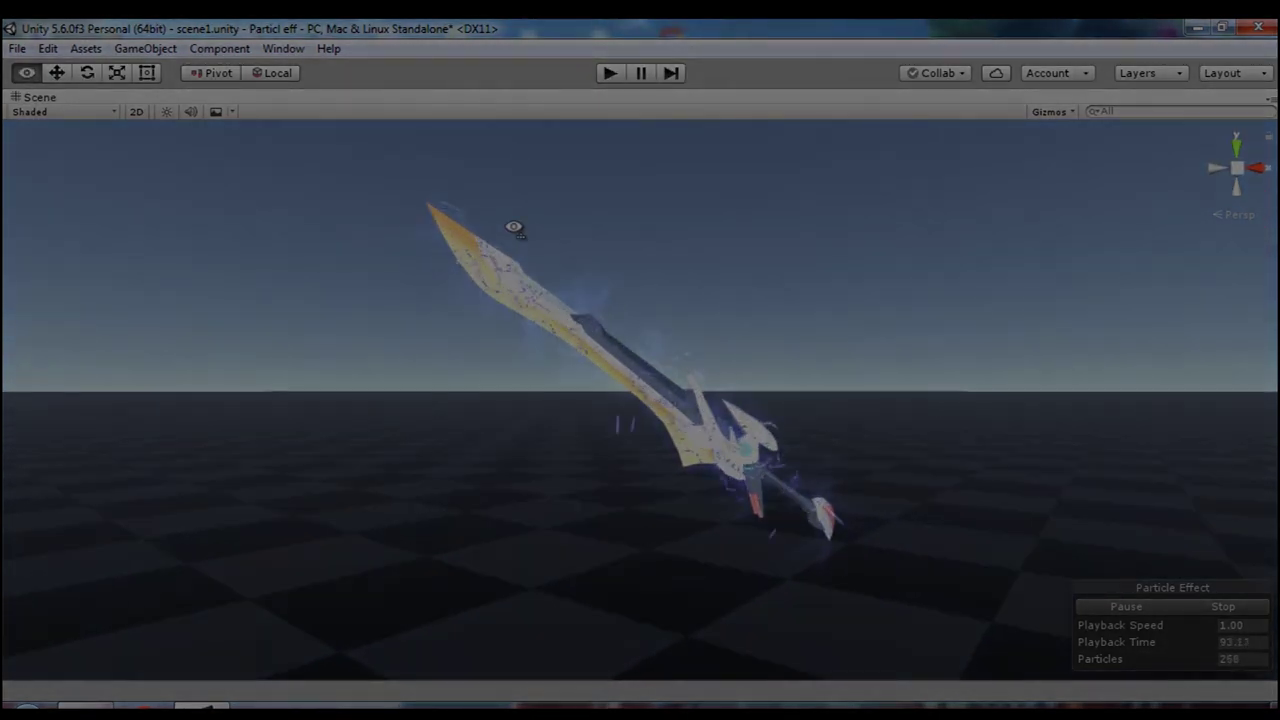